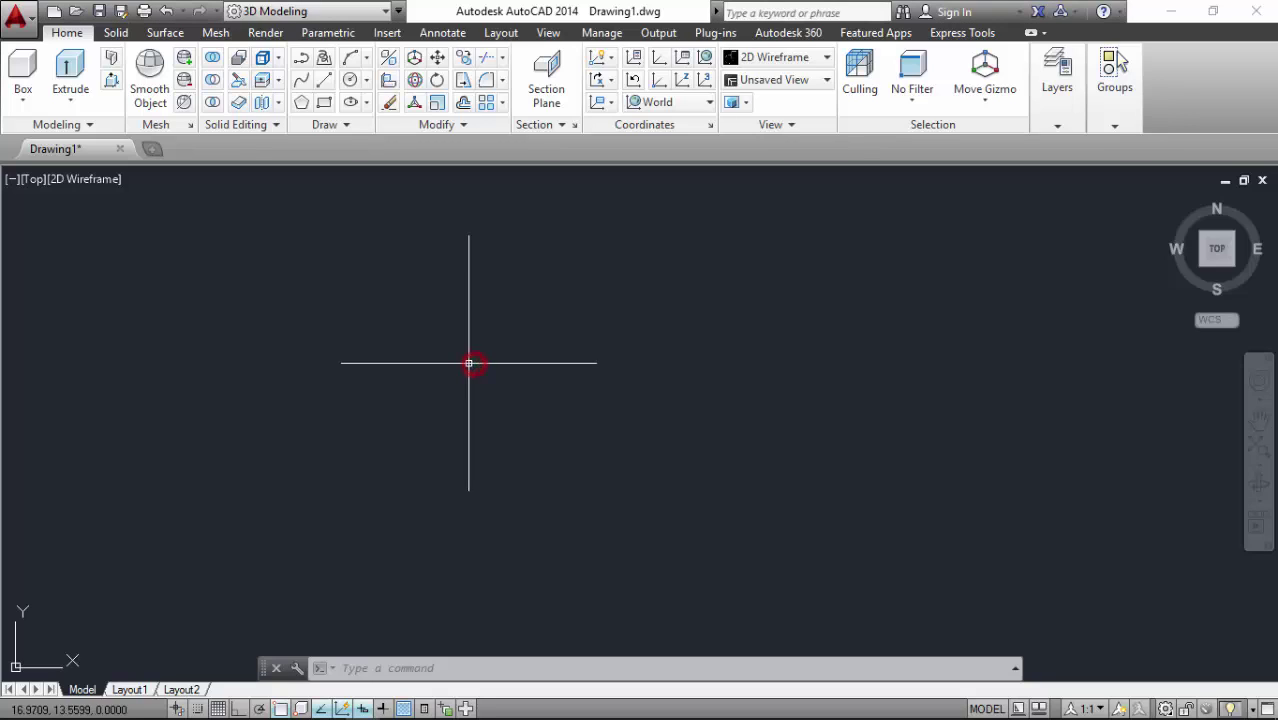
Step: Set drawing units to Engineering, 0'-0.0" length precision, 0.0 angle precision, measured clockwise
type("units")
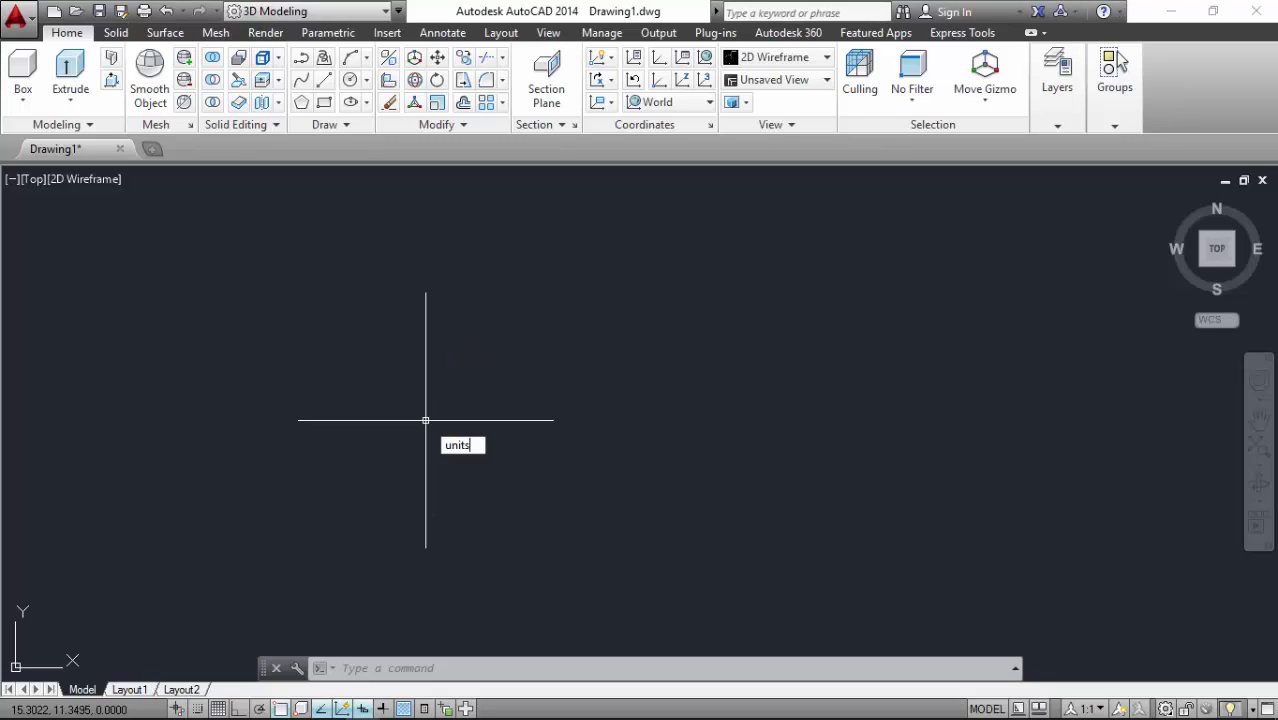
key("Return")
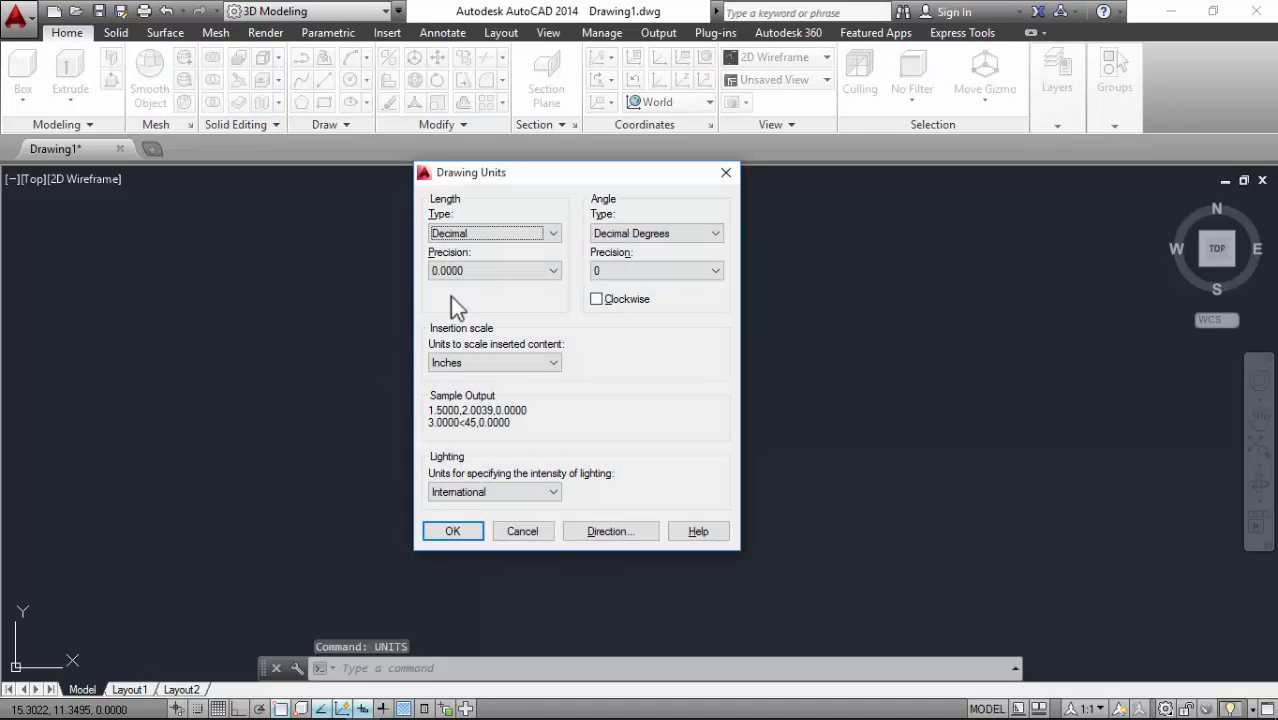
left_click(493, 233)
left_click(486, 272)
left_click(493, 269)
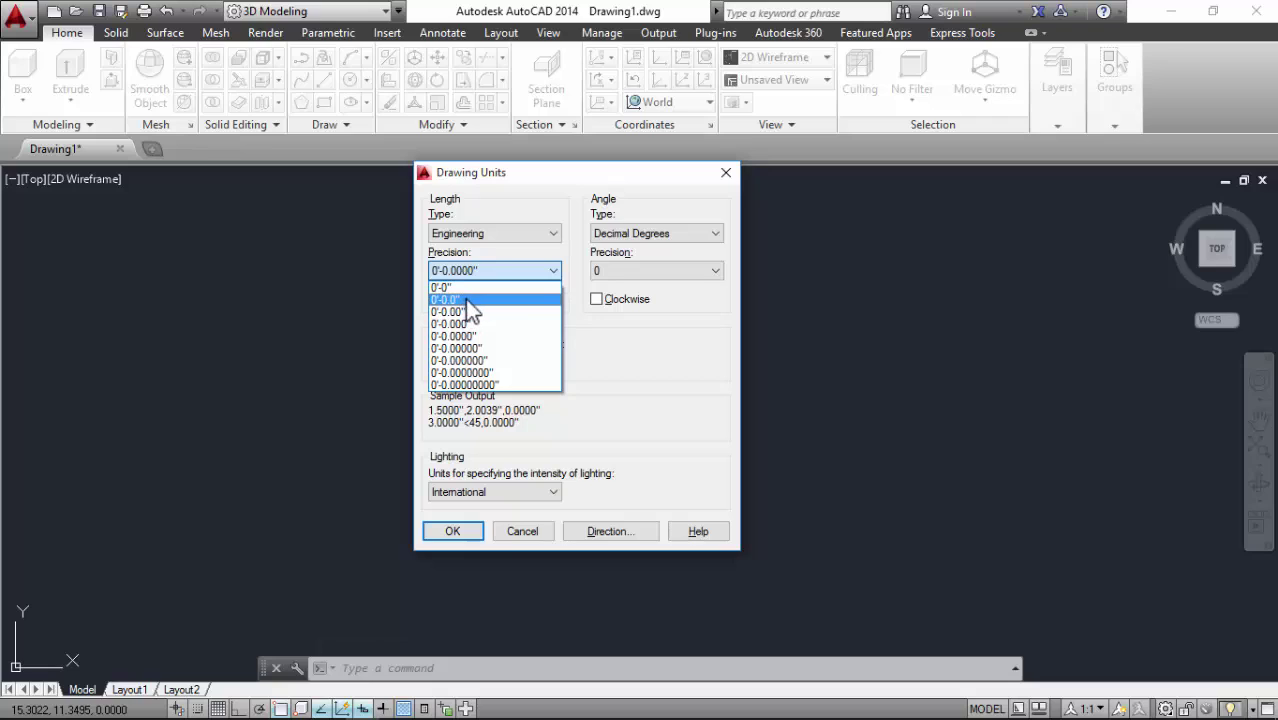
left_click(465, 299)
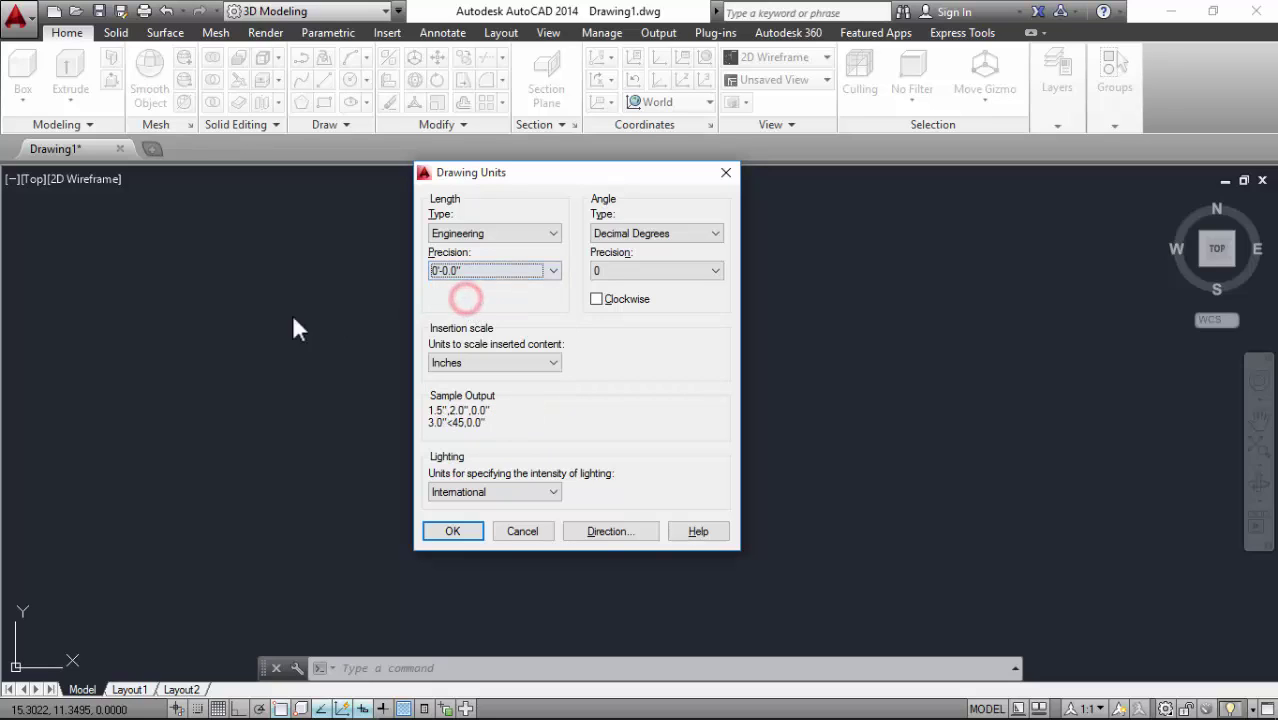
left_click(595, 272)
left_click(605, 297)
left_click(597, 299)
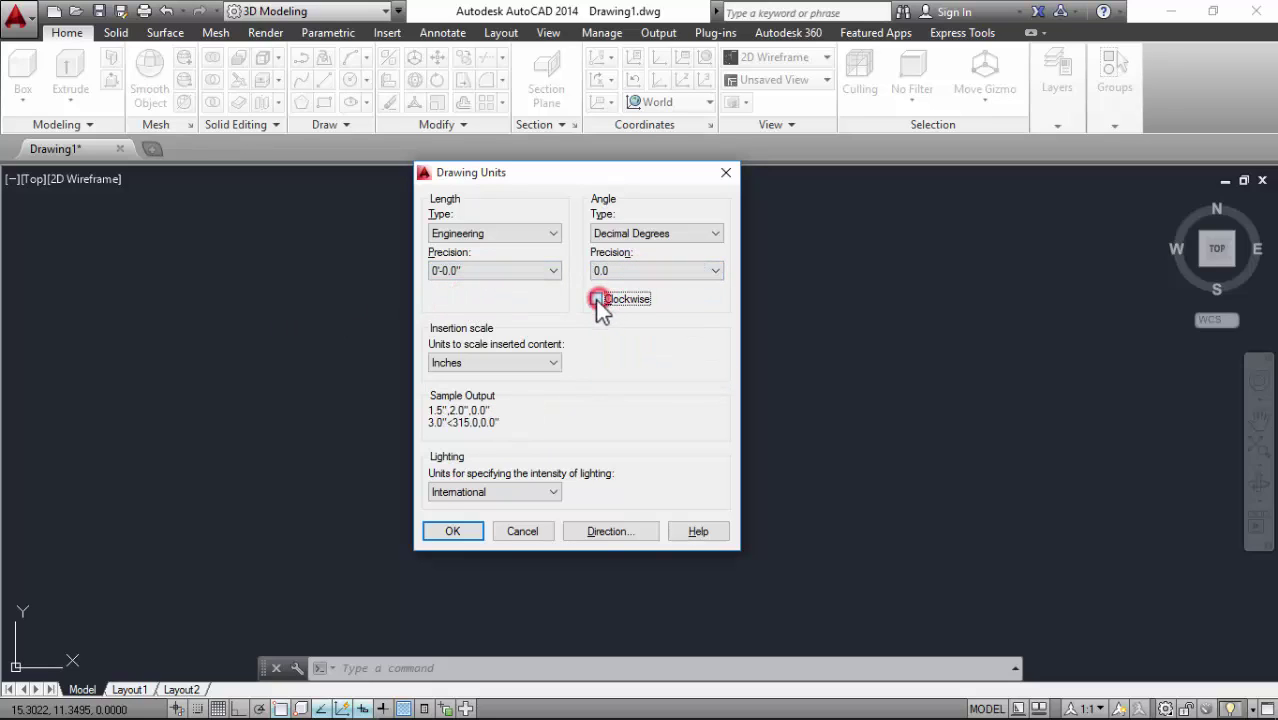
left_click(466, 531)
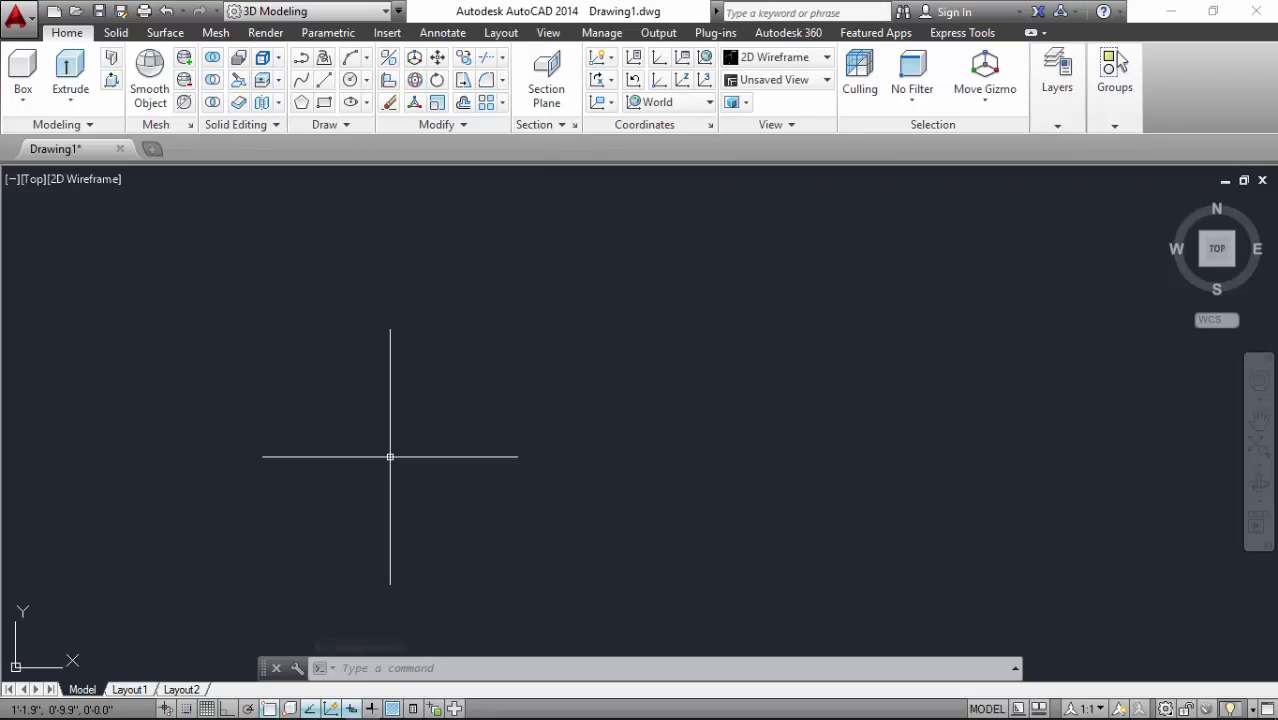
Step: Set the drawing limits from 0,0 to 5',5'
type("lim")
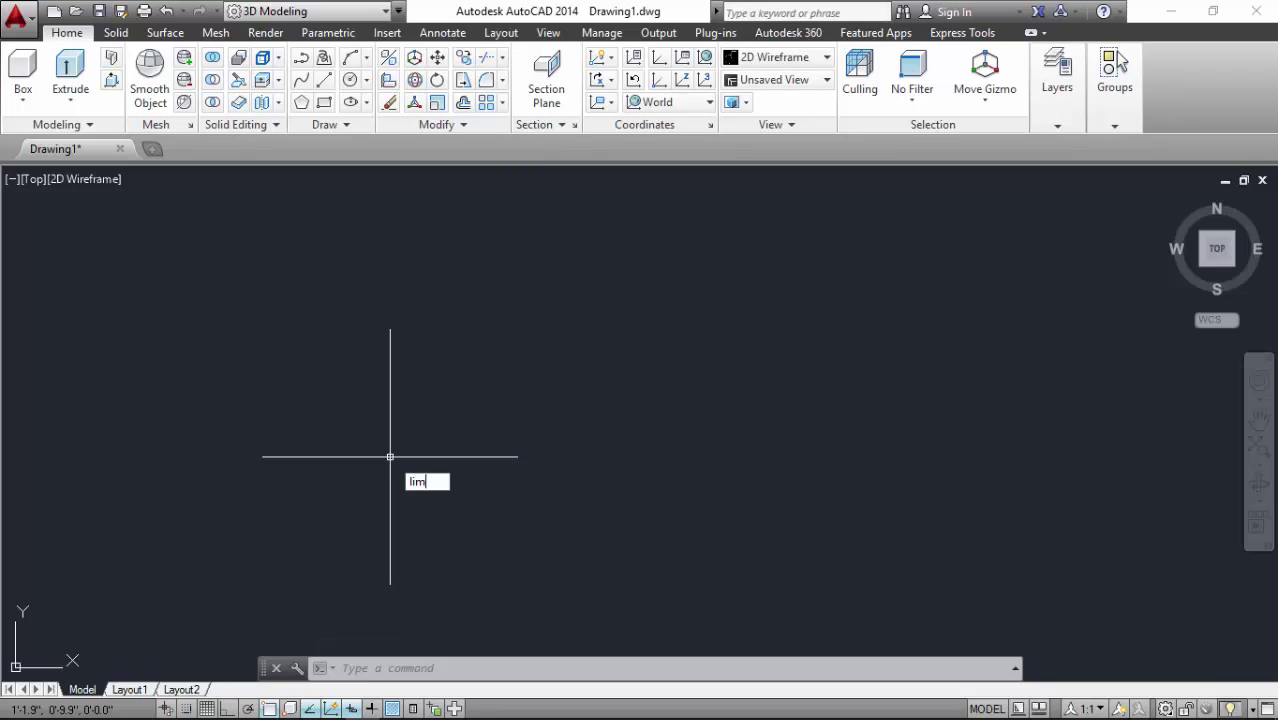
type("its")
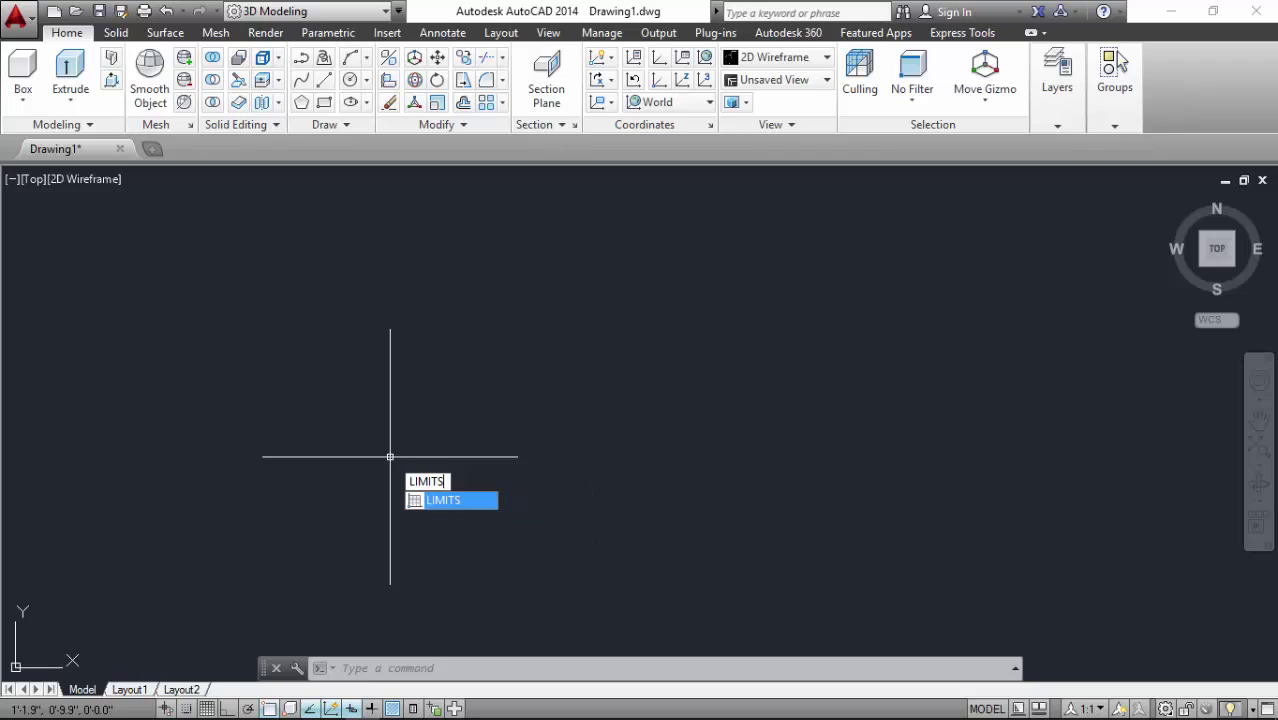
key("Return")
type("0")
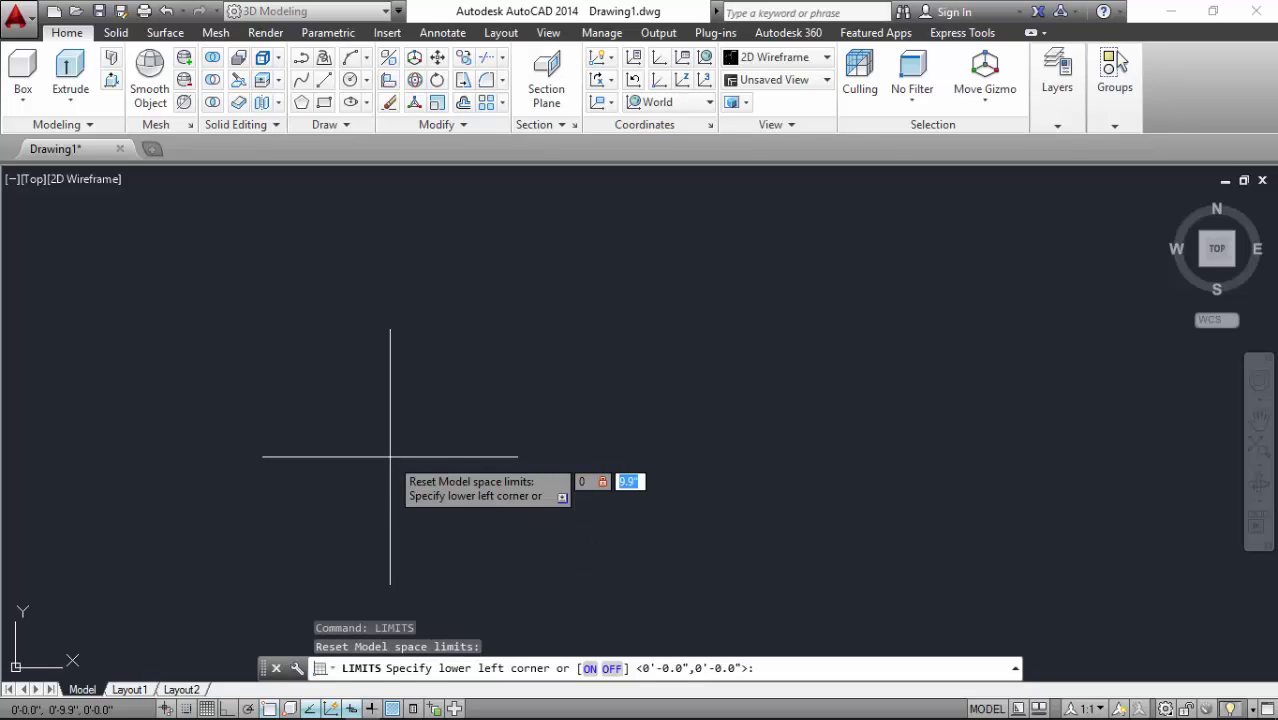
type(",0")
key("Return")
type("5")
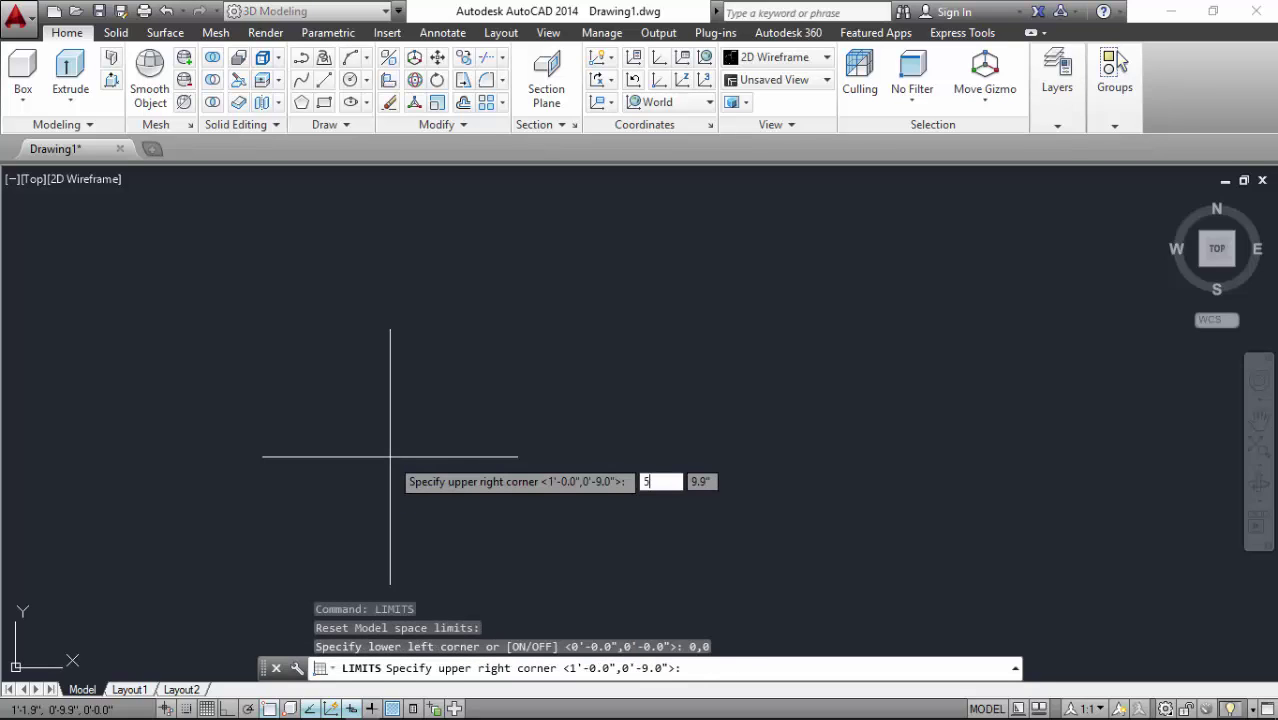
type("',5'")
key("Return")
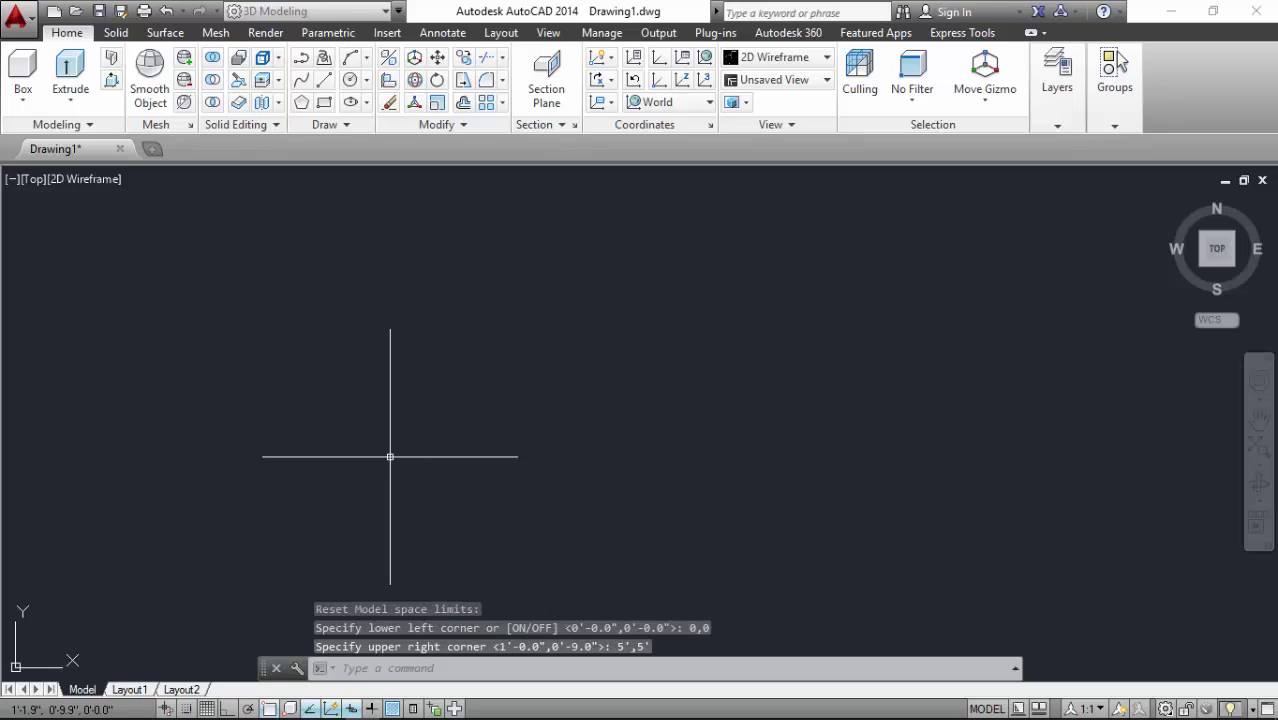
Step: Zoom All to fit the whole limits area in view
type("Z")
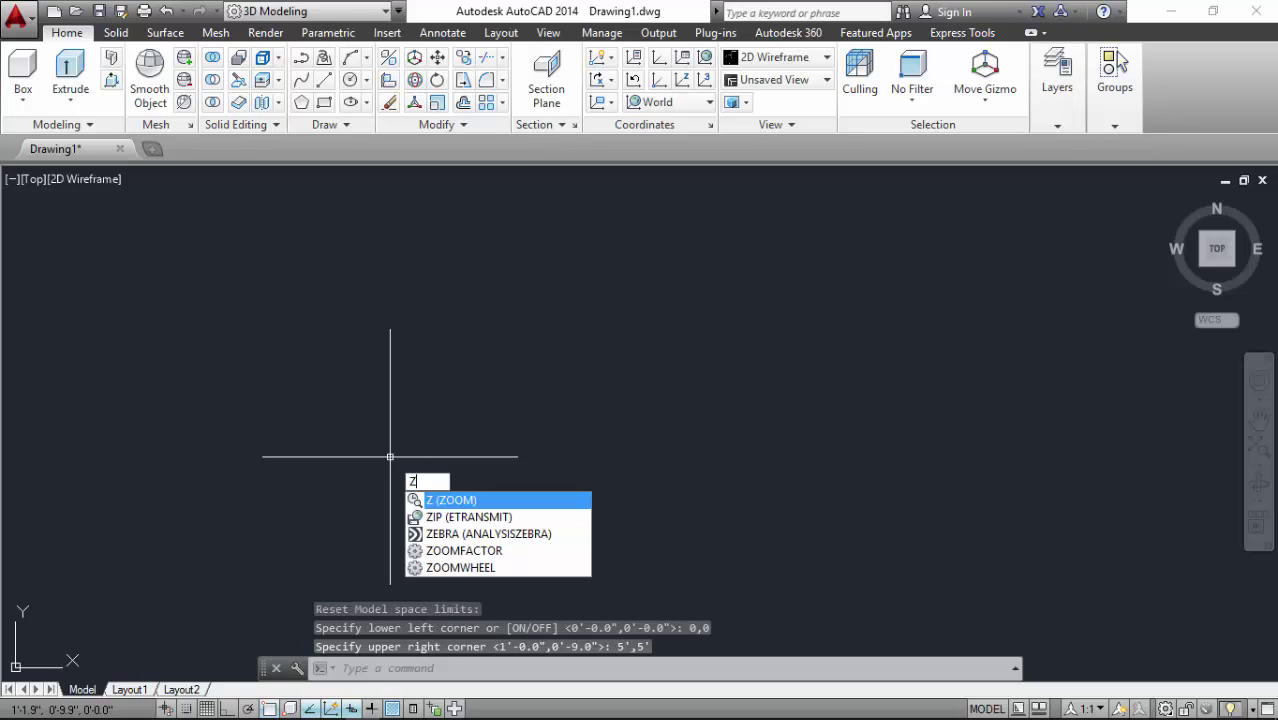
key("Return")
type("a")
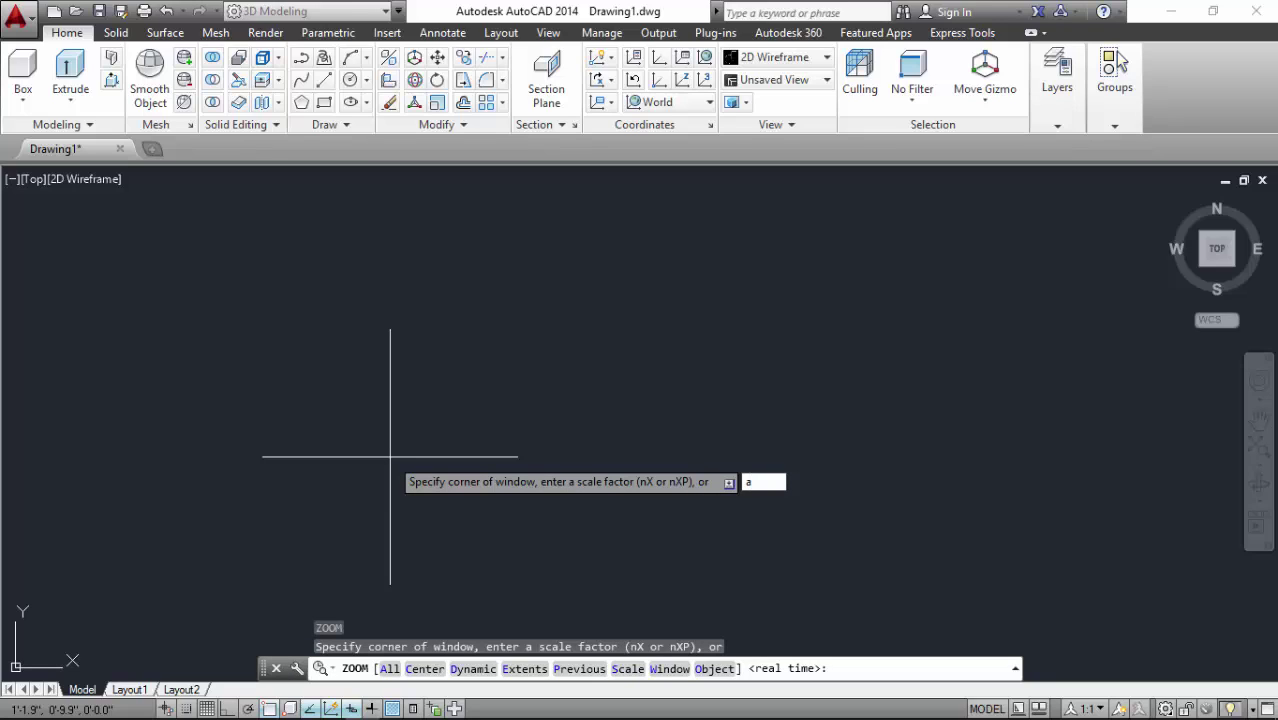
key("Return")
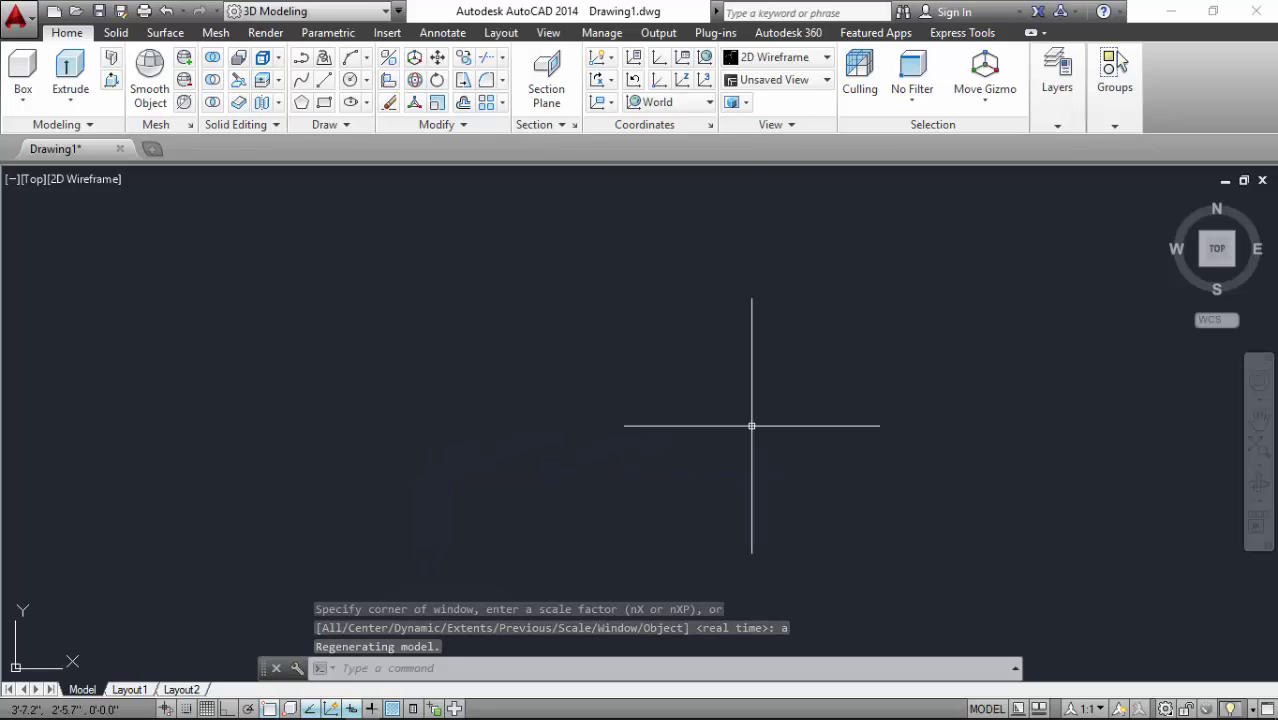
key("Escape")
key("Escape")
key("Escape")
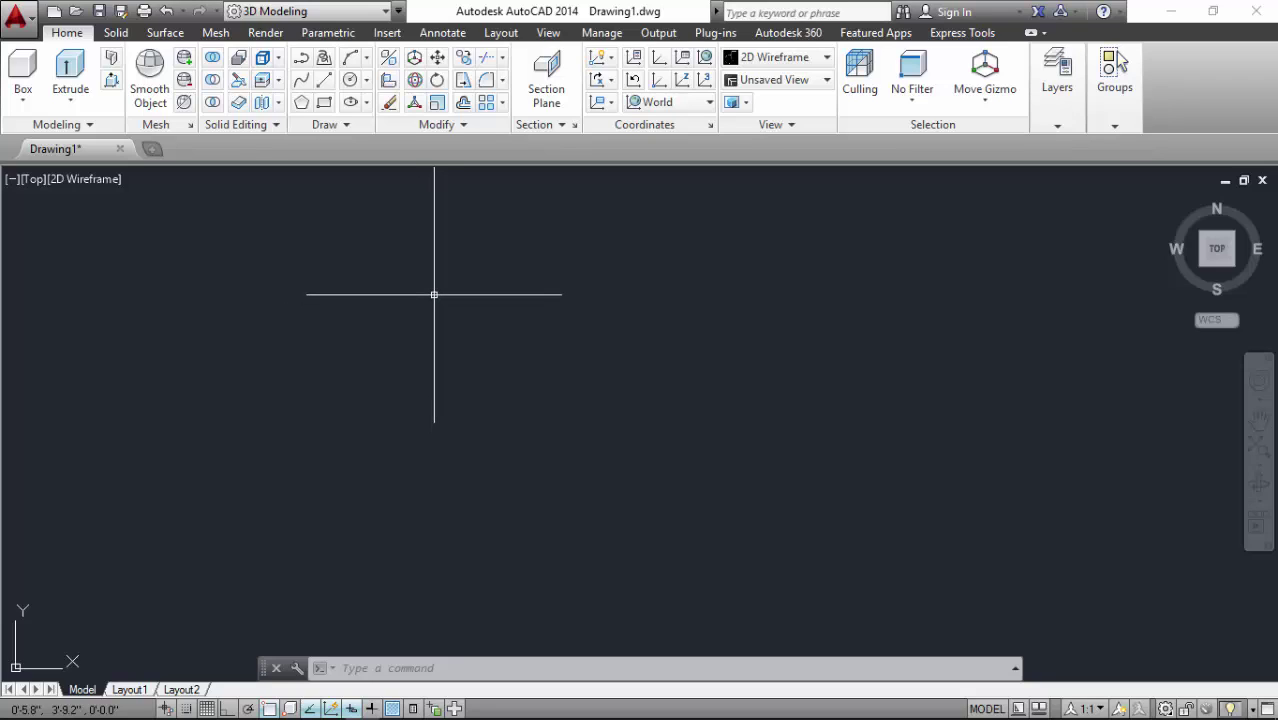
key("Escape")
key("Escape")
key("Escape")
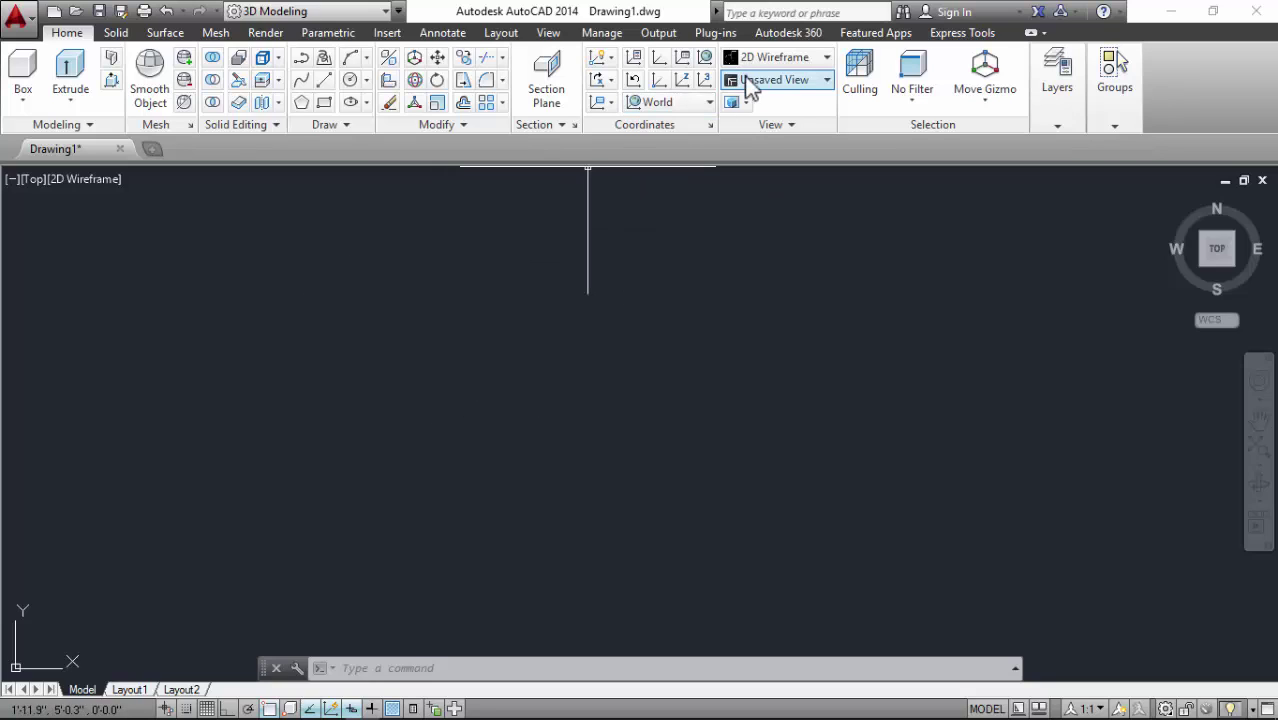
Step: Switch the viewport to the preset Top view
left_click(762, 82)
left_click(753, 82)
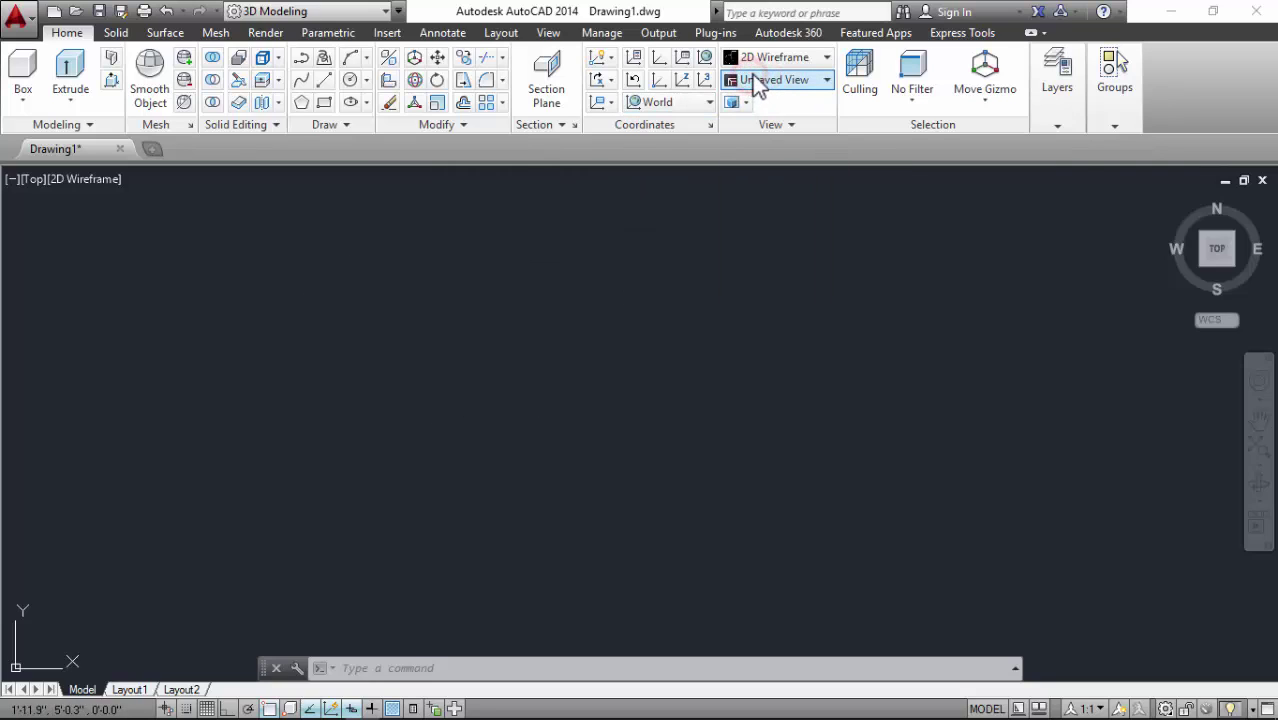
left_click(755, 83)
left_click(758, 85)
left_click(751, 95)
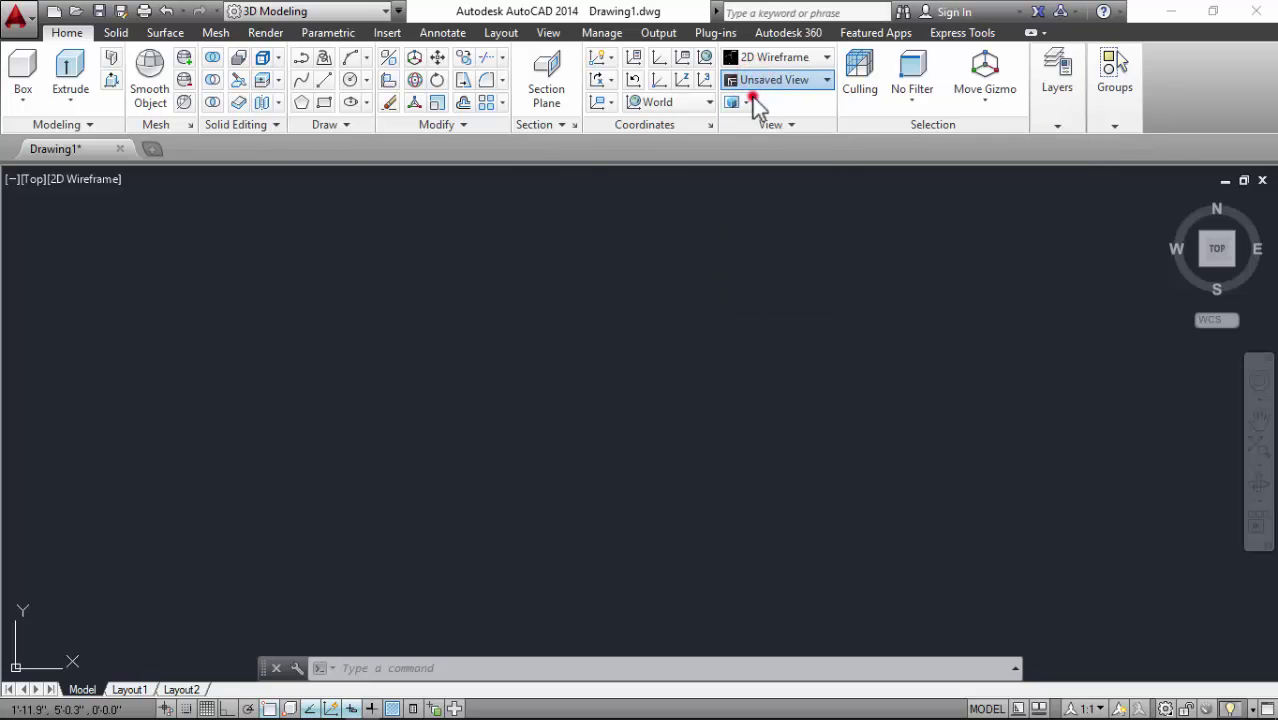
Step: Clear any active command and start the HELIX command, awaiting the base centre point
key("Escape")
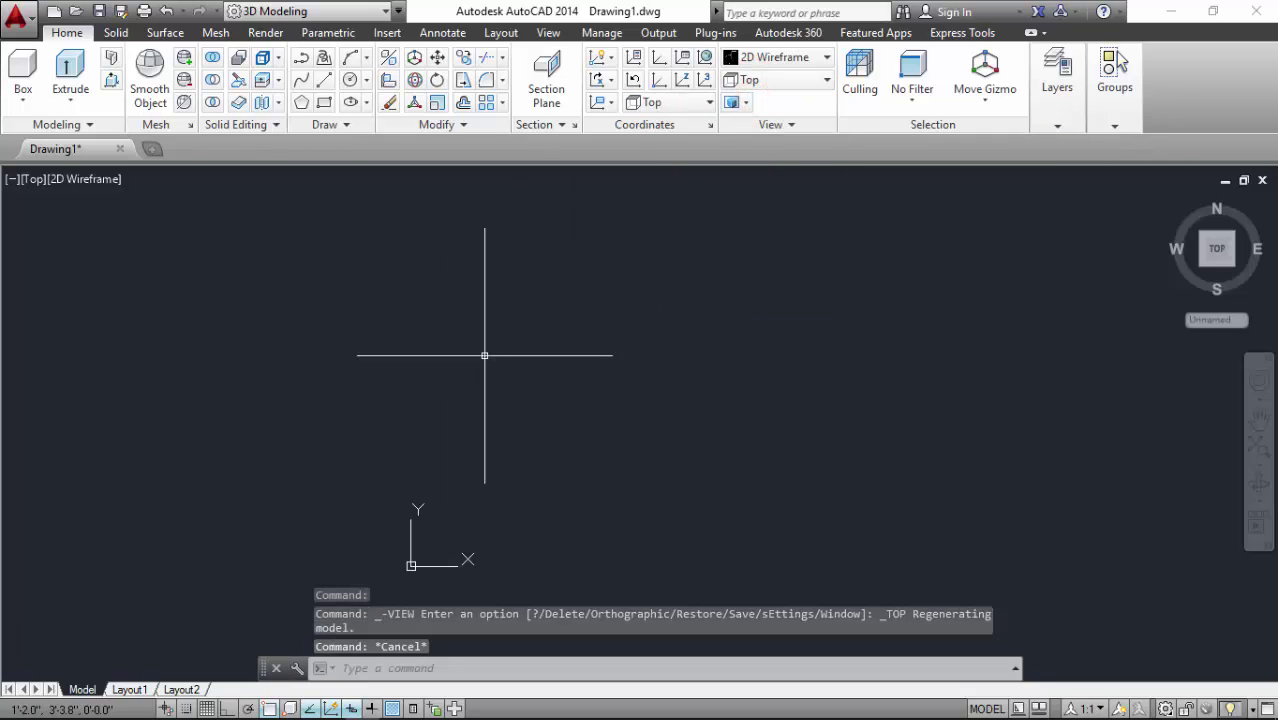
key("Escape")
key("Escape")
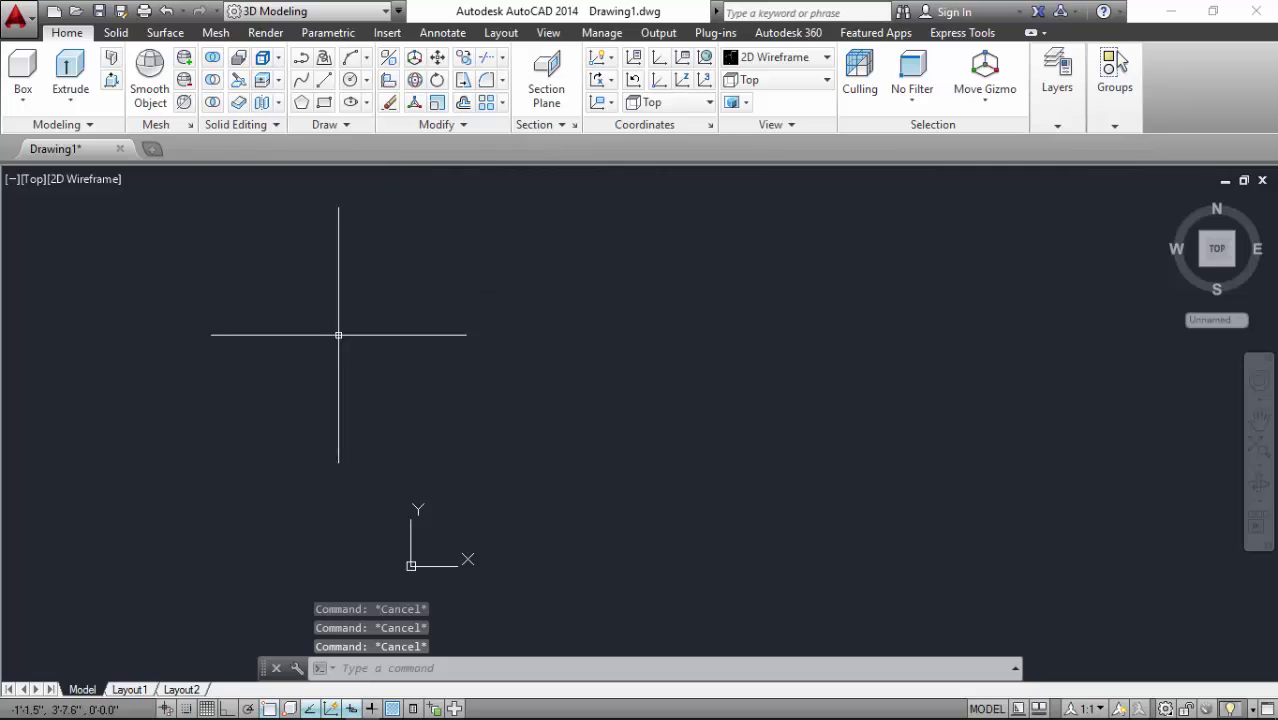
type("H")
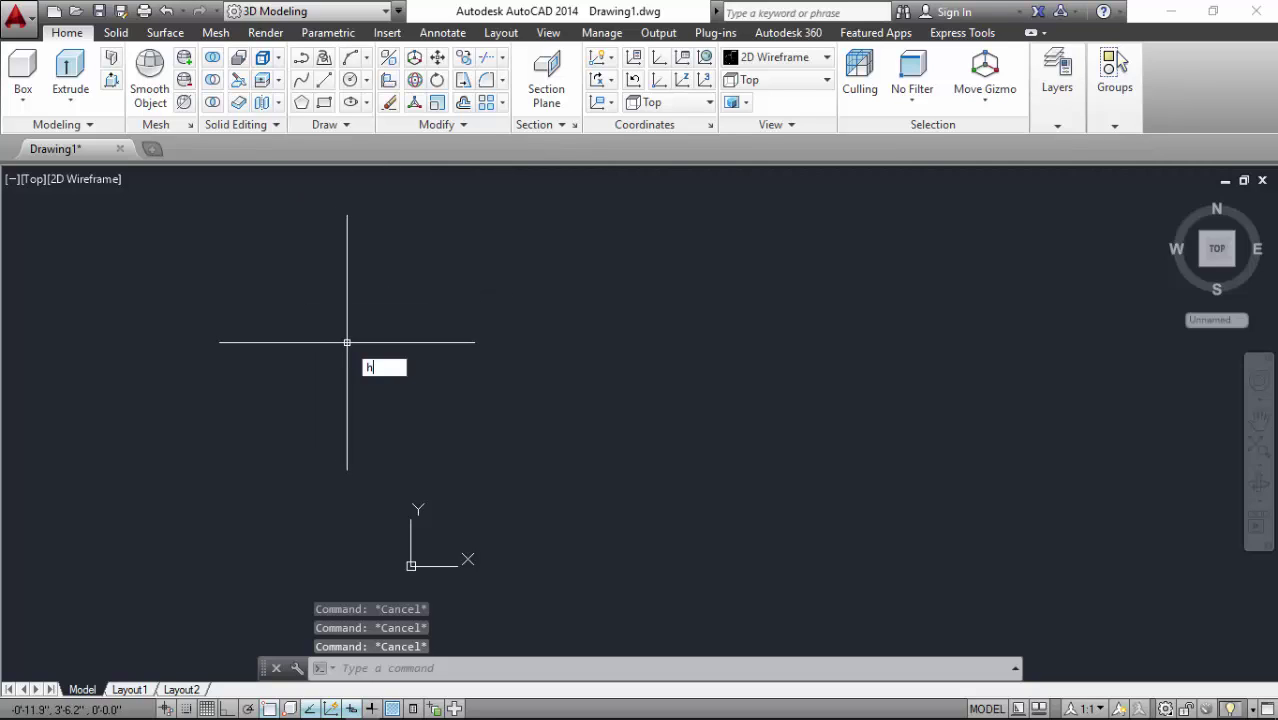
type("ELIX")
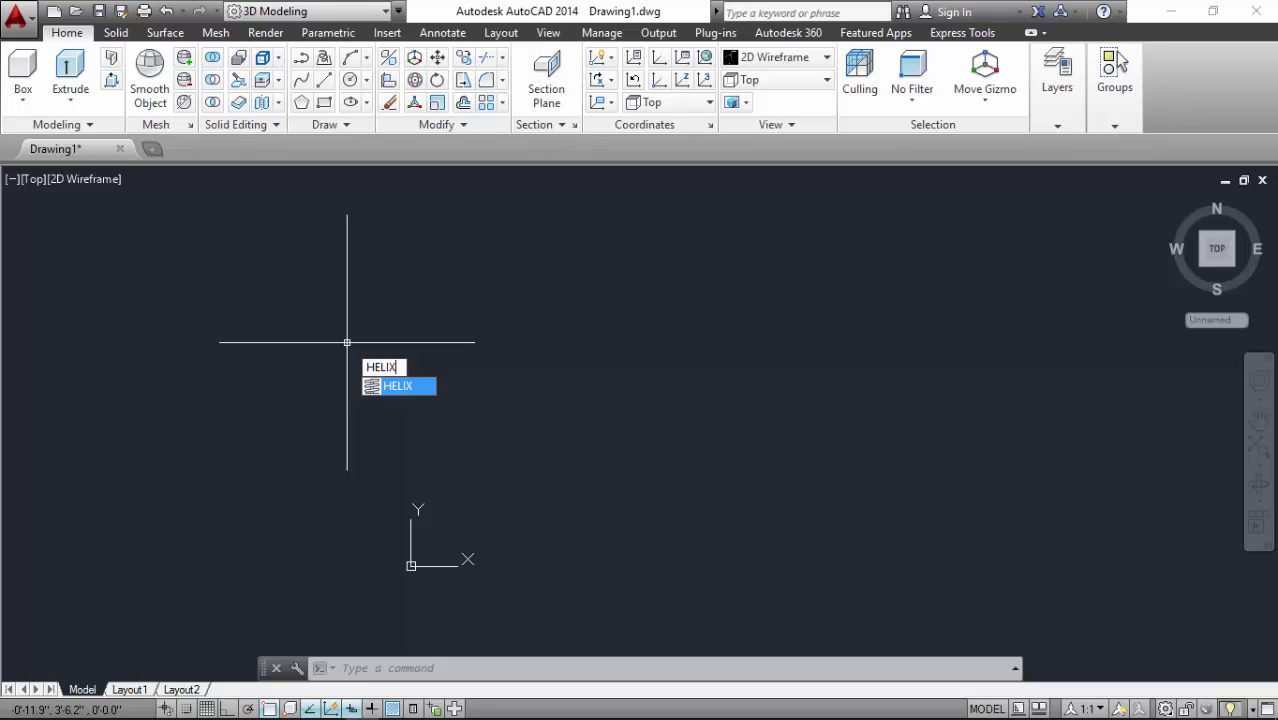
key("Return")
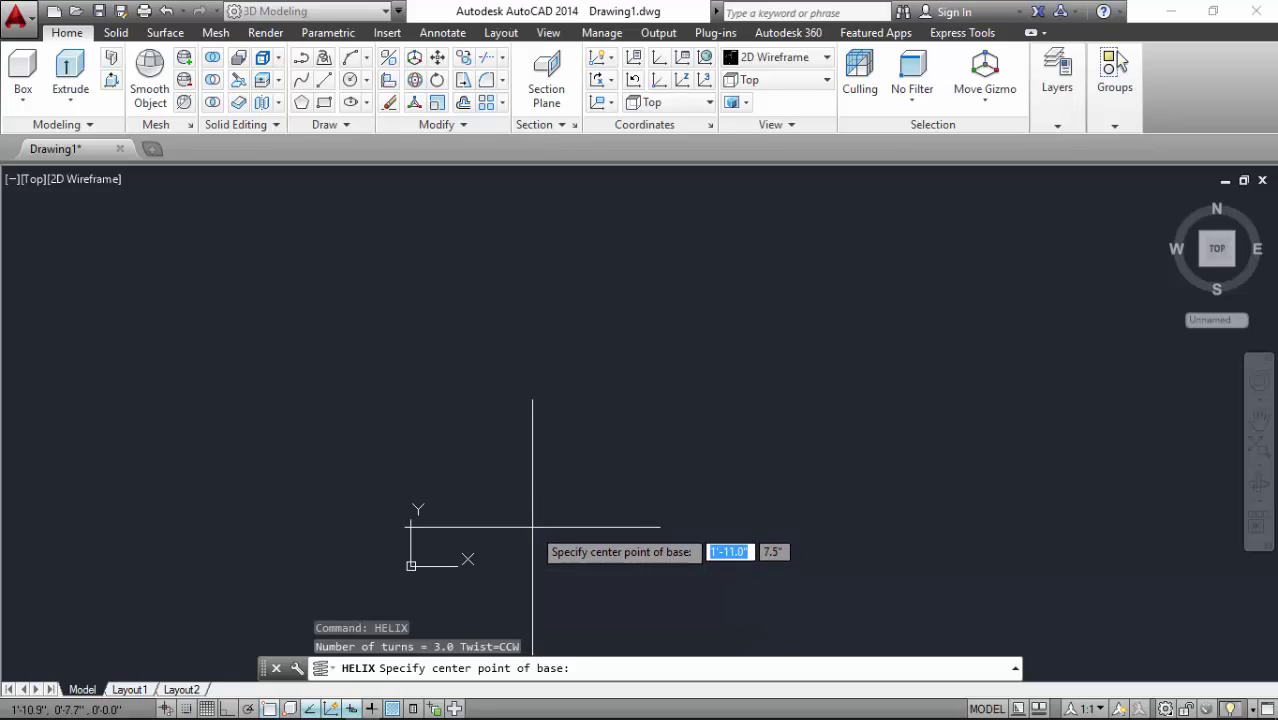
Step: Switch the viewport to the SW Isometric view
left_click(765, 80)
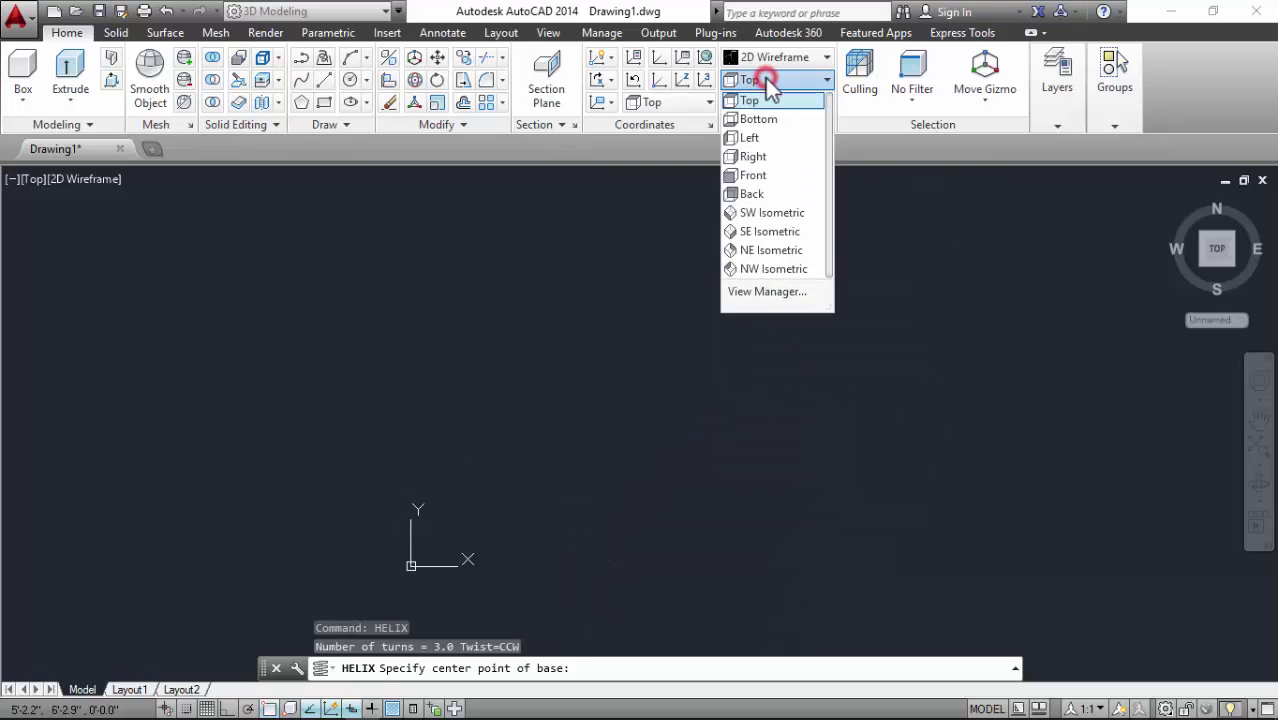
left_click(771, 213)
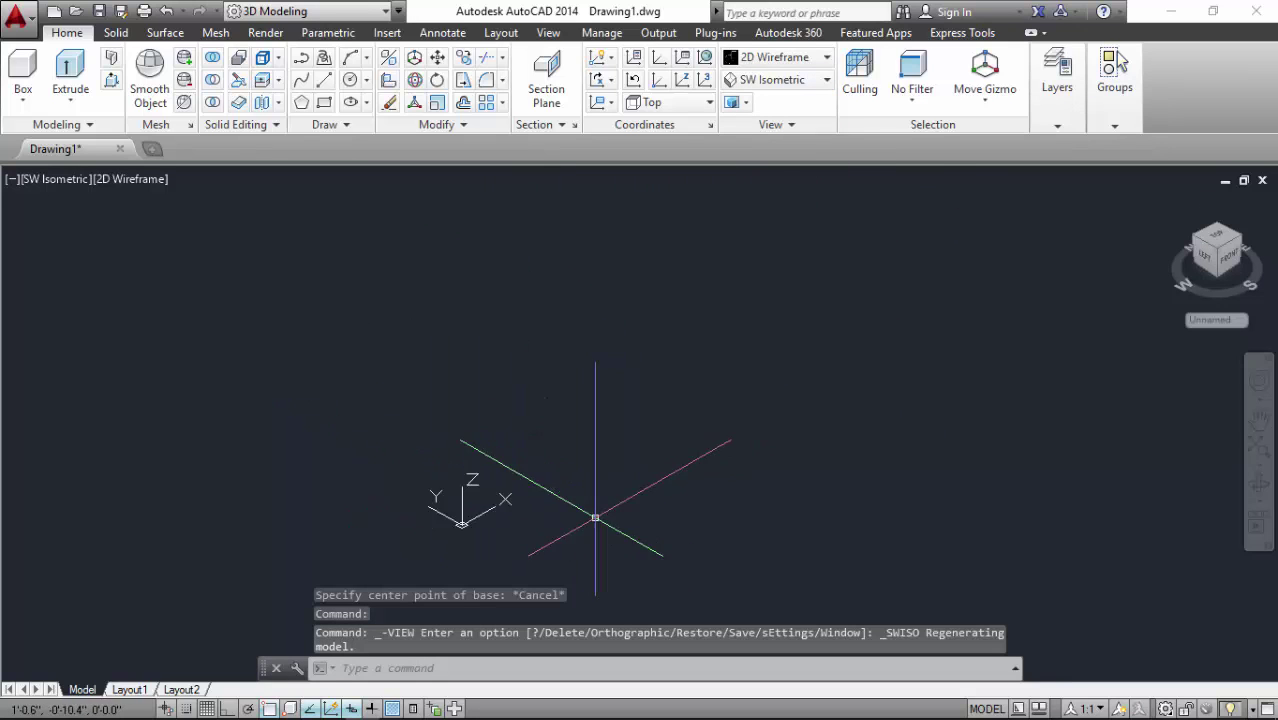
key("Escape")
key("Escape")
key("Escape")
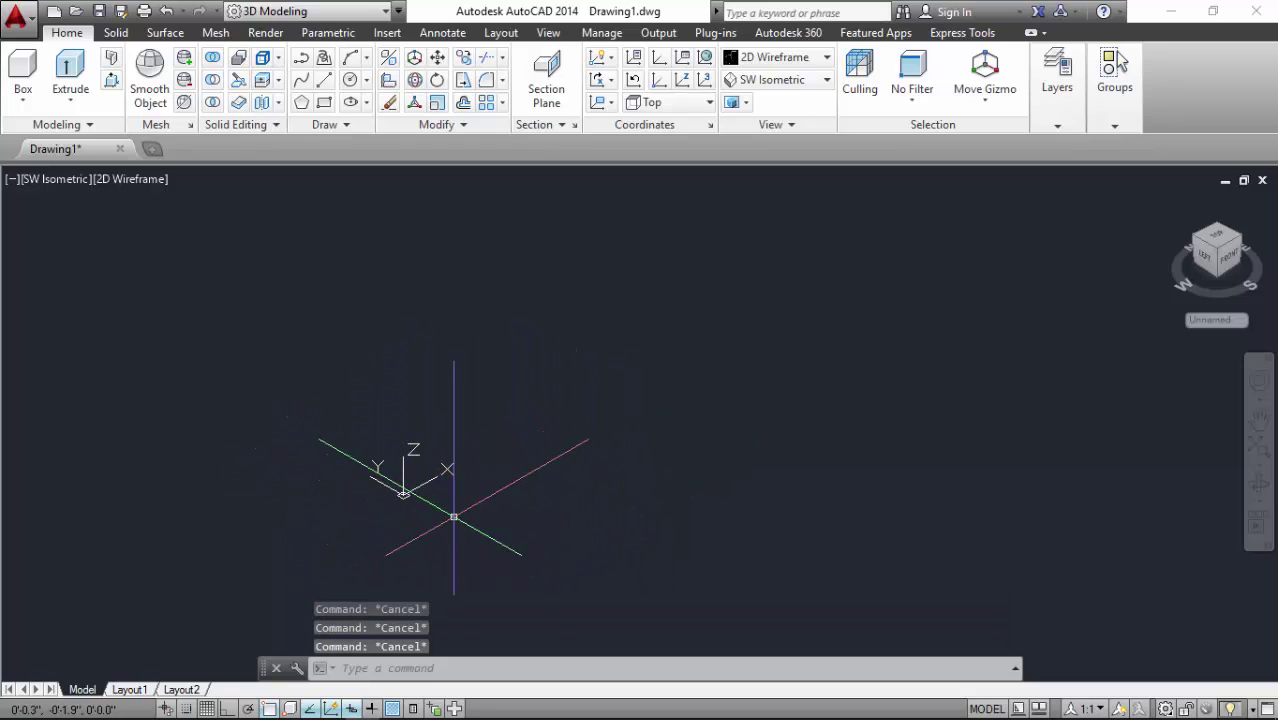
Step: Start a new helix and place its base centre point
type("HELIX")
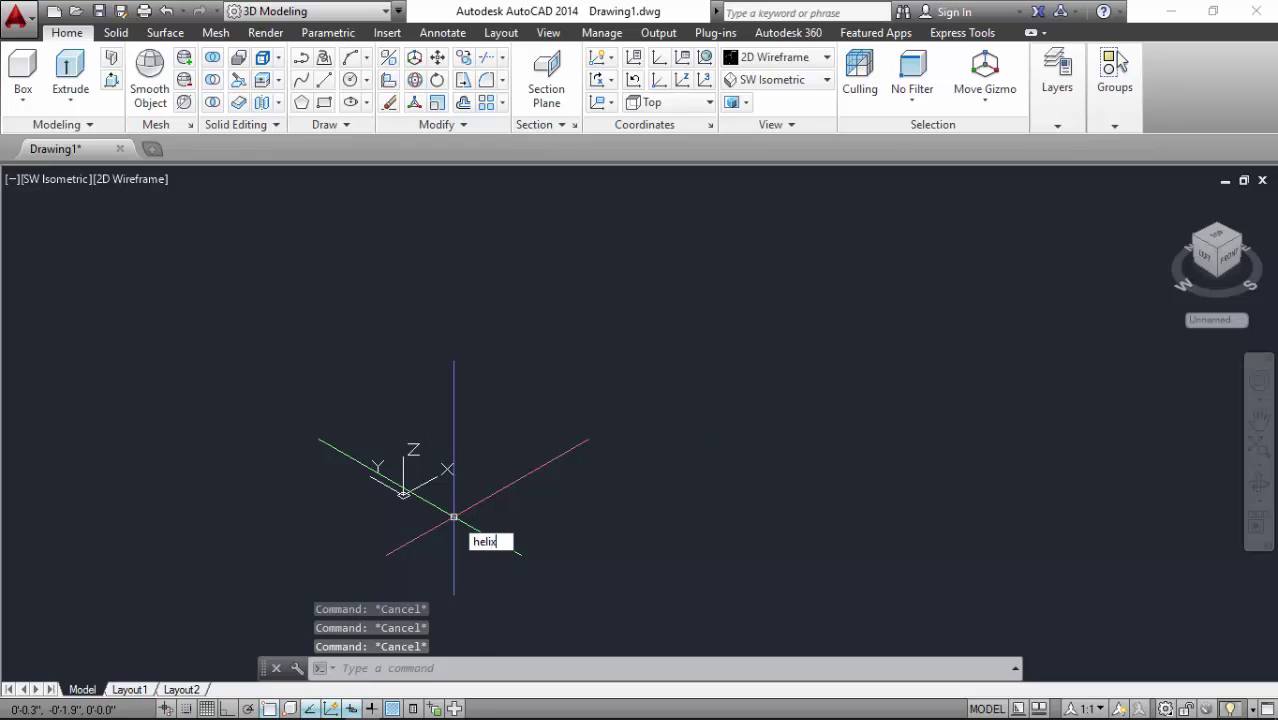
key("Return")
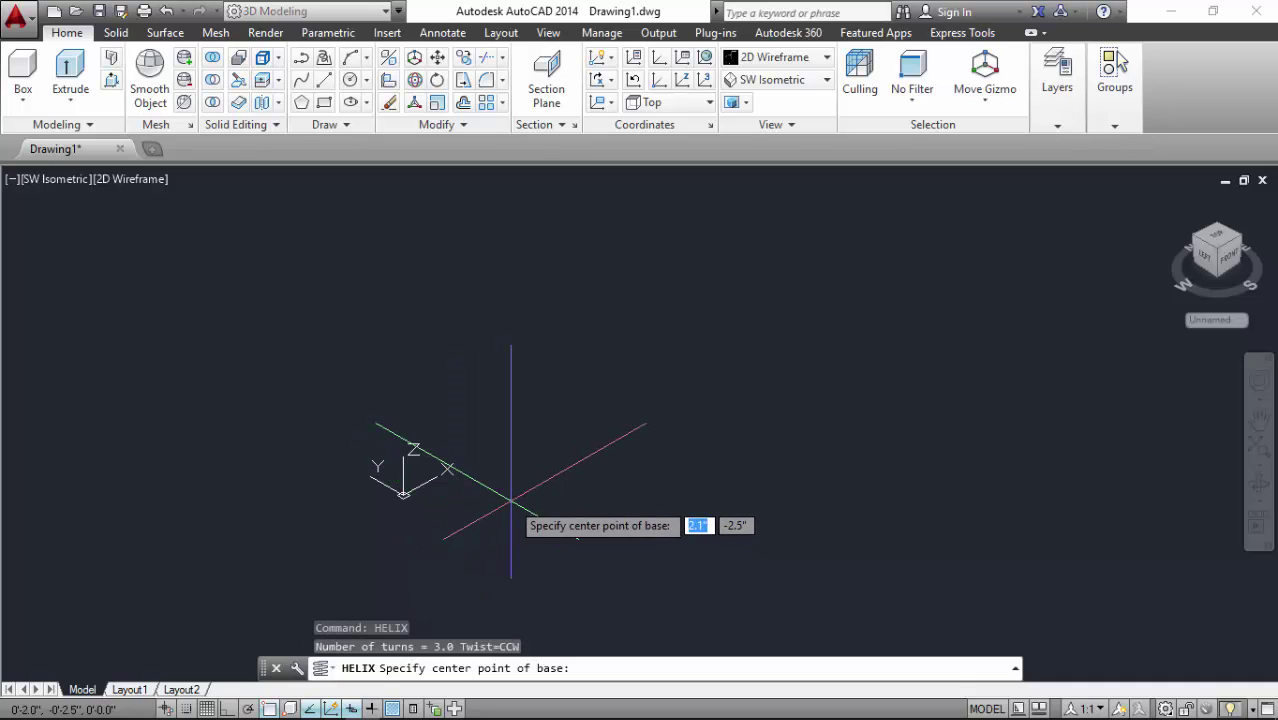
scroll(475, 485, "up", 1)
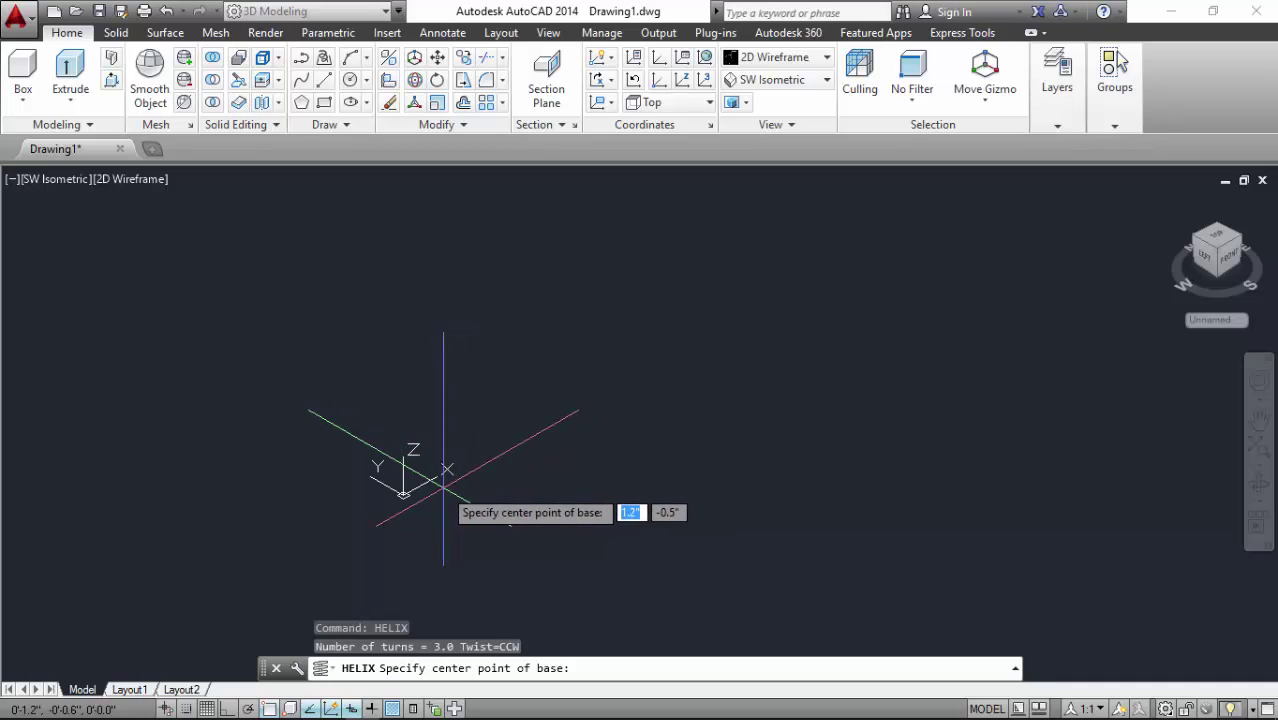
left_click(476, 494)
type("12")
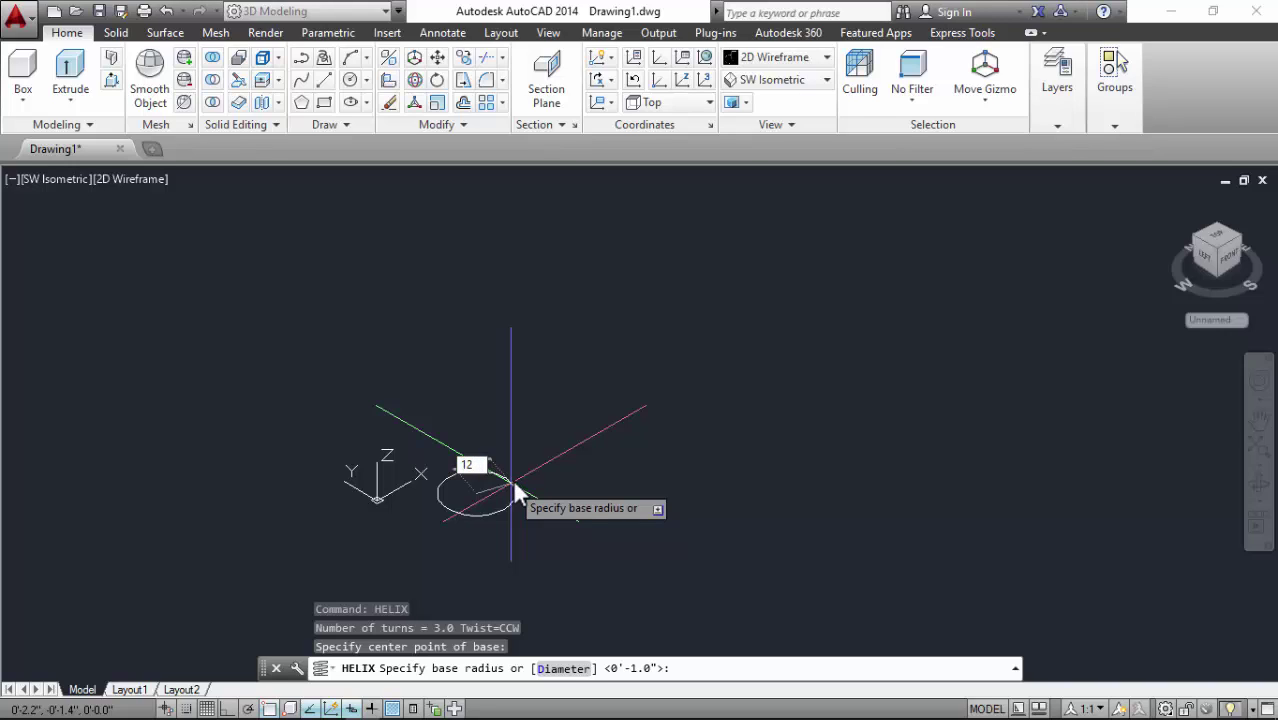
Step: Finish the helix with base and top radius 12 and a height of 9'
key("Return")
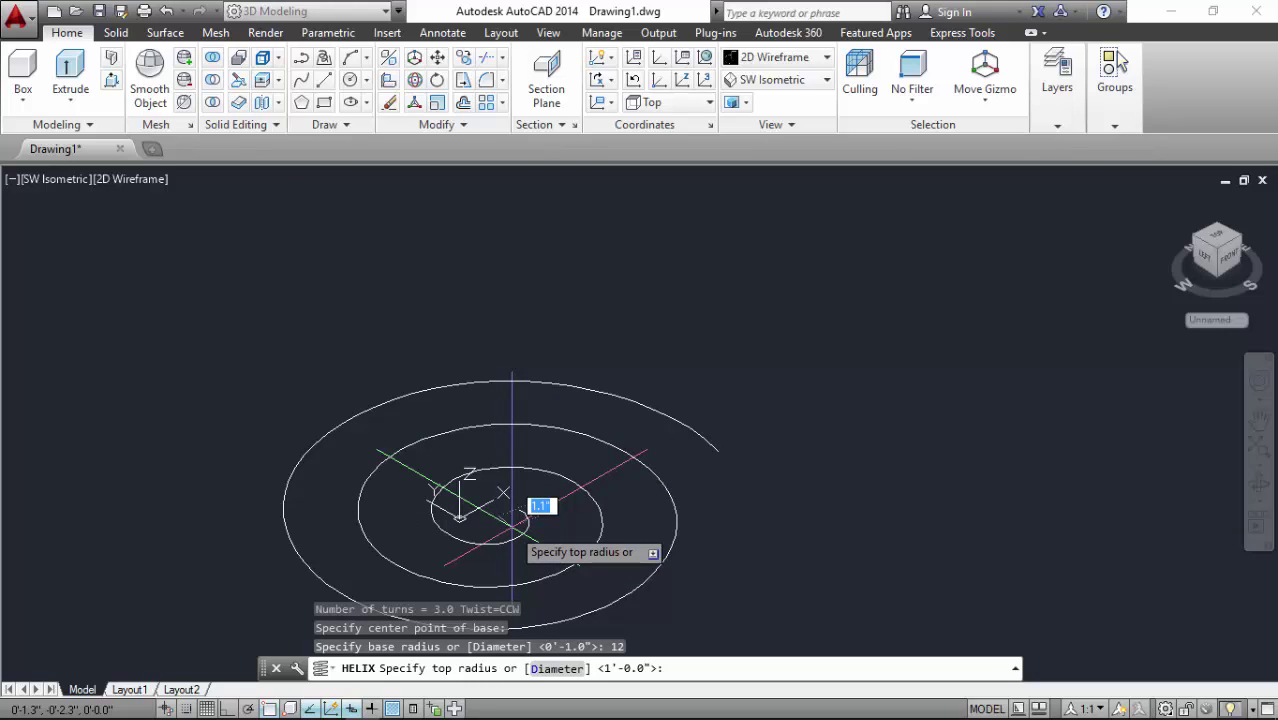
type("1")
key("Return")
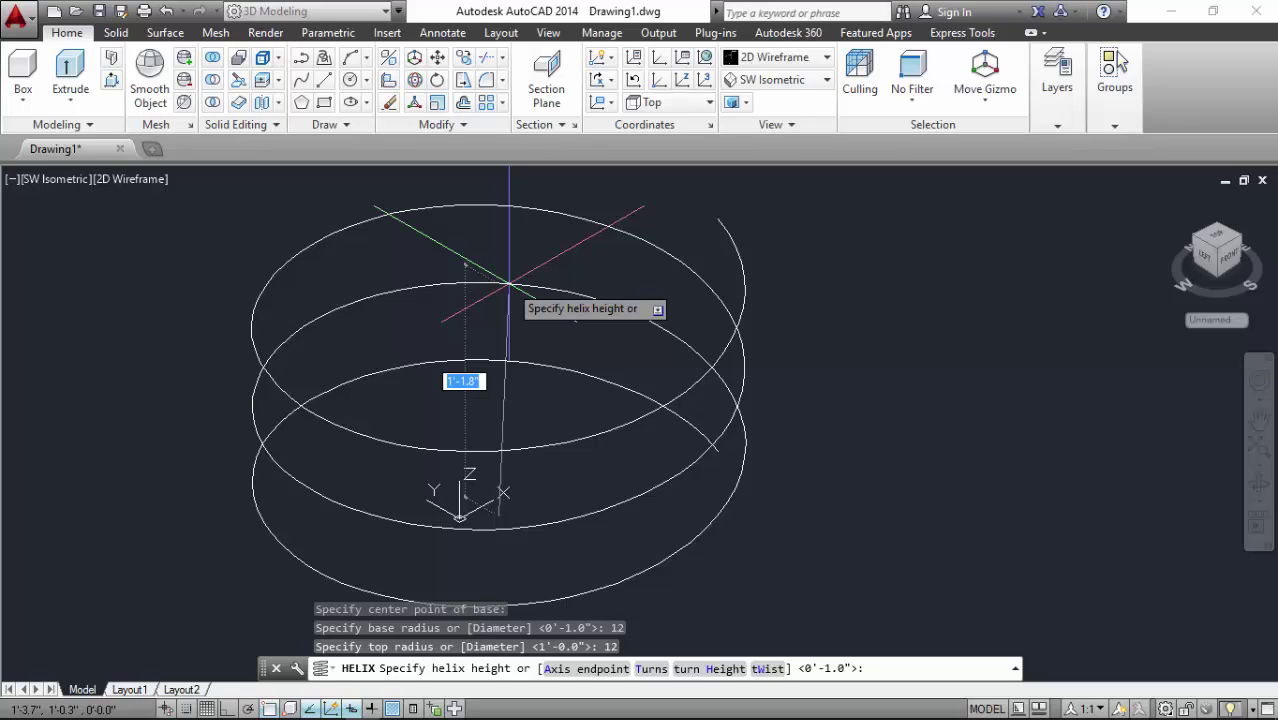
scroll(509, 285, "down", 5)
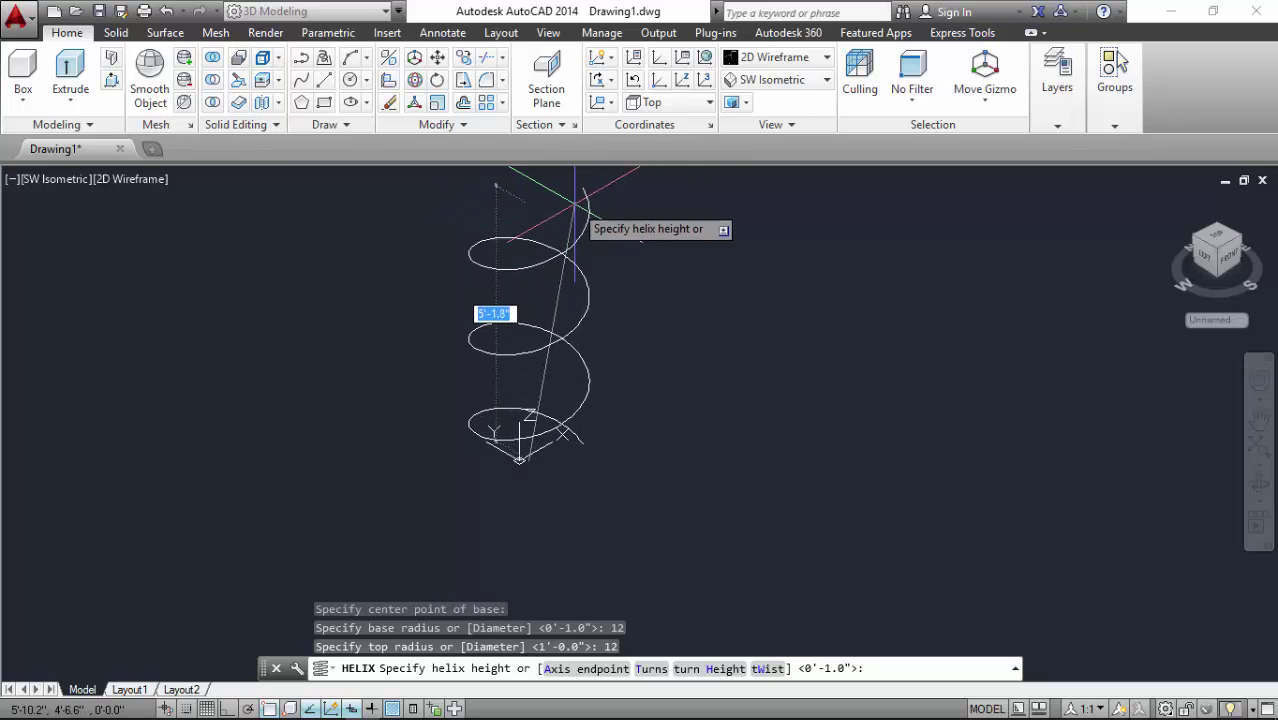
scroll(553, 255, "up", 3)
scroll(553, 355, "down", 3)
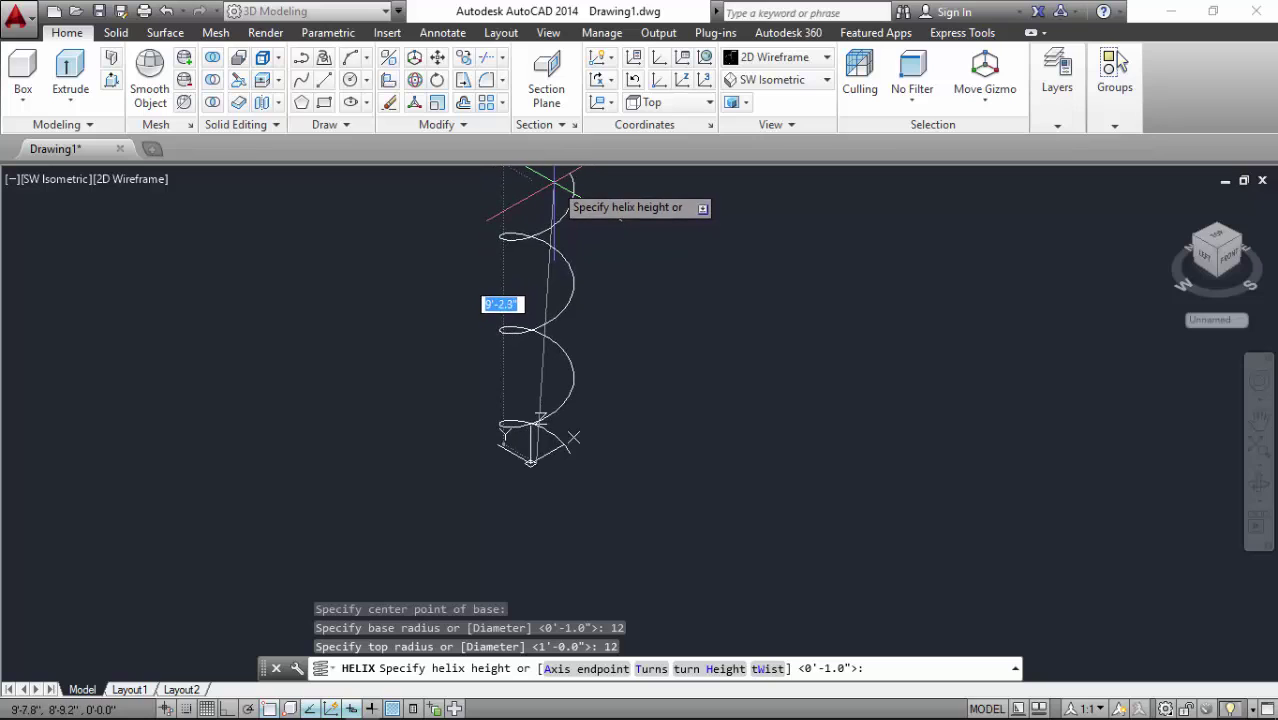
scroll(557, 243, "down", 3)
scroll(565, 228, "up", 3)
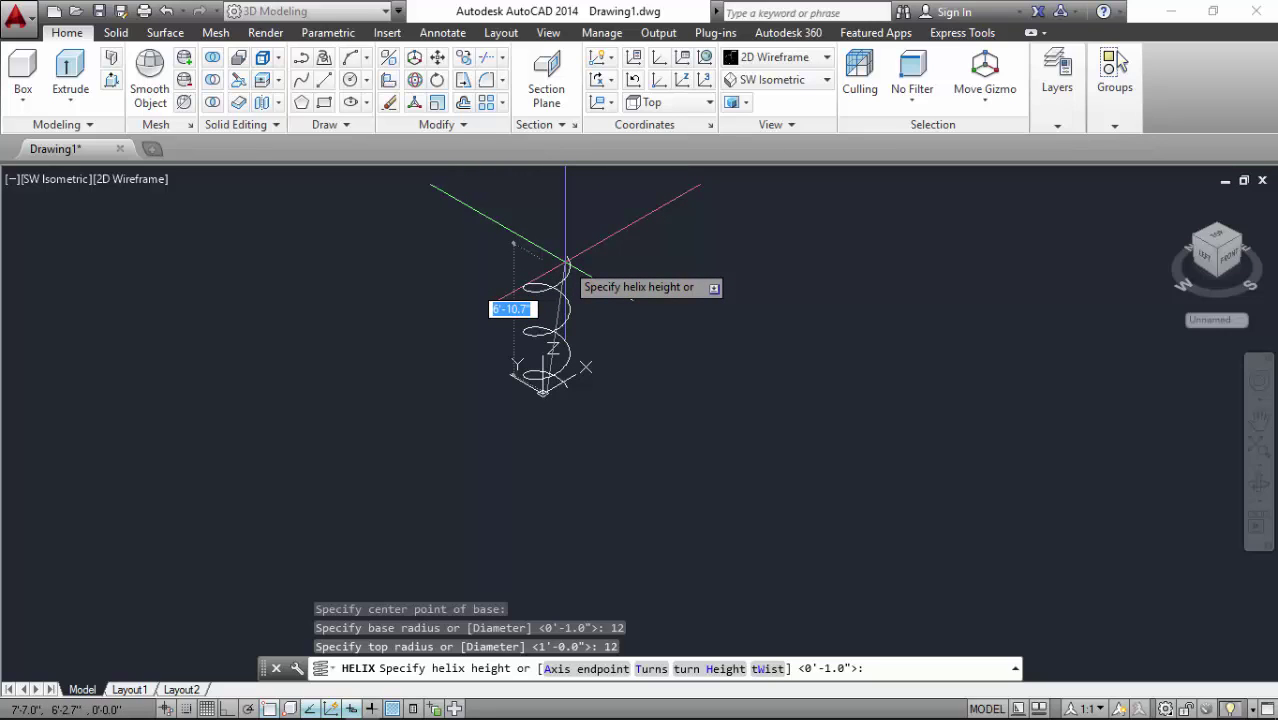
key("Return")
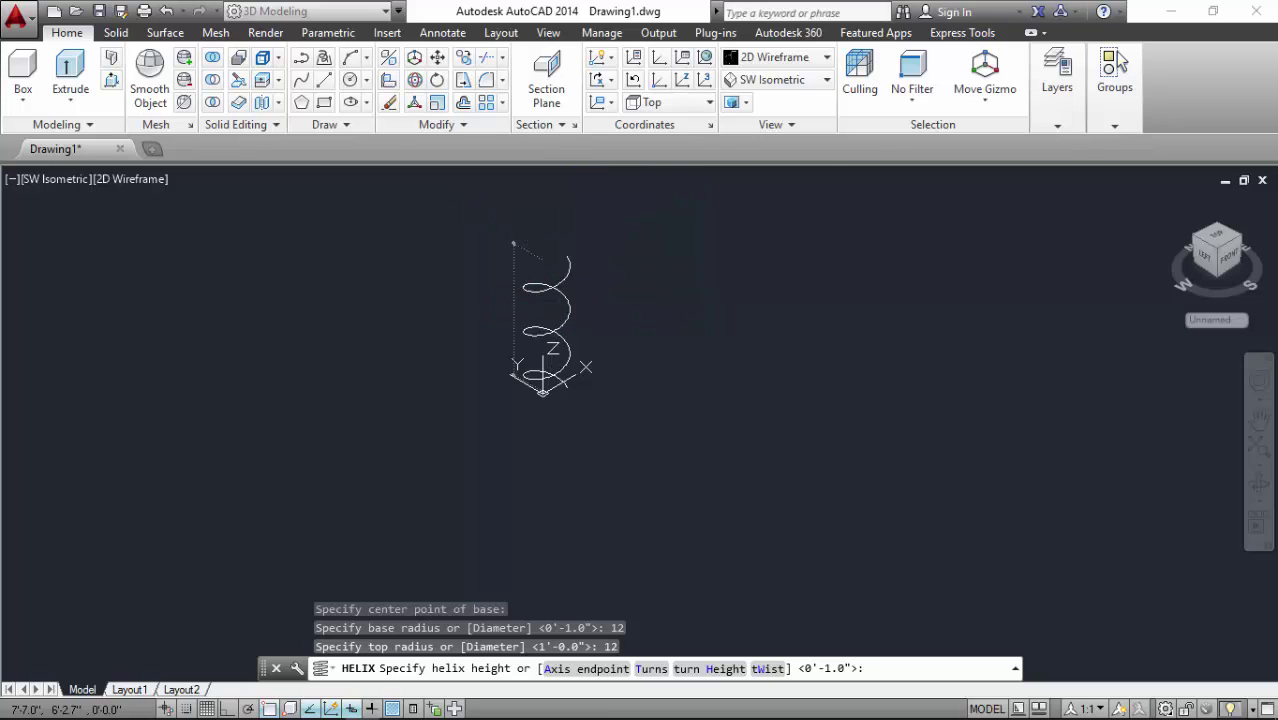
scroll(549, 248, "up", 2)
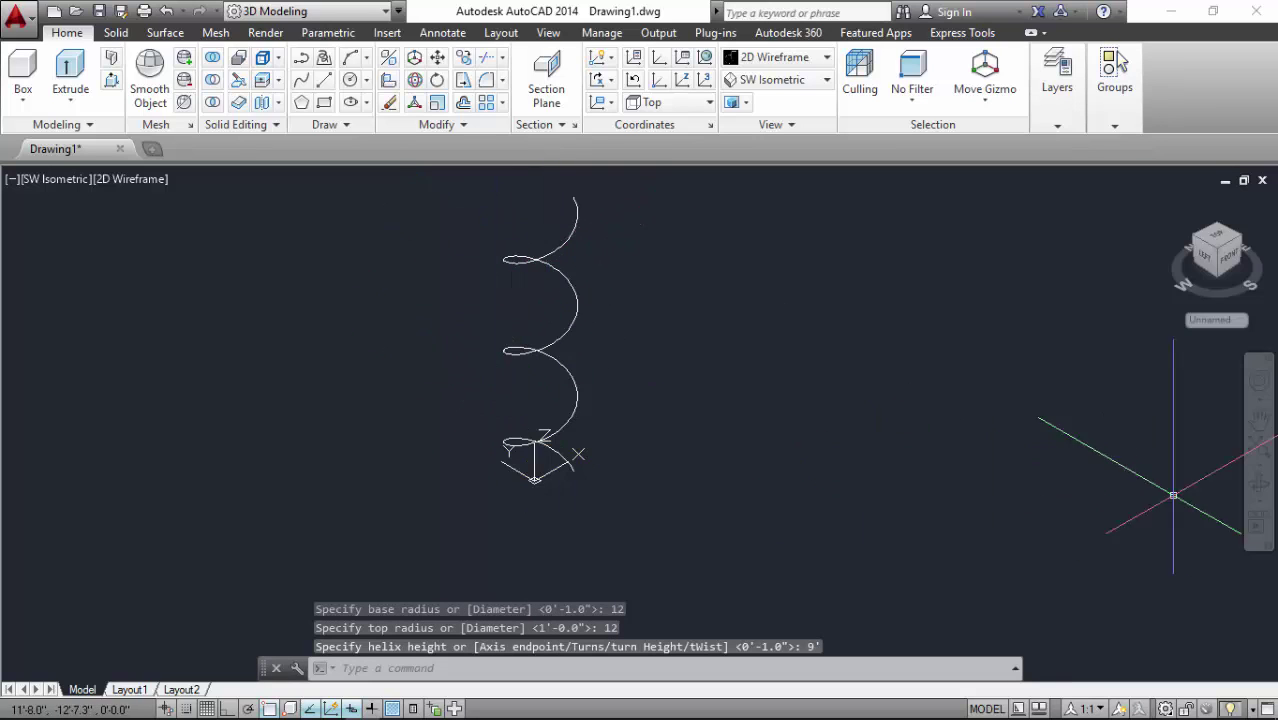
Step: Orbit to a side-on view of the helix and select it to show its Quick Properties
left_click(1255, 485)
mouse_move(564, 381)
left_mouse_down()
mouse_move(811, 314)
mouse_move(750, 382)
mouse_move(568, 342)
mouse_move(534, 494)
mouse_move(382, 371)
mouse_move(722, 331)
mouse_move(947, 365)
mouse_move(964, 459)
mouse_move(525, 291)
mouse_move(556, 297)
mouse_move(551, 337)
mouse_move(485, 385)
mouse_move(425, 373)
mouse_move(556, 377)
mouse_move(448, 399)
mouse_move(474, 382)
mouse_move(560, 385)
mouse_move(536, 374)
left_mouse_up()
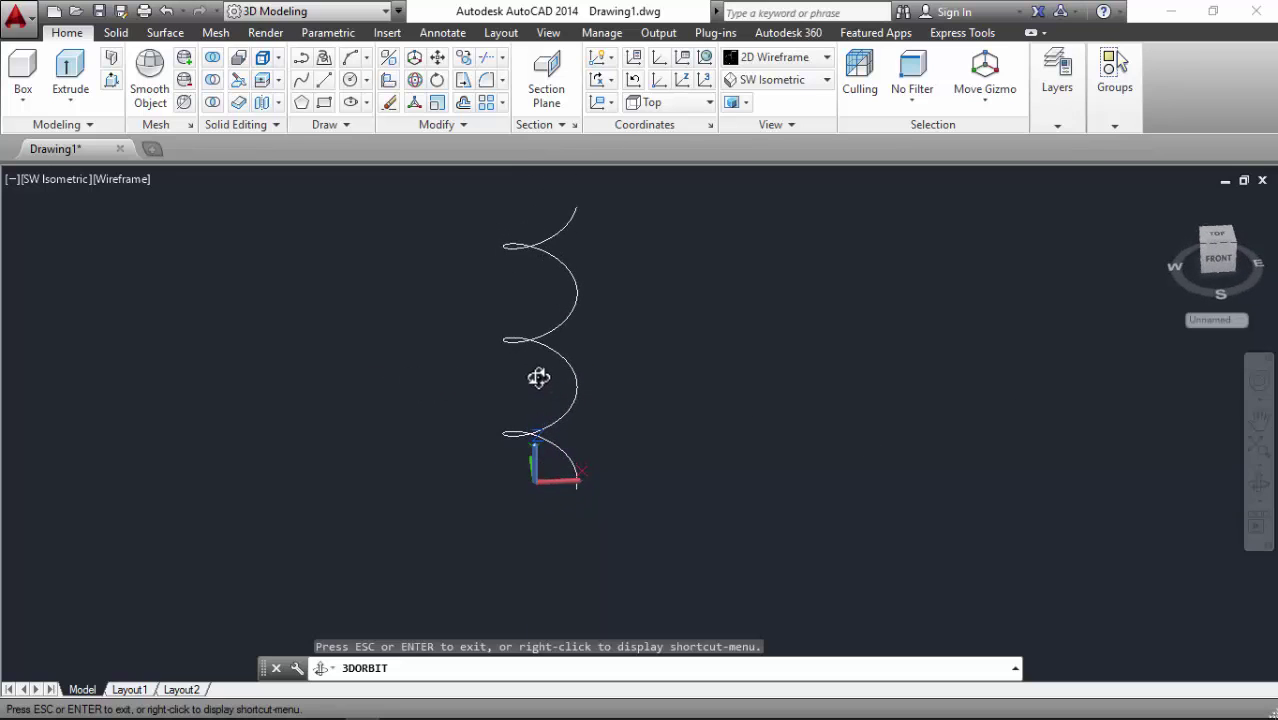
key("Escape")
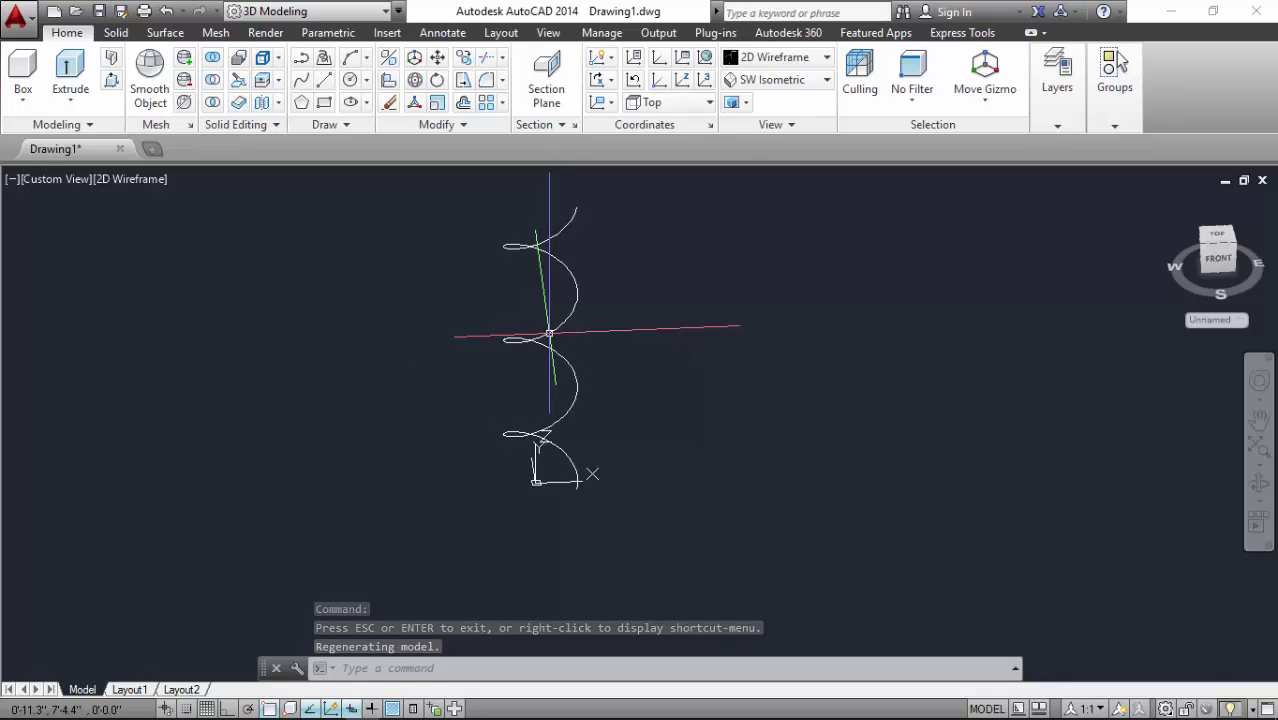
left_click(547, 333)
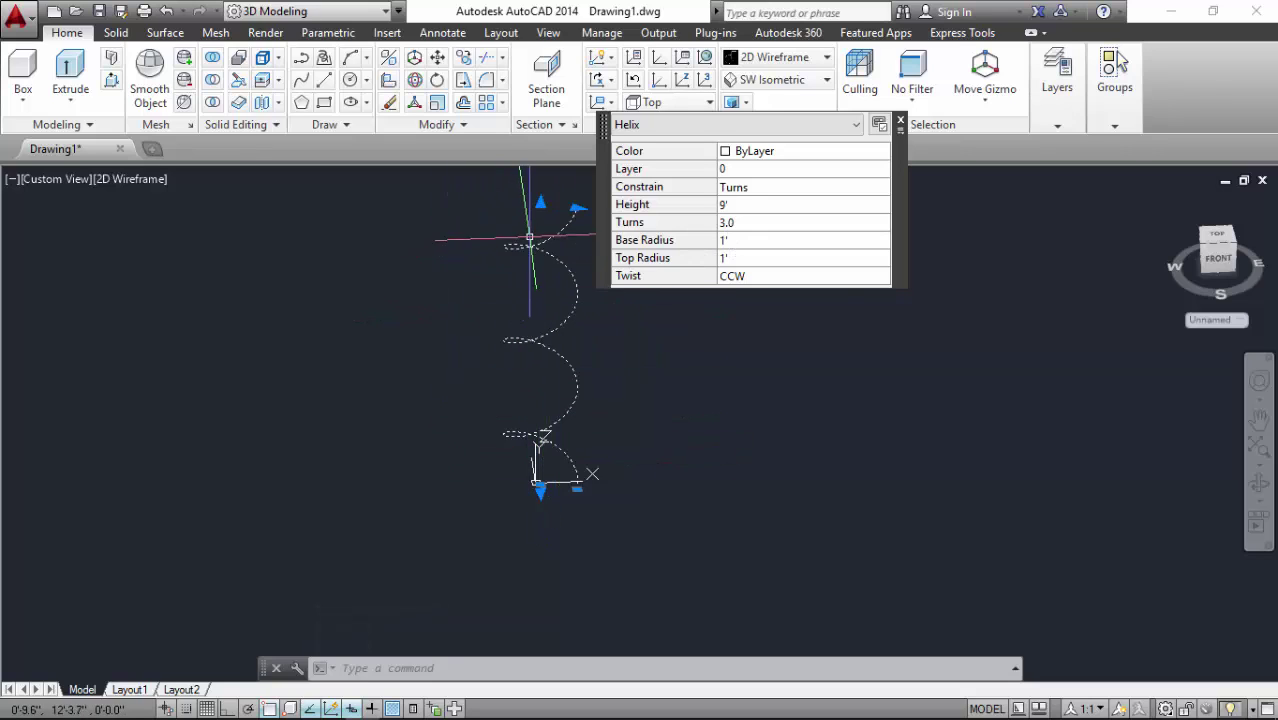
Step: Change the helix's turns from 3 to 10, then to 20
left_click(738, 222)
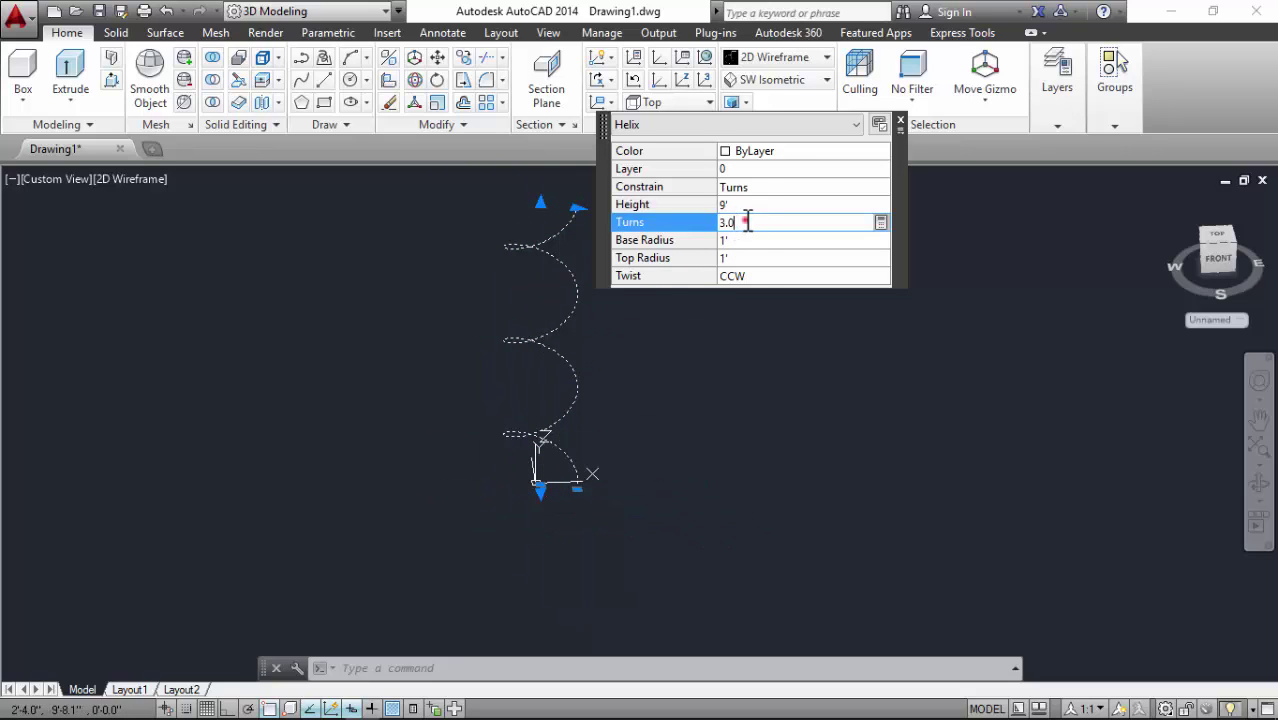
double_click(746, 222)
type("10")
left_click(736, 204)
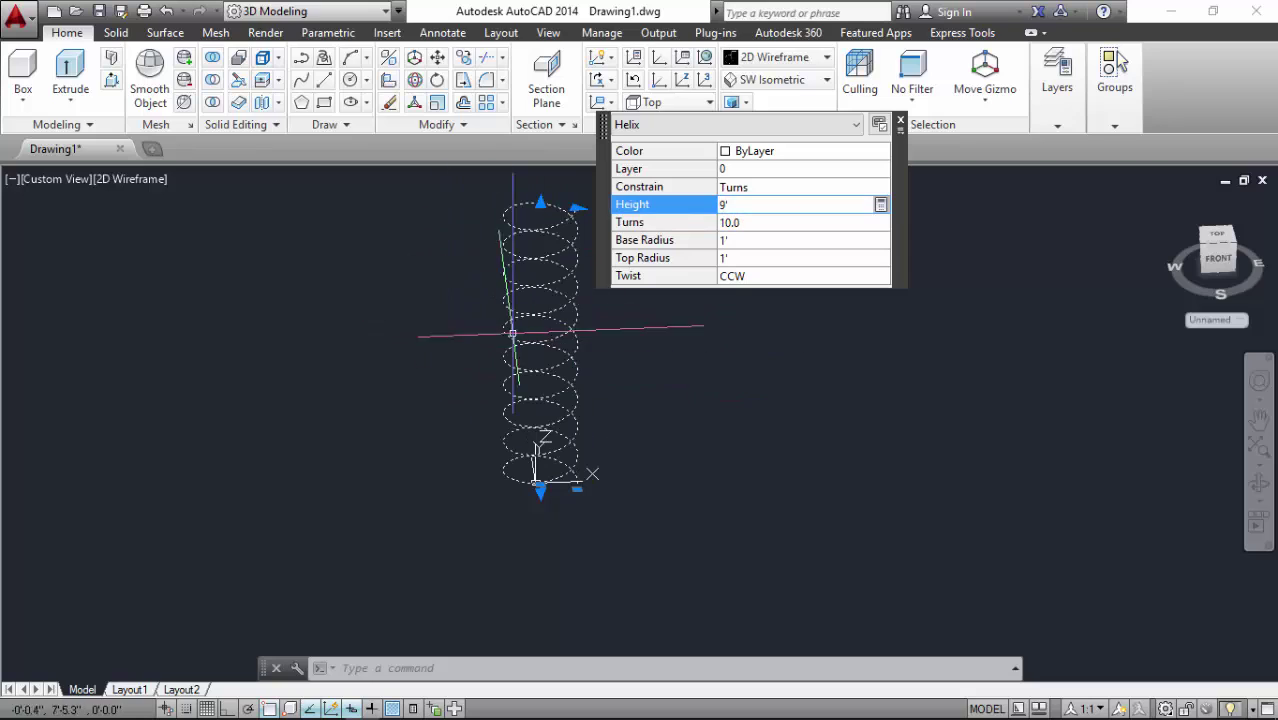
double_click(746, 222)
type("20")
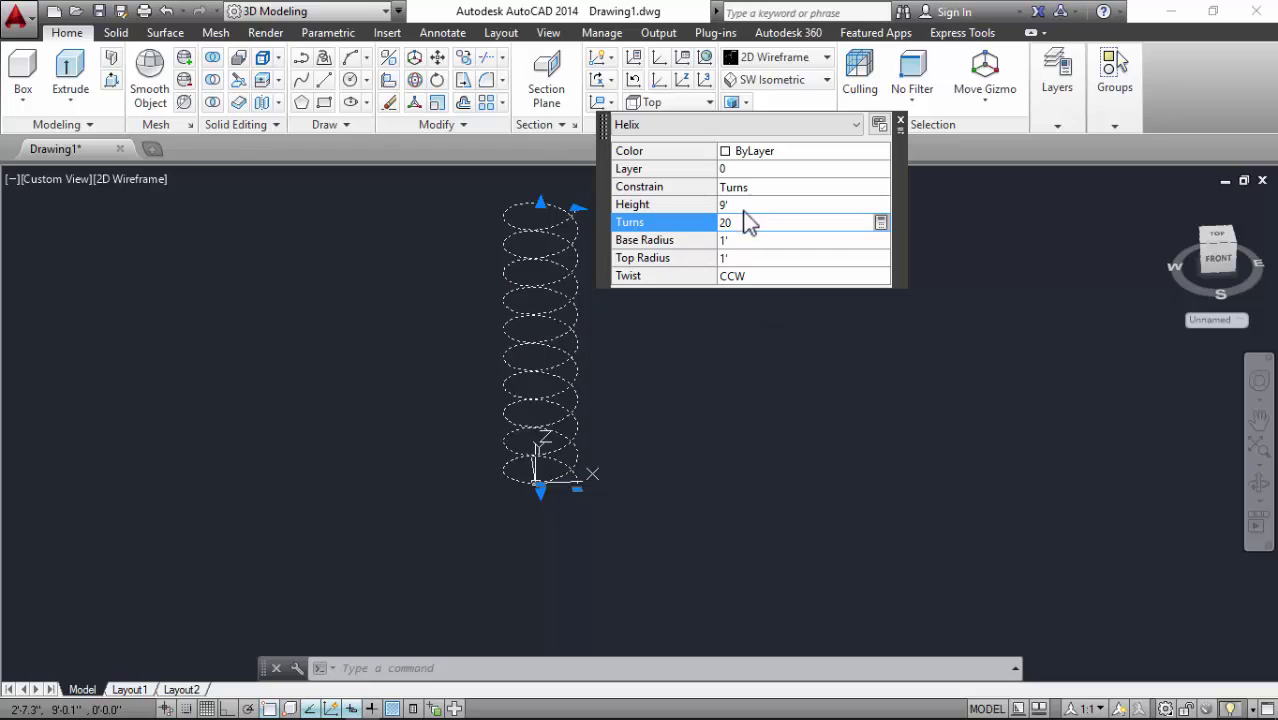
left_click(736, 204)
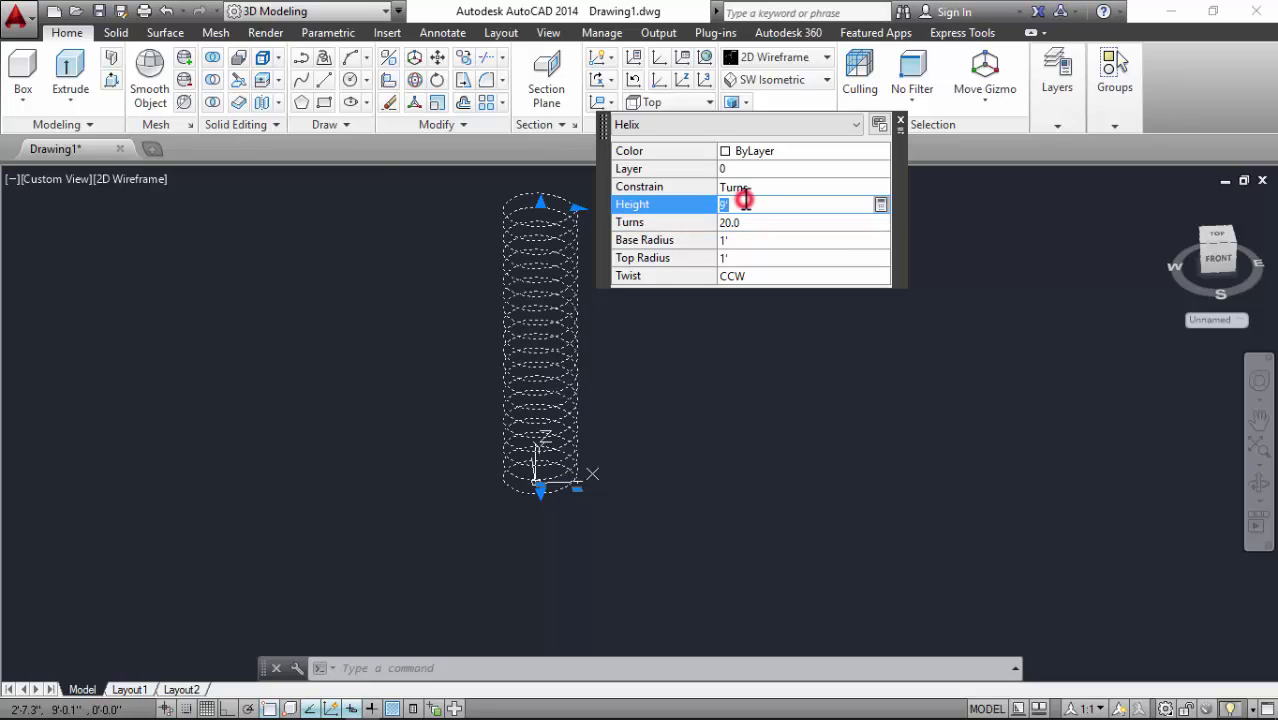
Step: Increase the helix to 30 turns
scroll(420, 280, "up", 2)
scroll(462, 330, "up", 1)
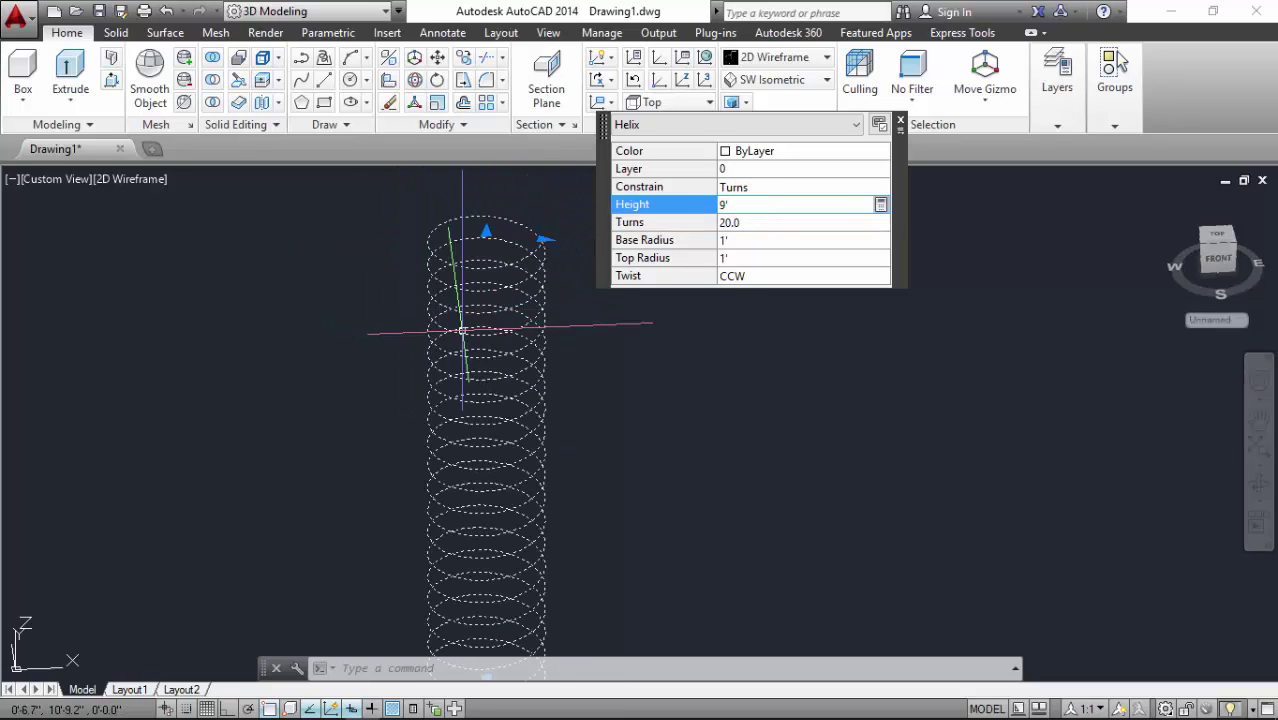
double_click(753, 223)
type("30")
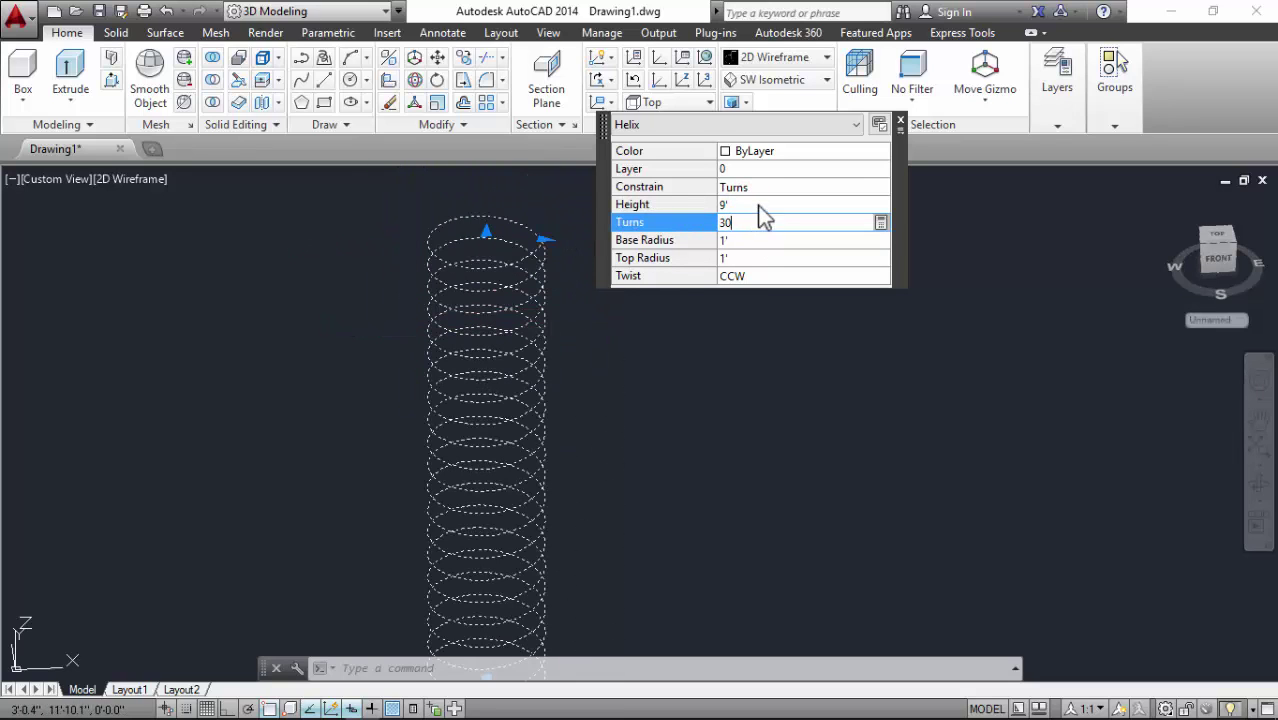
left_click(758, 205)
scroll(460, 385, "down", 3)
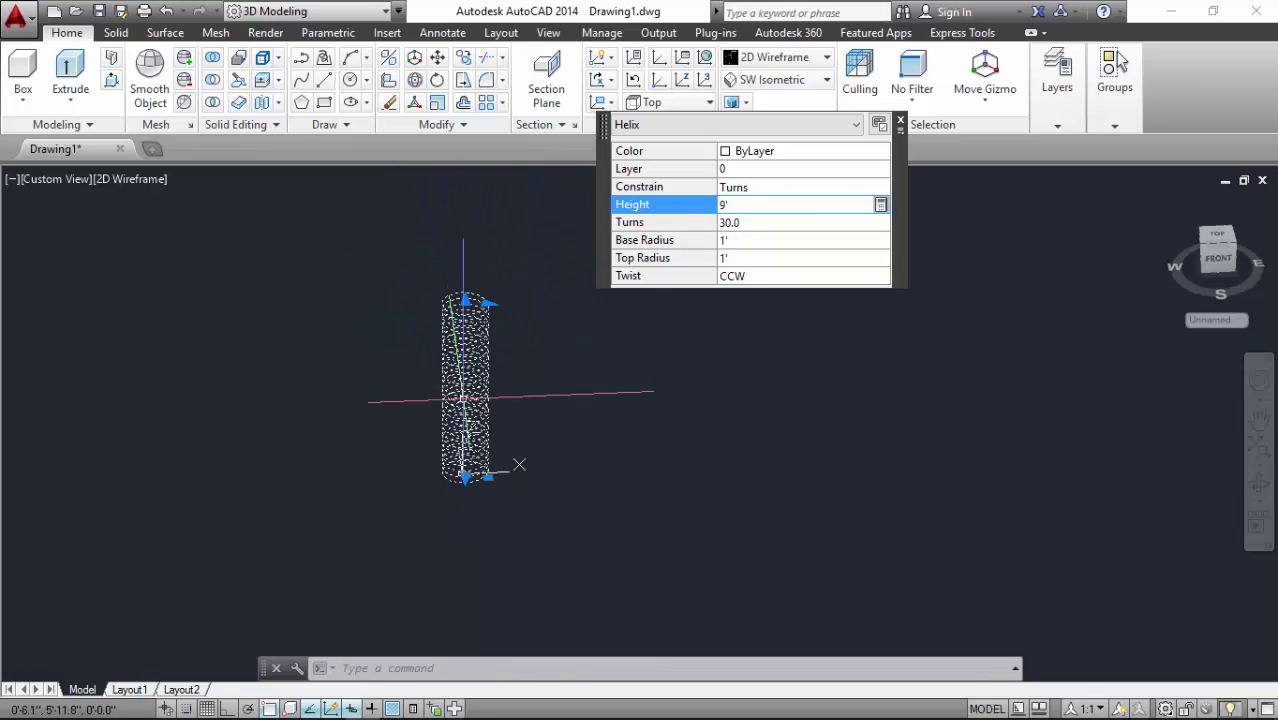
scroll(470, 364, "up", 2)
scroll(470, 364, "up", 1)
Step: Set the helix back to 10 turns
double_click(735, 222)
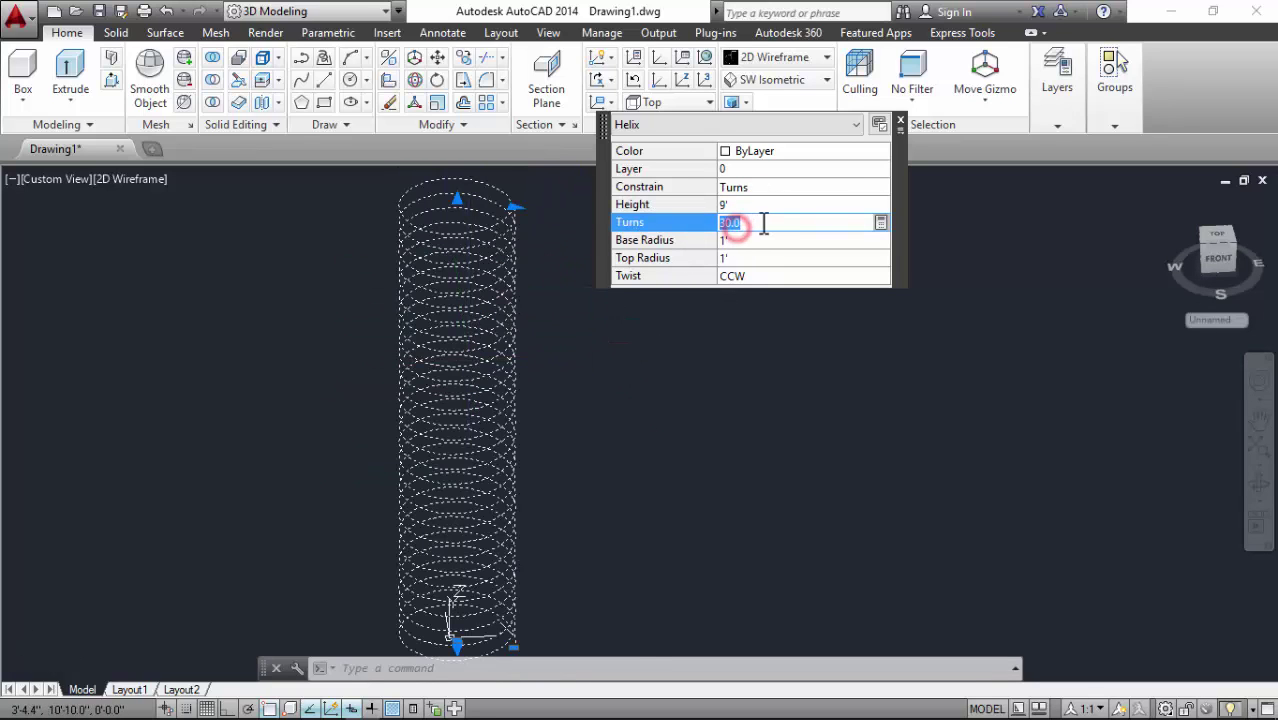
type("10")
left_click(765, 205)
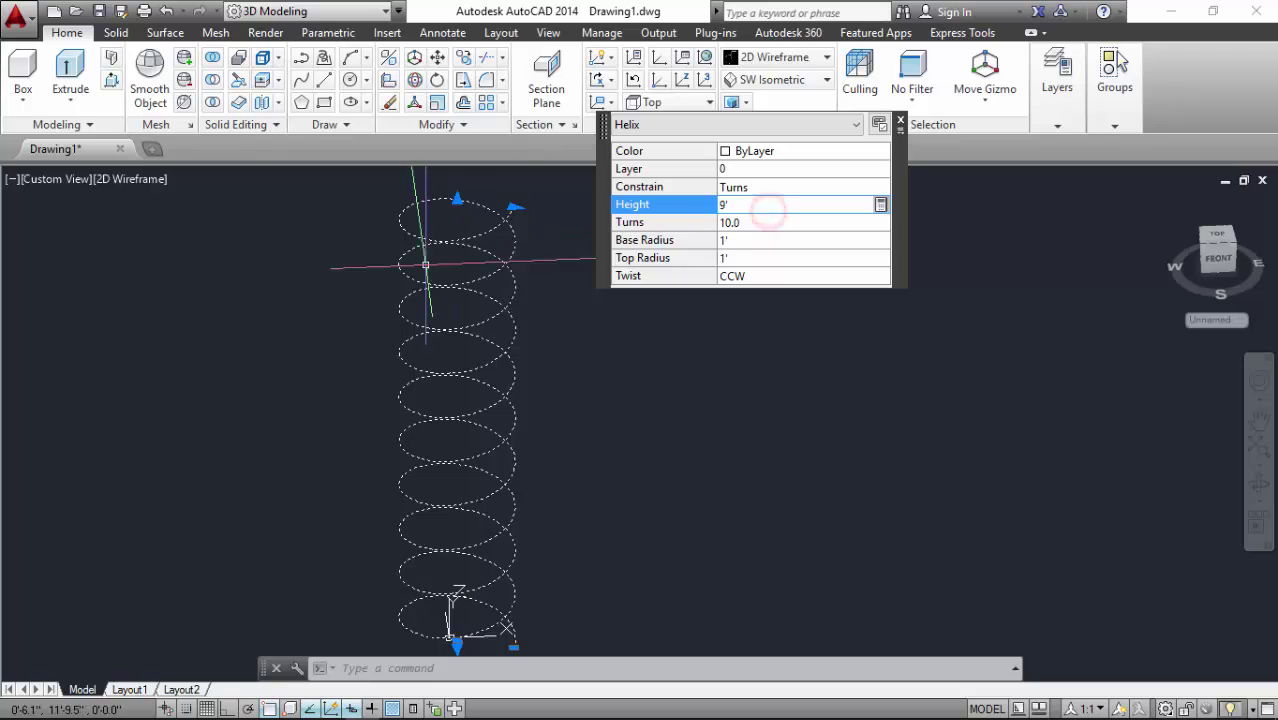
scroll(420, 330, "down", 2)
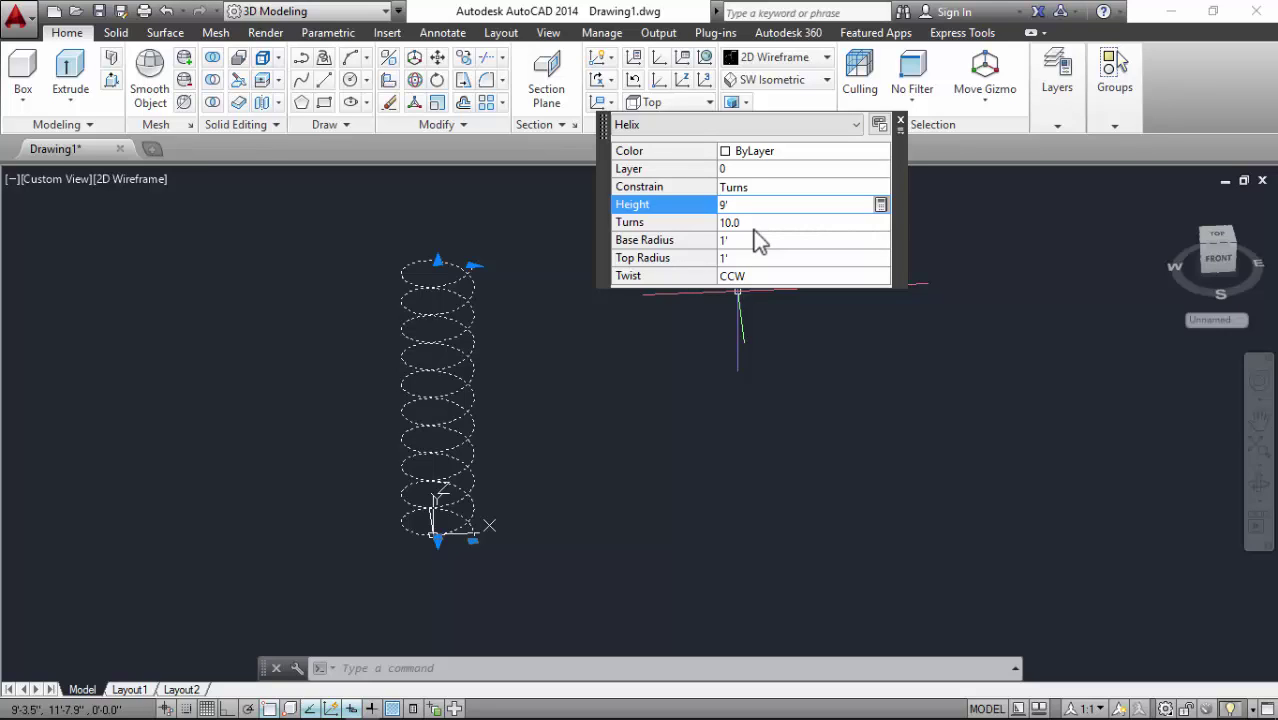
type("........")
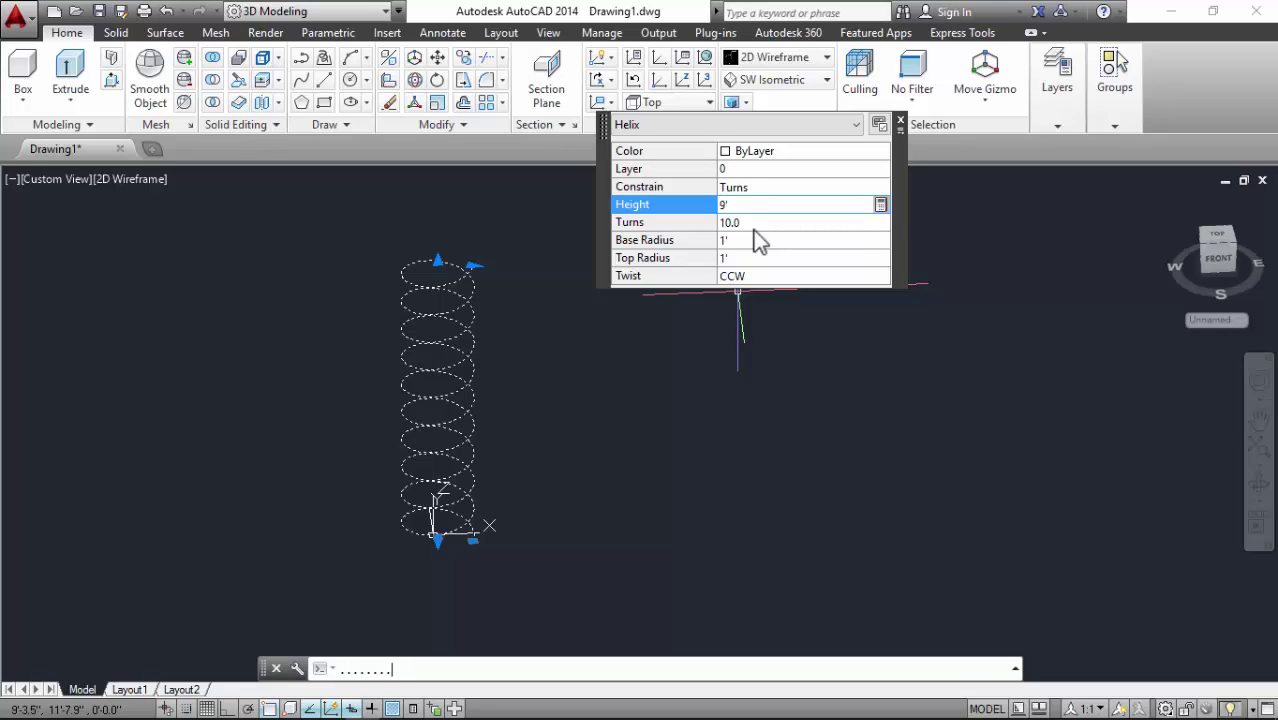
type("u")
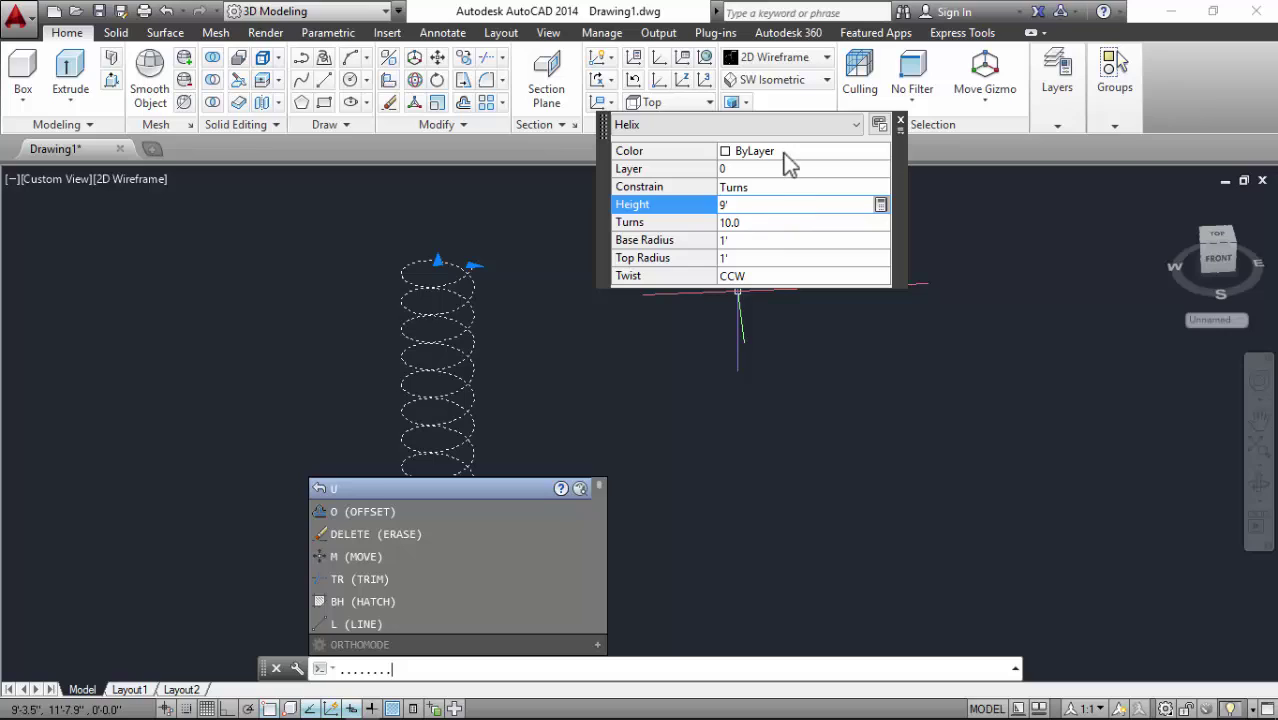
key("Escape")
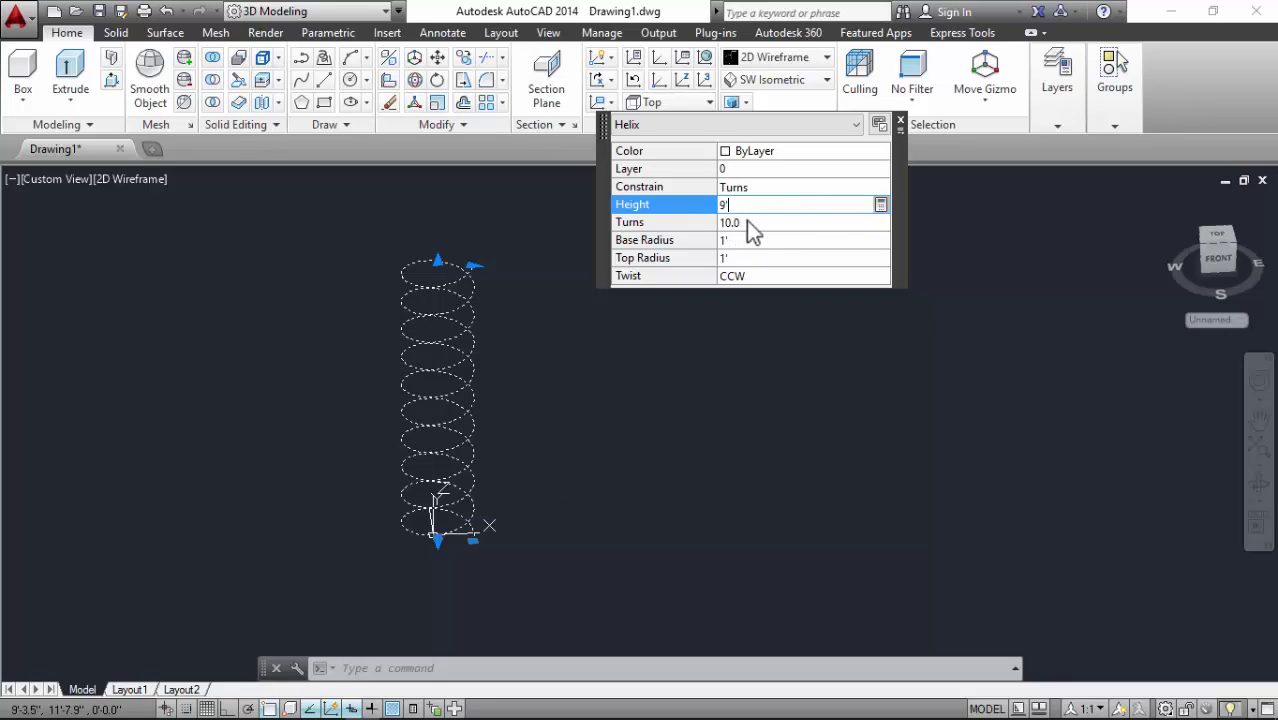
double_click(746, 222)
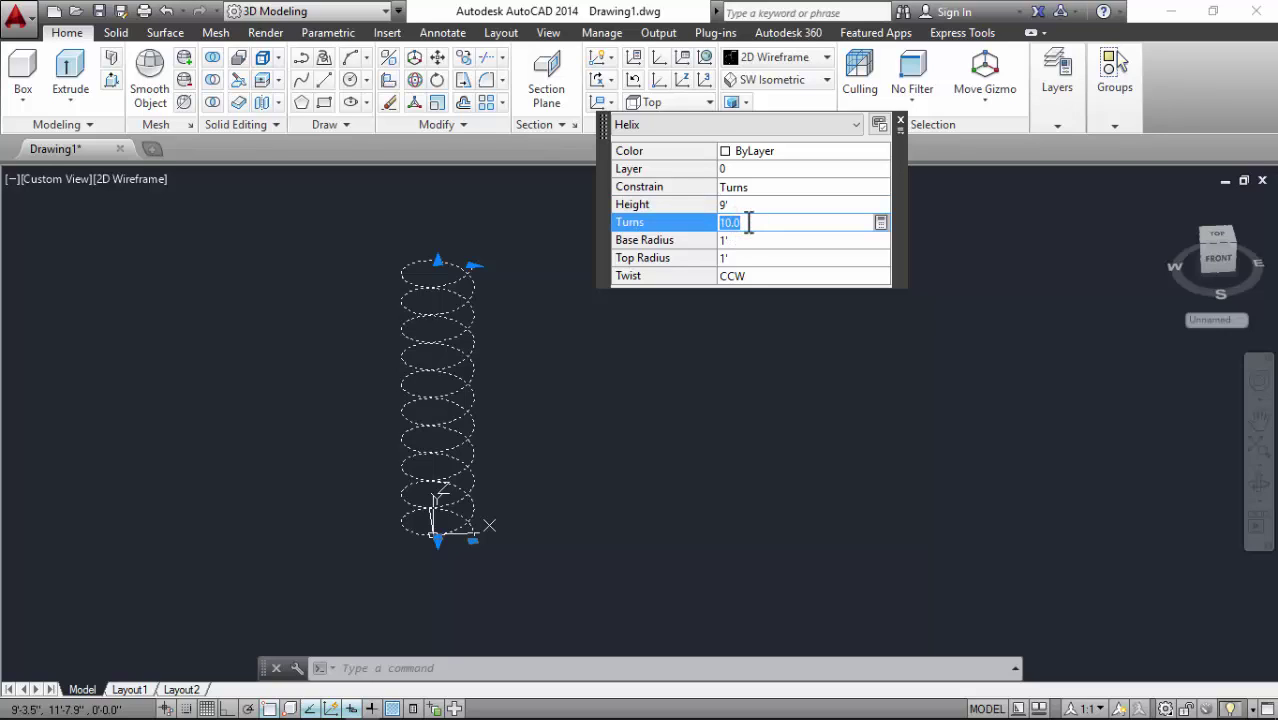
left_click(747, 153)
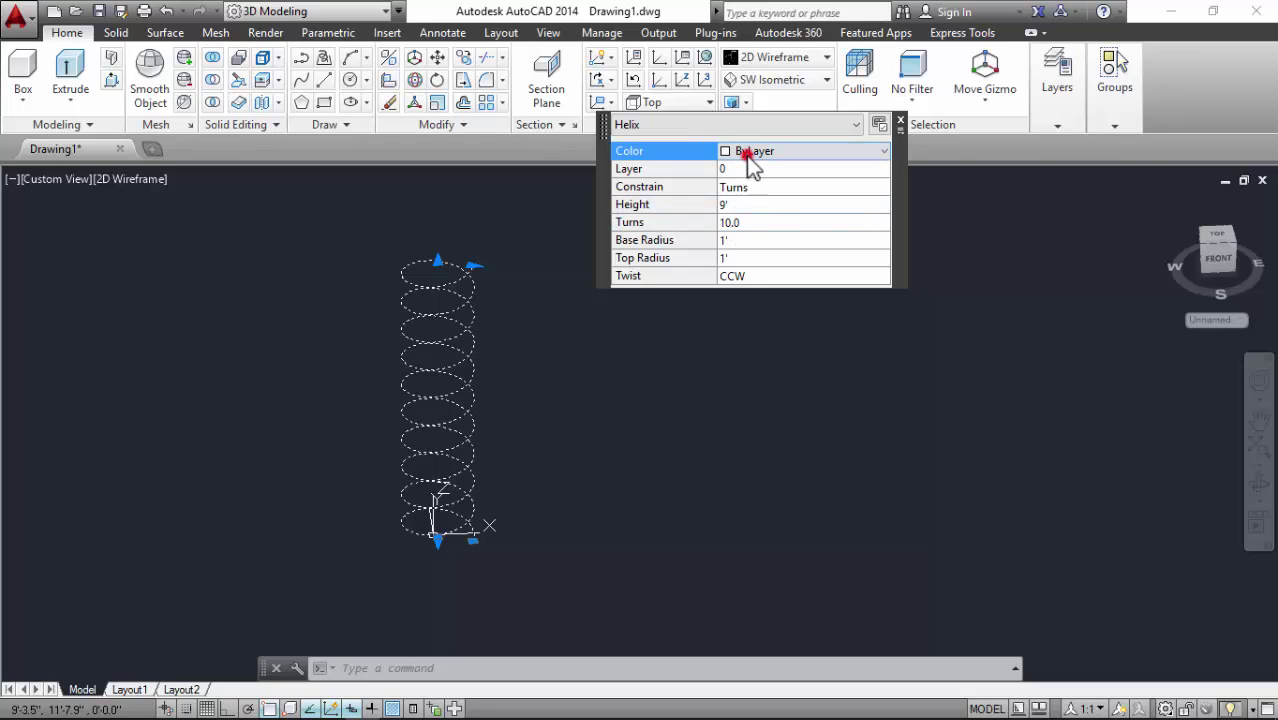
left_click(747, 153)
left_click(747, 153)
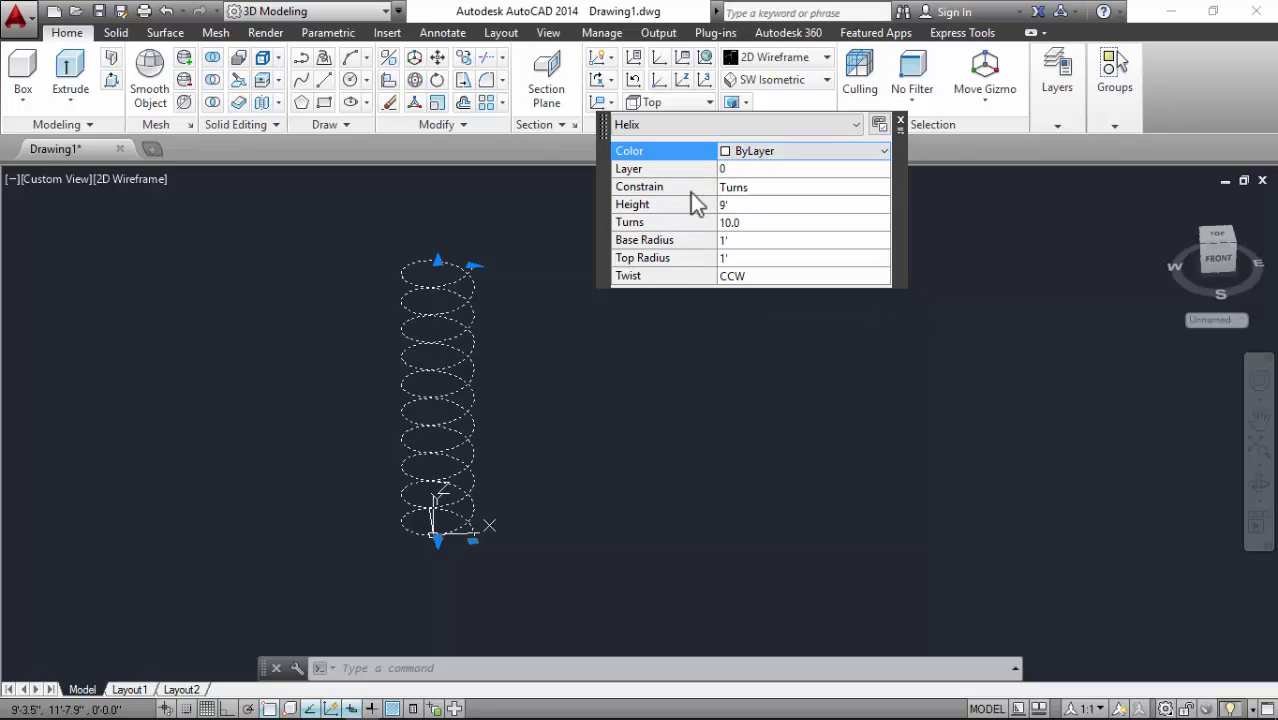
left_click(748, 190)
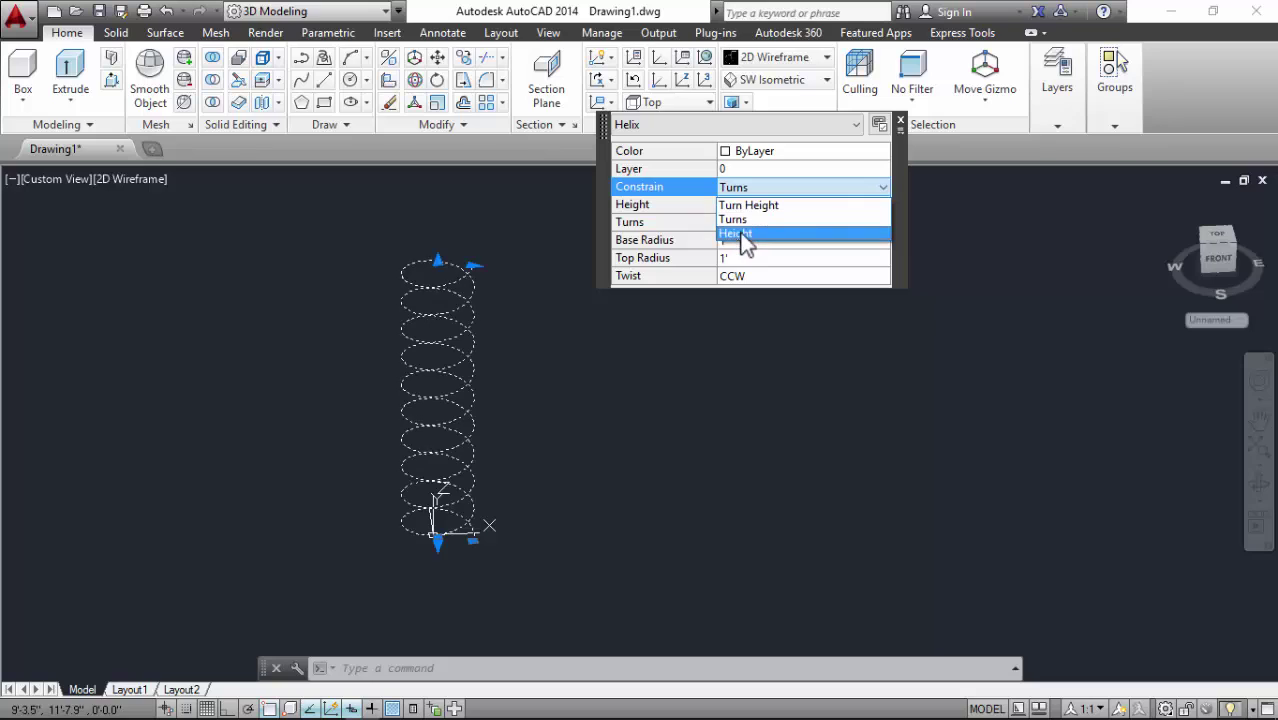
left_click(738, 219)
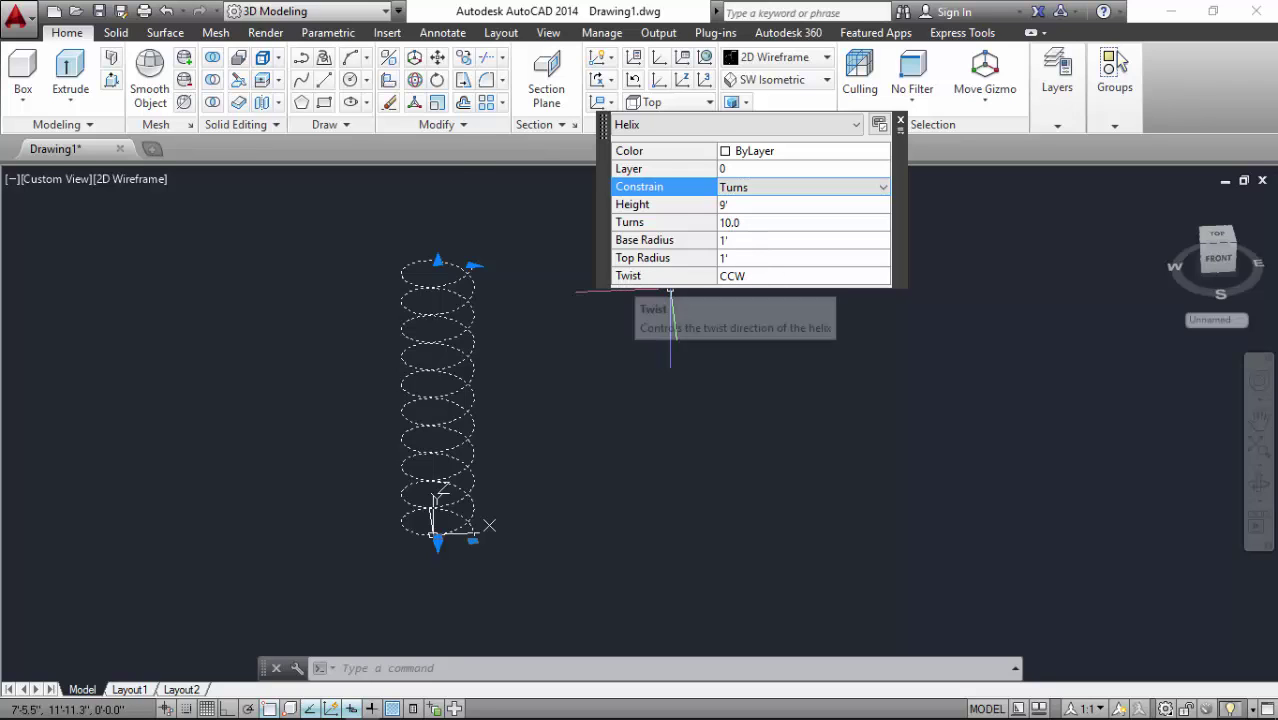
left_click(736, 275)
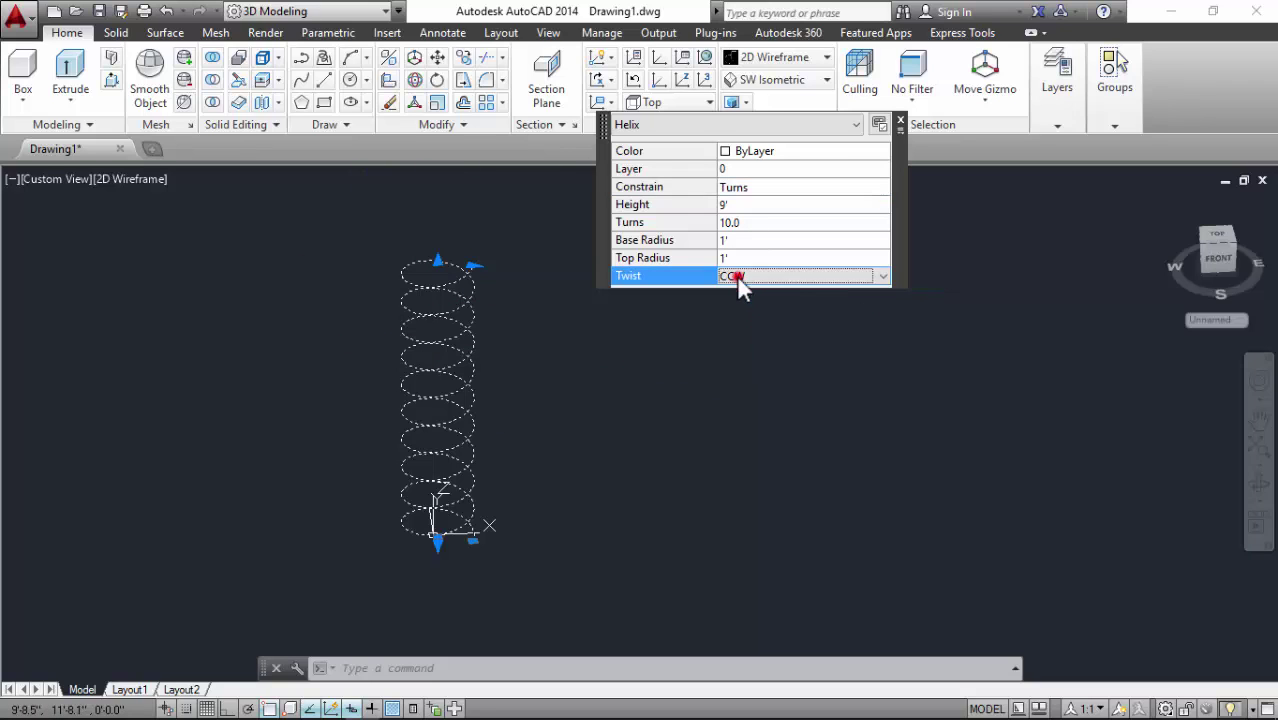
left_click(736, 275)
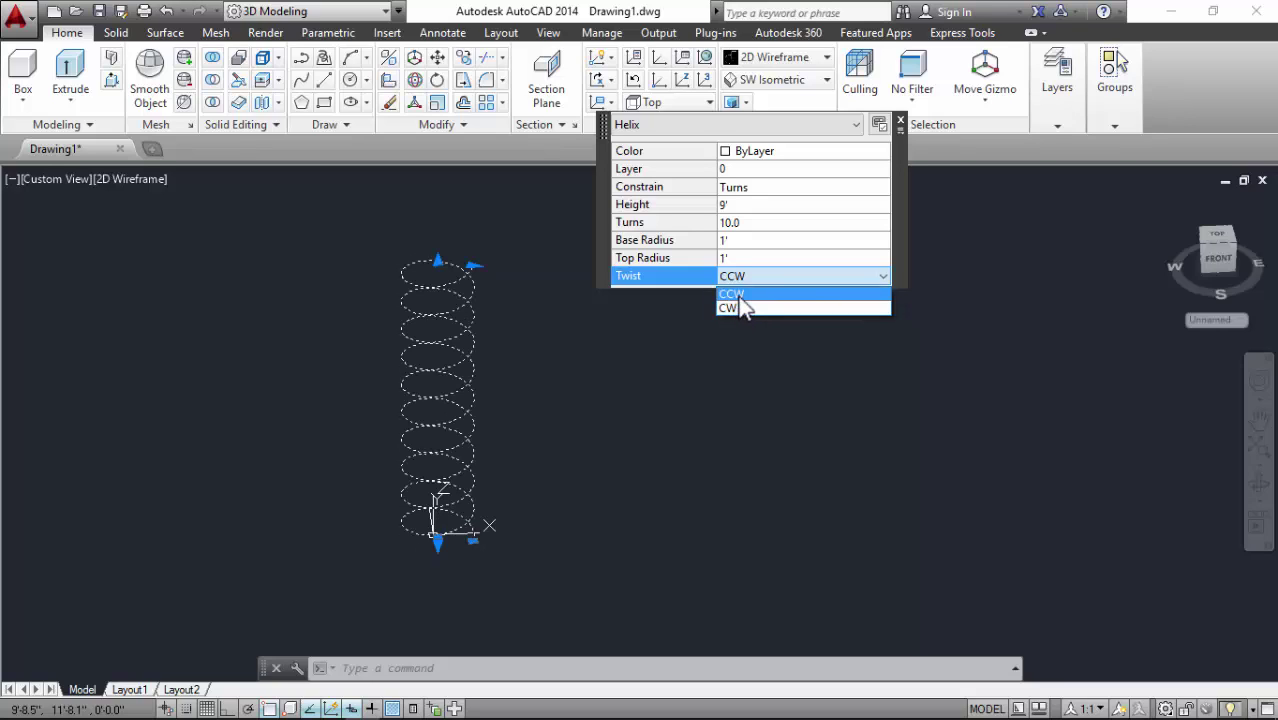
left_click(738, 292)
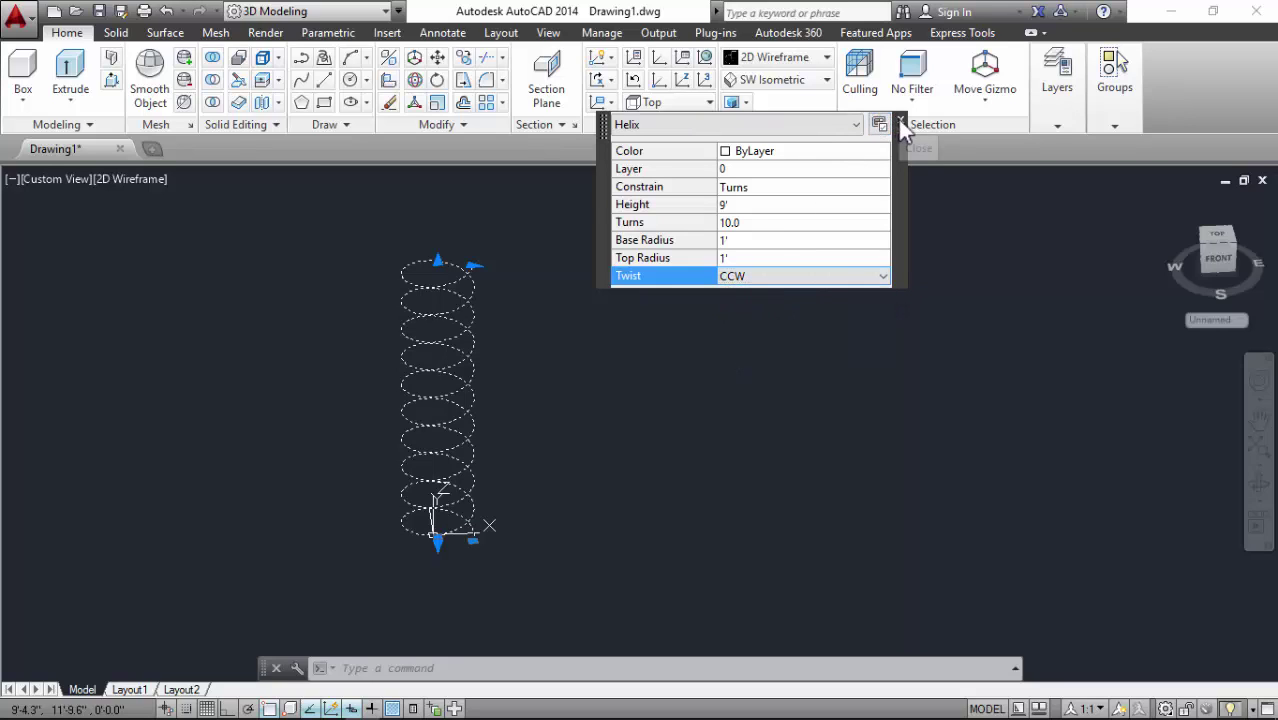
Step: Deselect the helix and orbit to look down from above at its enlarged lower end
left_click(899, 124)
scroll(376, 309, "up", 2)
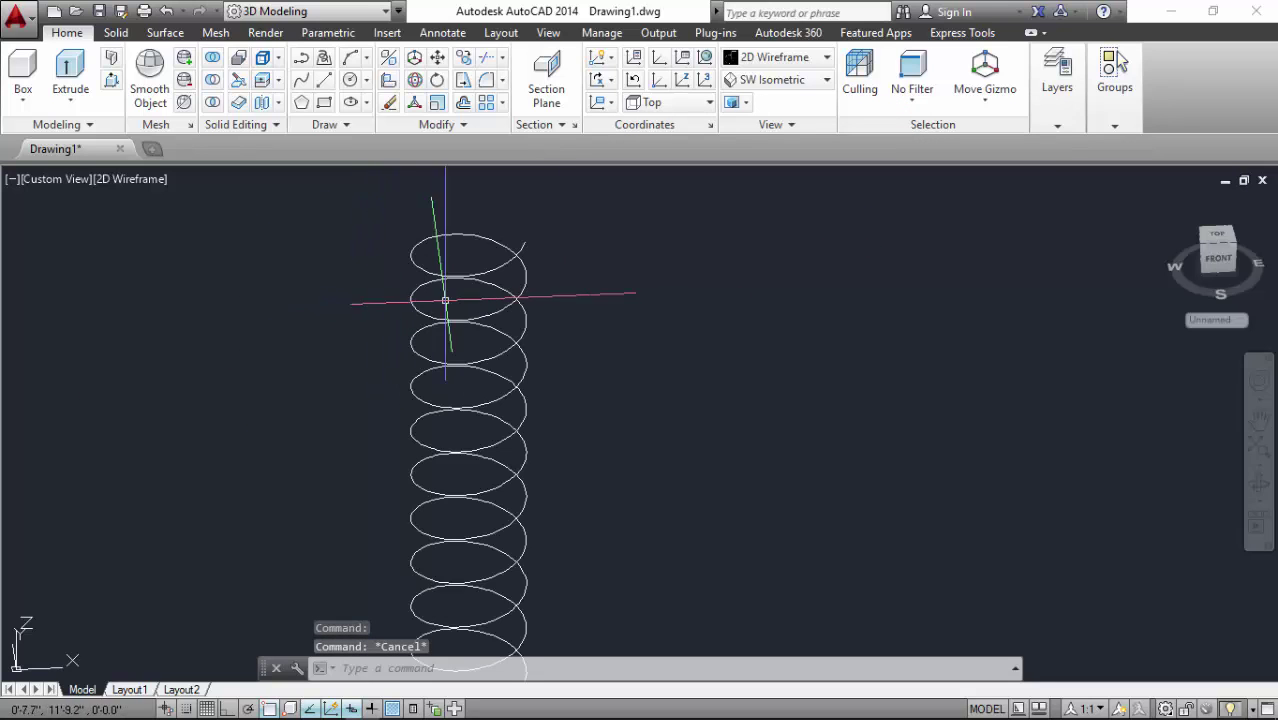
scroll(528, 385, "down", 2)
scroll(519, 336, "up", 2)
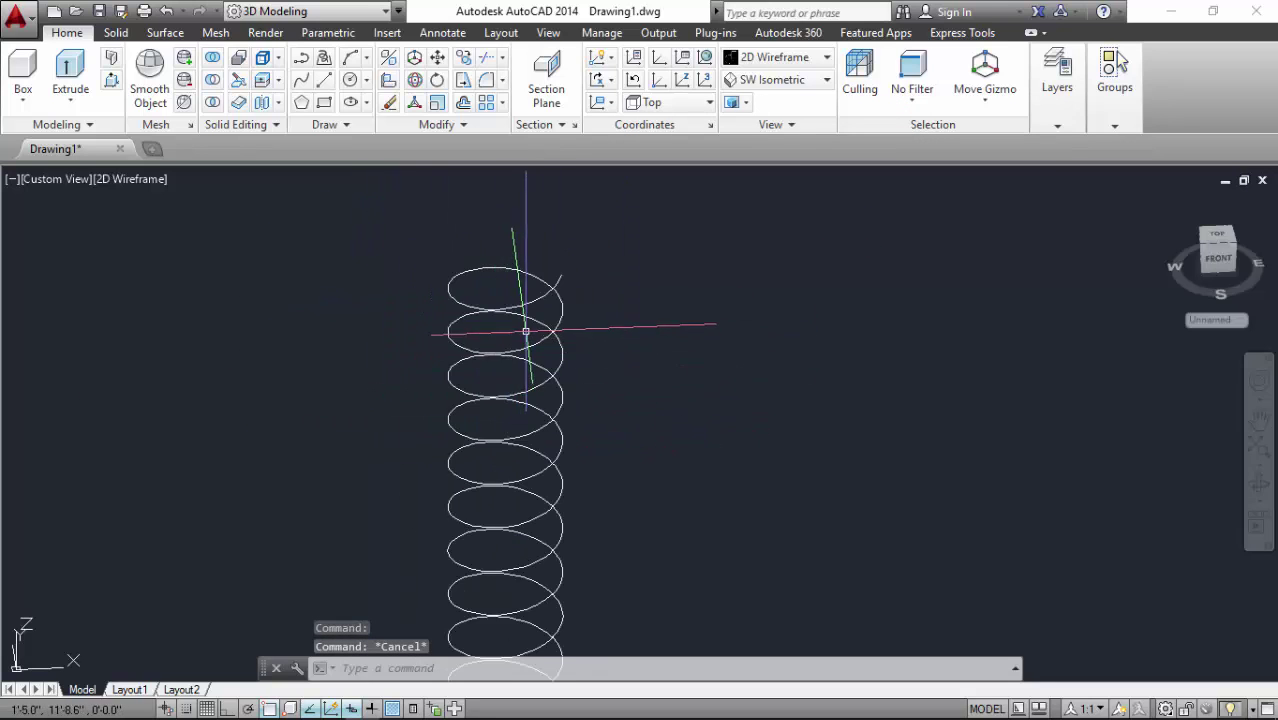
scroll(527, 319, "up", 1)
scroll(556, 351, "down", 1)
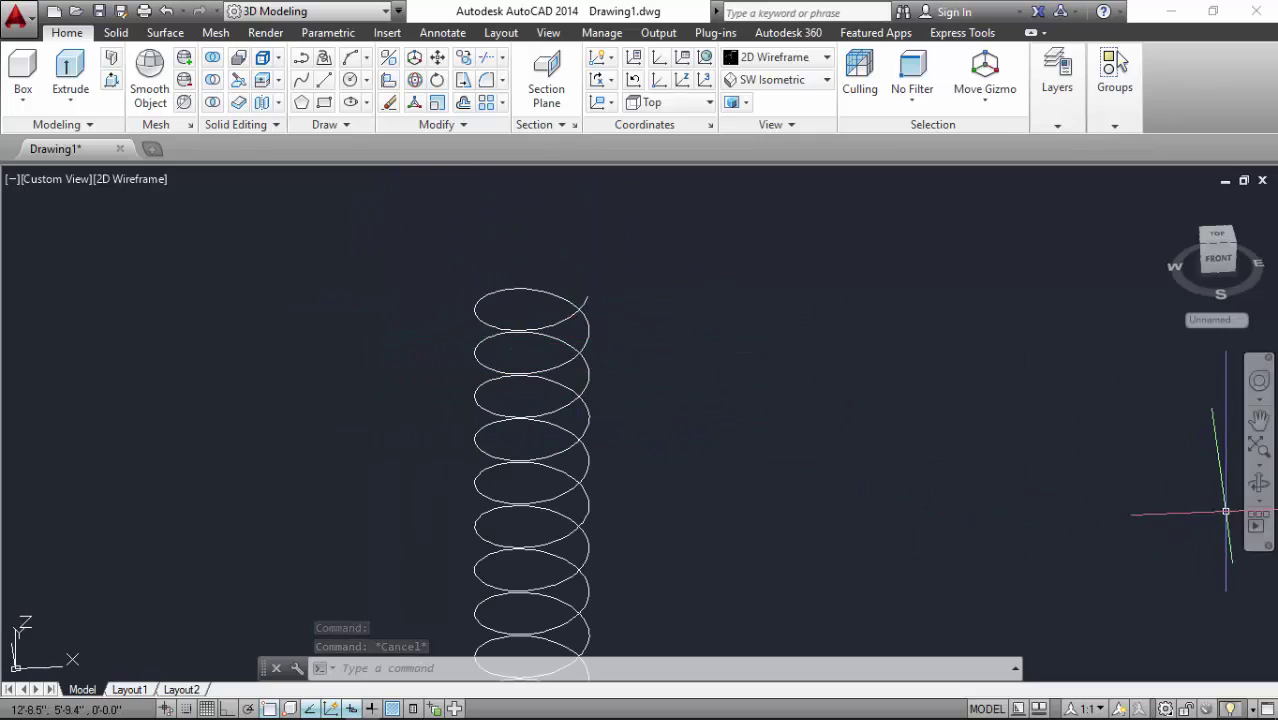
left_click(1258, 486)
mouse_move(589, 380)
left_mouse_down()
mouse_move(436, 437)
mouse_move(408, 331)
mouse_move(690, 334)
mouse_move(593, 351)
mouse_move(484, 348)
mouse_move(622, 348)
left_mouse_up()
scroll(622, 348, "down", 3)
mouse_move(568, 474)
left_mouse_down()
mouse_move(516, 536)
mouse_move(628, 519)
left_mouse_up()
scroll(520, 484, "up", 3)
scroll(570, 493, "up", 2)
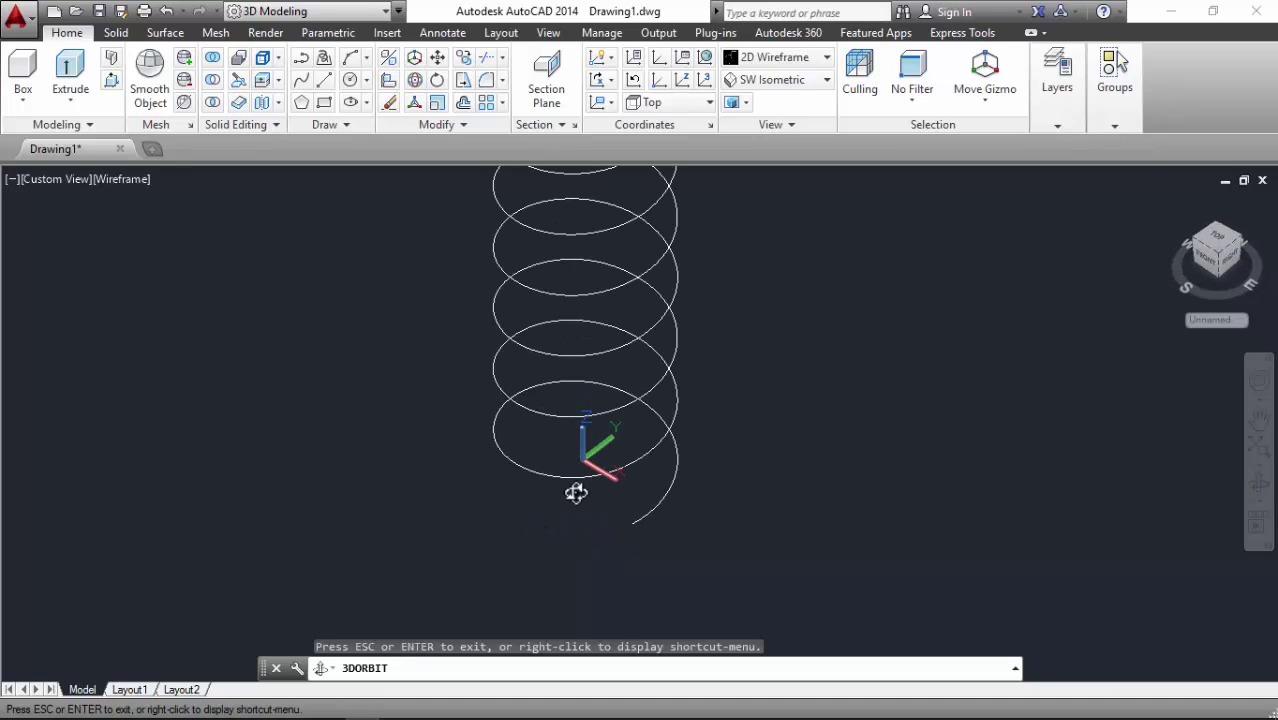
key("Escape")
key("Escape")
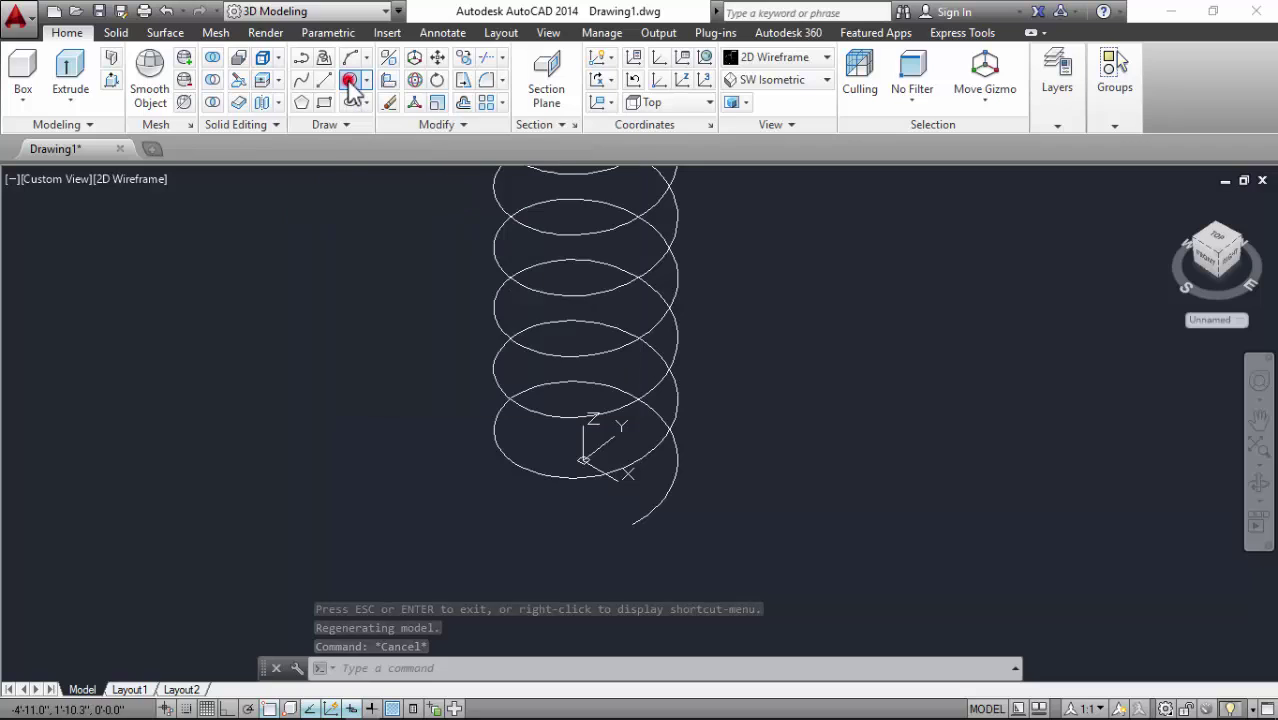
Step: Draw a circle of radius 3 centred on the helix's bottom endpoint
left_click(350, 82)
scroll(630, 530, "up", 2)
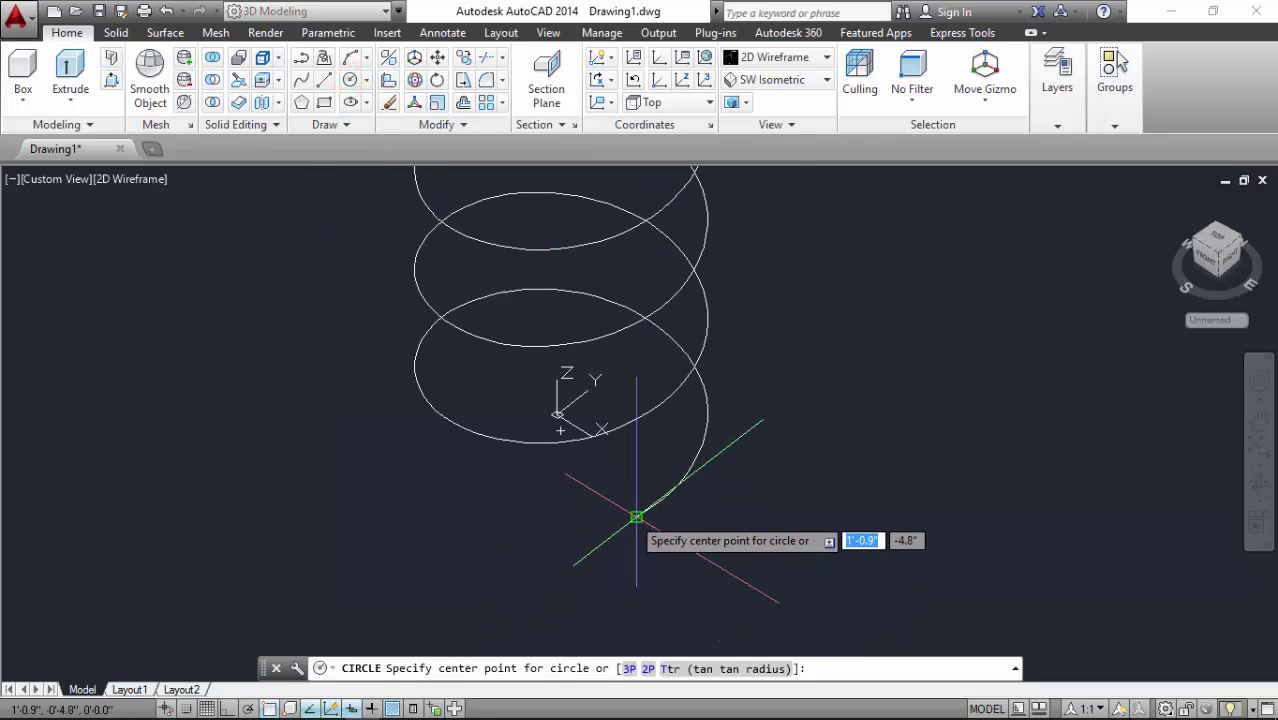
left_click(636, 517)
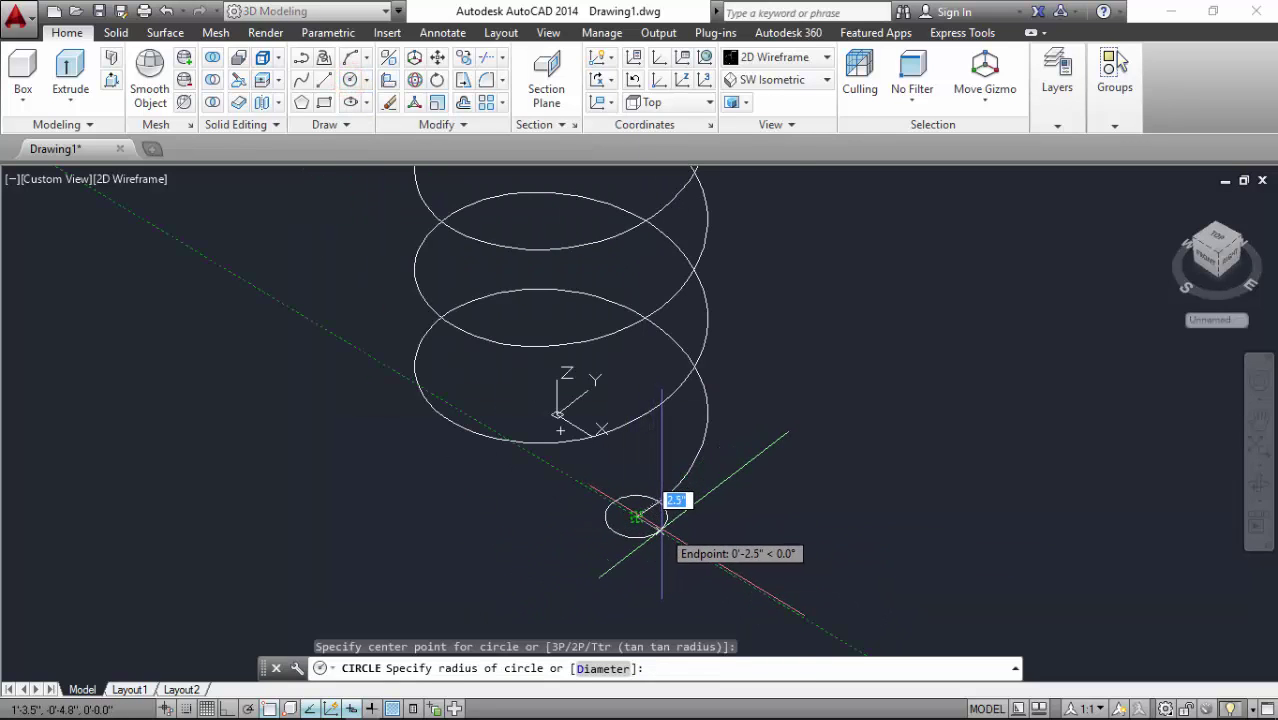
scroll(672, 531, "down", 2)
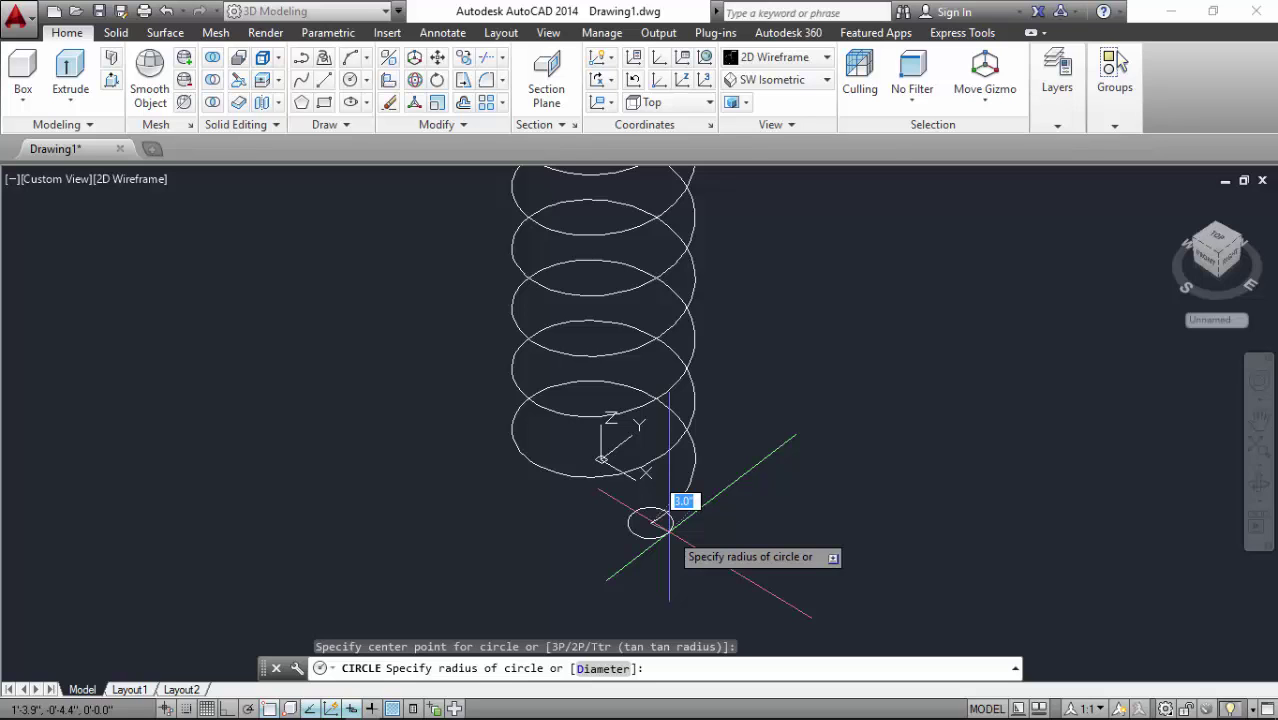
key("Return")
scroll(593, 526, "down", 4)
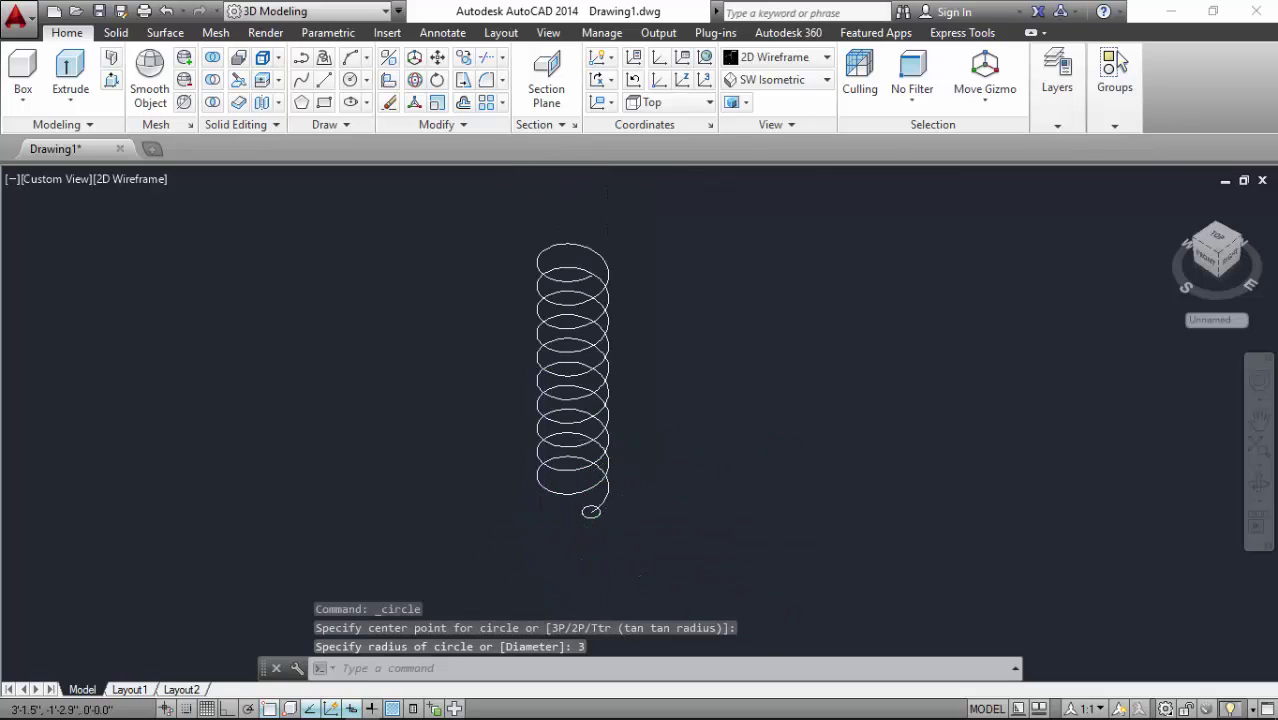
scroll(607, 527, "up", 5)
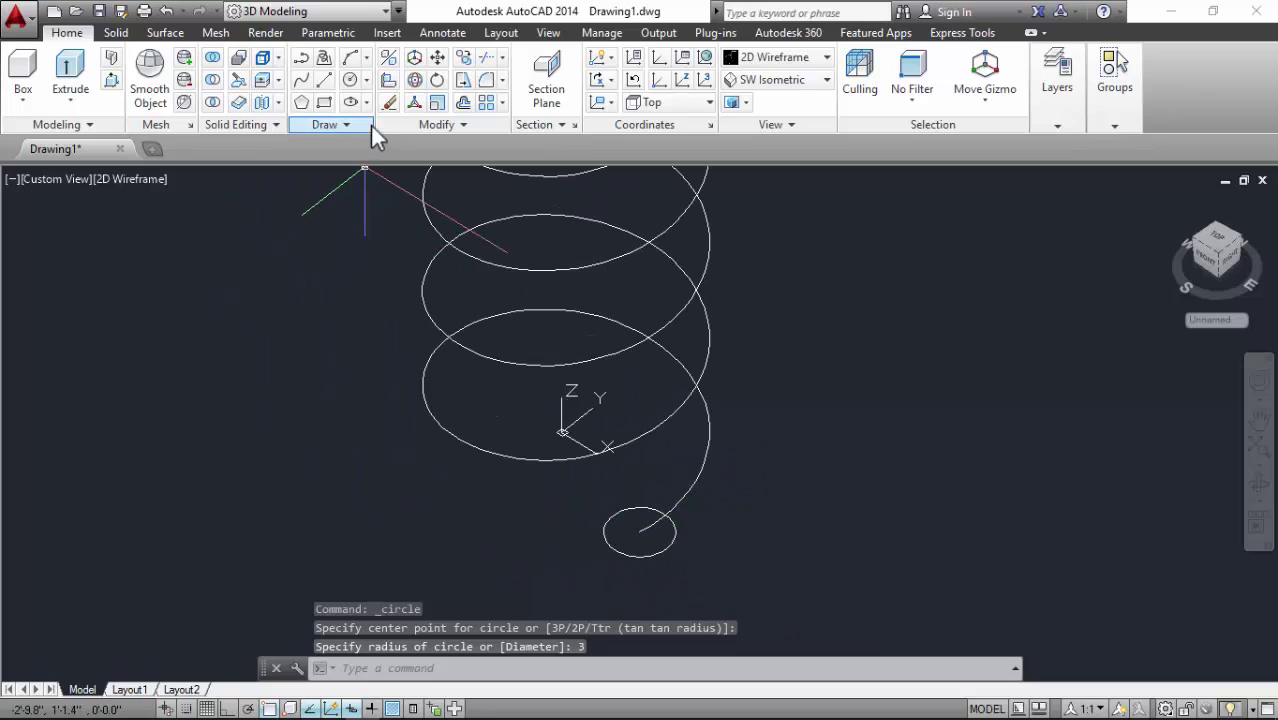
left_click(70, 97)
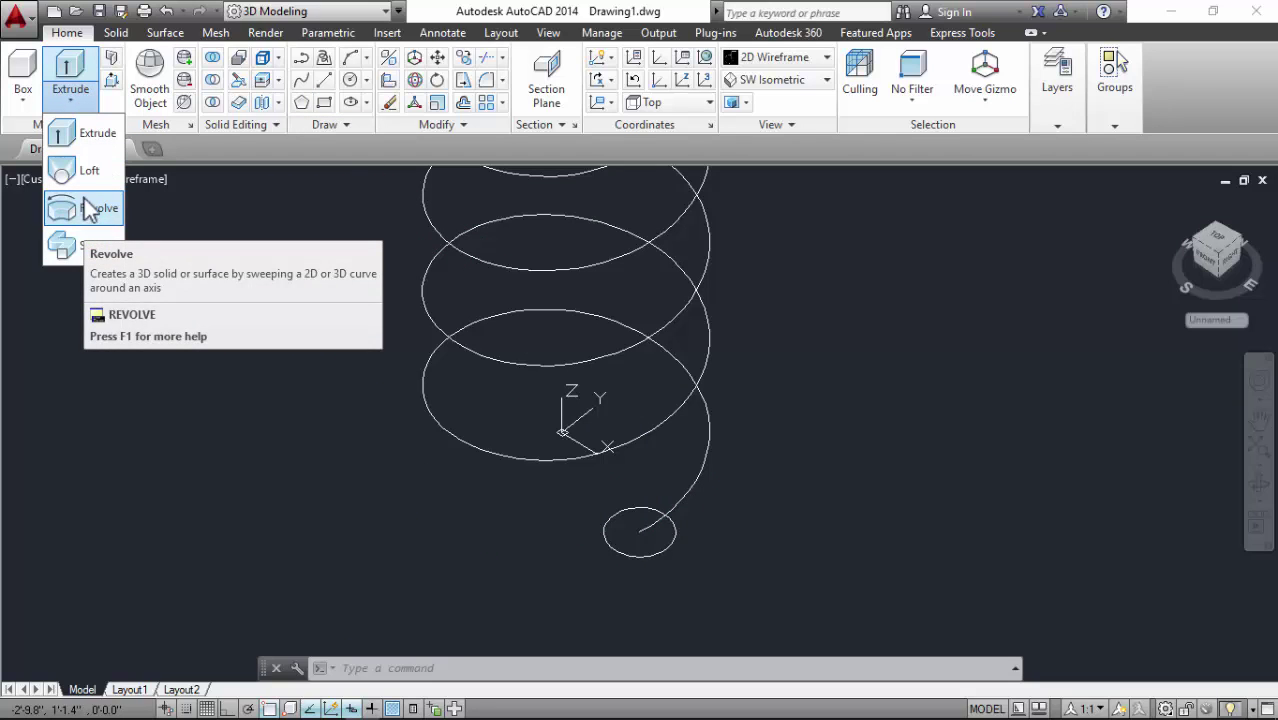
left_click(75, 245)
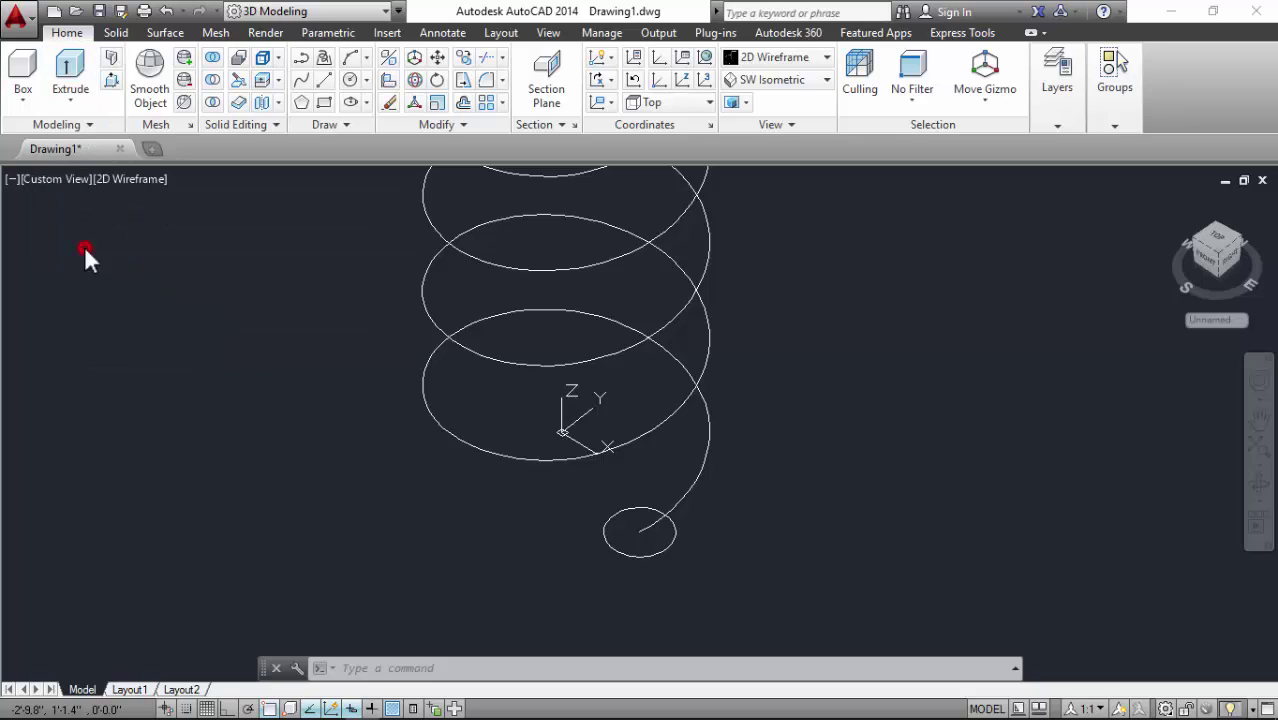
left_click(605, 547)
key("Return")
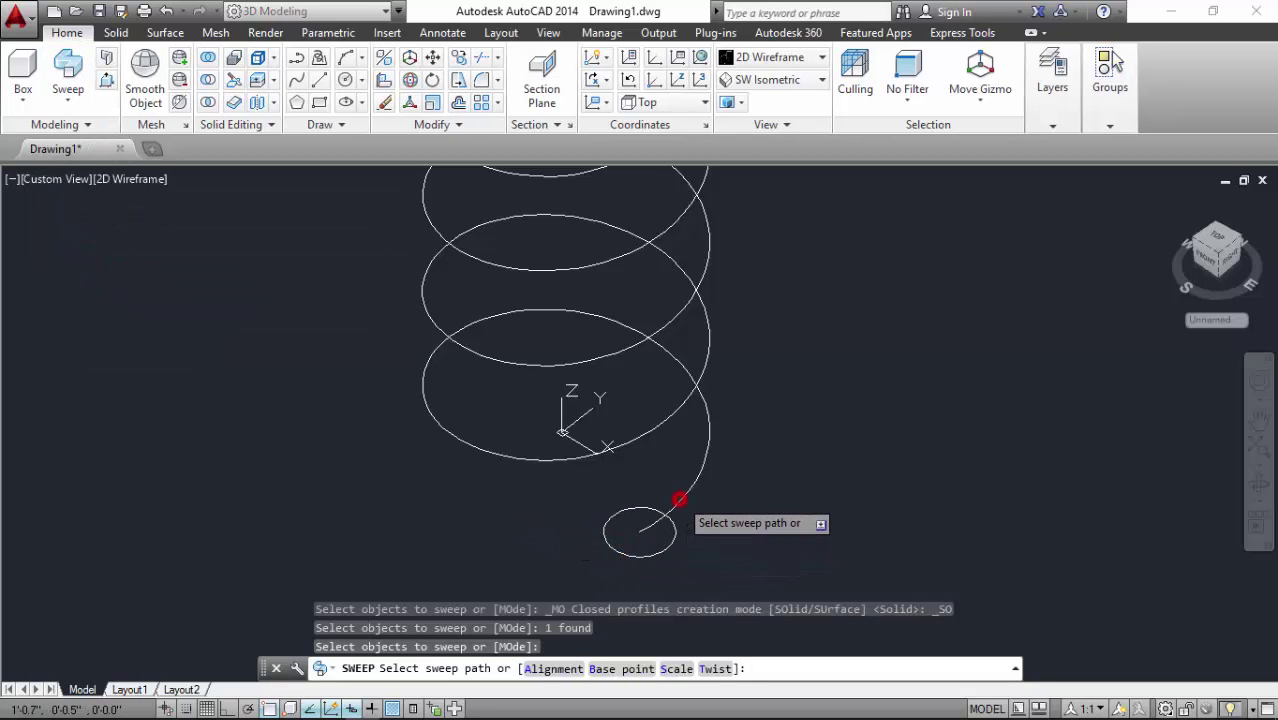
middle_click_drag(680, 492, 591, 525, "shift")
type("u")
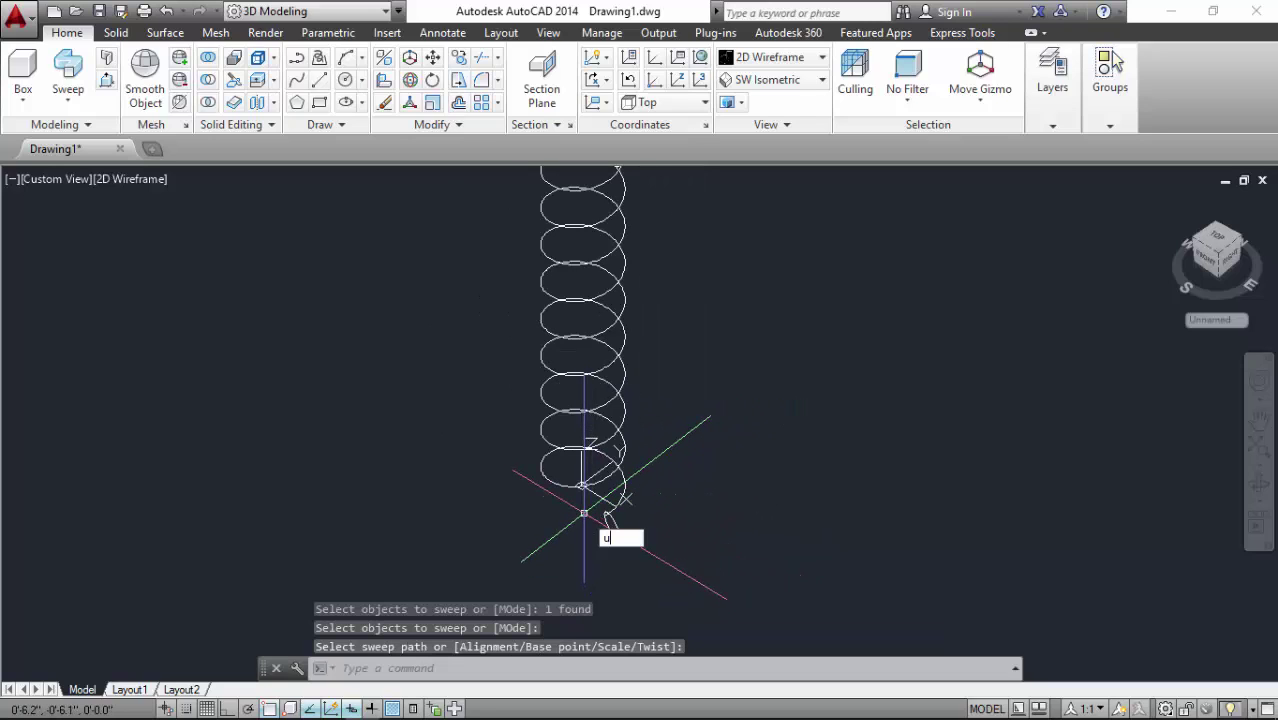
key("Return")
type("U")
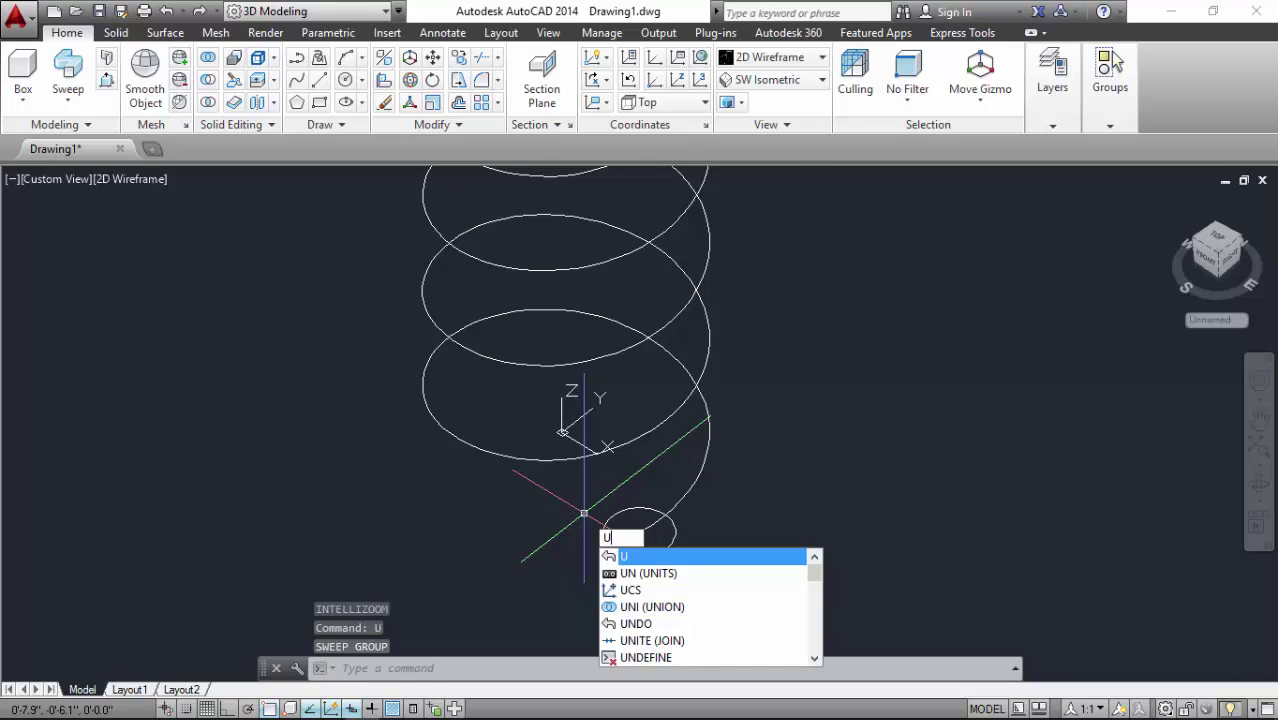
key("Escape")
key("Escape")
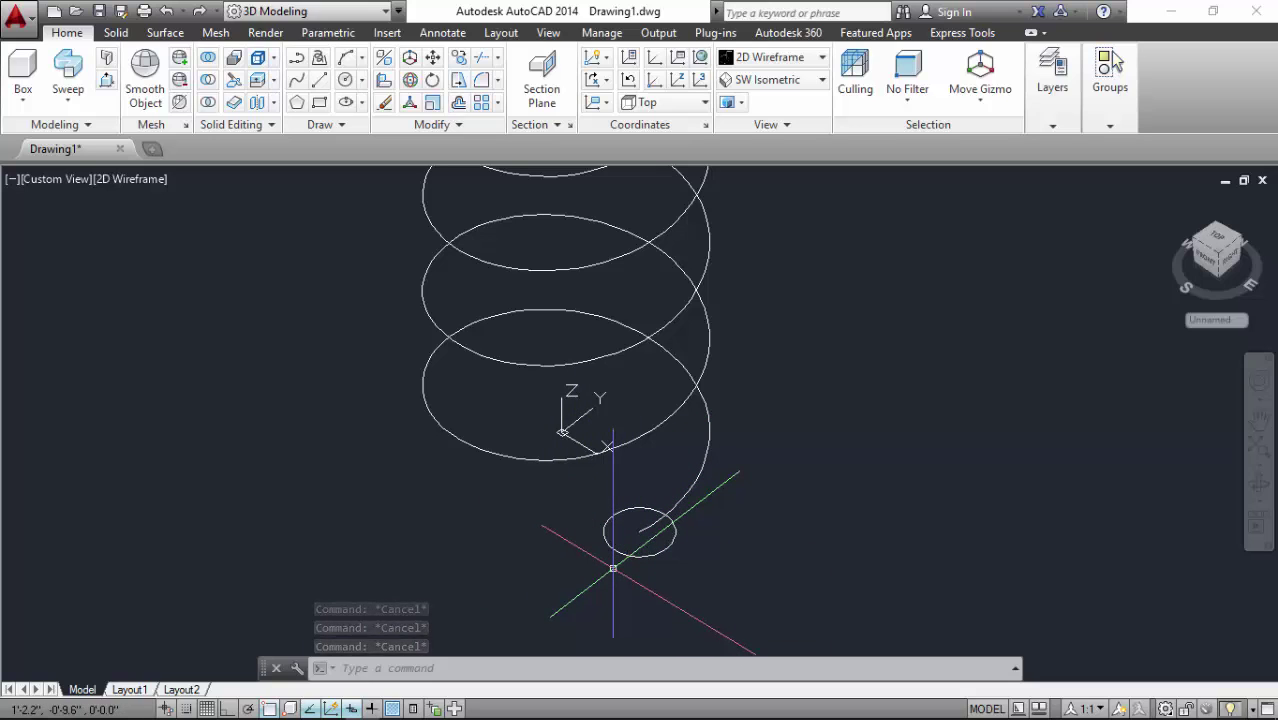
scroll(613, 568, "down", 4)
scroll(613, 560, "down", 5)
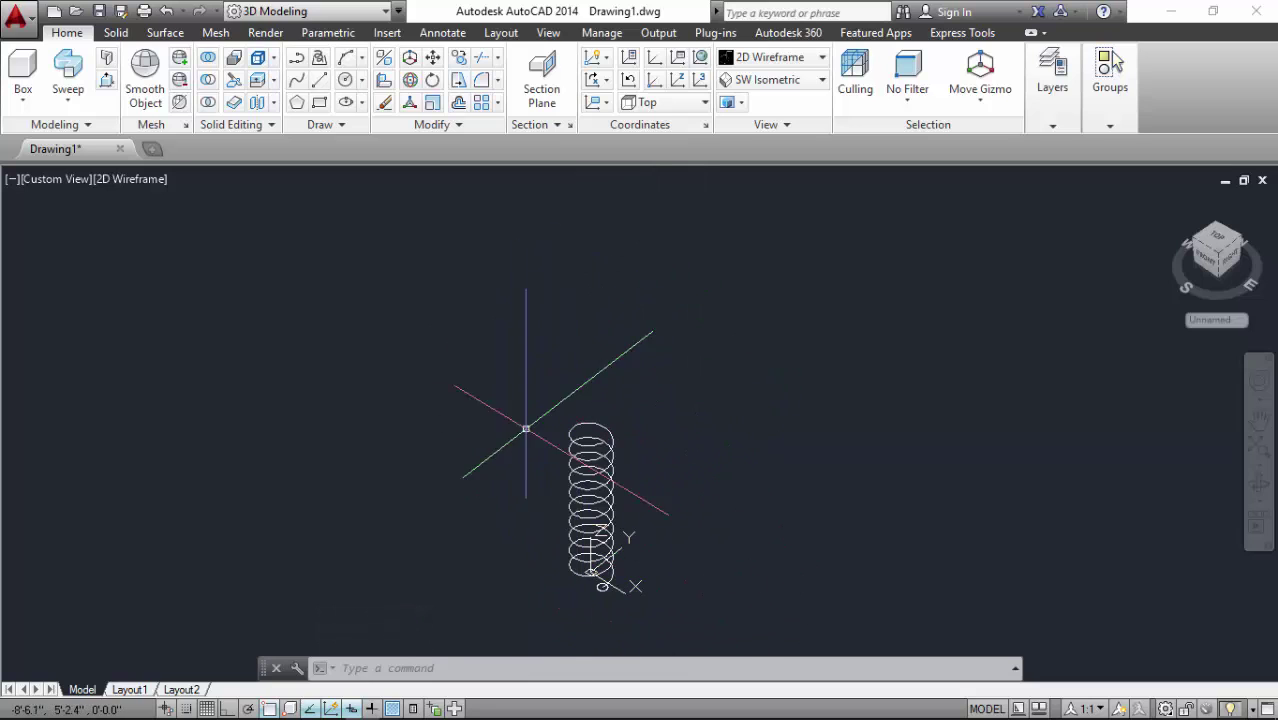
scroll(585, 610, "up", 3)
scroll(684, 371, "up", 2)
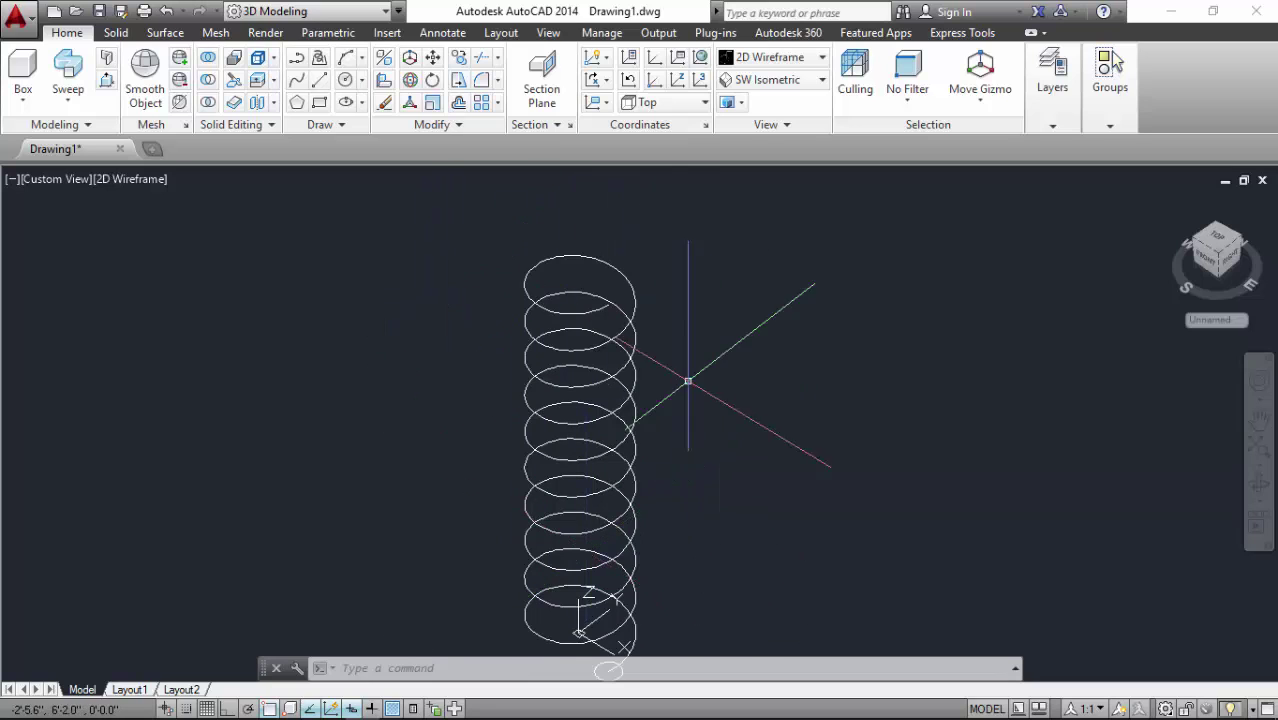
scroll(561, 534, "down", 2)
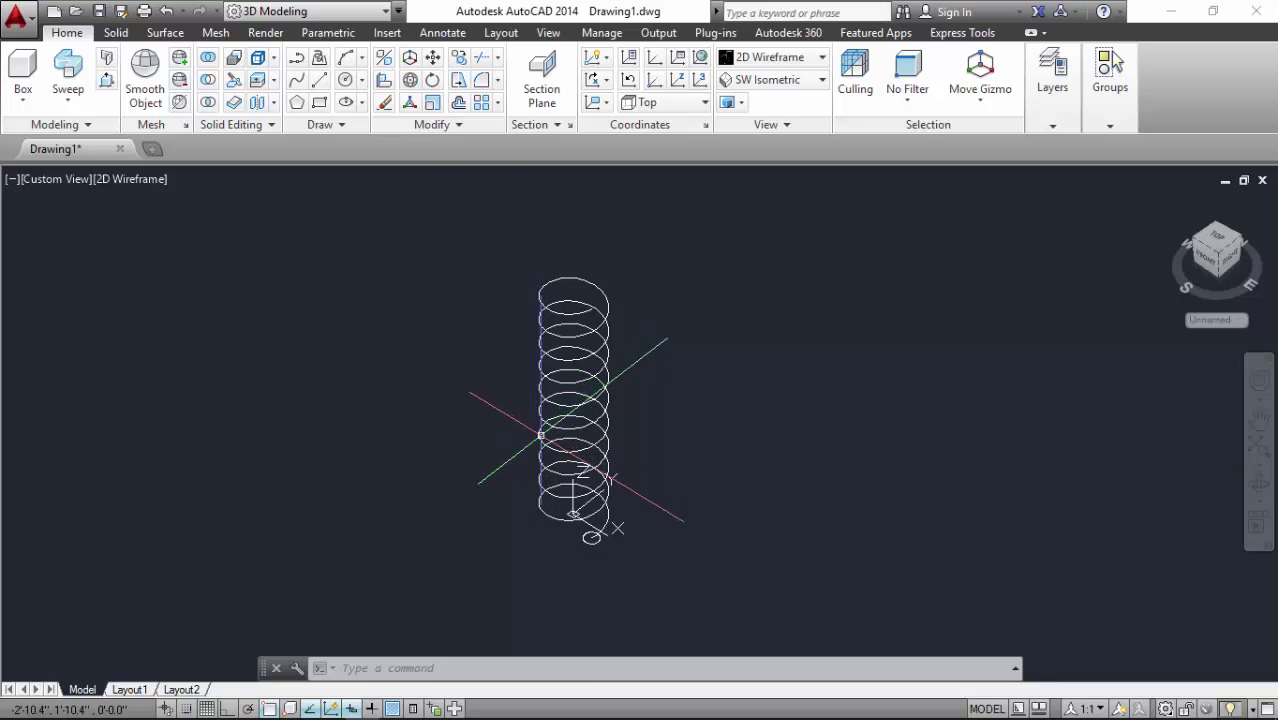
scroll(575, 545, "up", 3)
scroll(568, 544, "up", 1)
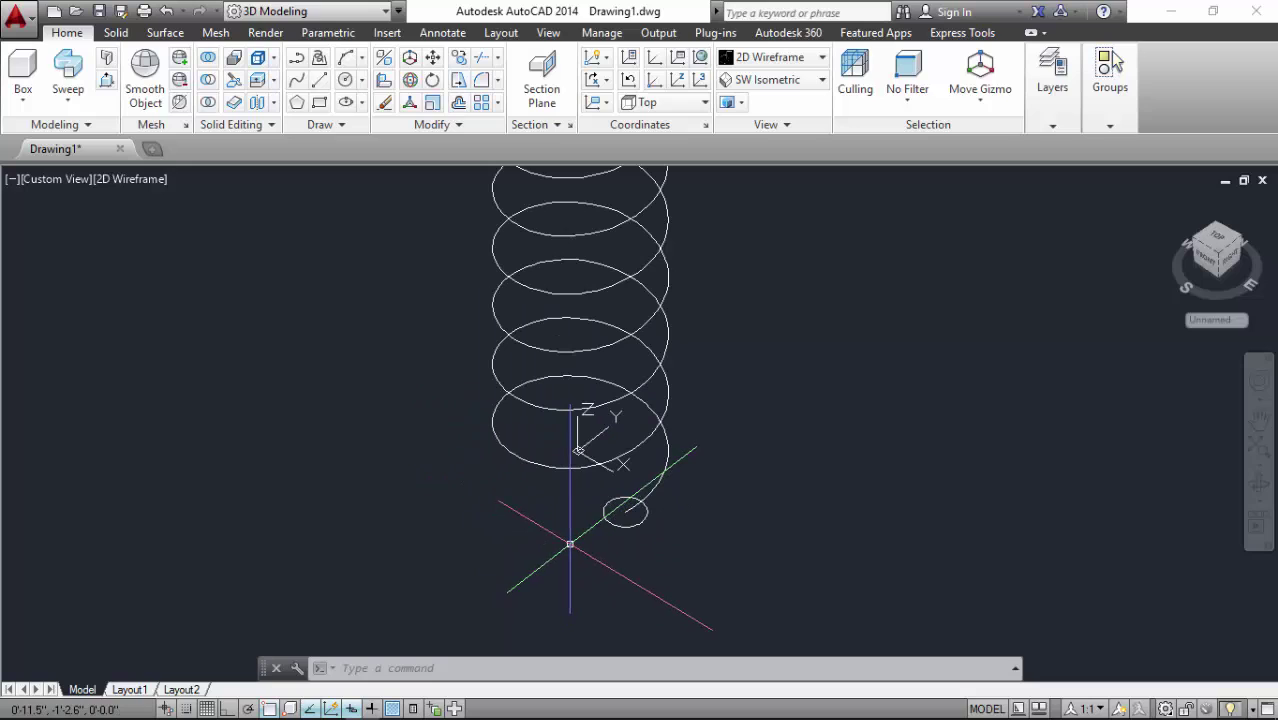
Step: Start Sweep and window-select the small circle as the profile
left_click(68, 99)
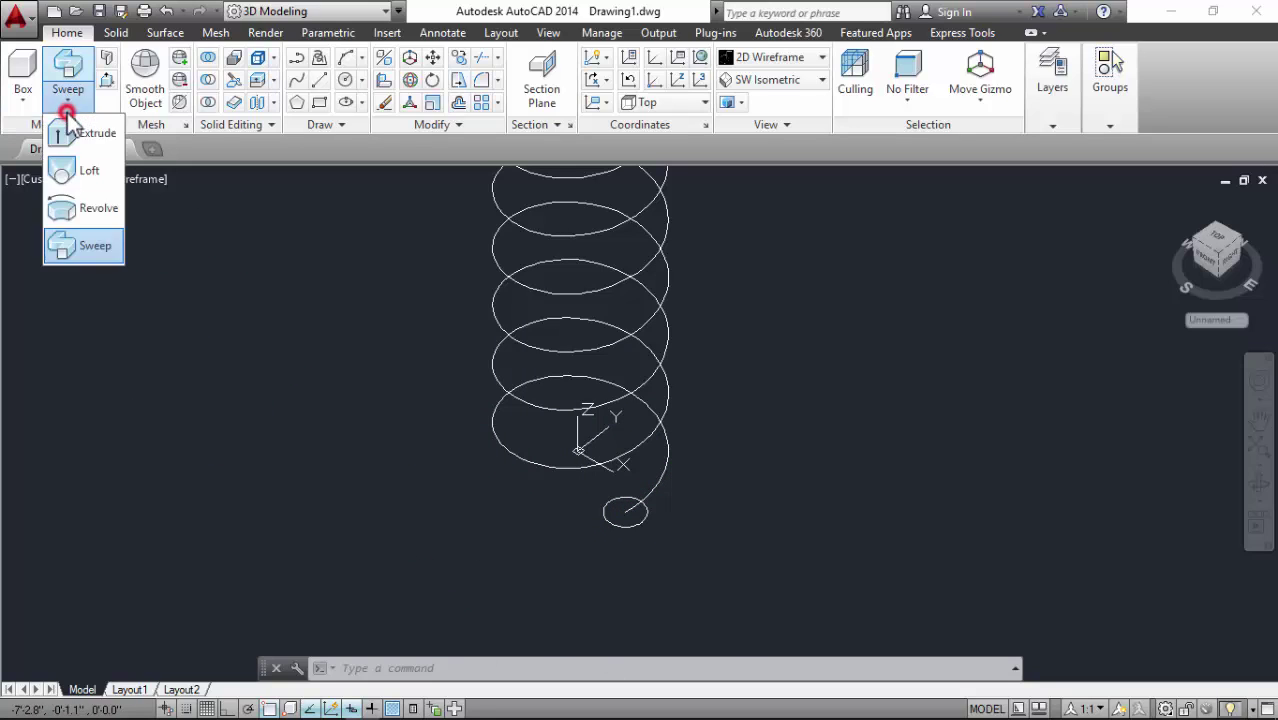
left_click(80, 247)
scroll(607, 525, "up", 2)
scroll(614, 520, "up", 2)
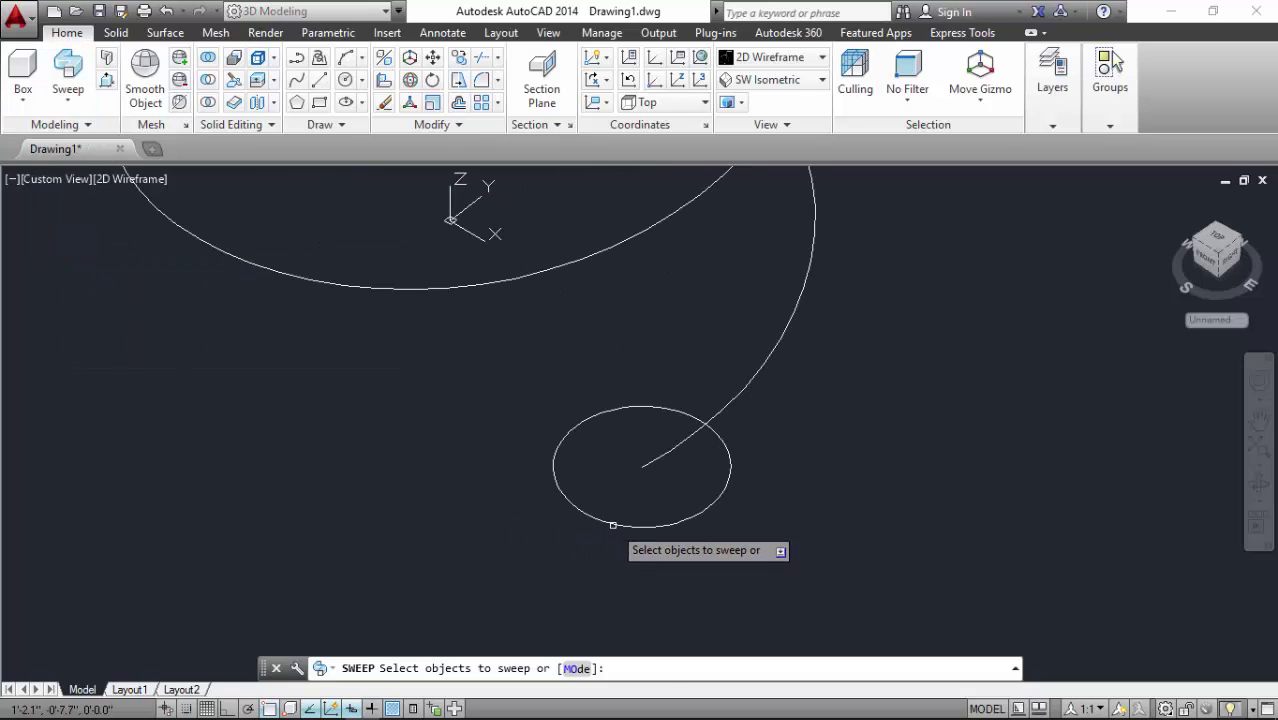
left_click(616, 514)
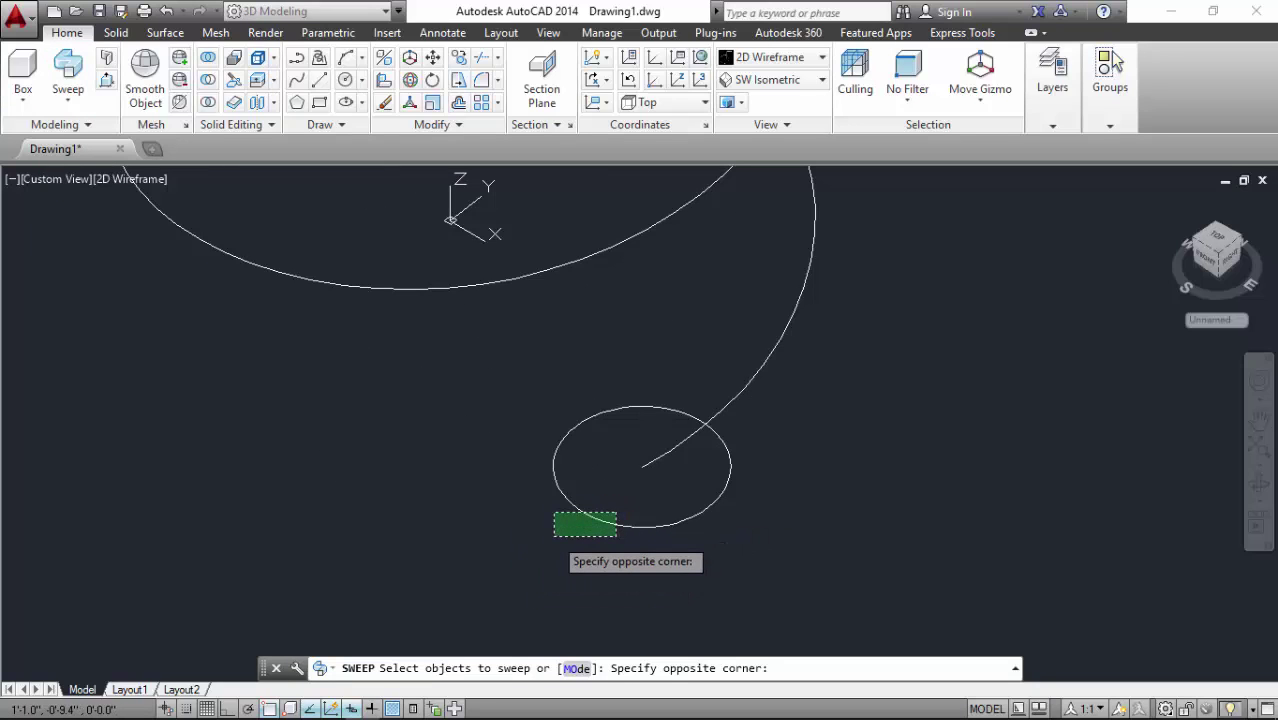
left_click(553, 531)
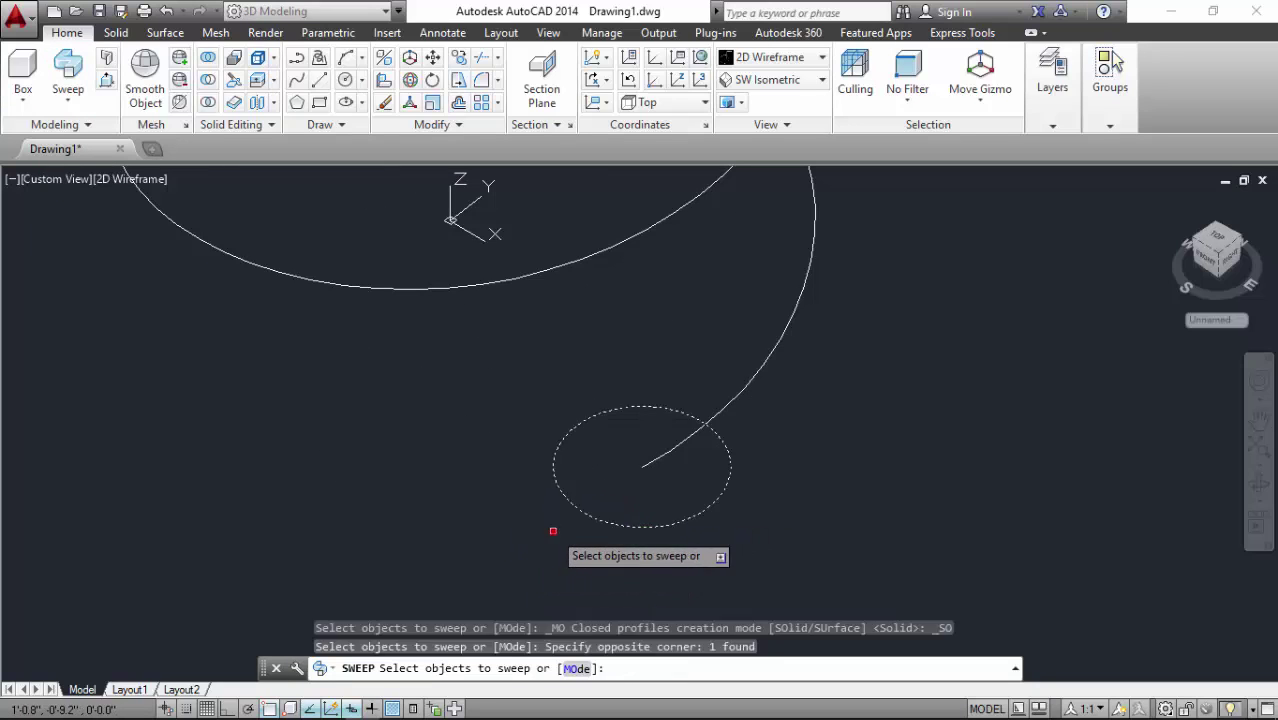
key("Return")
Step: Pick the helix as the sweep path, forming the coil spring solid
scroll(495, 510, "down", 2)
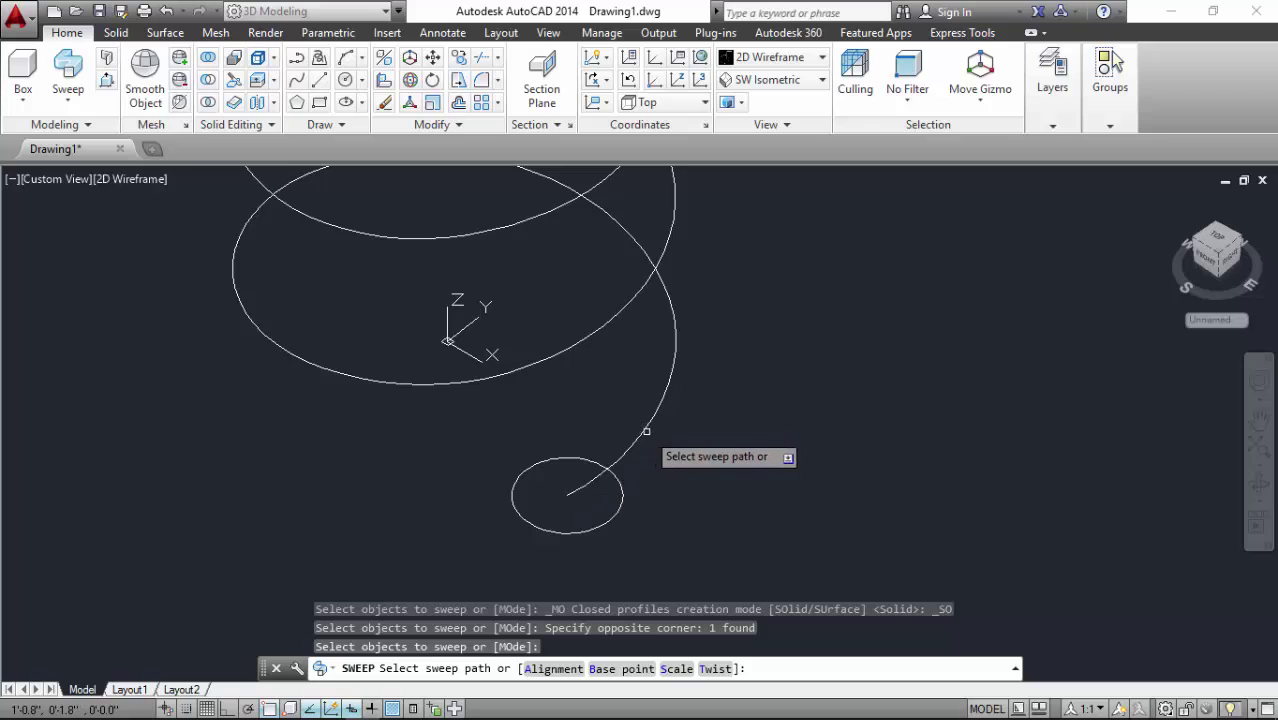
scroll(640, 470, "down", 2)
scroll(625, 420, "down", 2)
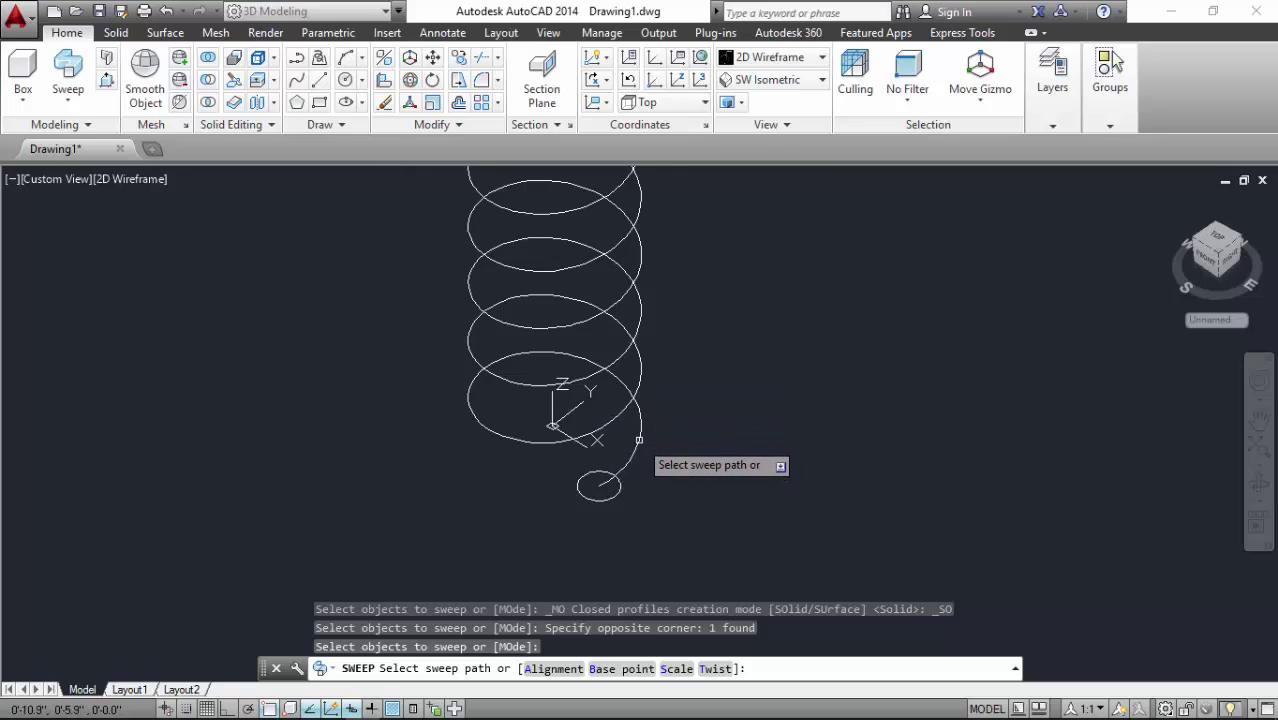
left_click(640, 438)
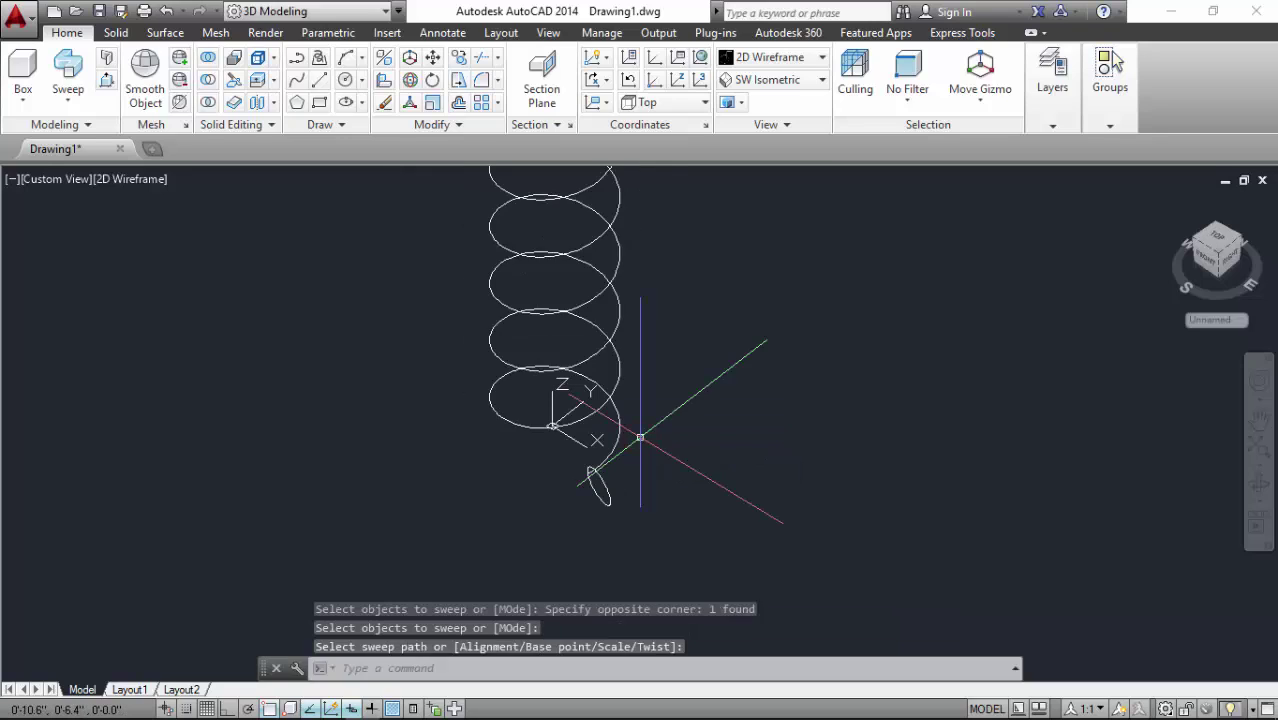
scroll(626, 443, "down", 5)
scroll(600, 425, "down", 2)
scroll(600, 400, "up", 4)
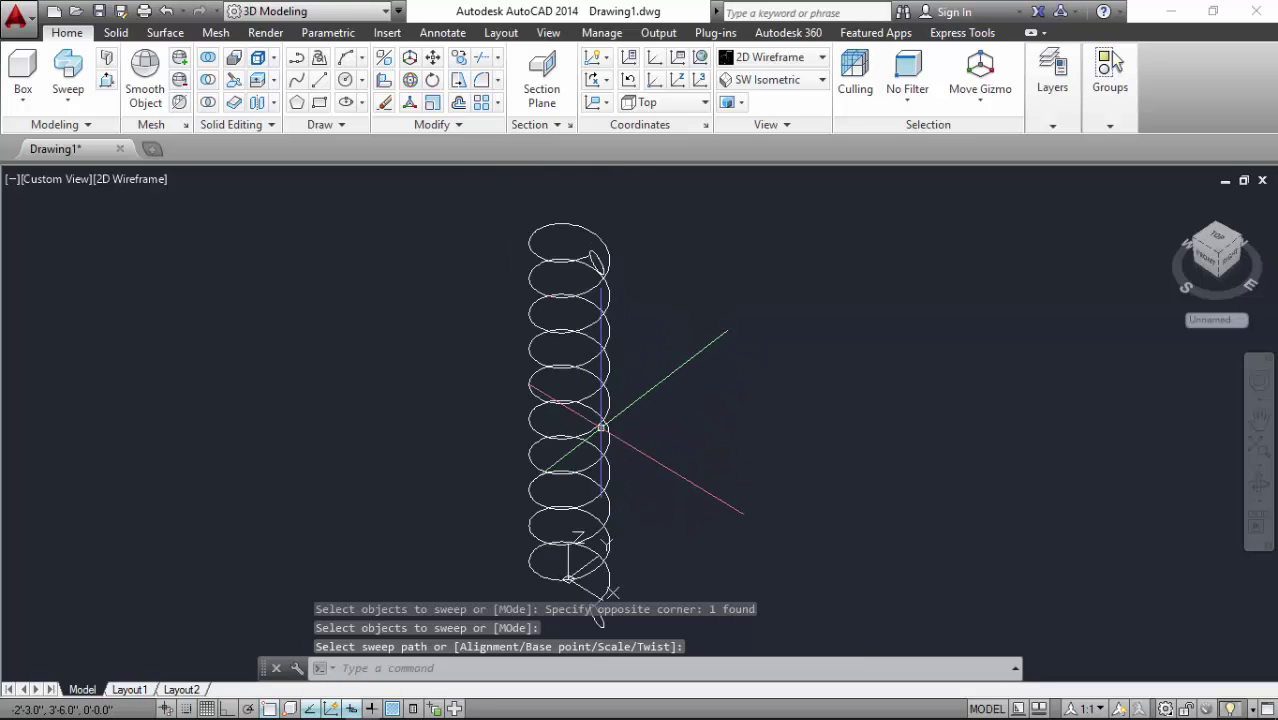
scroll(593, 300, "up", 1)
left_click(760, 57)
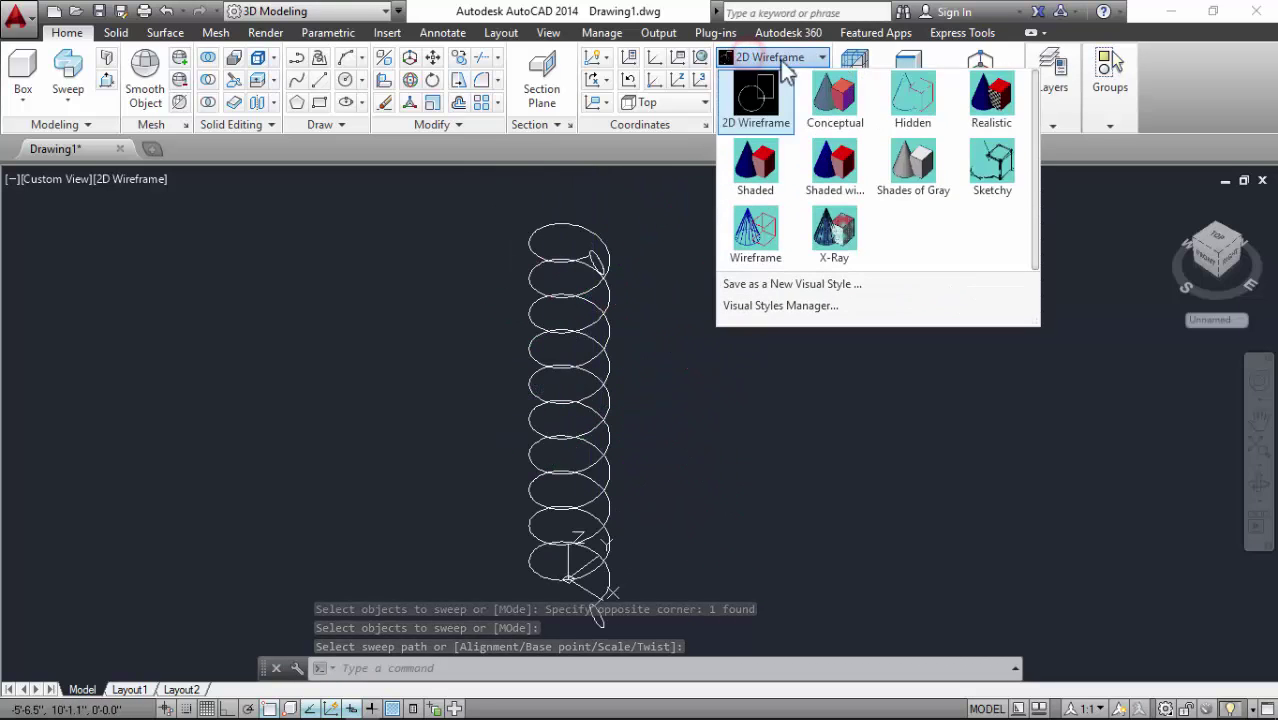
Step: Switch the spring to the Realistic visual style and orbit around it
left_click(996, 104)
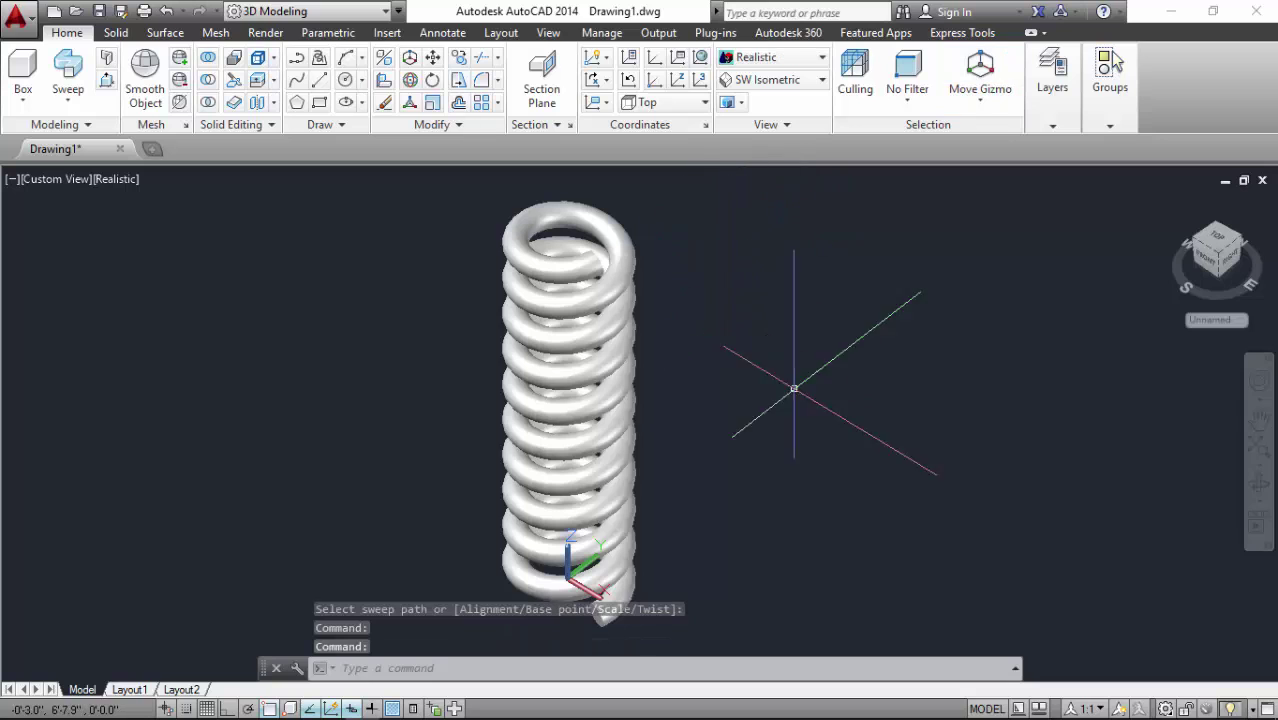
left_click(1259, 487)
left_click_drag(585, 365, 338, 301)
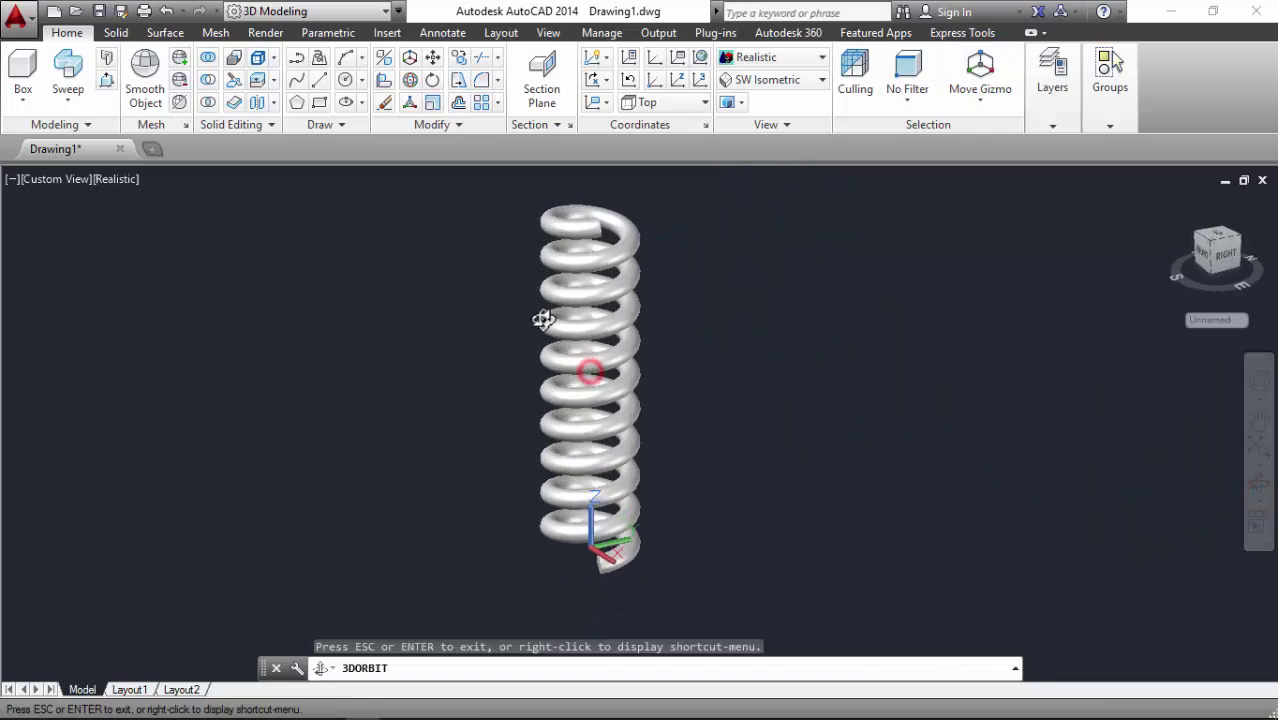
mouse_move(562, 348)
left_mouse_down()
mouse_move(605, 348)
mouse_move(542, 354)
mouse_move(564, 400)
mouse_move(519, 394)
mouse_move(579, 397)
mouse_move(485, 437)
mouse_move(739, 419)
mouse_move(556, 402)
mouse_move(585, 379)
mouse_move(686, 366)
mouse_move(491, 374)
mouse_move(531, 374)
mouse_move(534, 294)
mouse_move(566, 372)
mouse_move(553, 322)
mouse_move(544, 345)
mouse_move(568, 359)
left_mouse_up()
Step: Tilt the spring slightly, fit the whole coil upright by zooming, and exit orbit
scroll(555, 350, "up", 2)
scroll(568, 359, "down", 1)
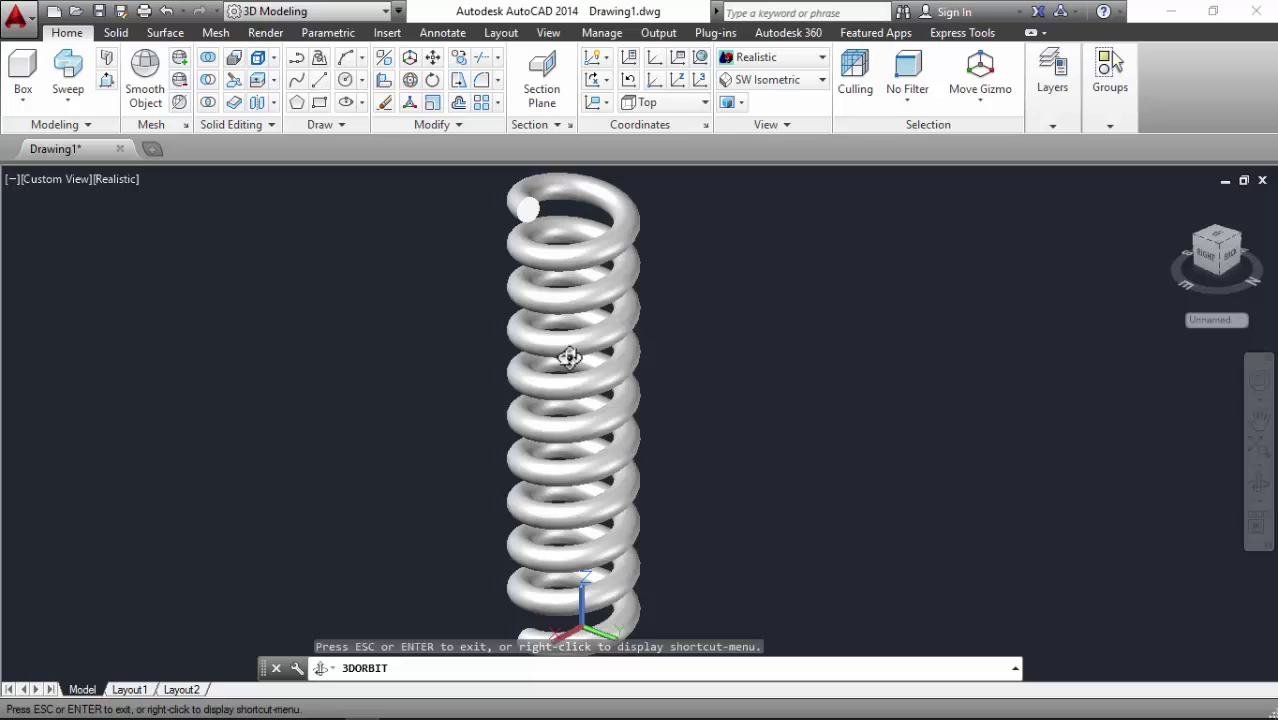
scroll(569, 353, "down", 1)
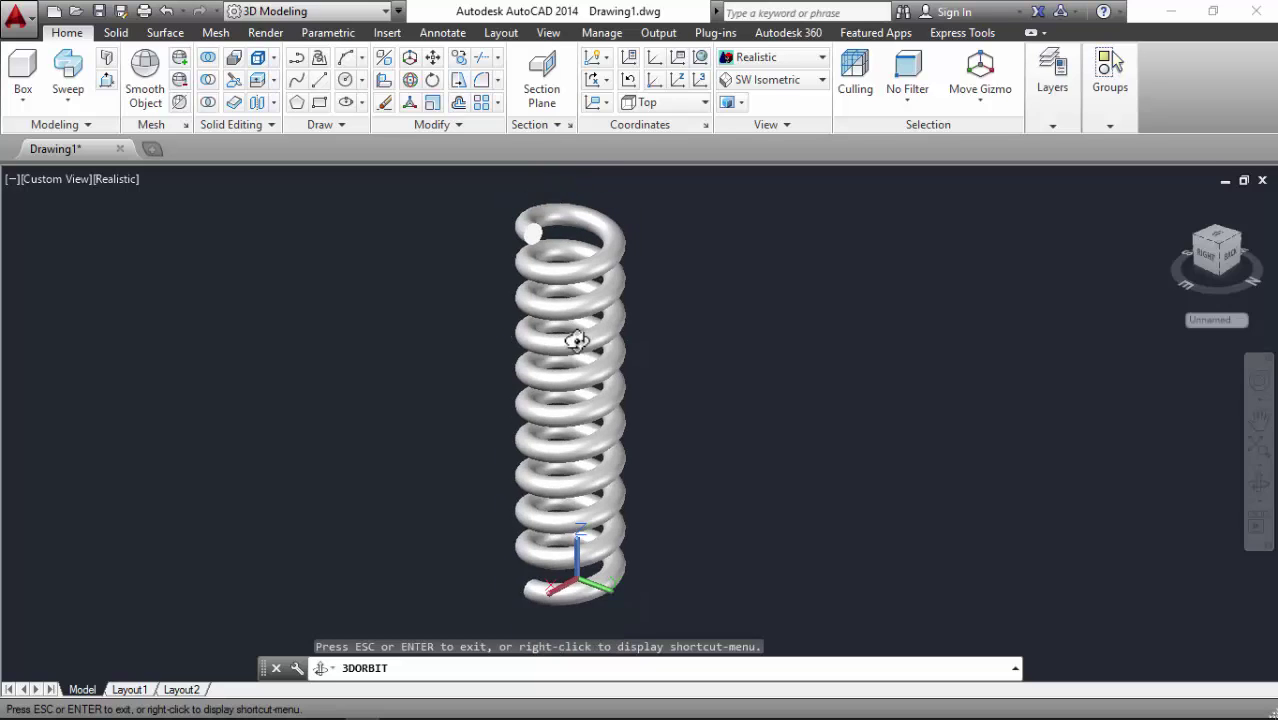
left_click_drag(571, 344, 569, 356)
scroll(558, 338, "up", 1)
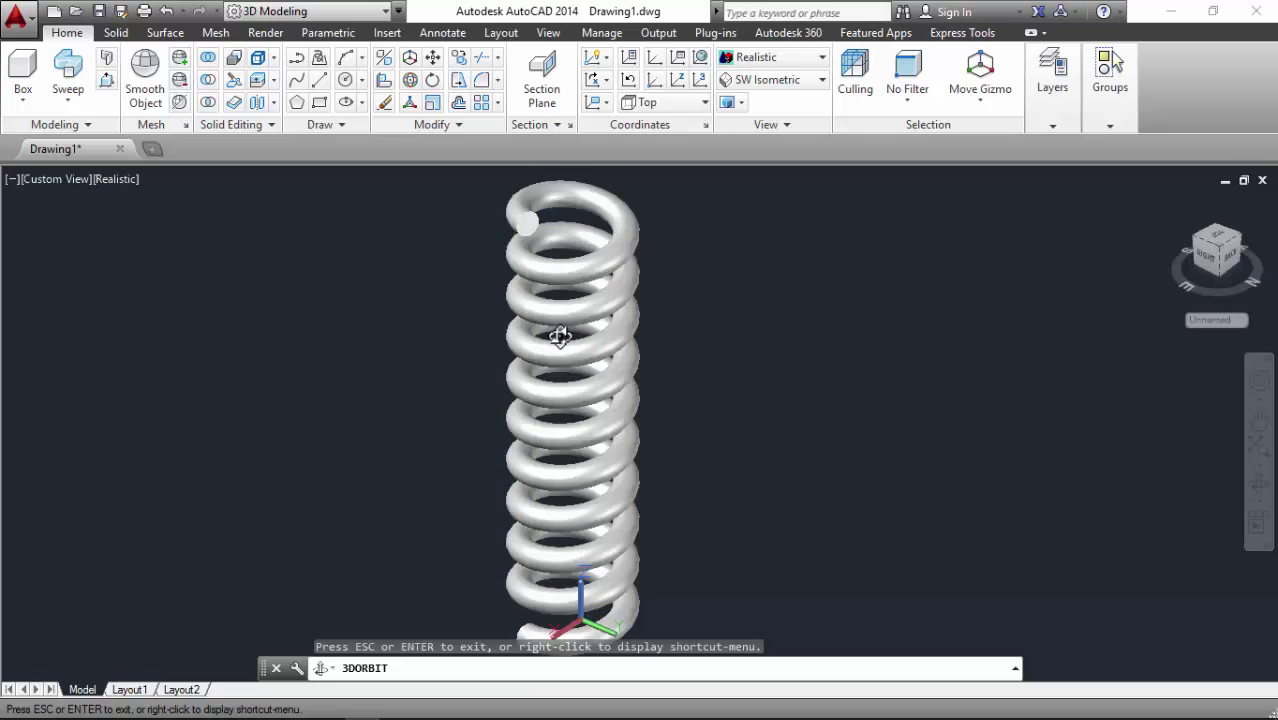
key("Escape")
scroll(563, 357, "down", 2)
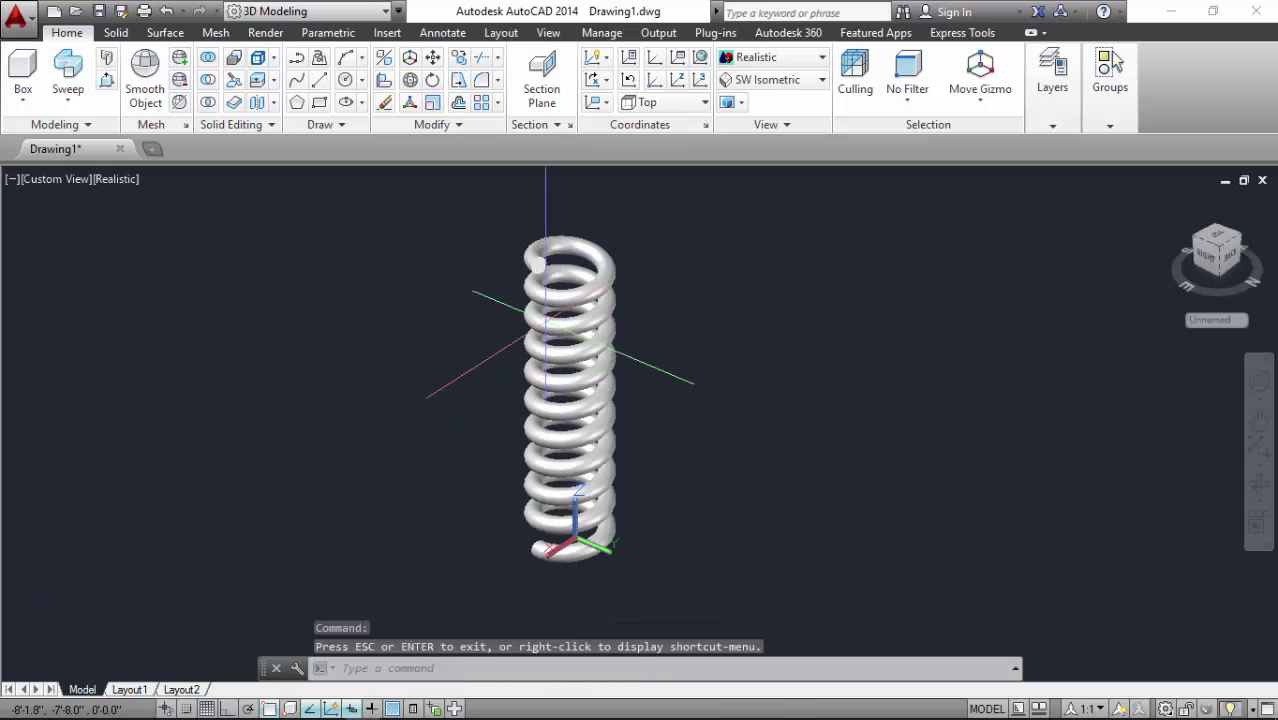
scroll(546, 316, "up", 1)
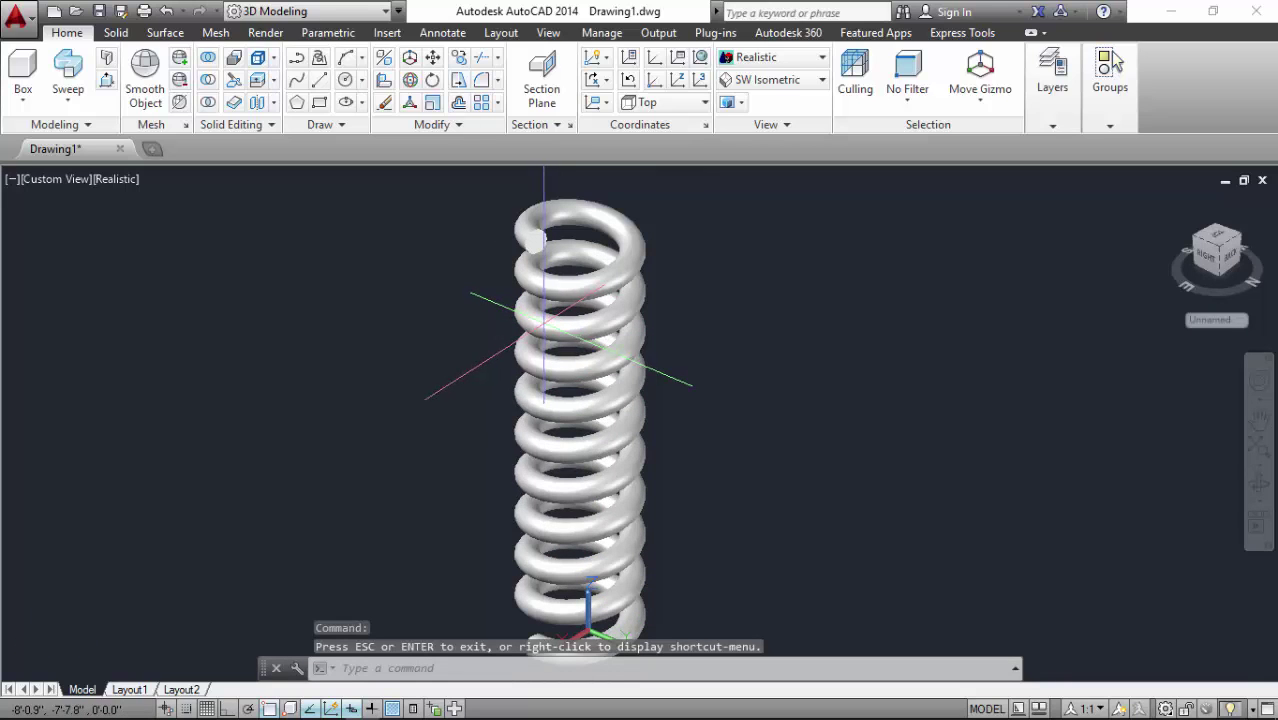
Step: Cancel a MATERIALASSIGN attempt, then bring up the Materials Browser palette
type("materialassign")
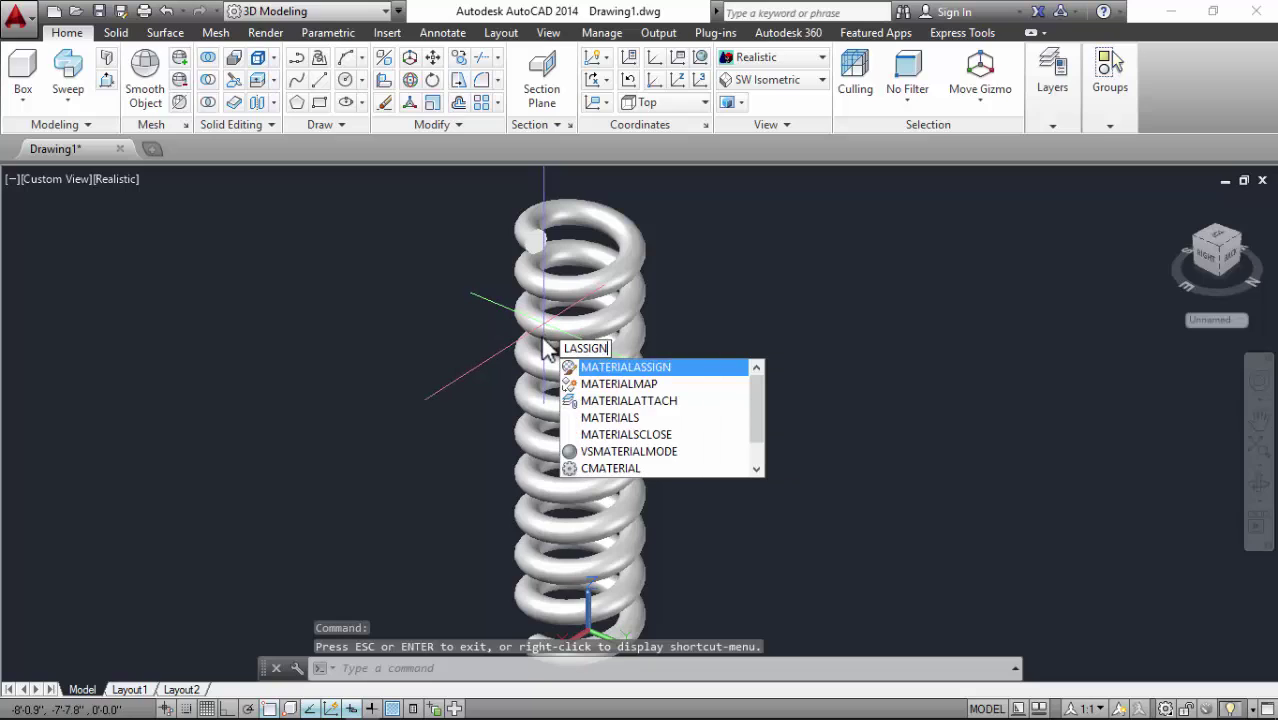
key("Return")
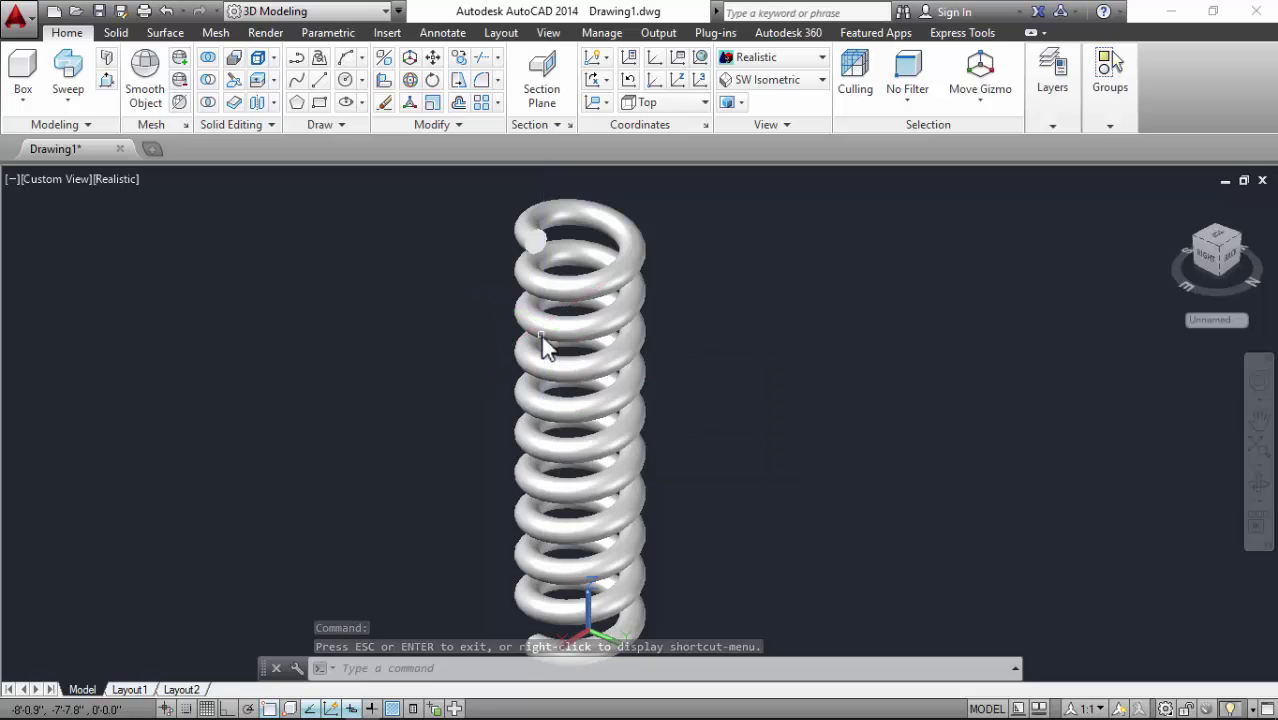
key("Escape")
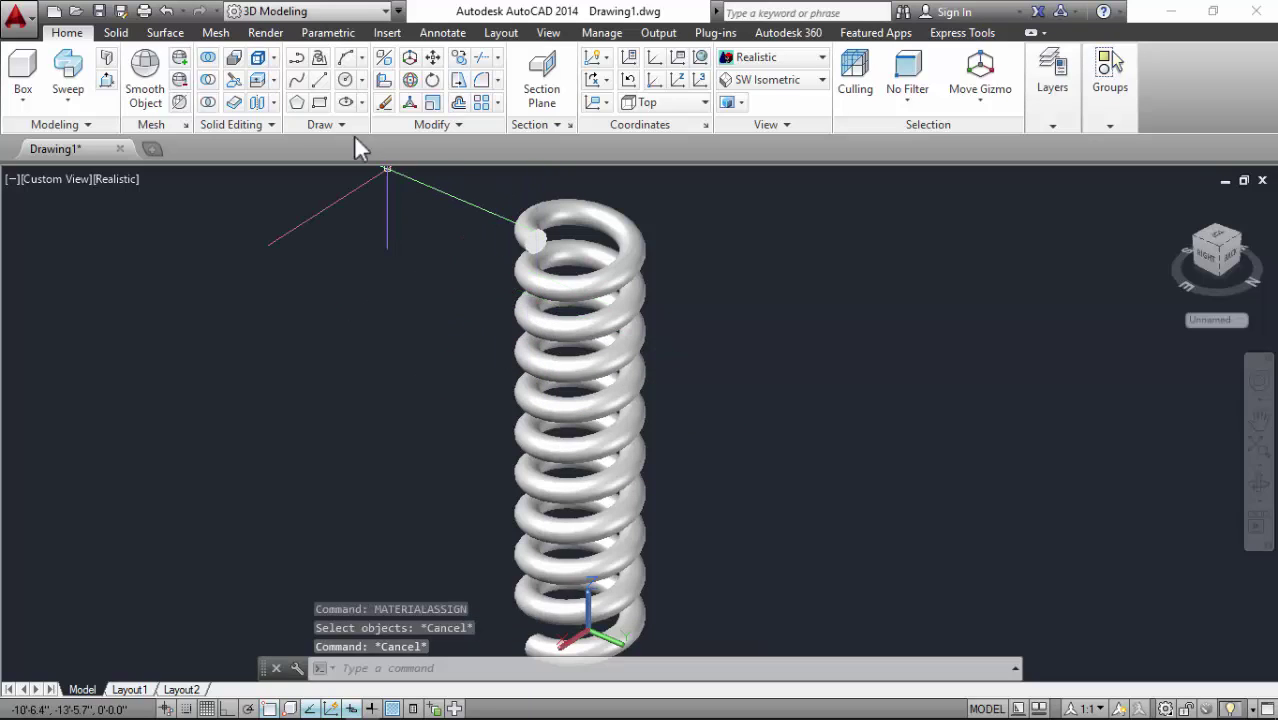
type("ma")
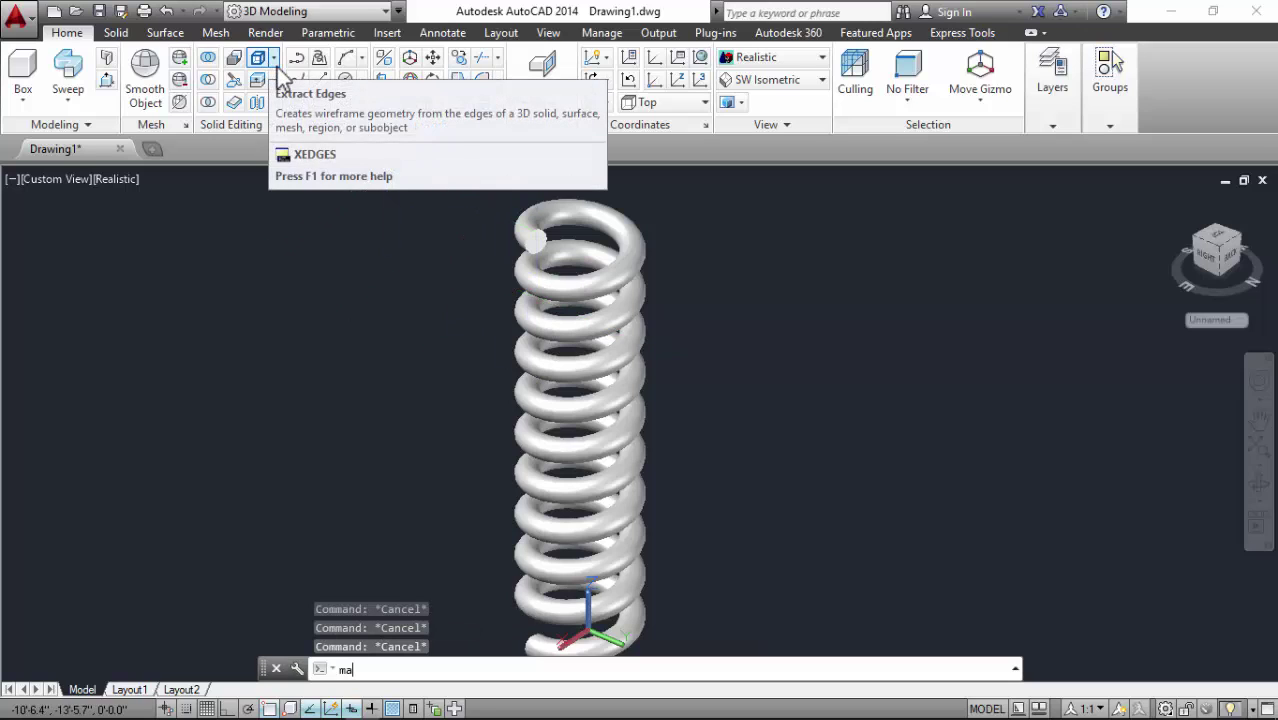
type("ria")
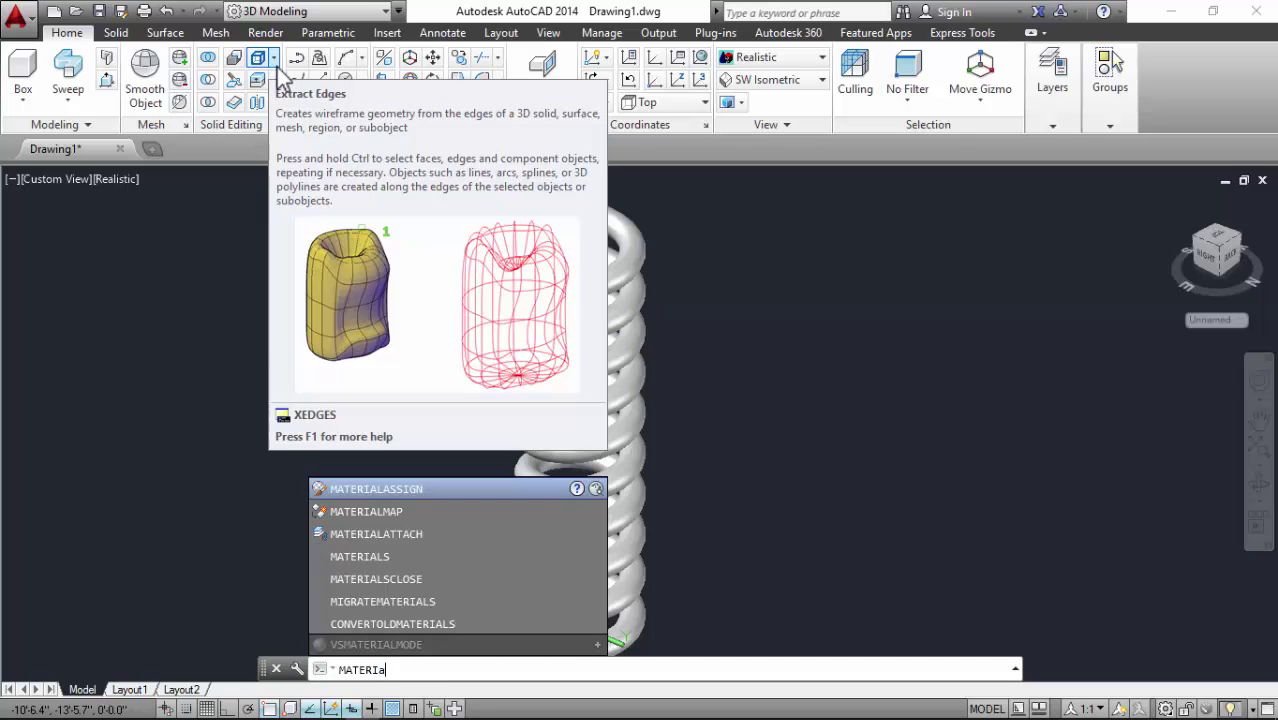
key("Return")
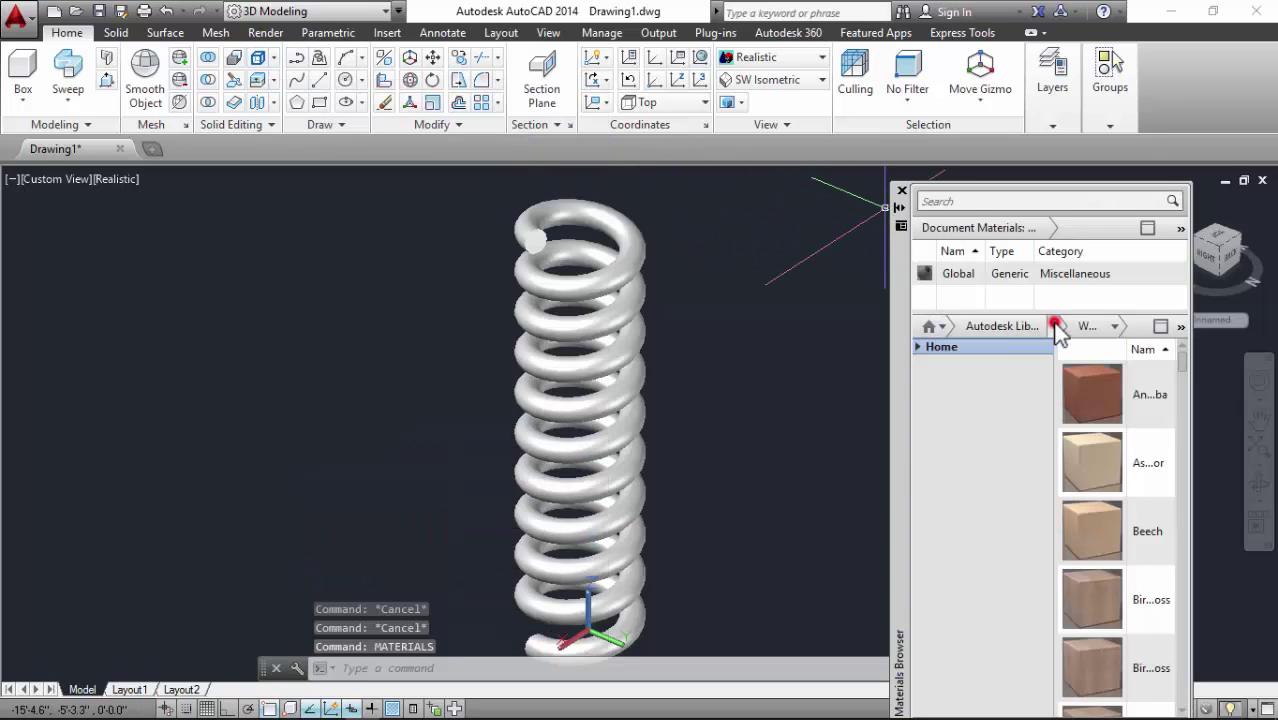
Step: Show the library's Metal category and drag an aluminium material onto the spring
left_click(1055, 326)
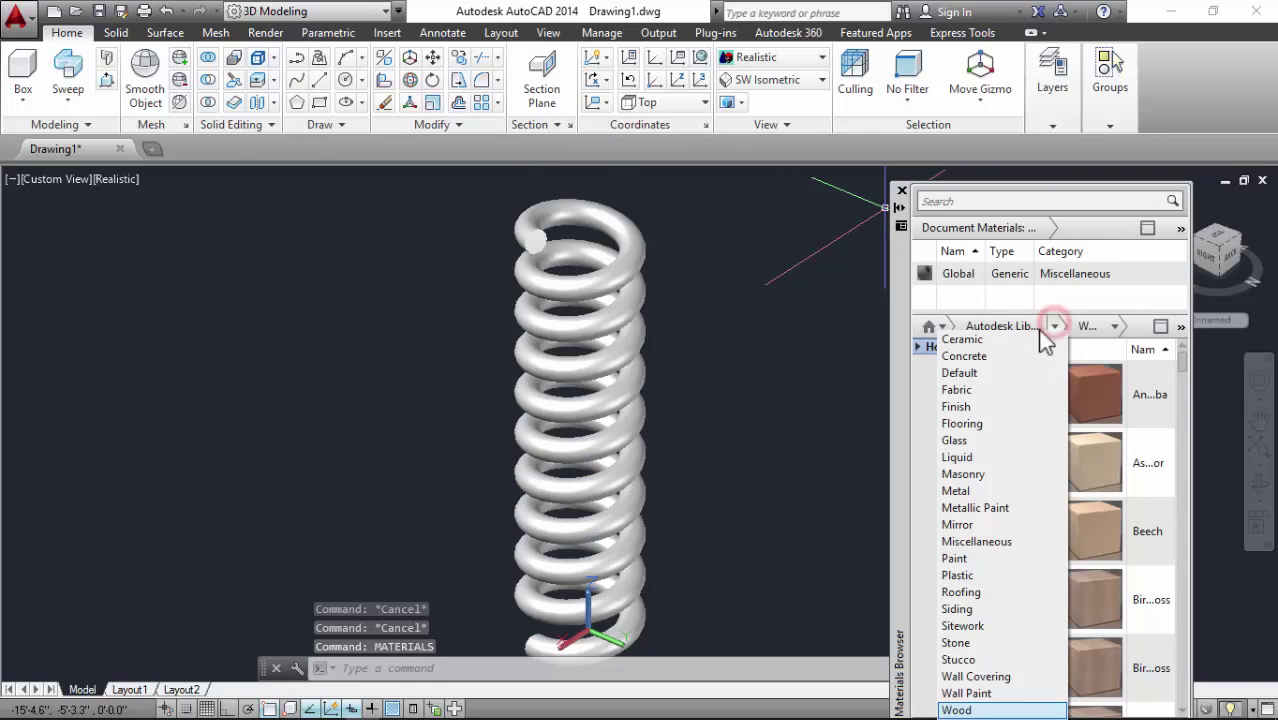
left_click(966, 491)
left_click_drag(1088, 475, 598, 297)
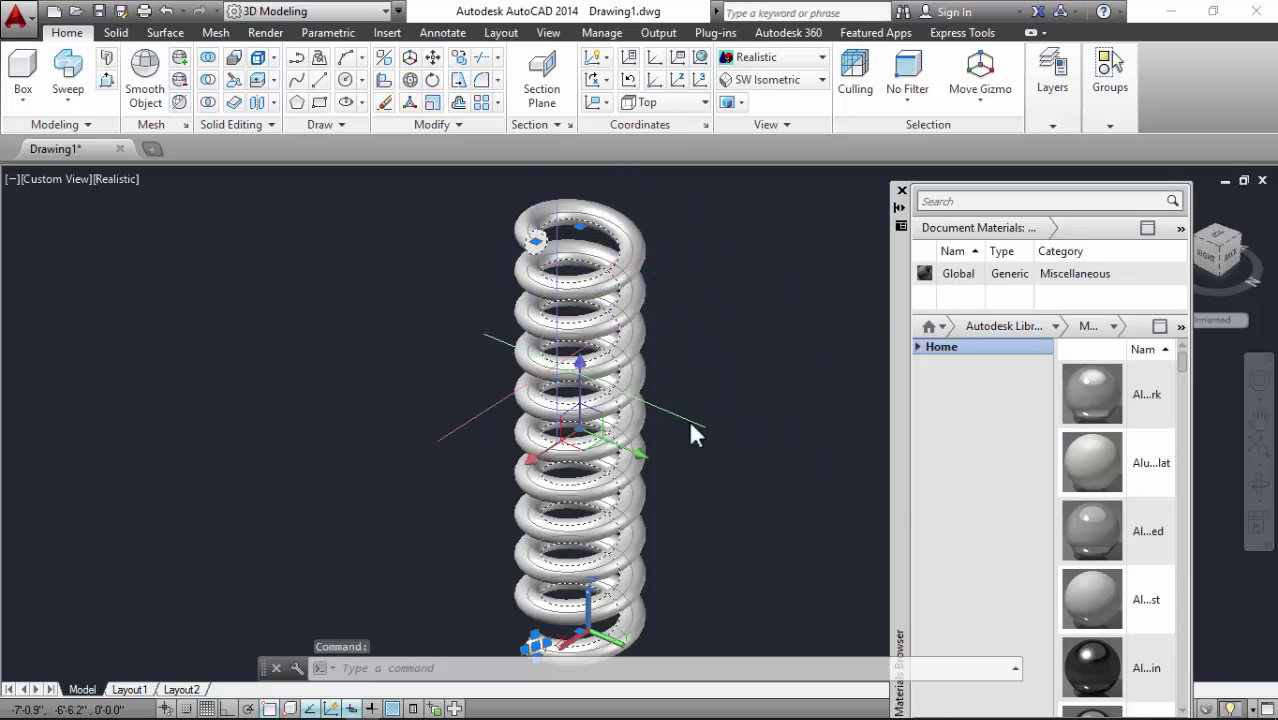
Step: Scroll through the metal materials, then bring up the category list again
scroll(1100, 560, "down", 3)
scroll(1115, 563, "down", 3)
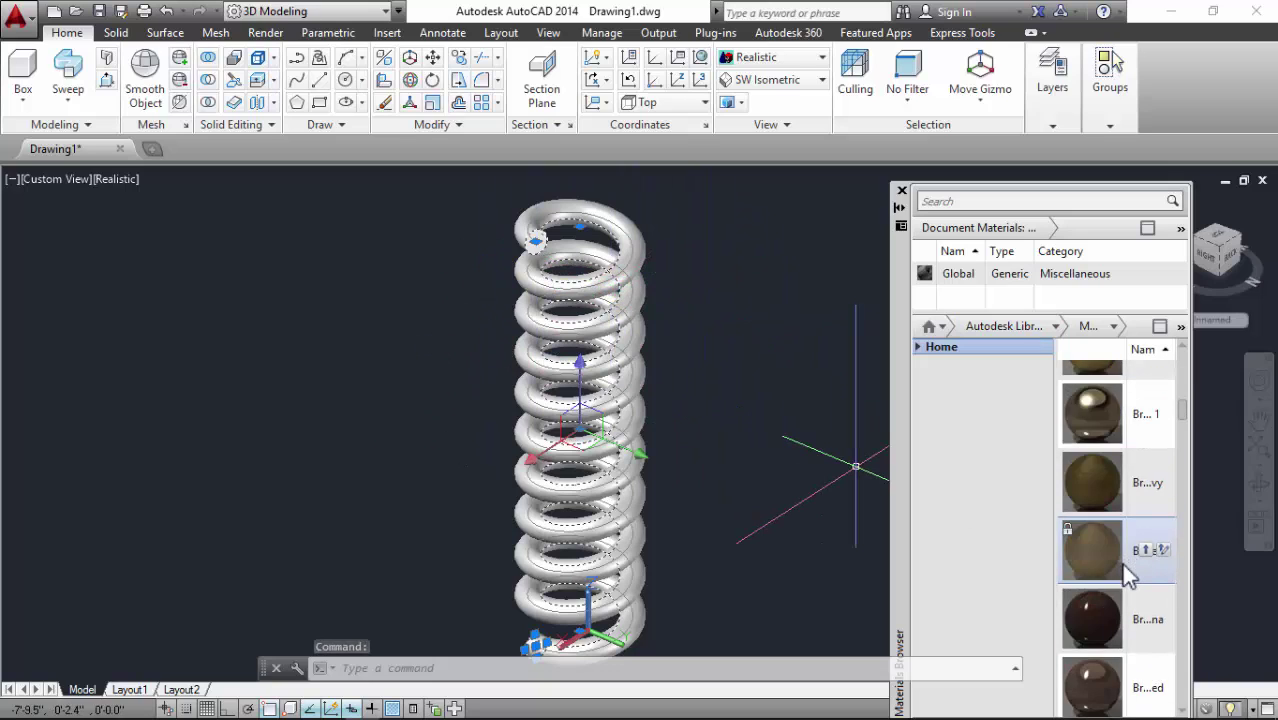
scroll(1125, 575, "down", 3)
scroll(1128, 575, "up", 3)
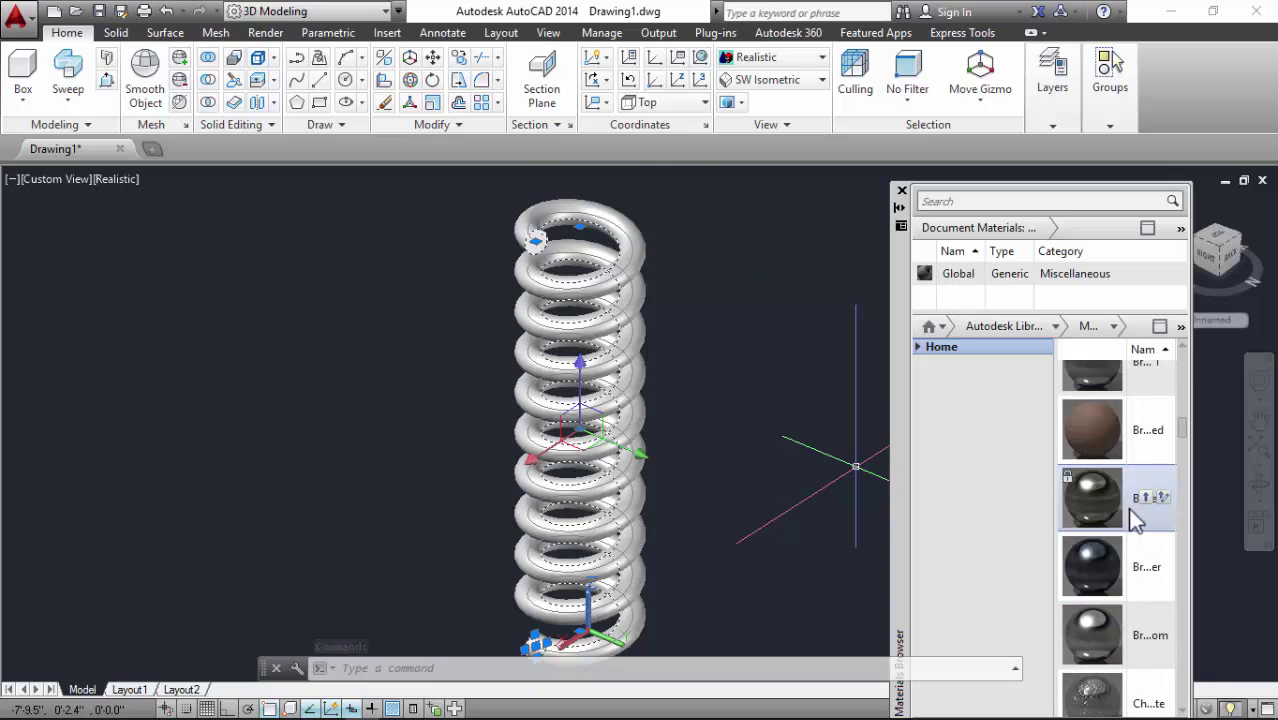
scroll(1150, 590, "down", 3)
scroll(1145, 598, "down", 3)
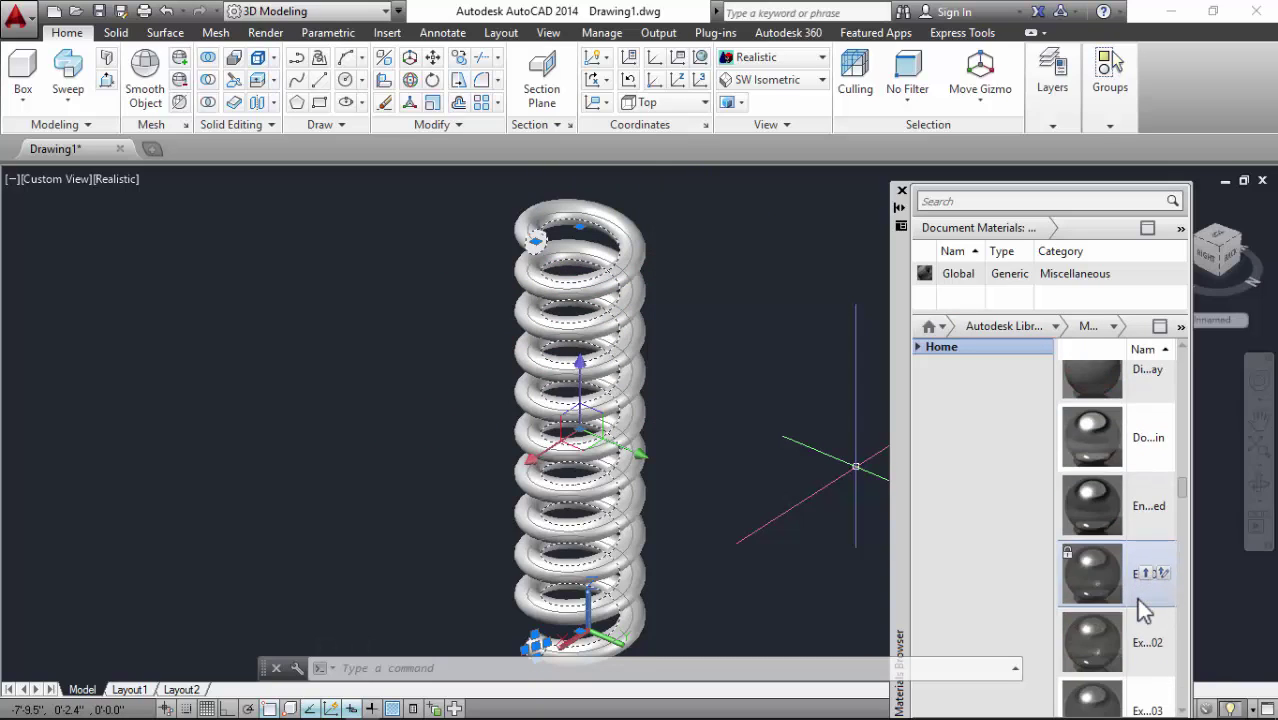
scroll(1140, 615, "down", 3)
scroll(1145, 632, "down", 3)
scroll(1140, 625, "down", 3)
scroll(1134, 611, "down", 3)
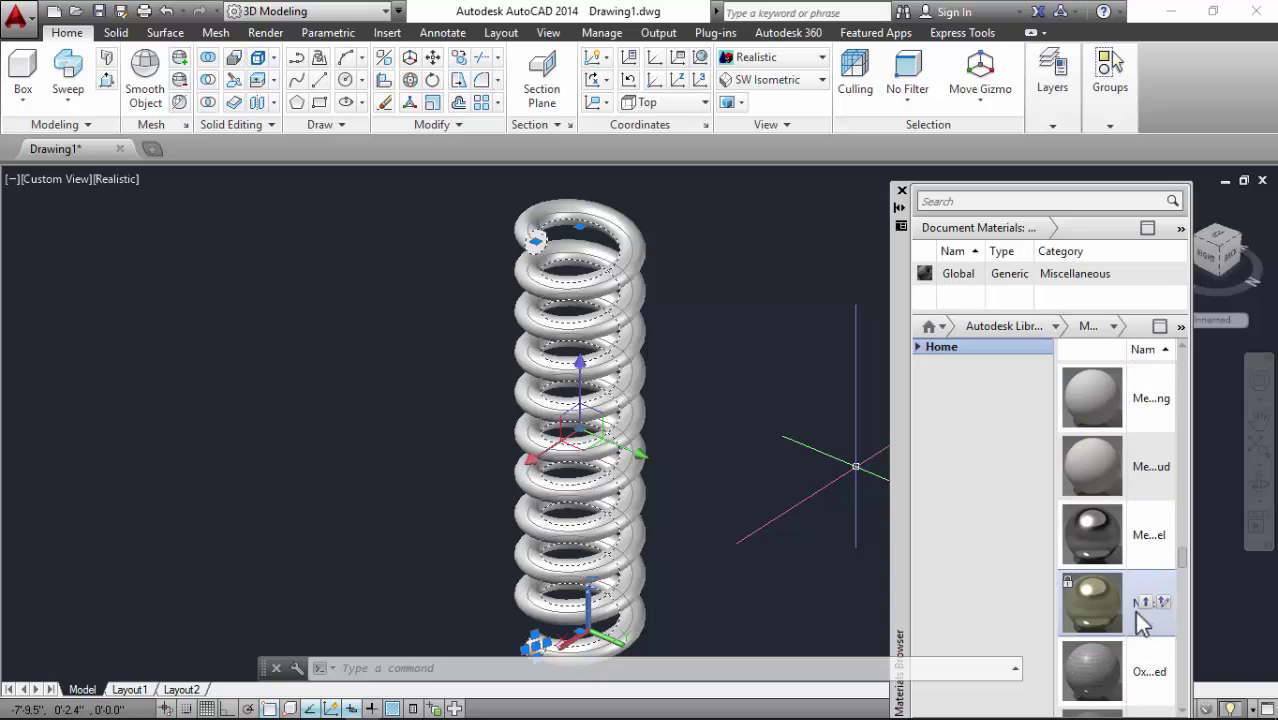
scroll(1140, 640, "down", 3)
scroll(1138, 662, "down", 3)
scroll(1140, 660, "down", 3)
scroll(1140, 664, "down", 3)
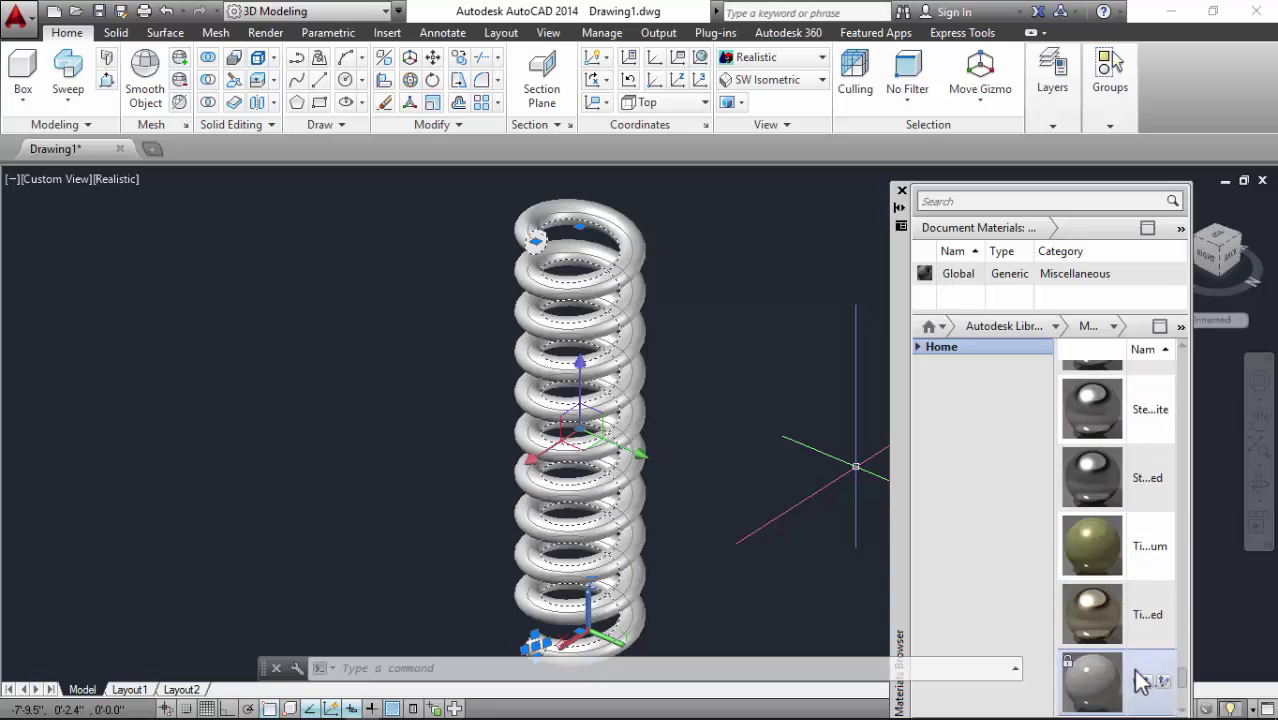
scroll(1138, 668, "down", 3)
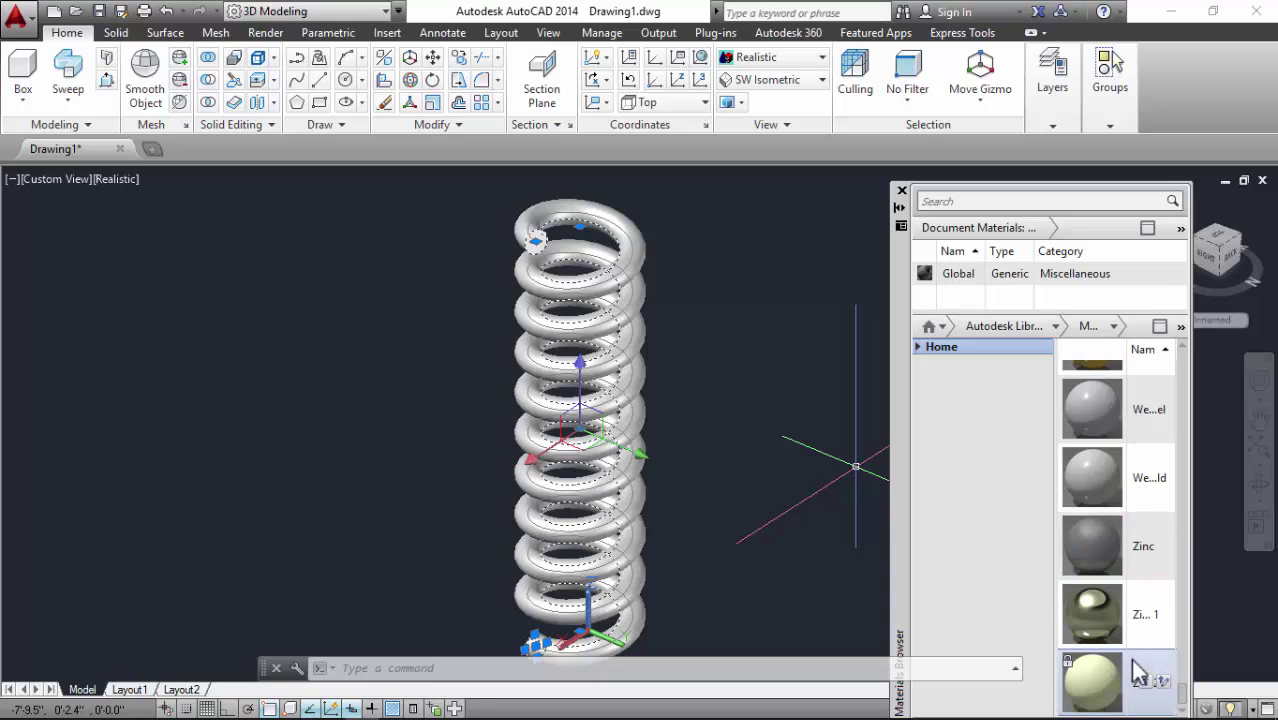
left_click(1054, 323)
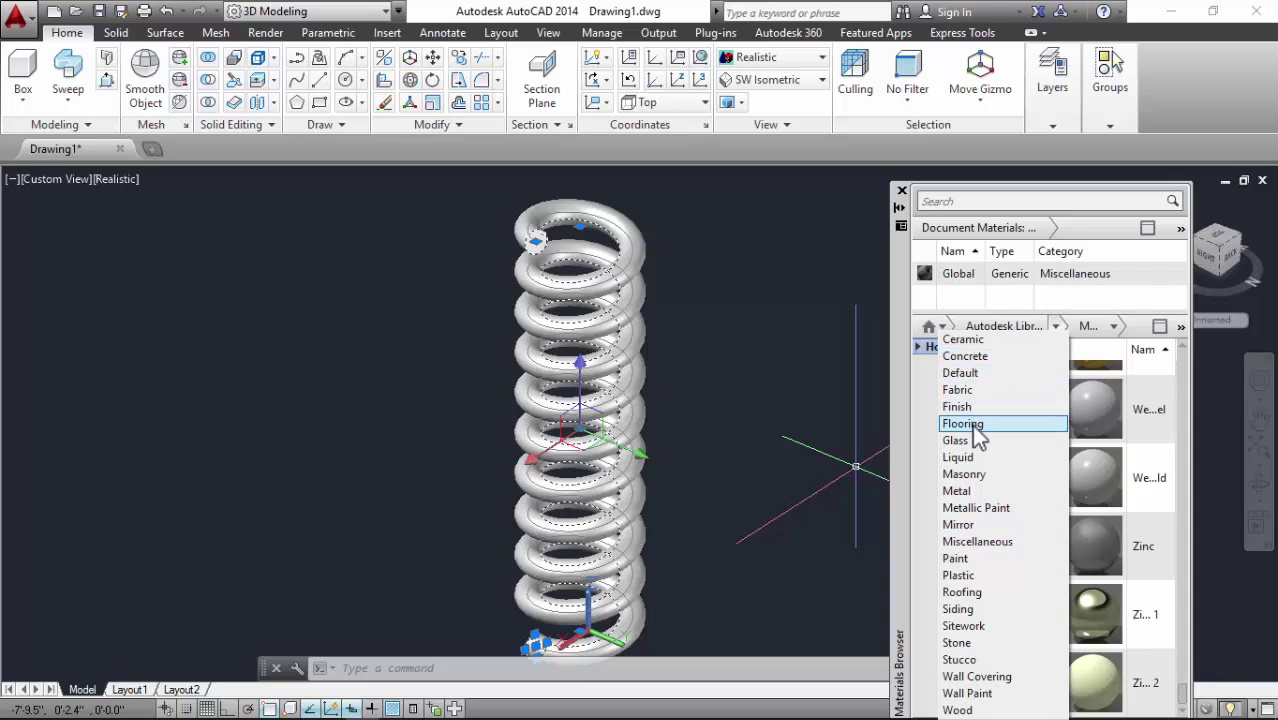
Step: Apply a reddish-brown Metallic Paint material to the spring
left_click(988, 512)
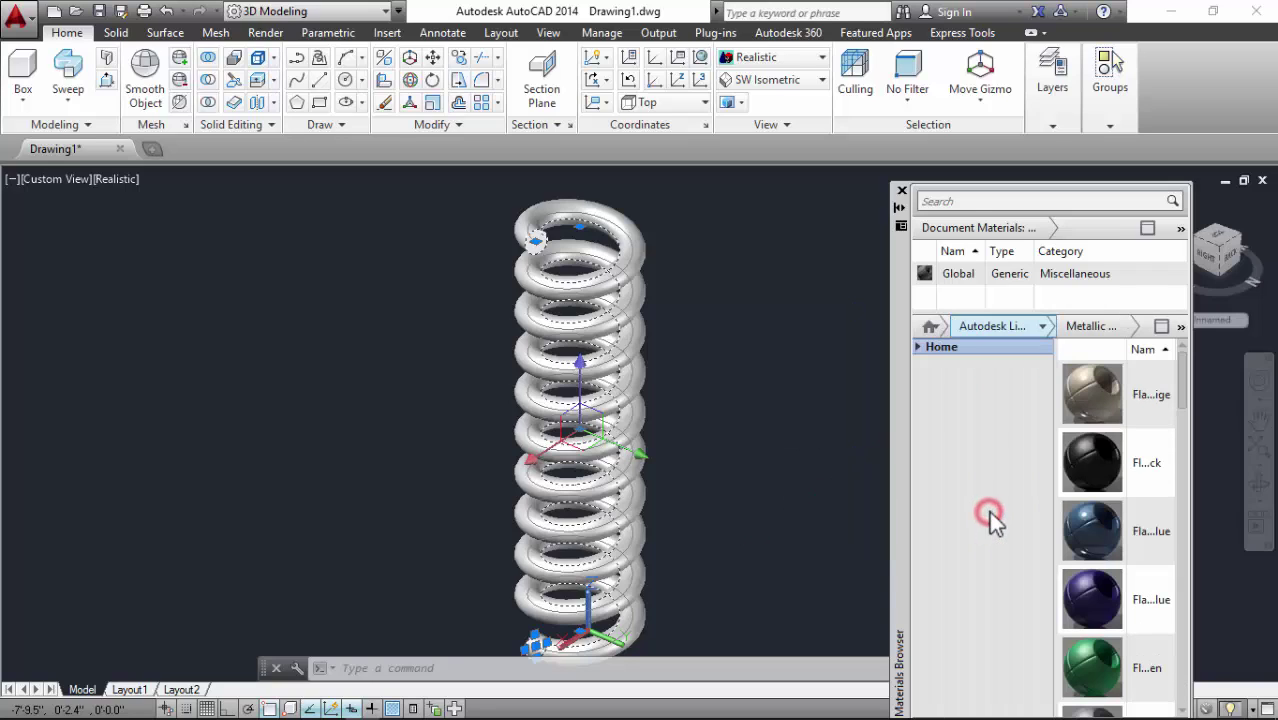
scroll(1135, 508, "down", 2)
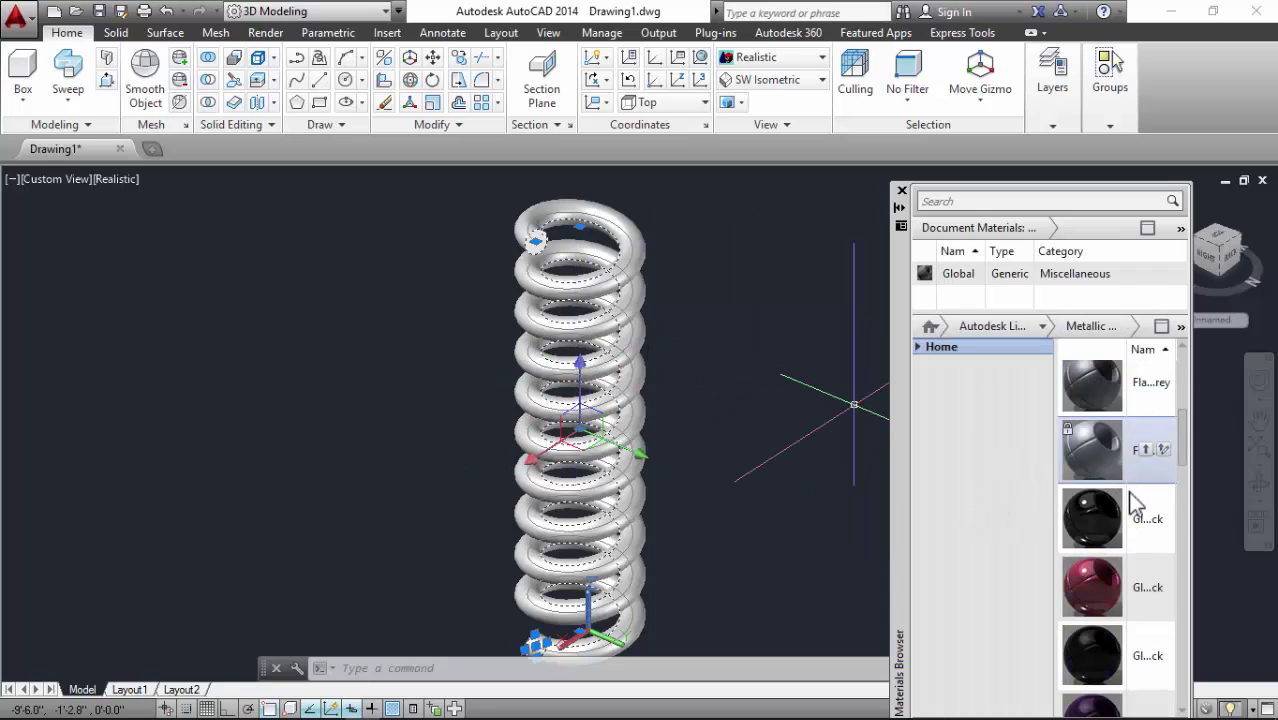
scroll(1135, 540, "down", 3)
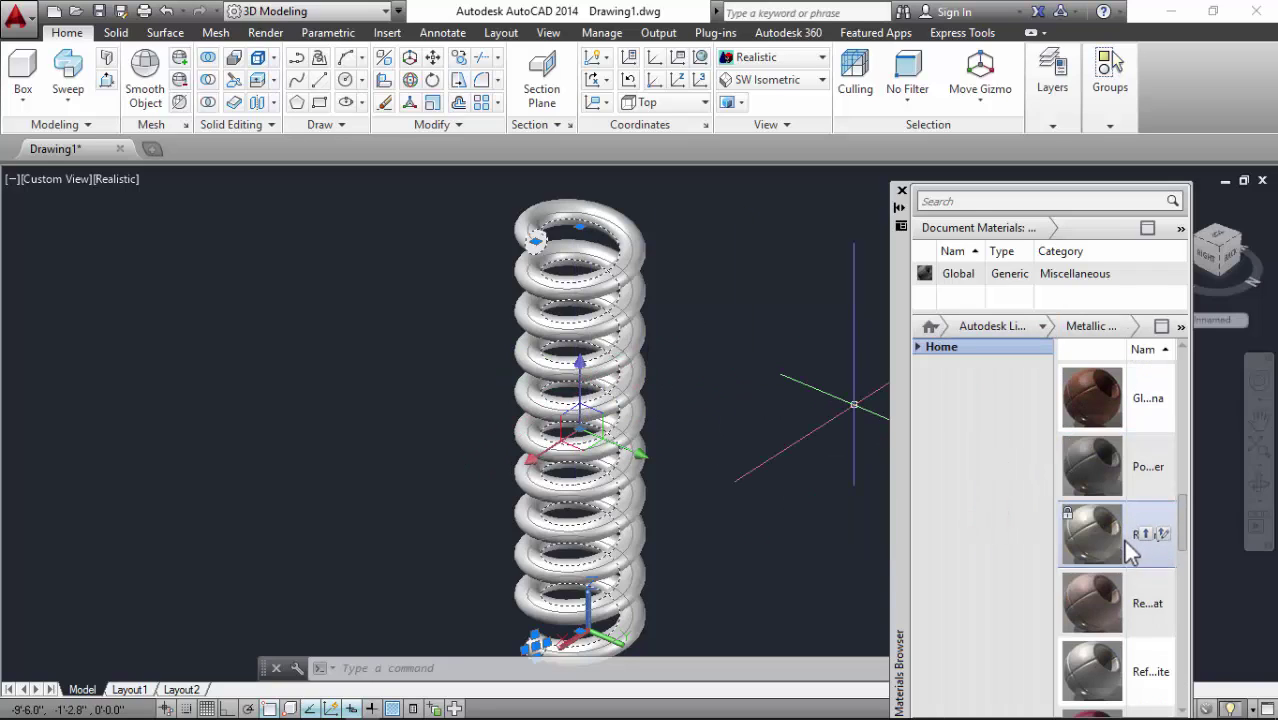
left_click(1150, 603)
key("Escape")
Step: Render a 640 x 480 Medium-preset preview of the painted spring
scroll(598, 414, "up", 3)
scroll(580, 390, "down", 5)
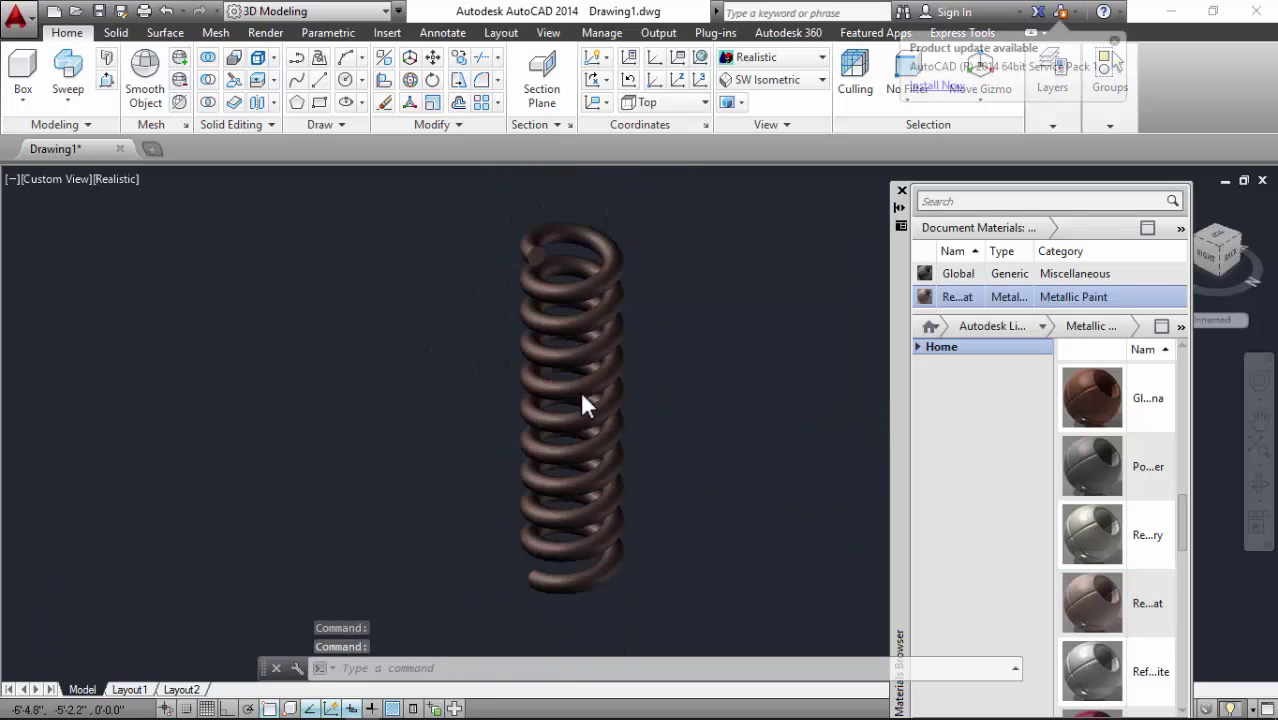
scroll(580, 400, "up", 2)
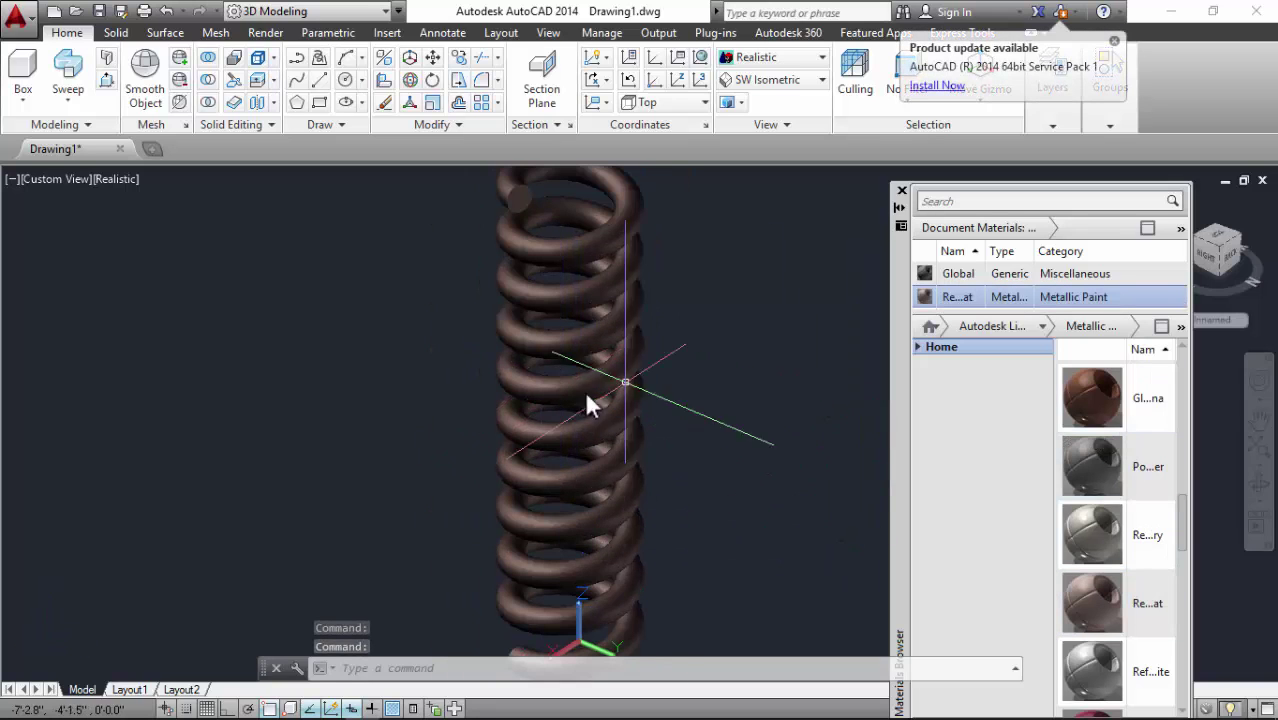
scroll(587, 395, "up", 2)
scroll(536, 410, "down", 3)
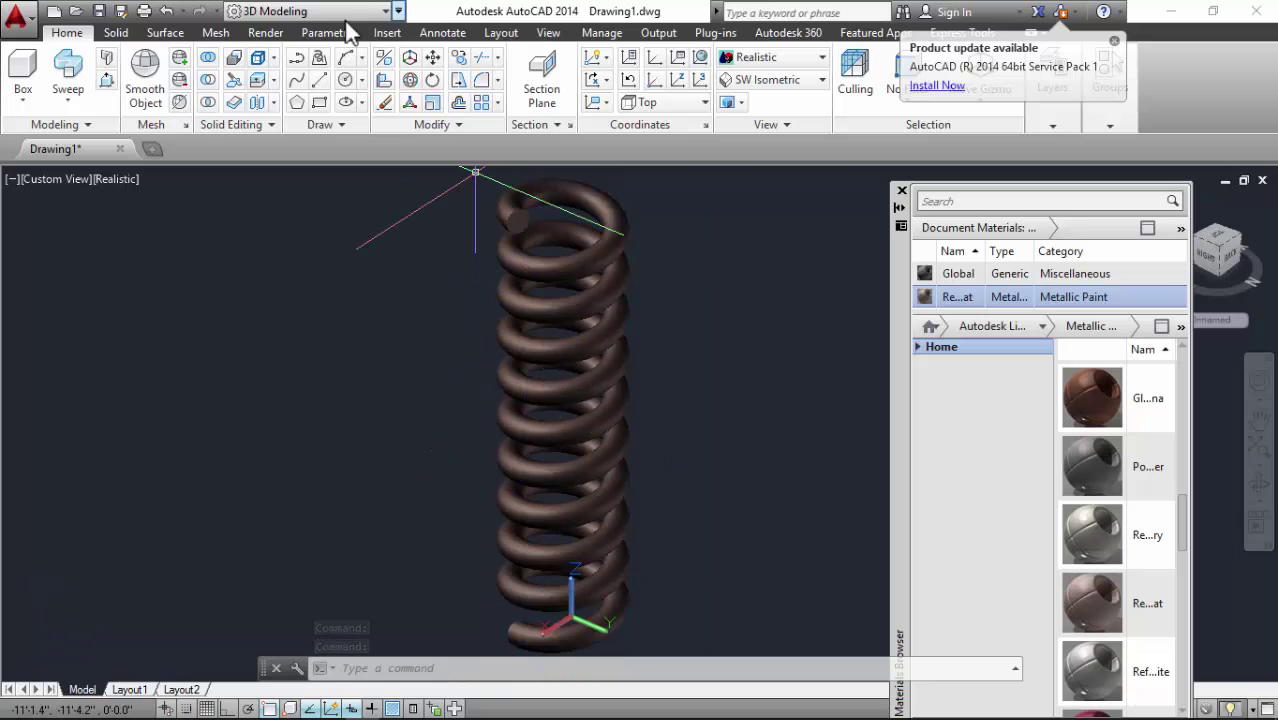
left_click(265, 32)
left_click(605, 78)
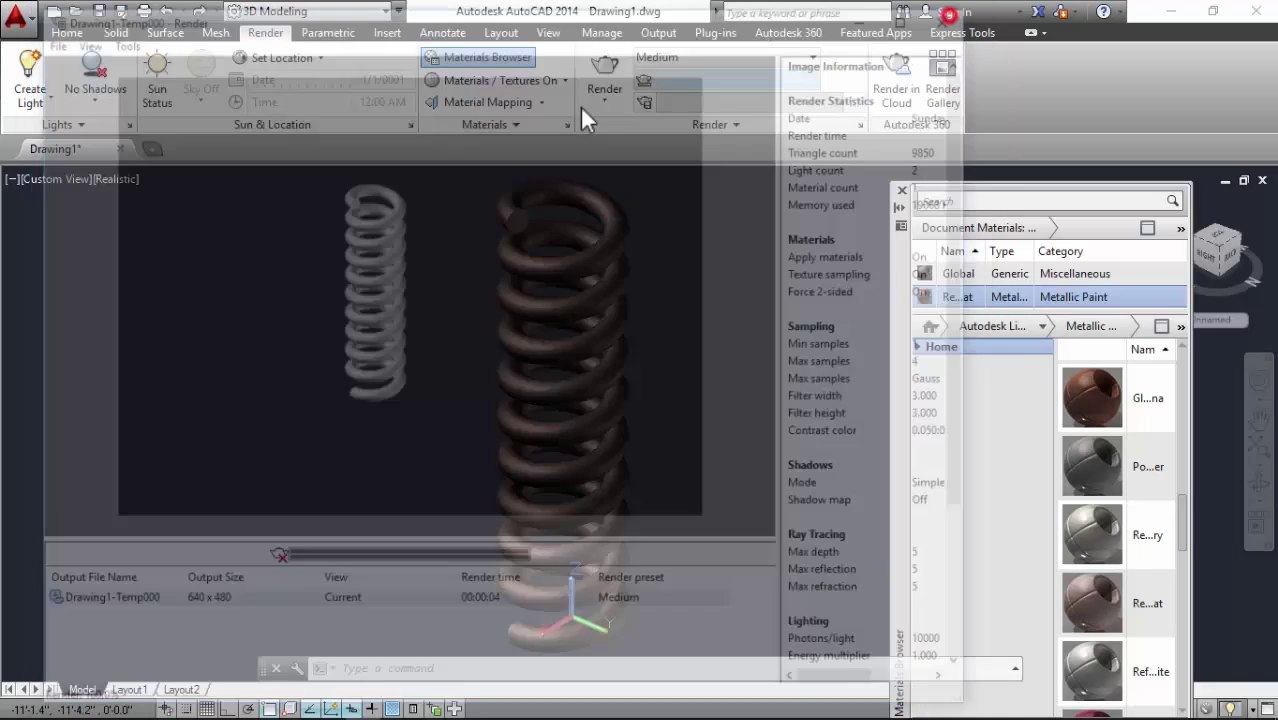
Step: Select the spring and browse the Paint and Ceramic material categories
left_click(556, 263)
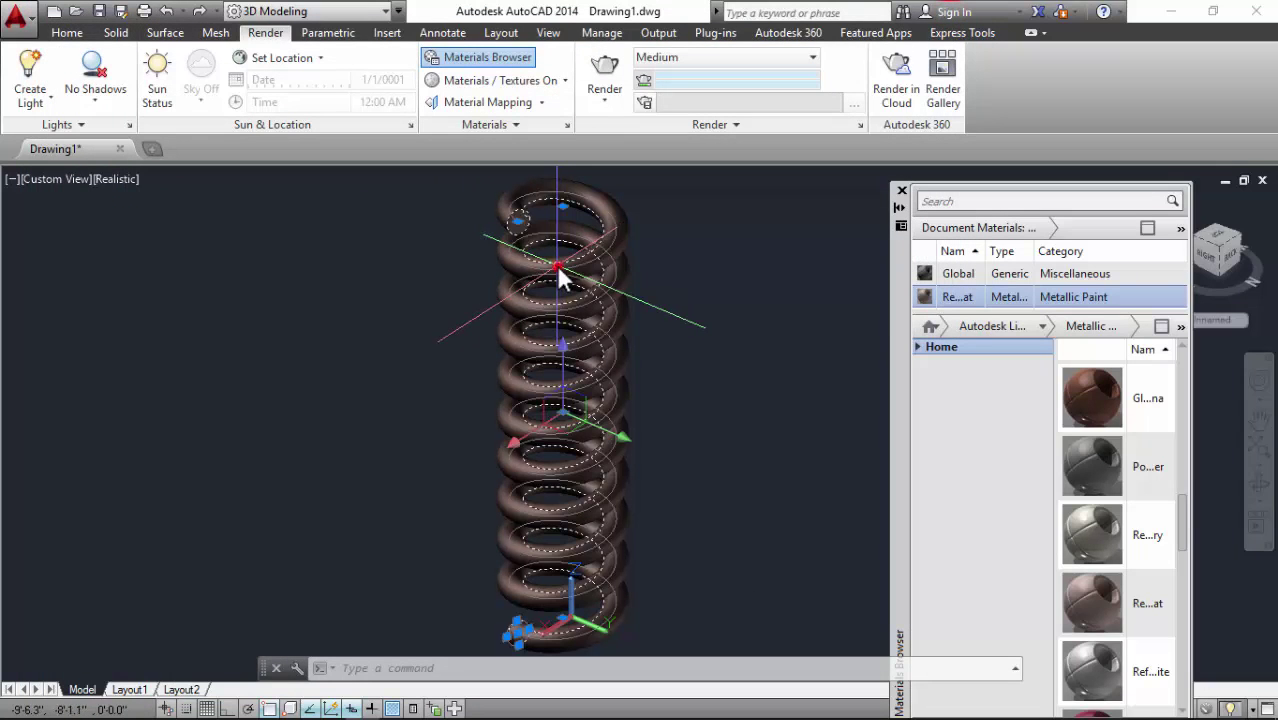
left_click(1043, 326)
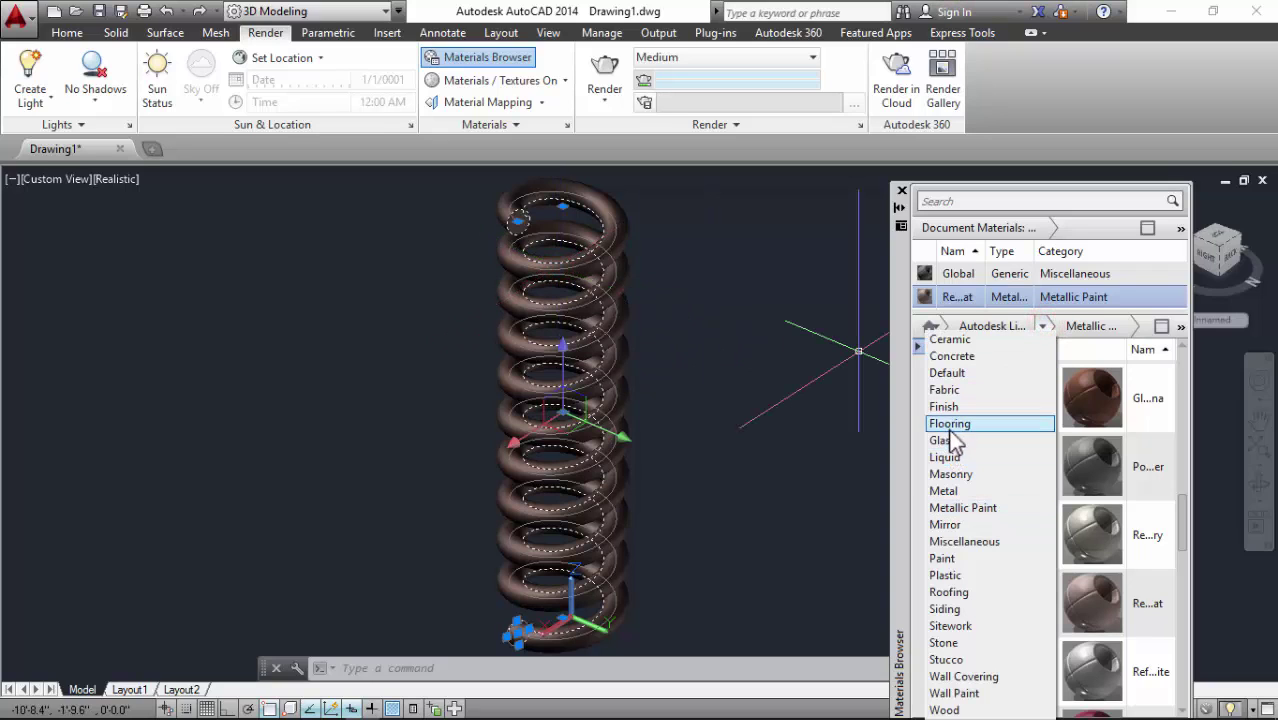
left_click(943, 559)
scroll(1115, 569, "down", 3)
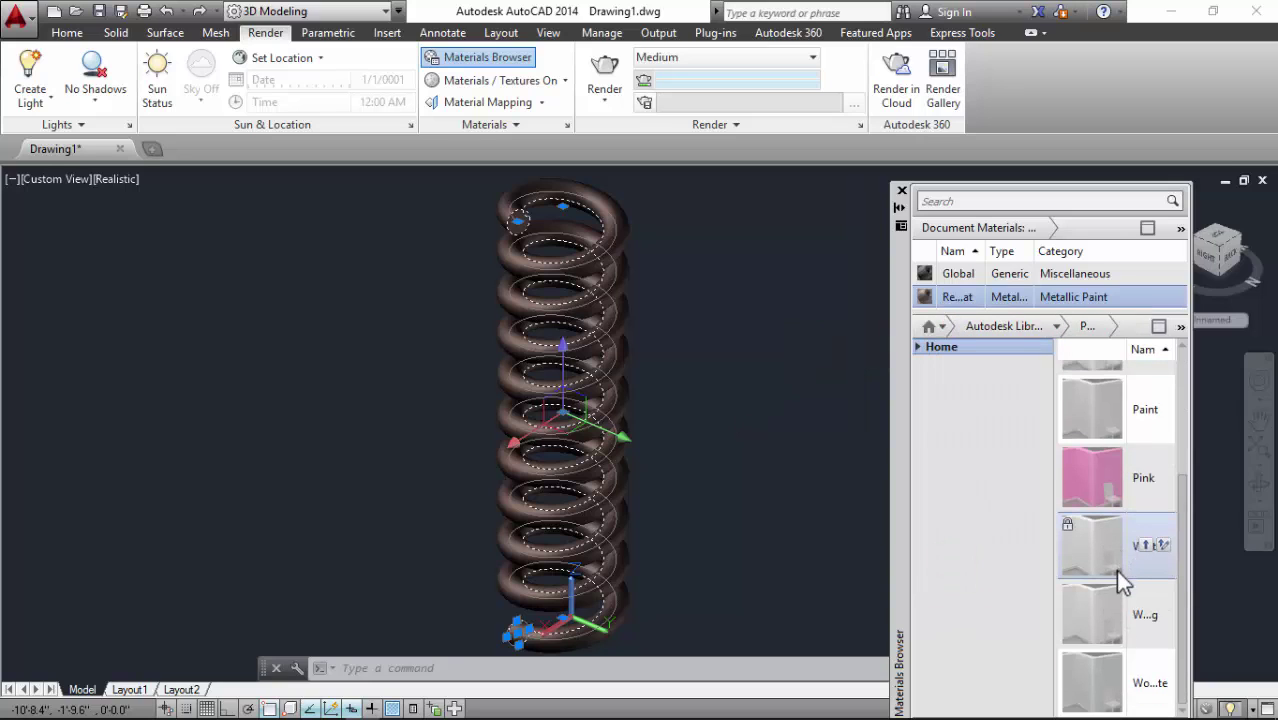
scroll(1110, 560, "up", 3)
left_click(1066, 327)
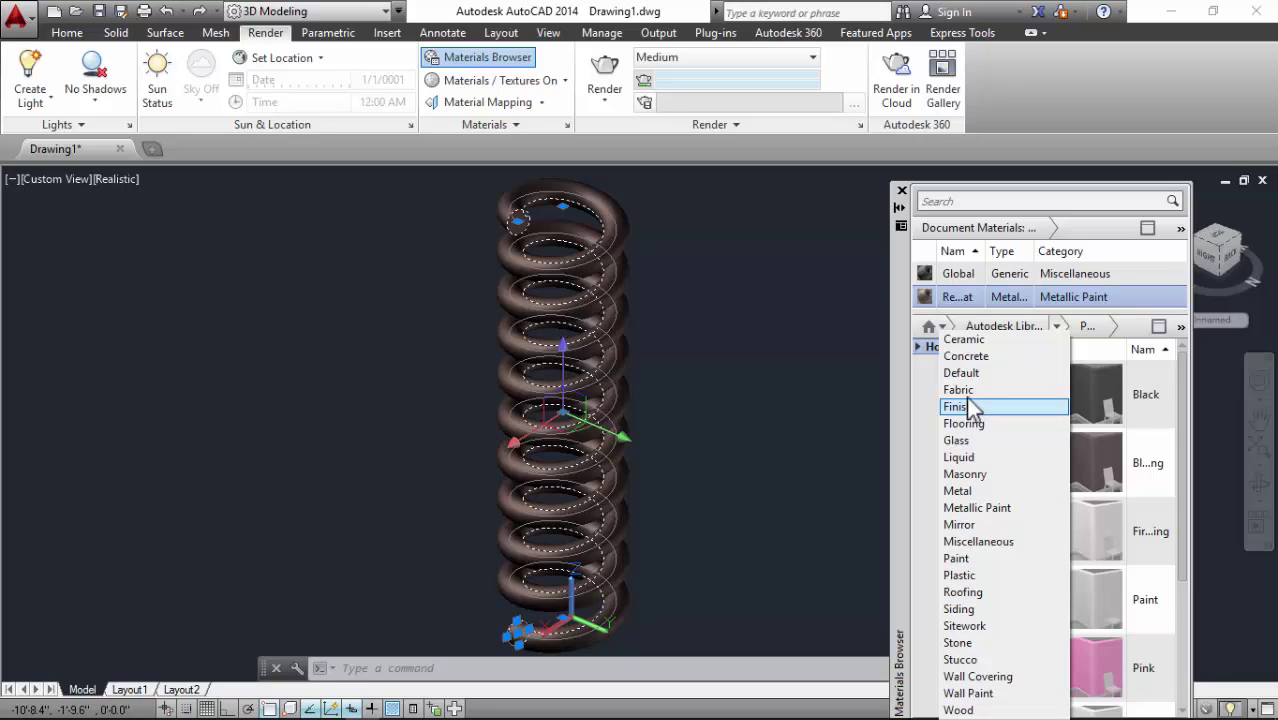
left_click(973, 341)
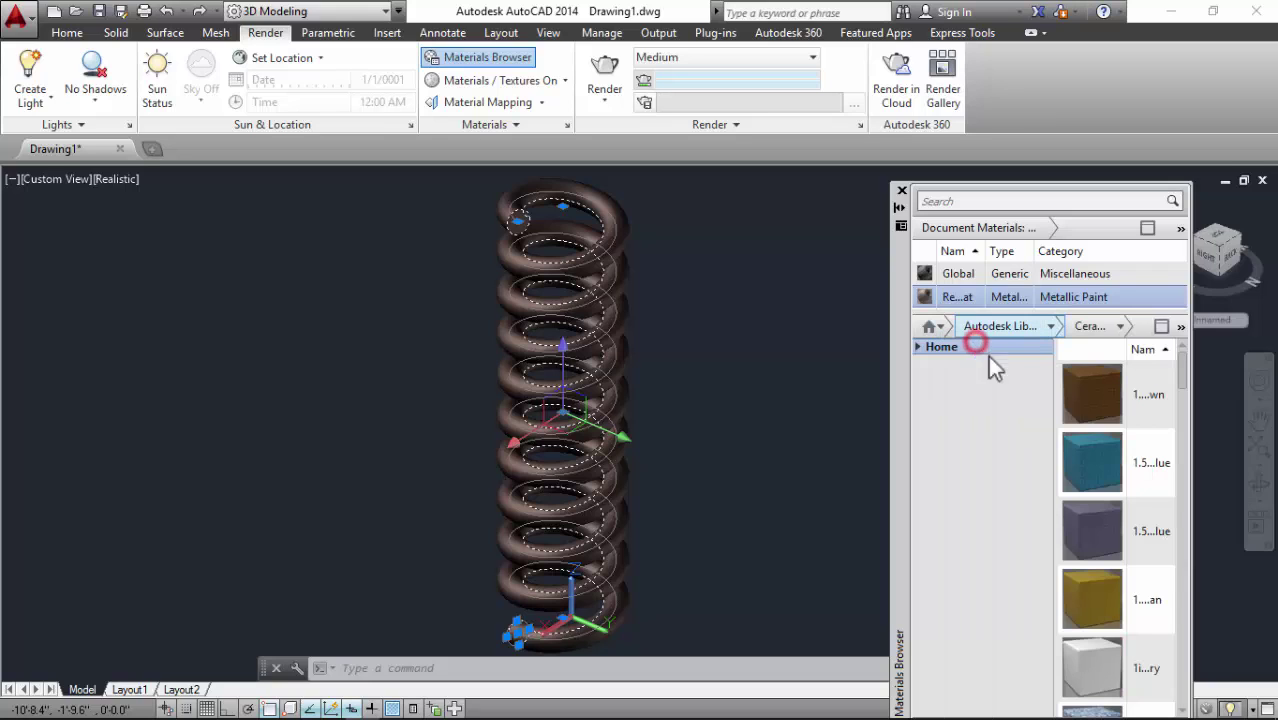
Step: Render the spring in black metallic paint, then undo back to brown
left_click(1051, 328)
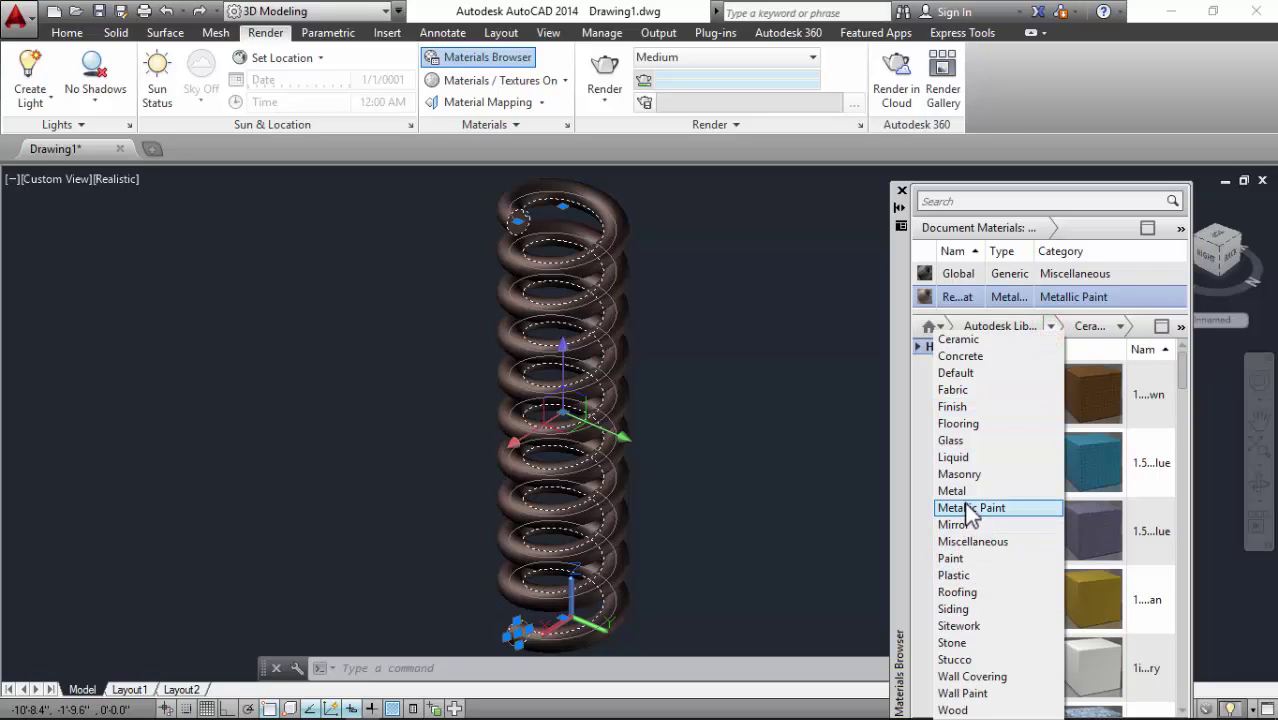
left_click(970, 508)
mouse_move(1118, 462)
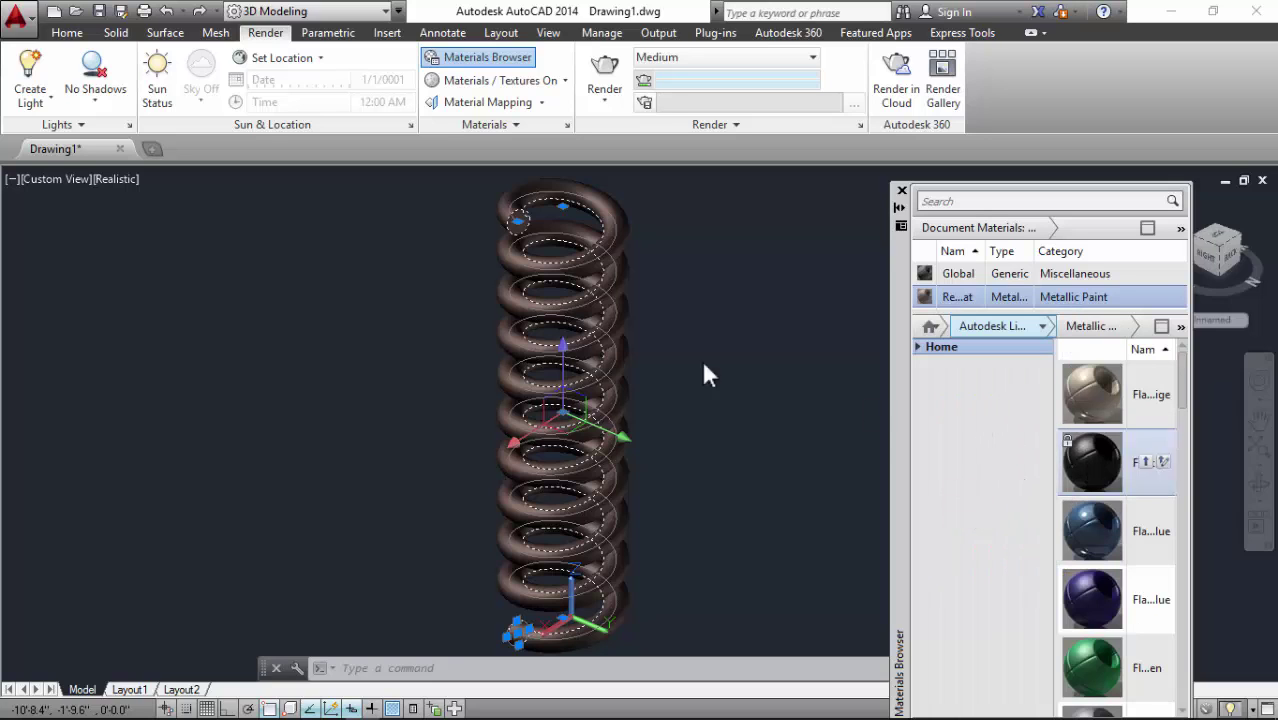
left_click(1143, 463)
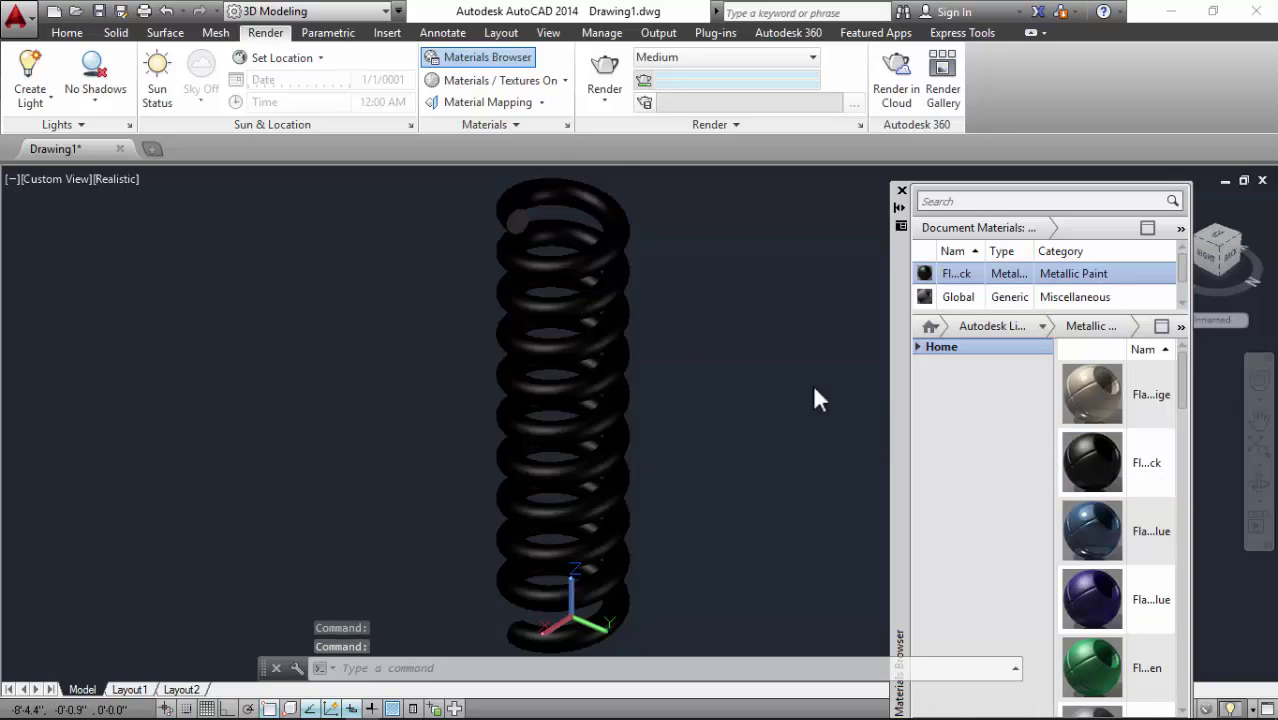
left_click(605, 72)
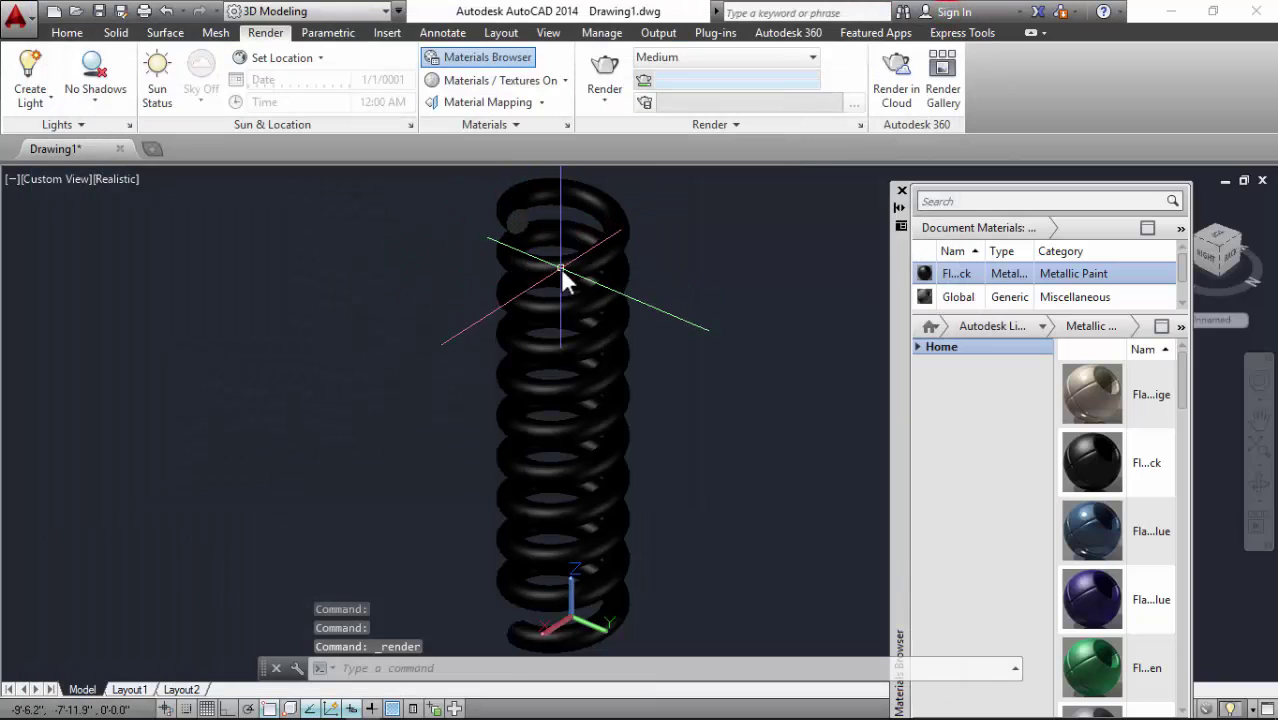
type("u")
left_click(560, 268)
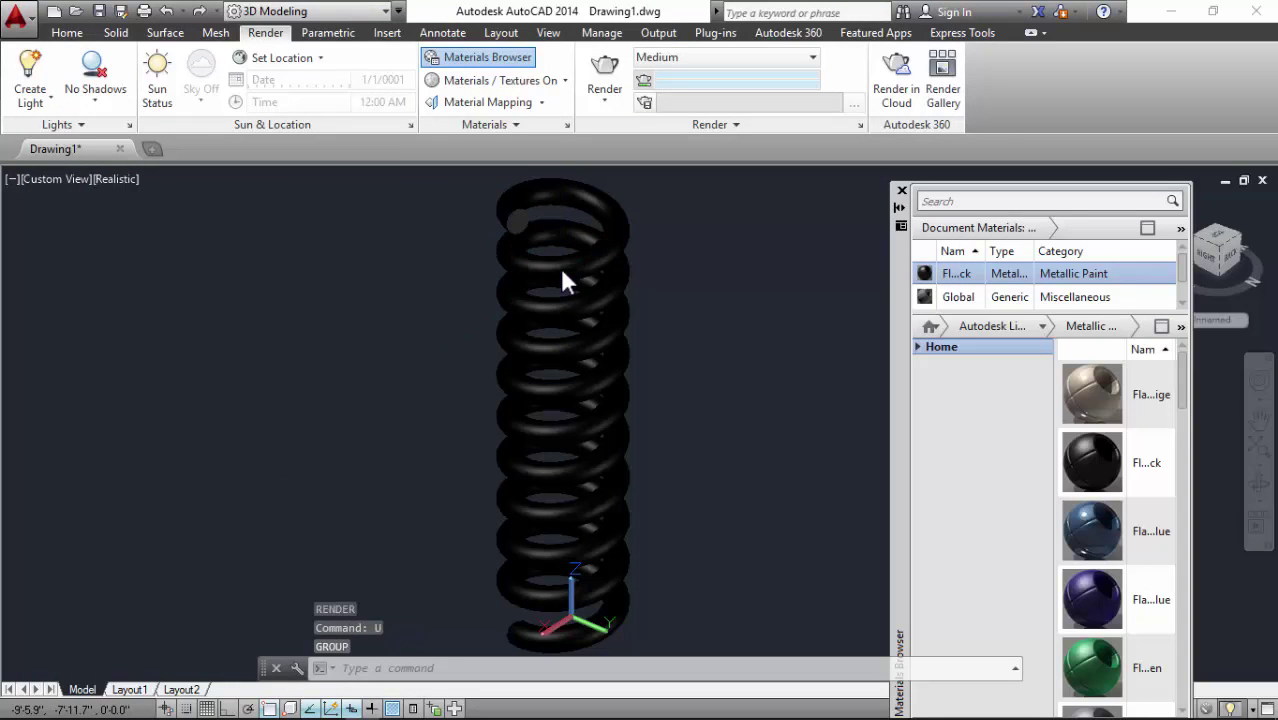
type("u")
key("Escape")
key("Escape")
key("Escape")
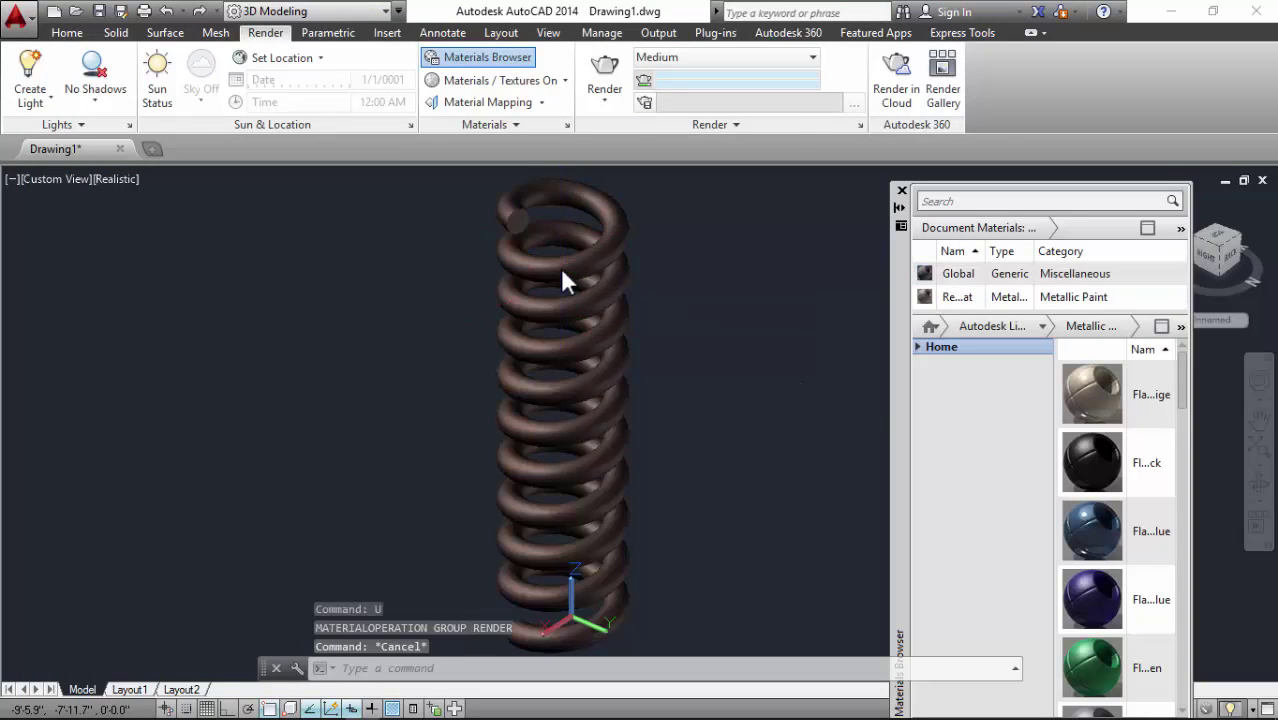
Step: Give the spring an aluminium Metal material and test-render it as Drawing1-Temp002
left_click(1044, 324)
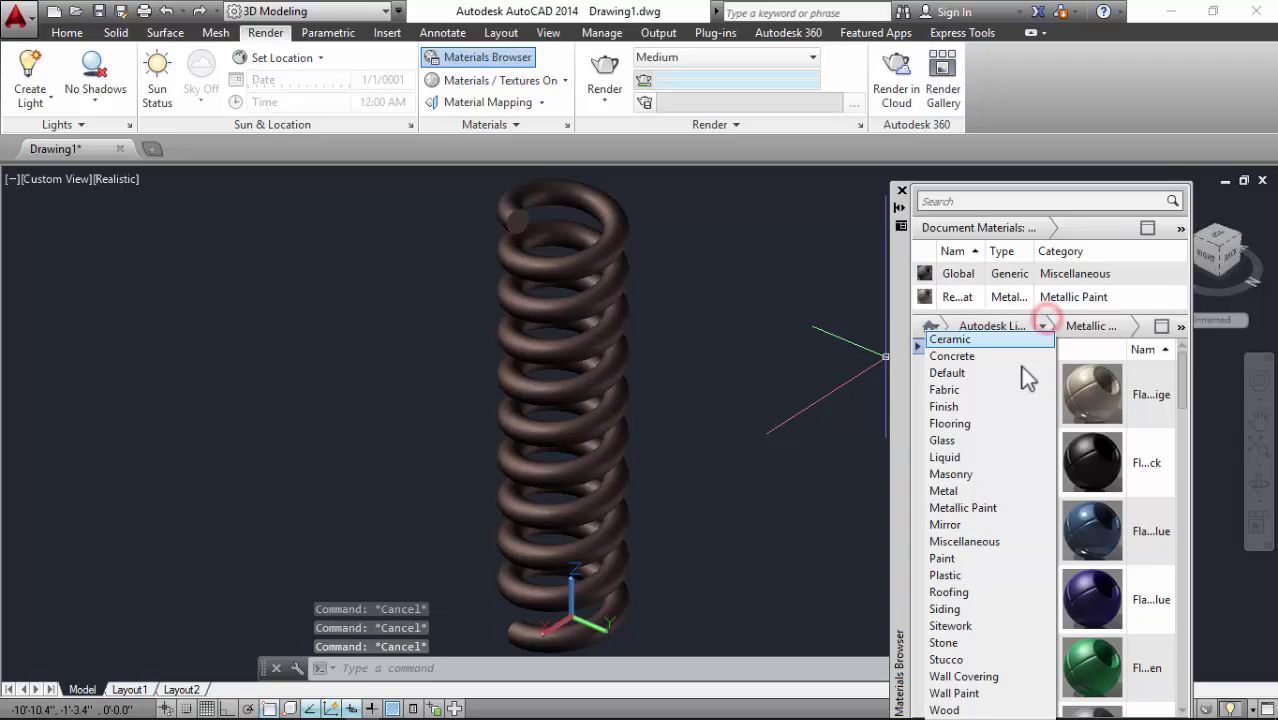
left_click(953, 490)
left_click(594, 316)
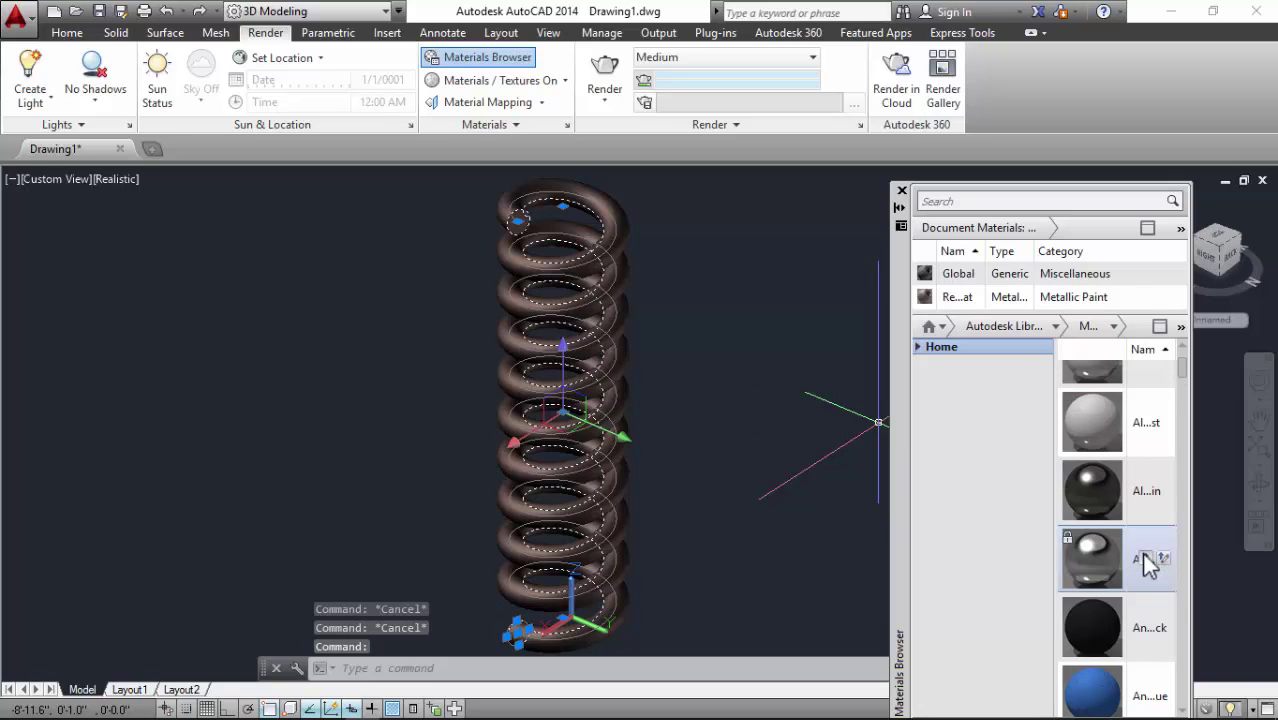
left_click(1140, 488)
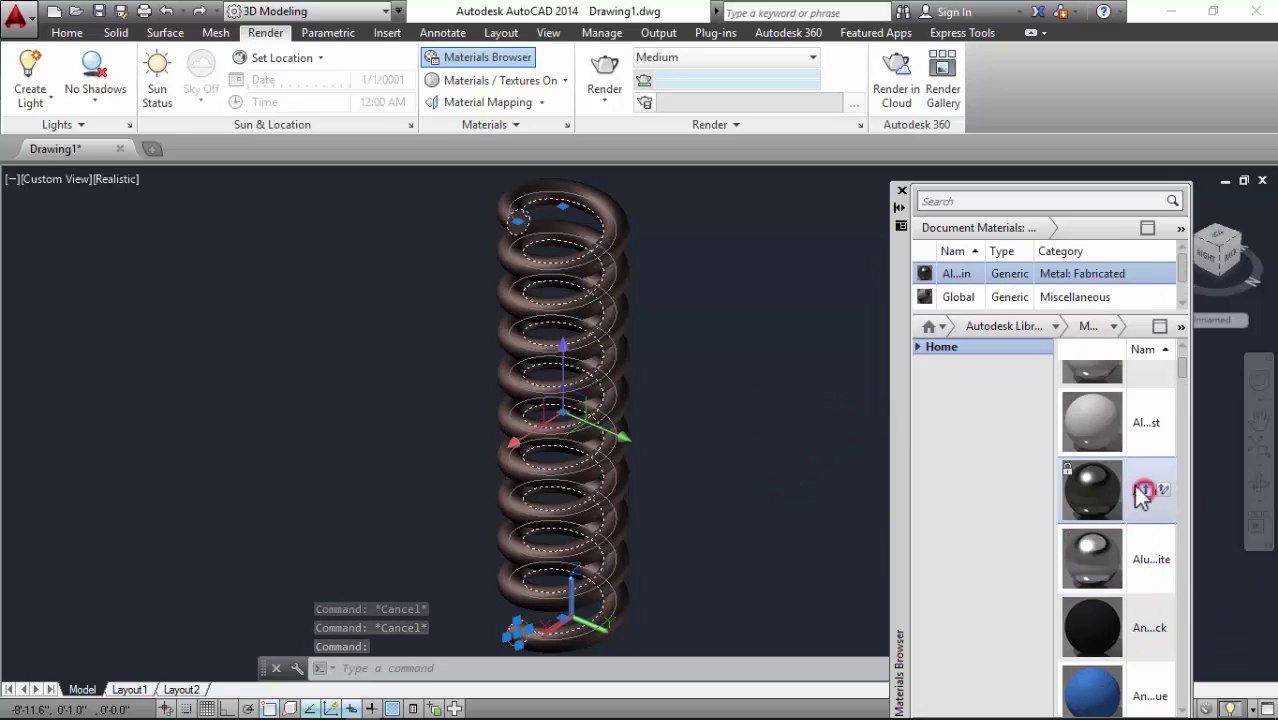
left_click(609, 66)
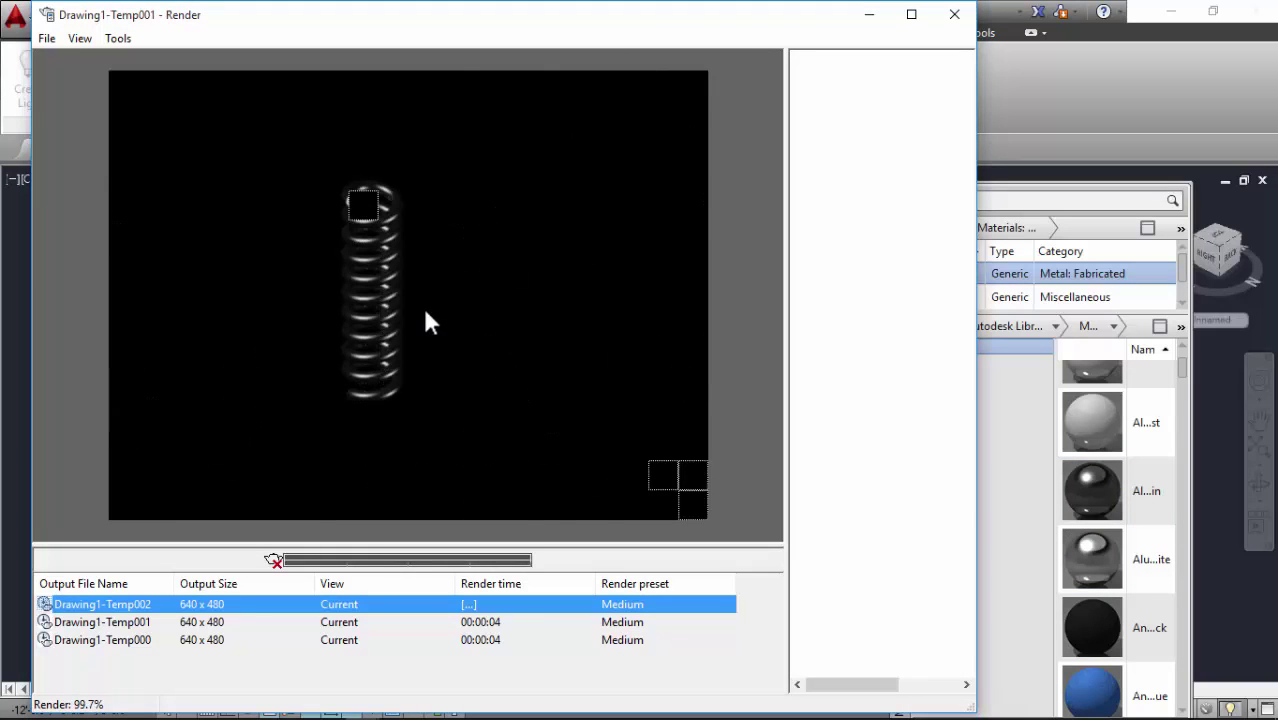
scroll(345, 262, "up", 1)
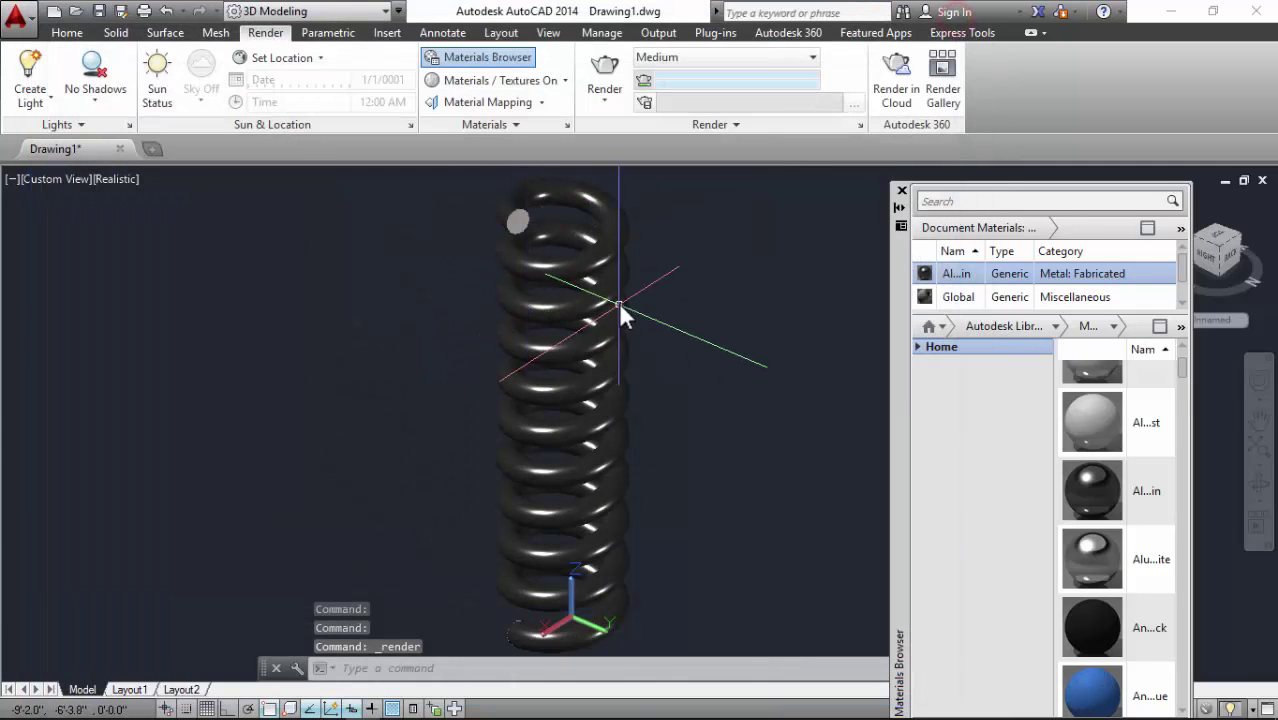
left_click(618, 302)
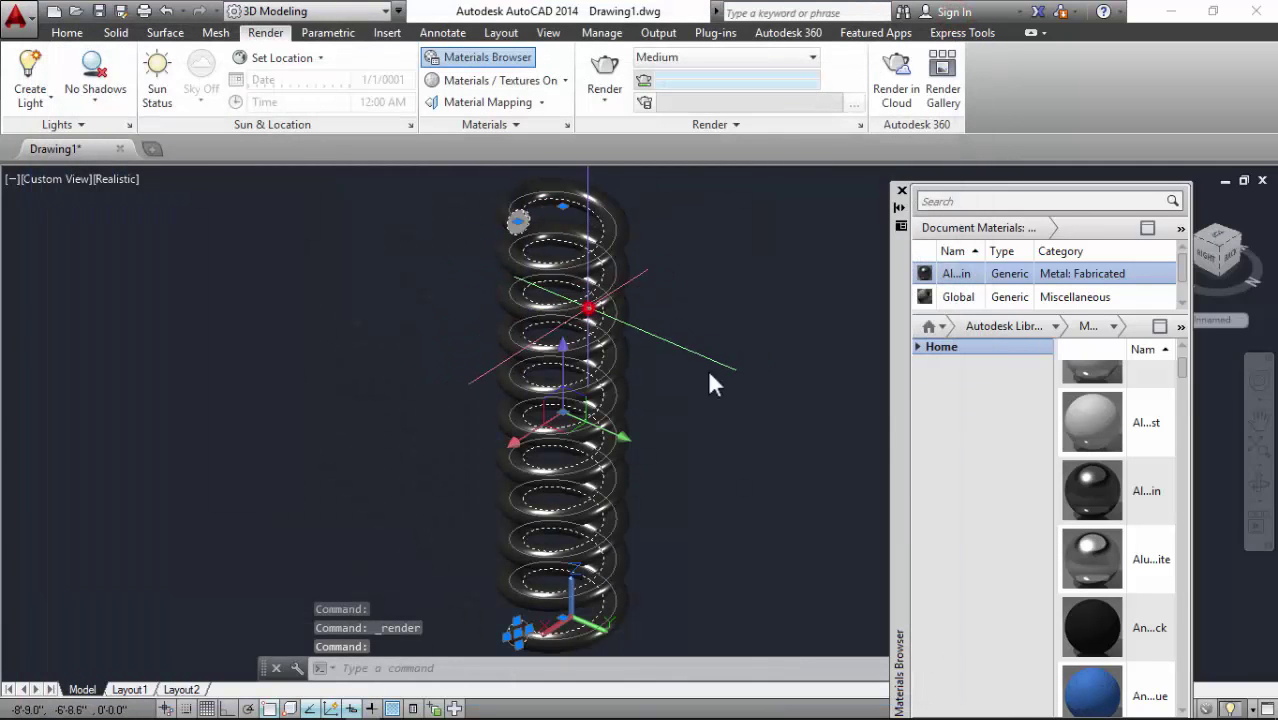
Step: Drag the Aluminite material onto the spring and close the Materials Browser
scroll(1118, 600, "down", 2)
scroll(1143, 398, "up", 1)
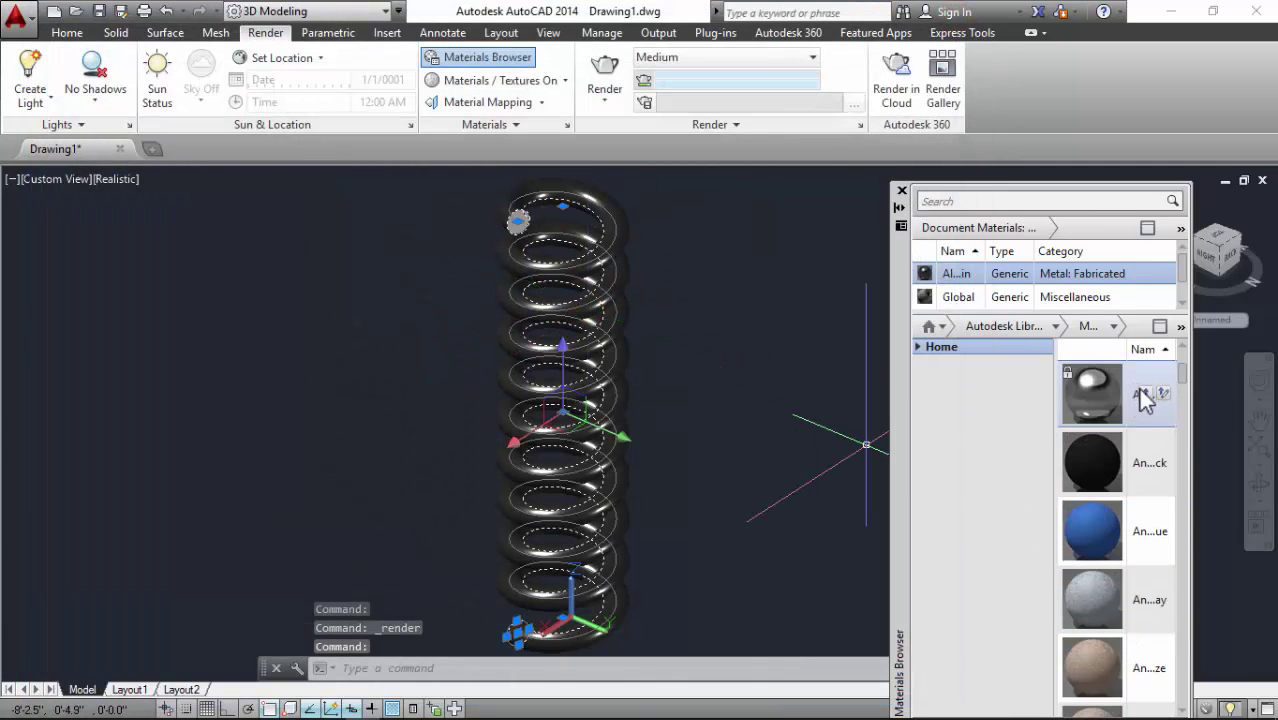
scroll(1120, 460, "up", 2)
scroll(1138, 530, "up", 2)
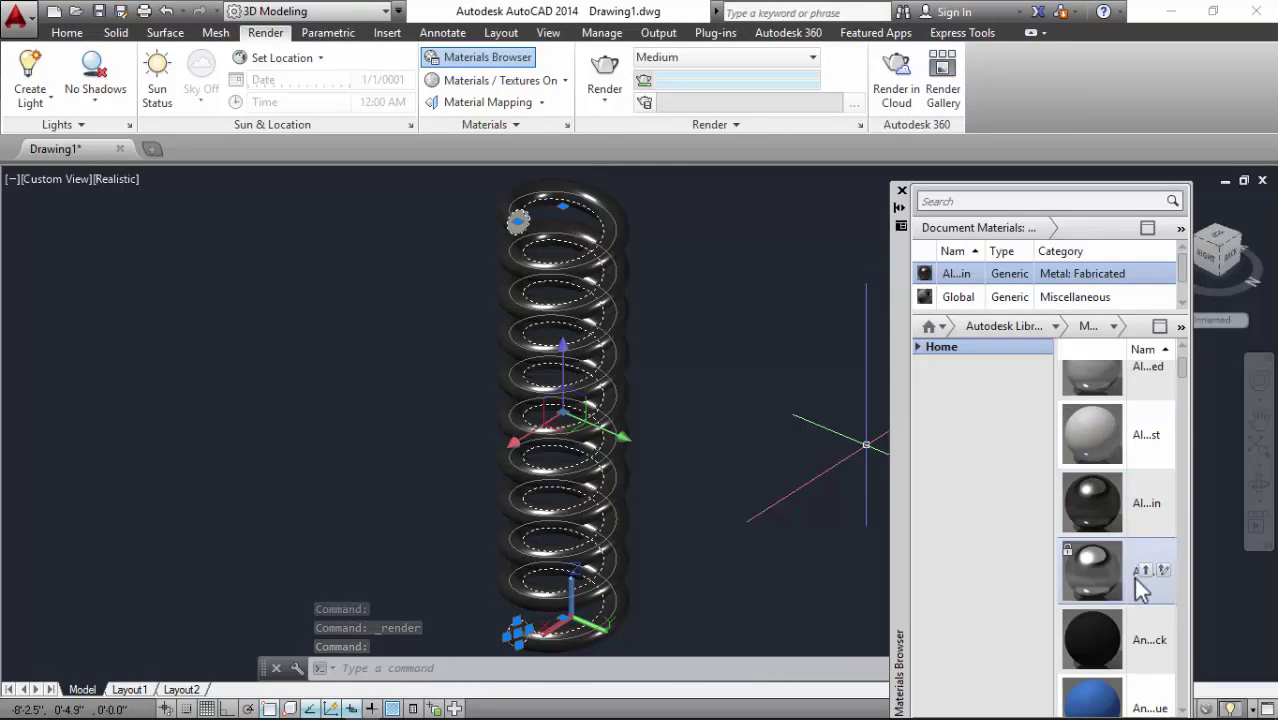
left_click_drag(1148, 585, 549, 393)
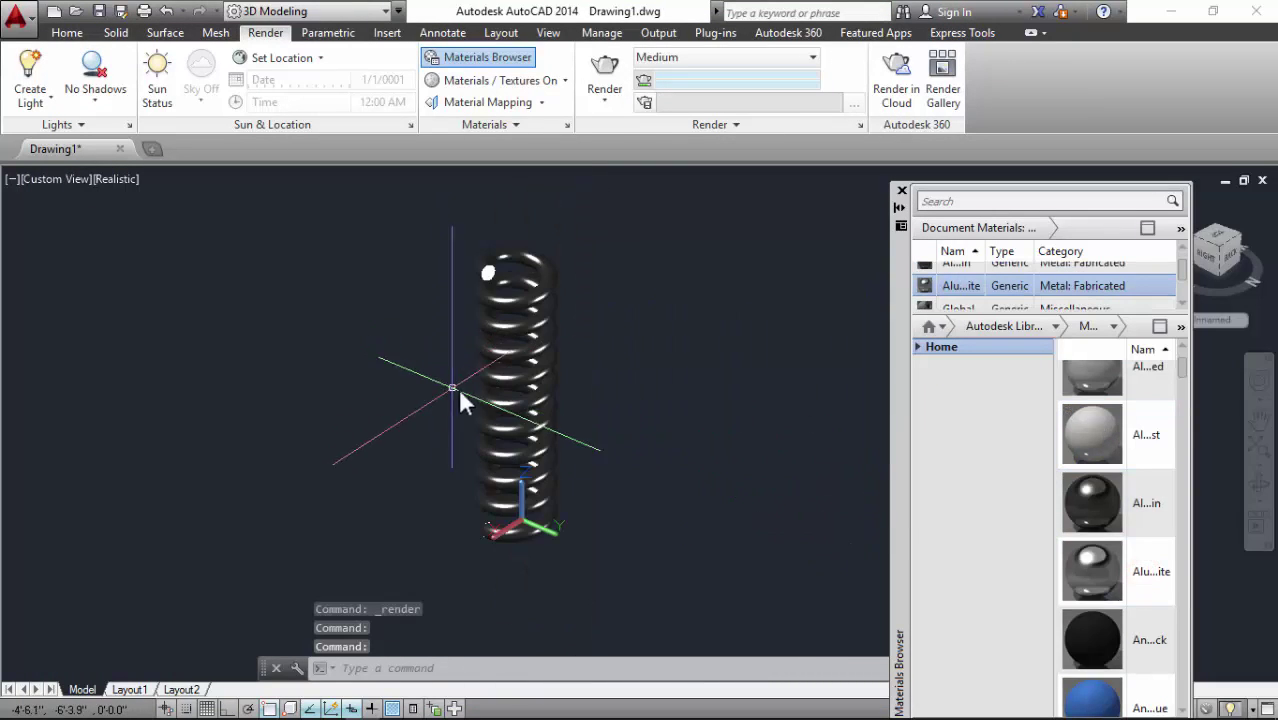
scroll(550, 359, "up", 2)
scroll(616, 427, "down", 3)
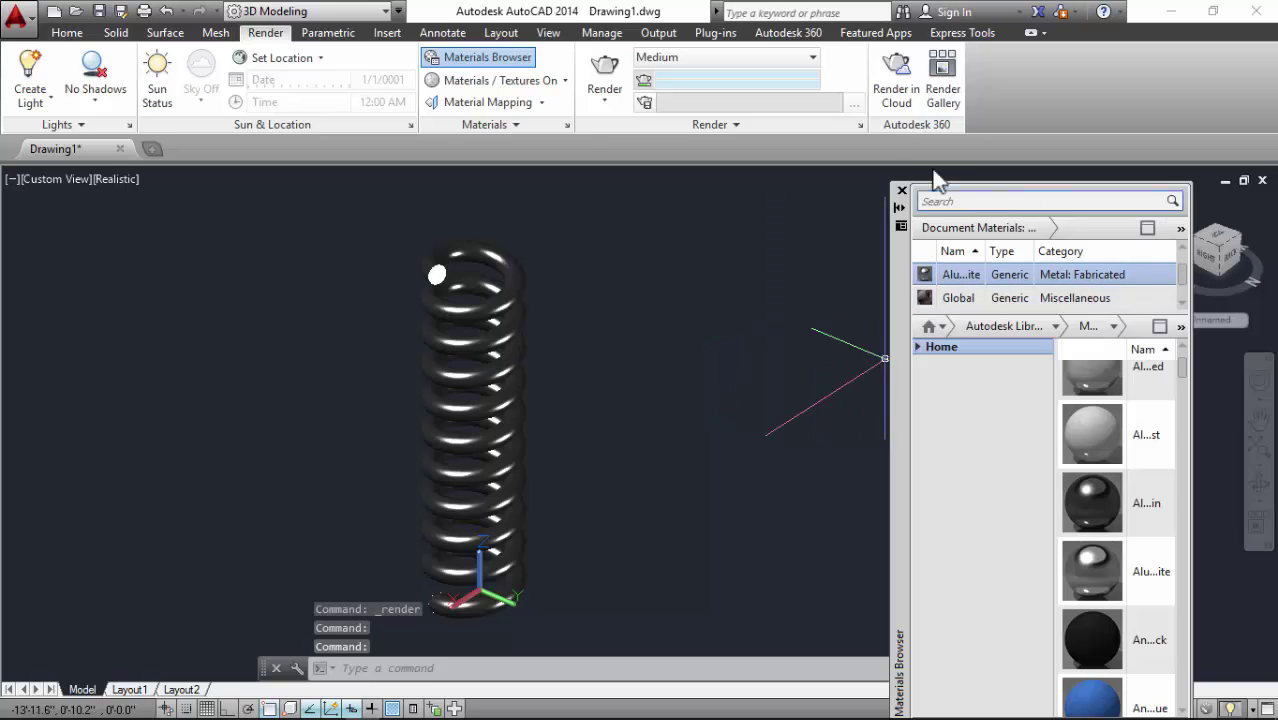
left_click(902, 191)
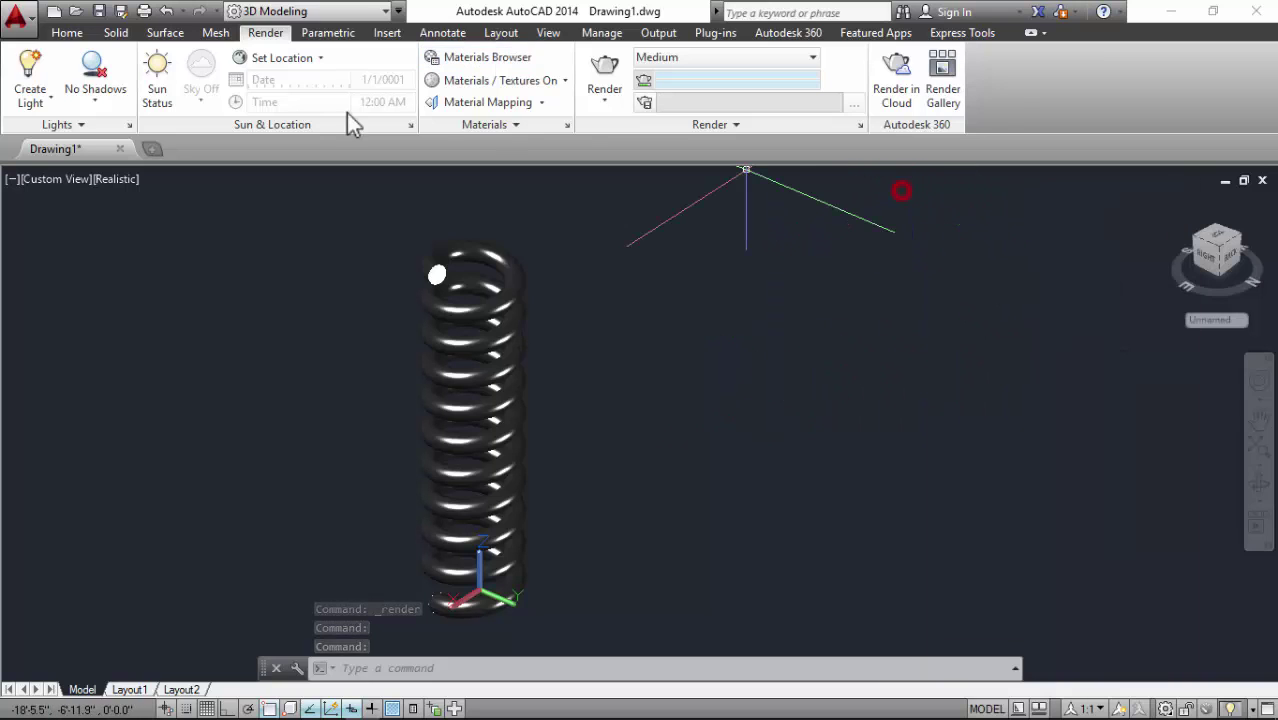
Step: In Top view, draw a rectangle enclosing the spring's base
left_click(74, 33)
left_click(790, 88)
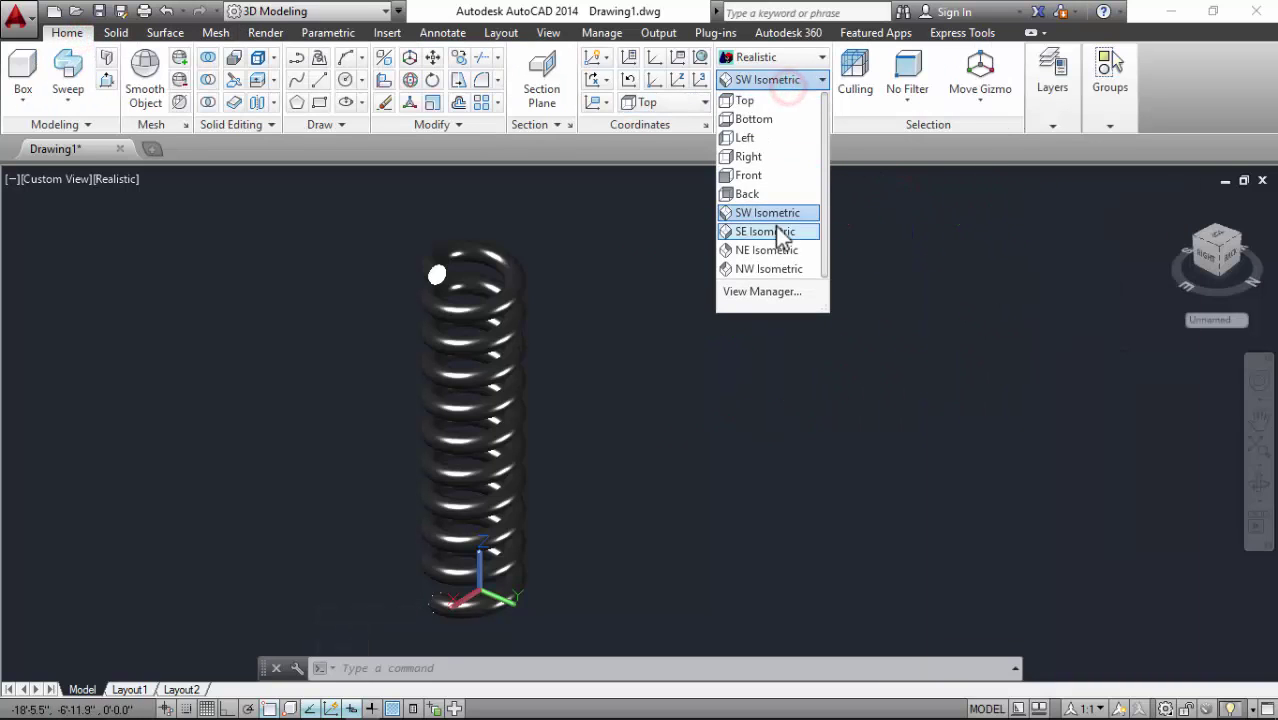
left_click(776, 212)
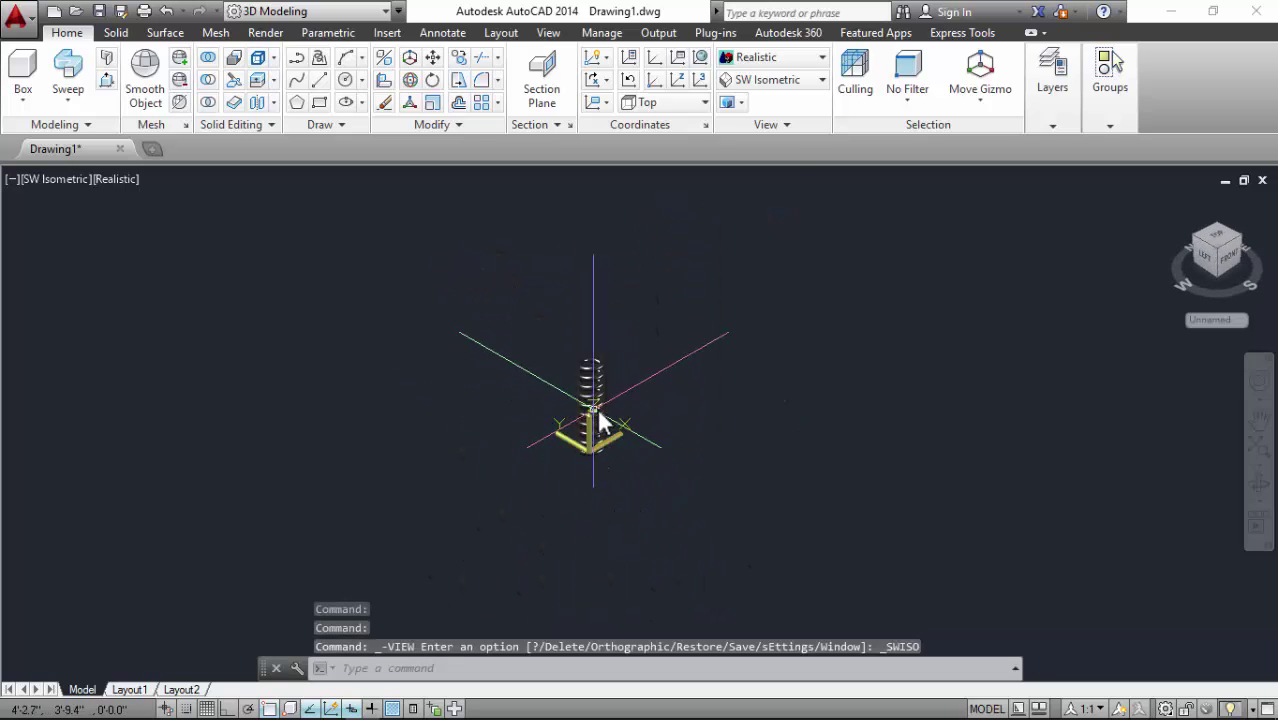
left_click(788, 86)
left_click(750, 96)
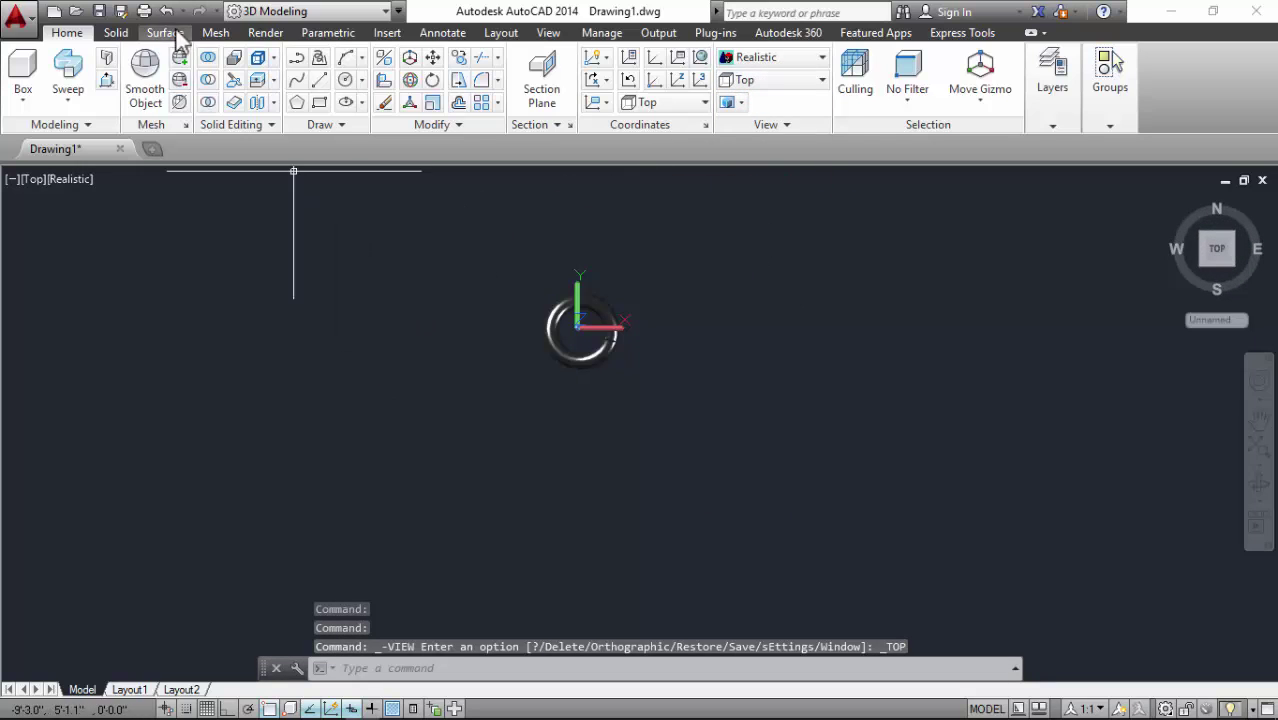
left_click(318, 102)
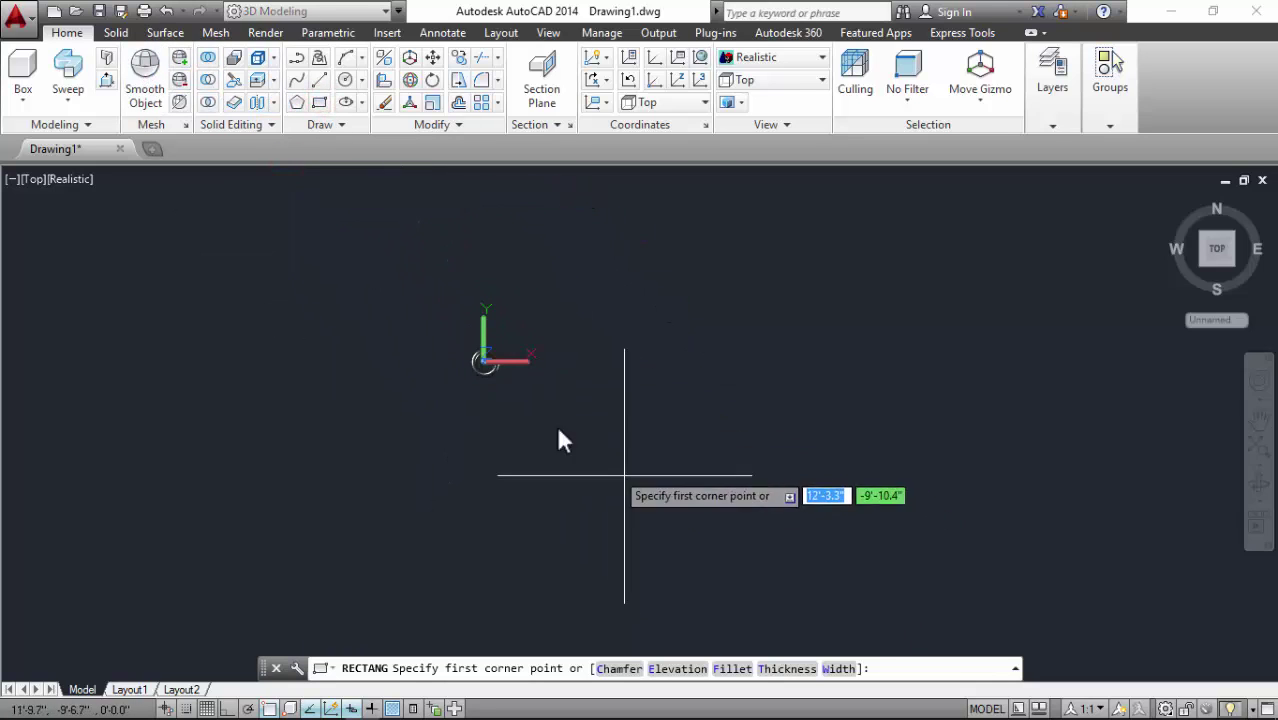
left_click(299, 205)
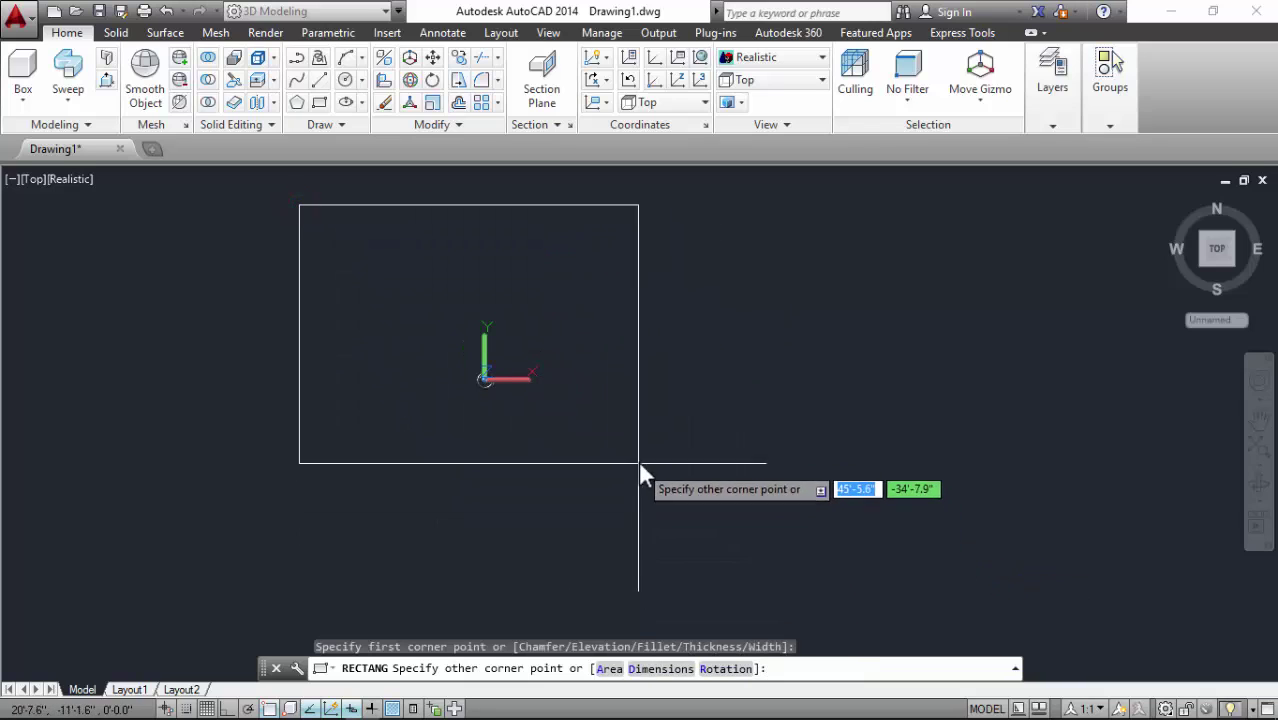
left_click(686, 450)
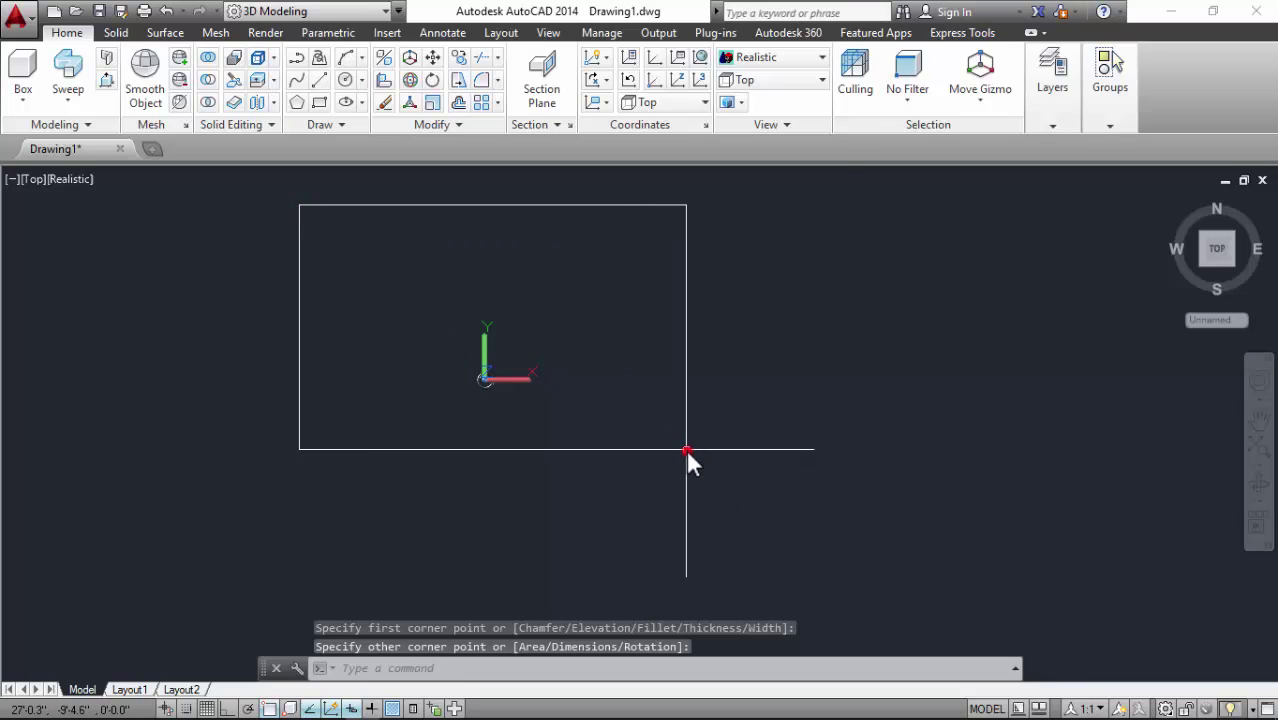
Step: Return to SW Isometric and extrude the rectangle 0.2 into a thin base slab
left_click(802, 82)
left_click(777, 213)
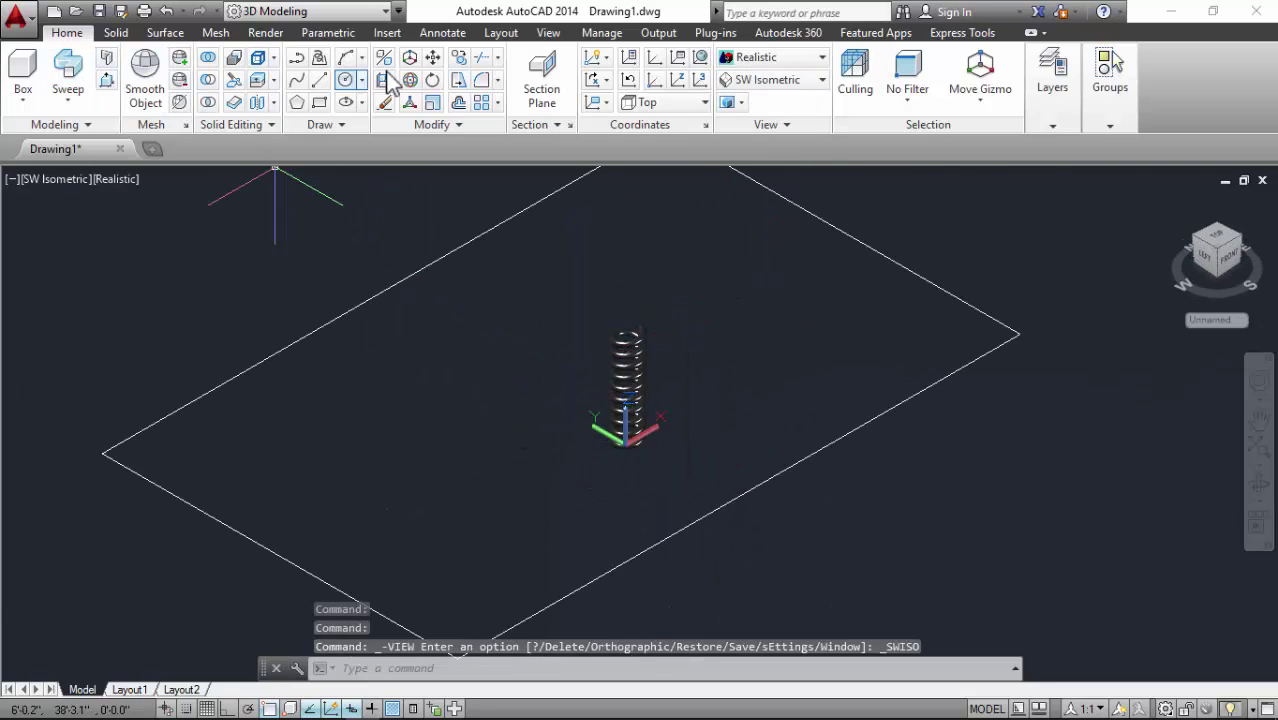
left_click(68, 100)
left_click(85, 130)
left_click(223, 430)
left_click(143, 555)
key("Return")
type(".2")
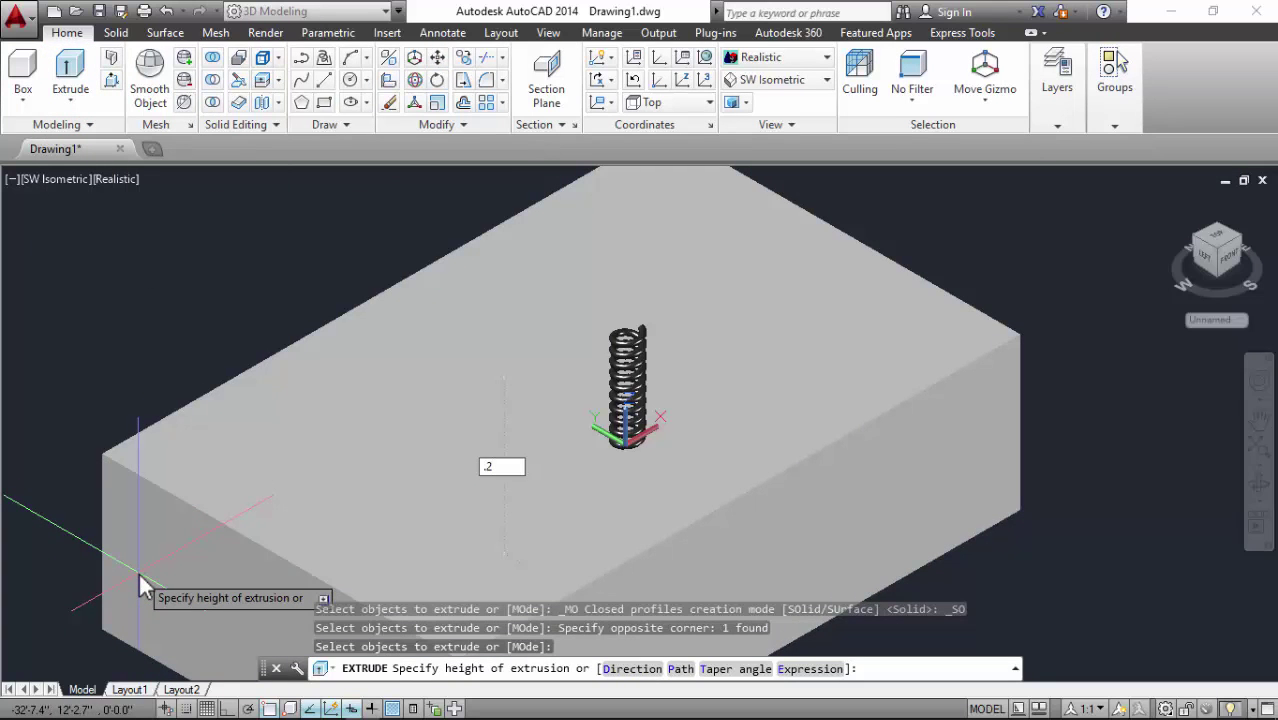
key("Return")
left_click(385, 424)
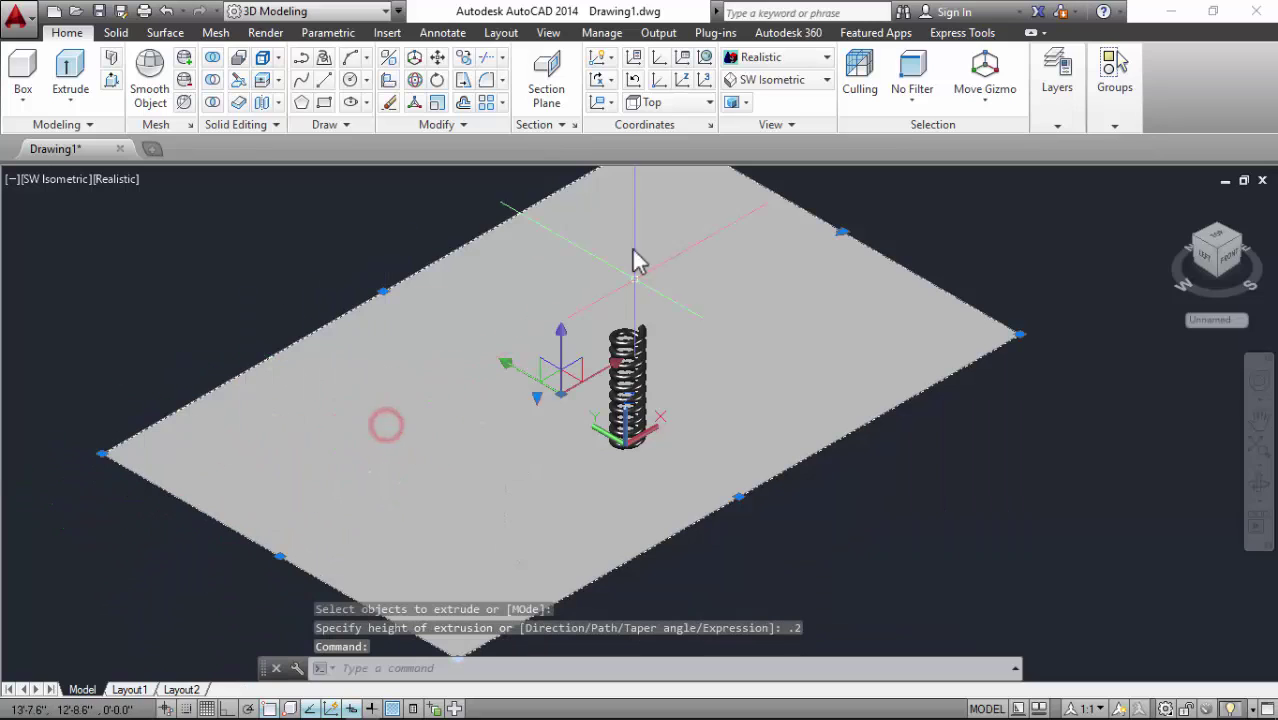
left_click(266, 33)
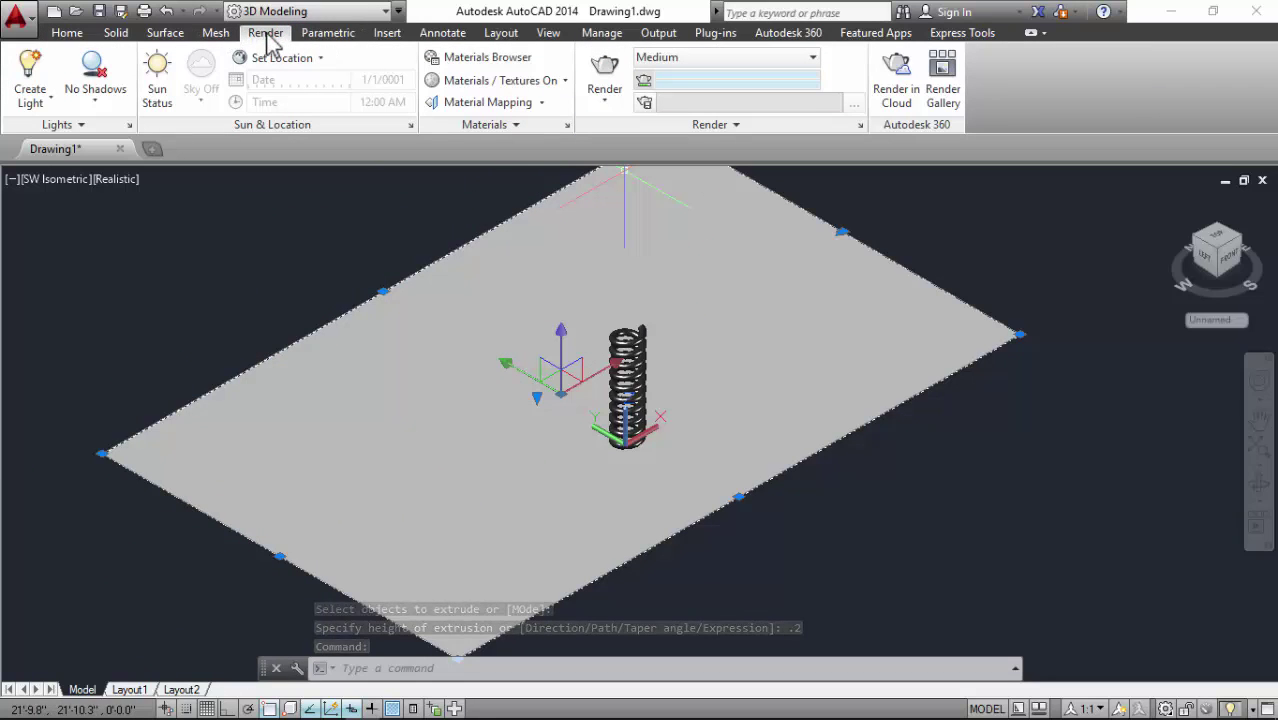
Step: Apply the wax wood material from the Finish category to the base slab, then close the library
left_click(518, 62)
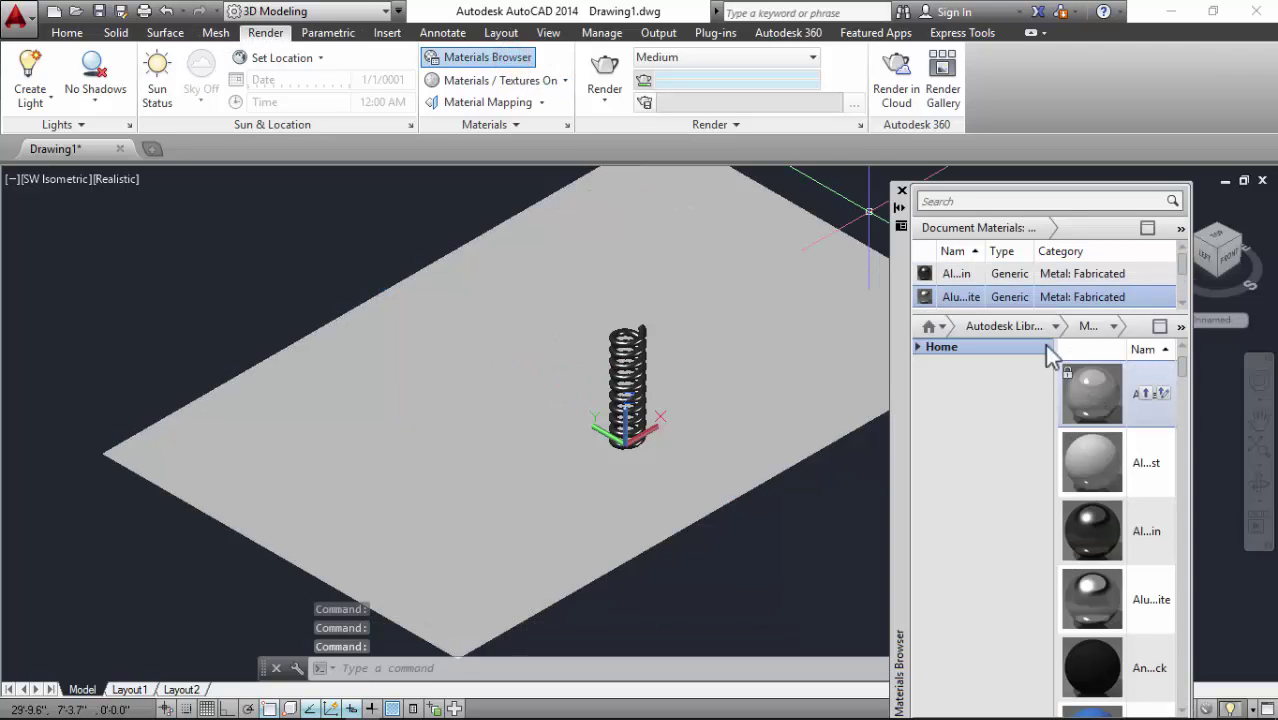
left_click(1056, 328)
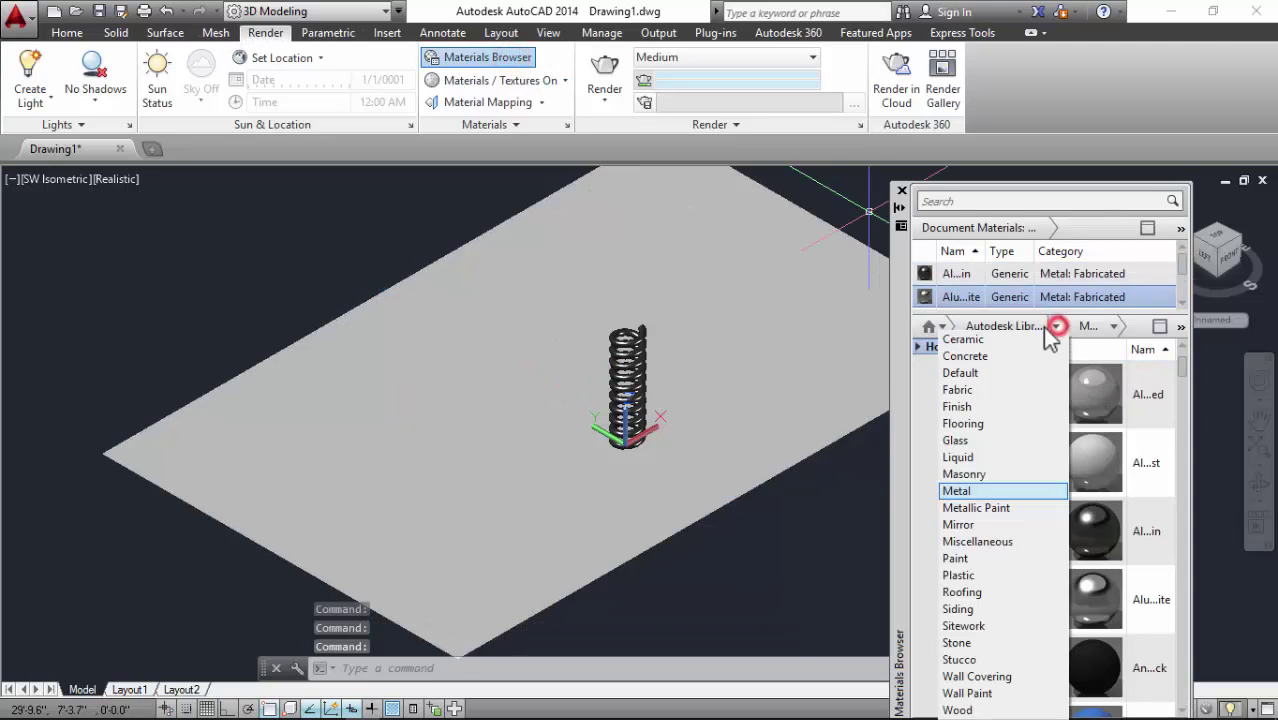
left_click(967, 410)
left_click(483, 513)
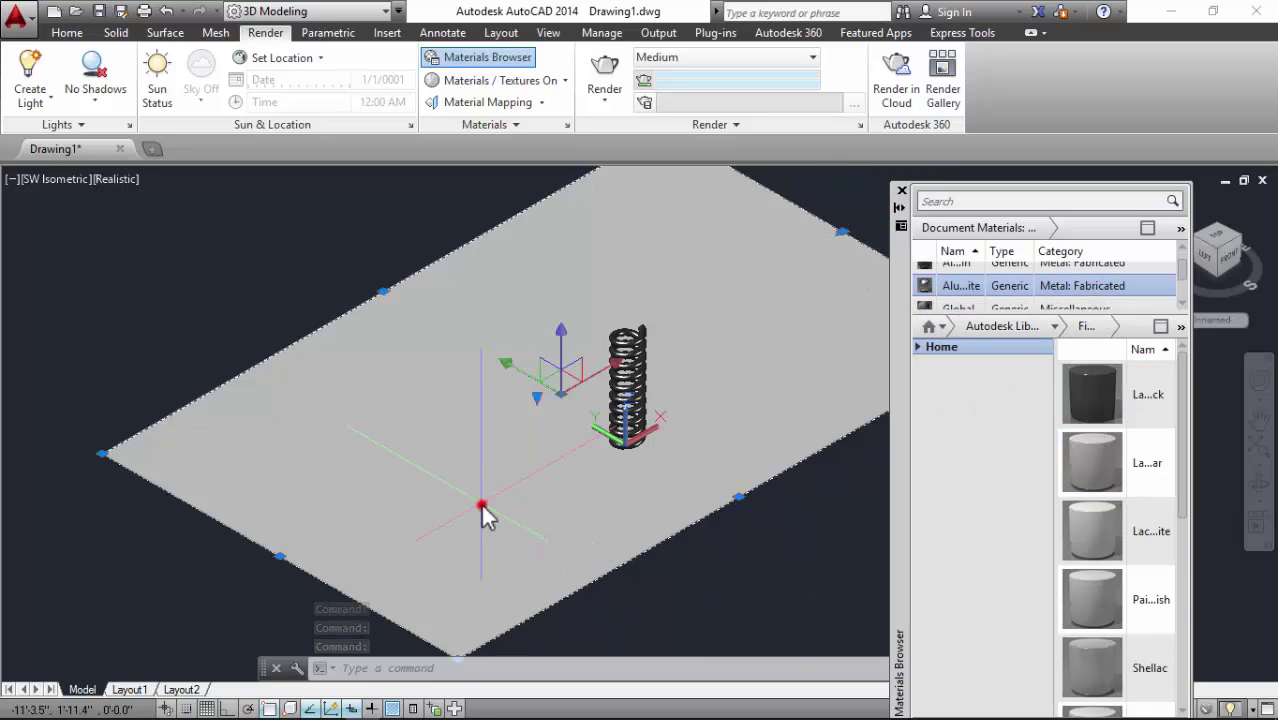
scroll(1145, 597, "down", 3)
scroll(1140, 590, "down", 3)
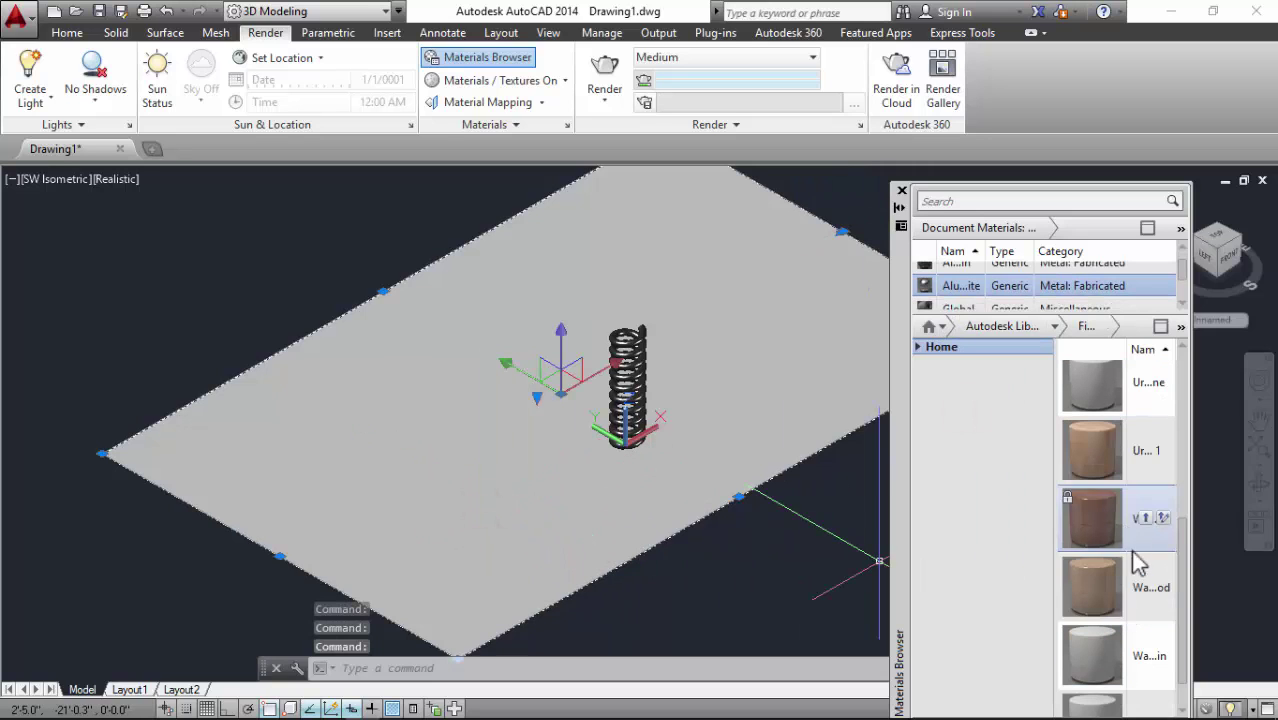
left_click(1150, 588)
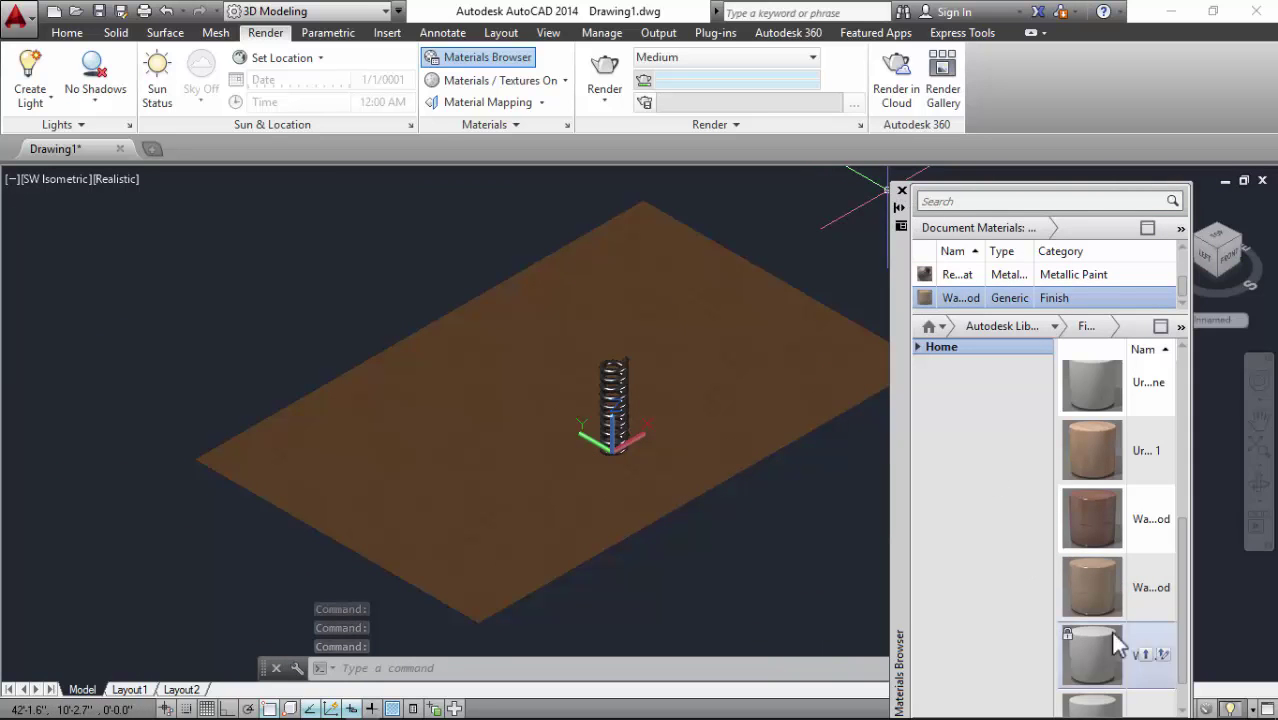
left_click(901, 191)
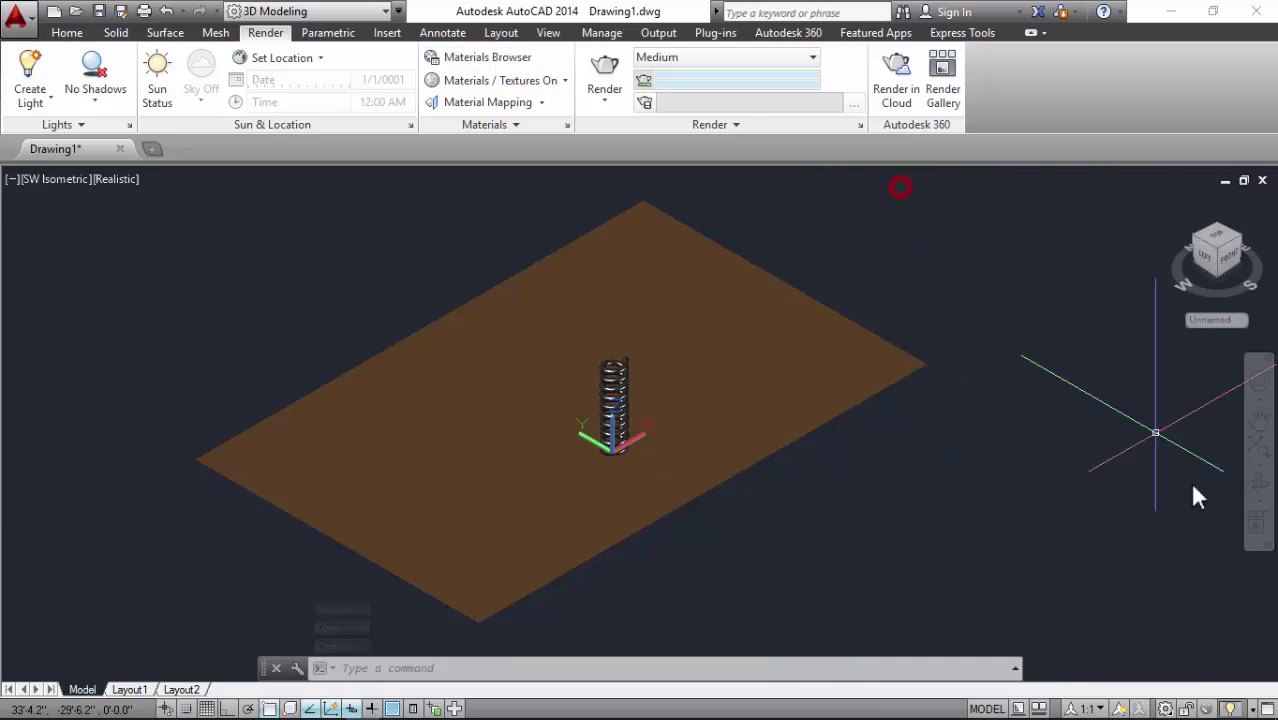
Step: Orbit and zoom in on the spring's bottom coil where it meets the wood slab
left_click(1256, 485)
left_click_drag(599, 427, 500, 435)
scroll(500, 435, "up", 3)
scroll(580, 452, "up", 3)
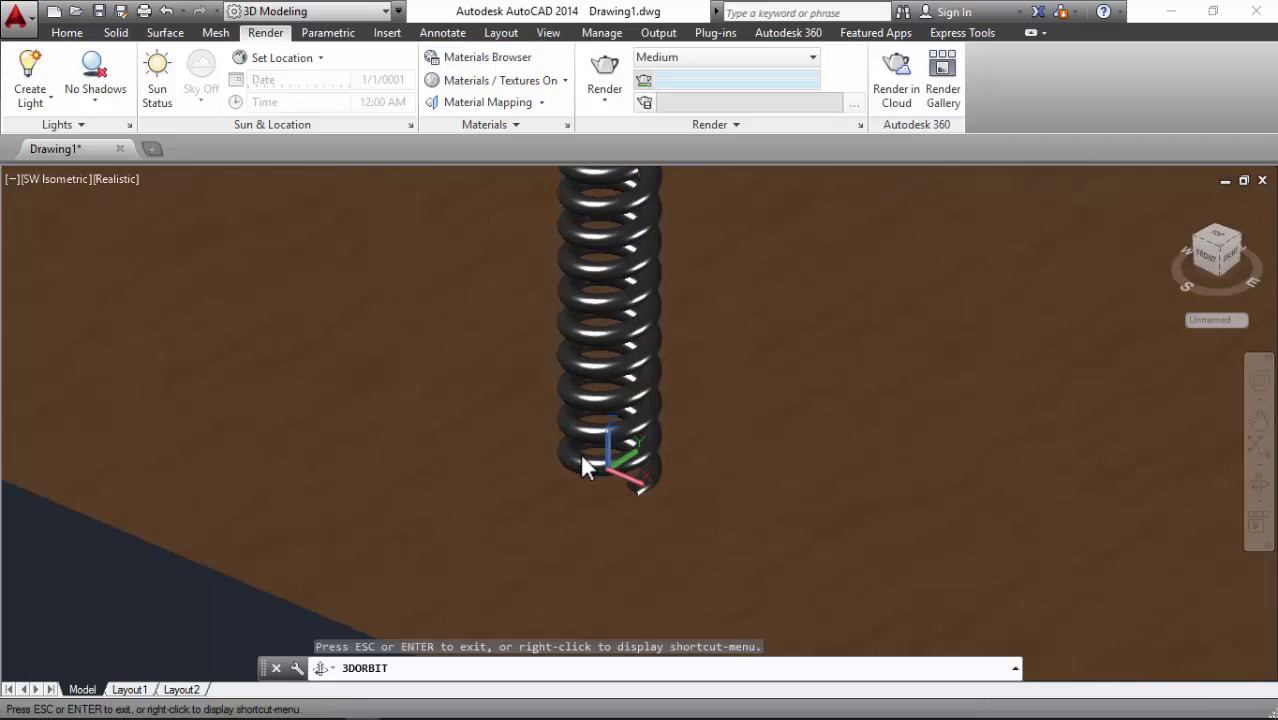
mouse_move(580, 452)
left_mouse_down()
mouse_move(505, 418)
mouse_move(350, 419)
left_mouse_up()
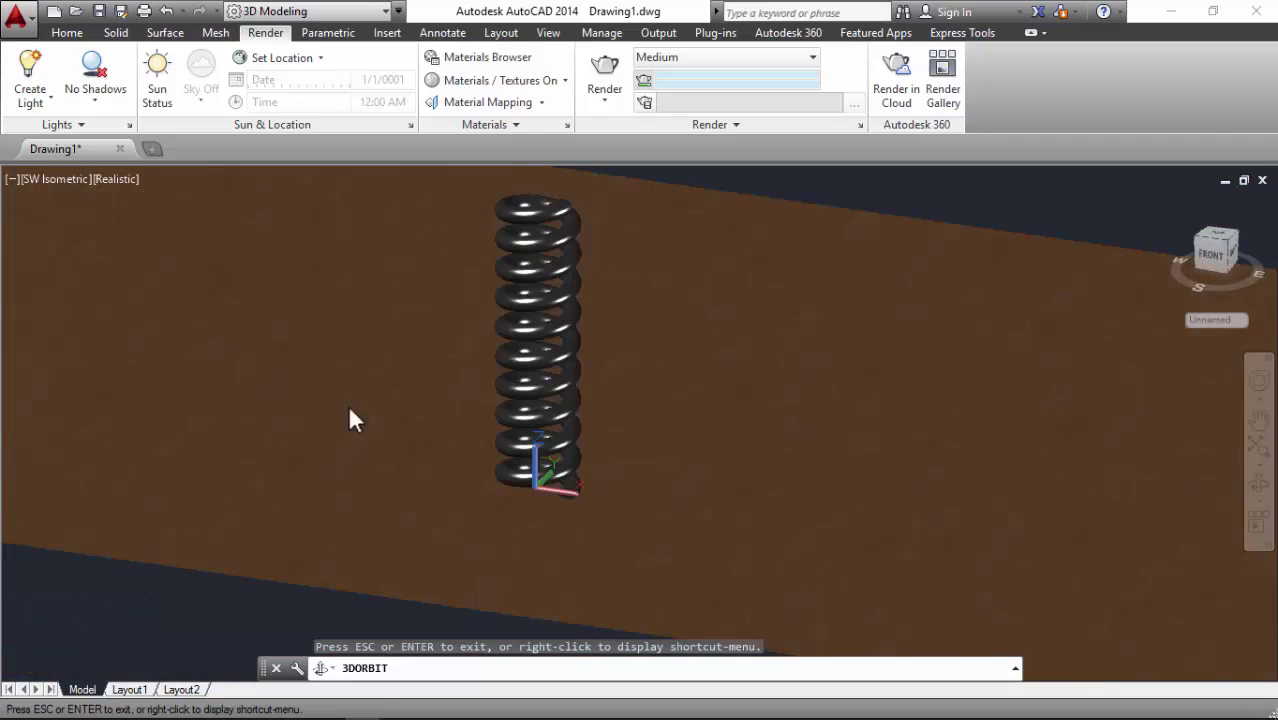
mouse_move(614, 358)
left_mouse_down()
mouse_move(742, 365)
mouse_move(707, 439)
mouse_move(833, 420)
mouse_move(713, 486)
mouse_move(648, 489)
mouse_move(640, 525)
mouse_move(434, 399)
mouse_move(579, 465)
mouse_move(516, 448)
mouse_move(482, 471)
mouse_move(366, 482)
mouse_move(459, 513)
left_mouse_up()
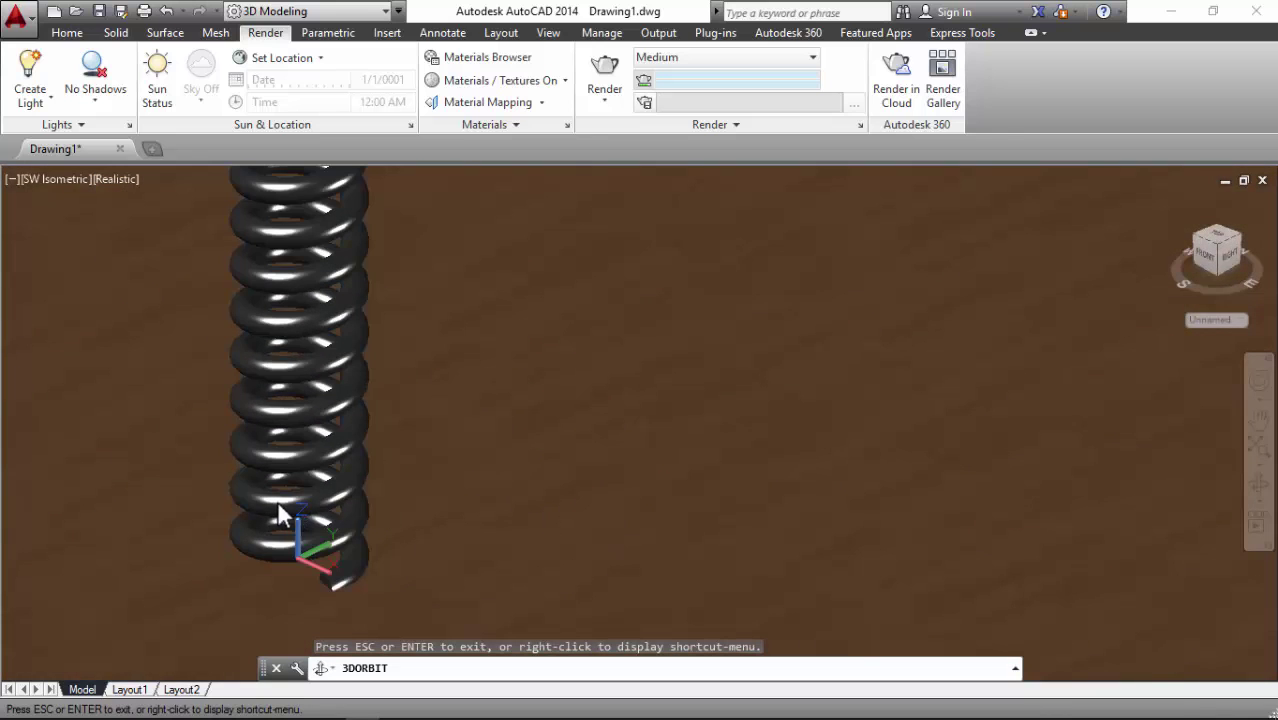
mouse_move(282, 513)
left_mouse_down()
mouse_move(334, 448)
mouse_move(355, 565)
mouse_move(334, 578)
left_mouse_up()
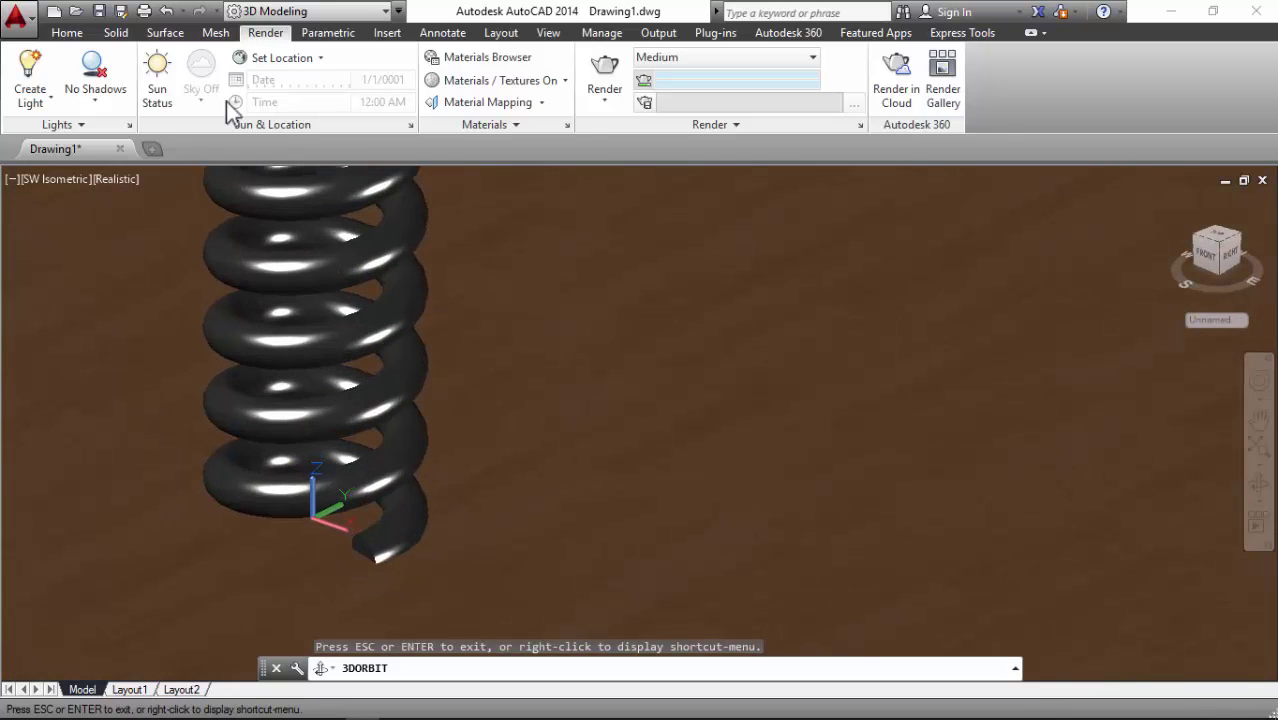
Step: Move the spring 0.2 straight up with Ortho turned on
left_click(68, 33)
left_click(437, 60)
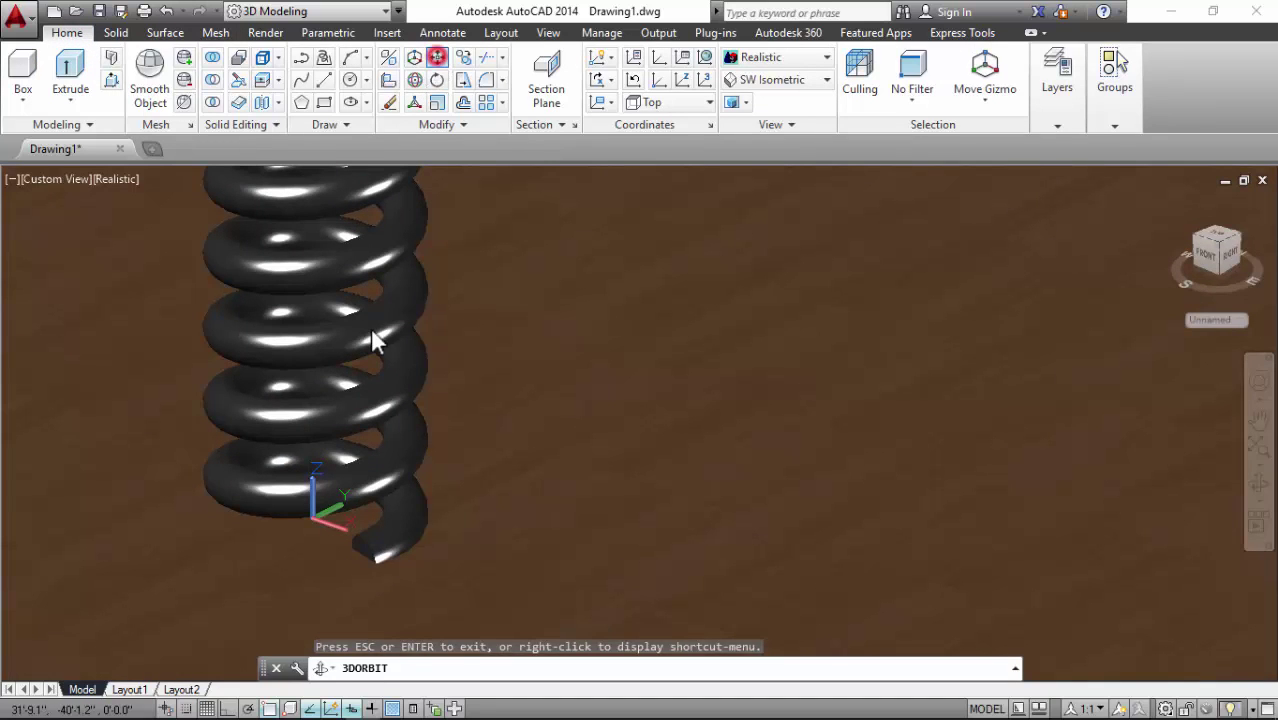
left_click(349, 270)
key("Return")
left_click(377, 419)
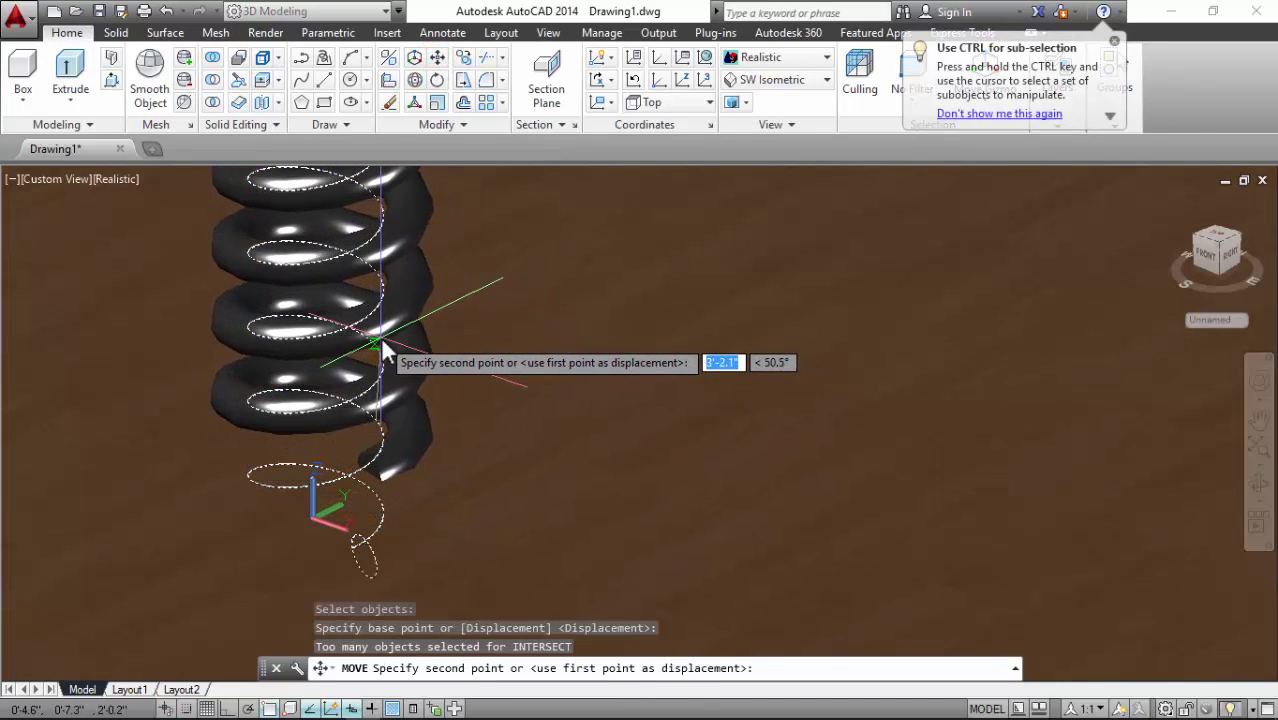
key("F8")
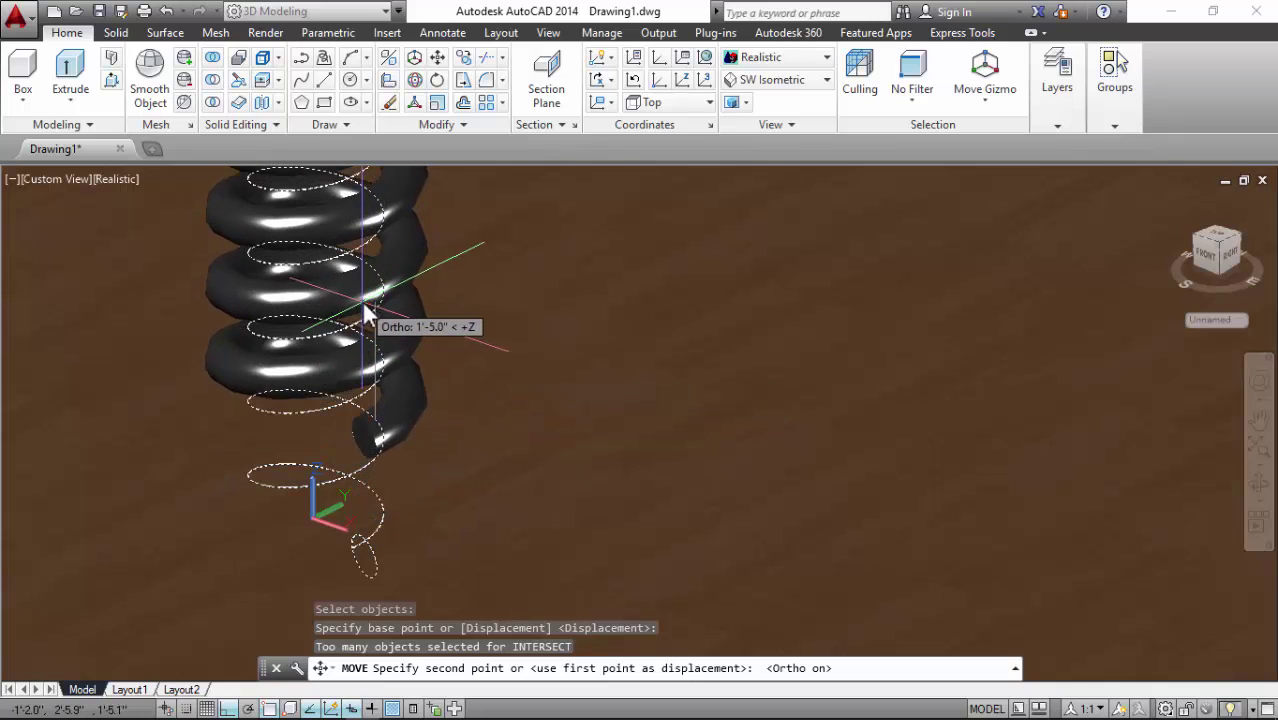
type(",")
key("Return")
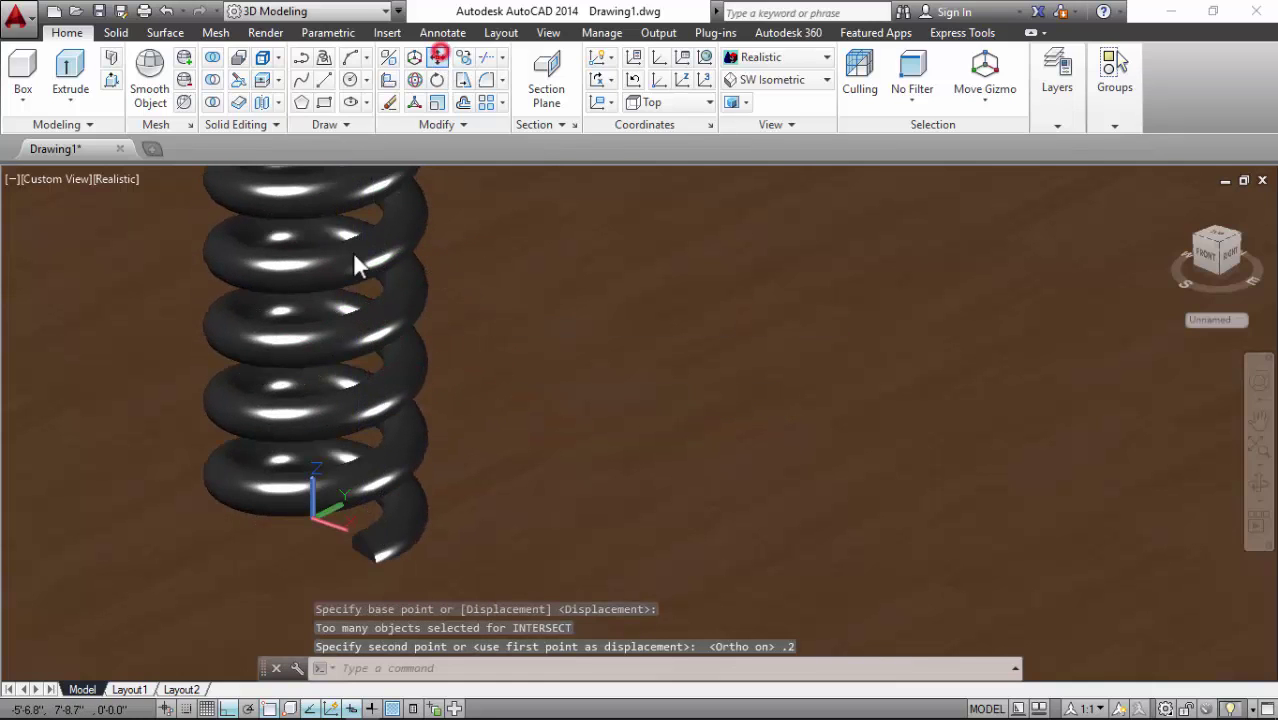
Step: Move the spring up a further 0.2 so it clears the plate
key("Return")
left_click(347, 255)
key("Return")
left_click(368, 472)
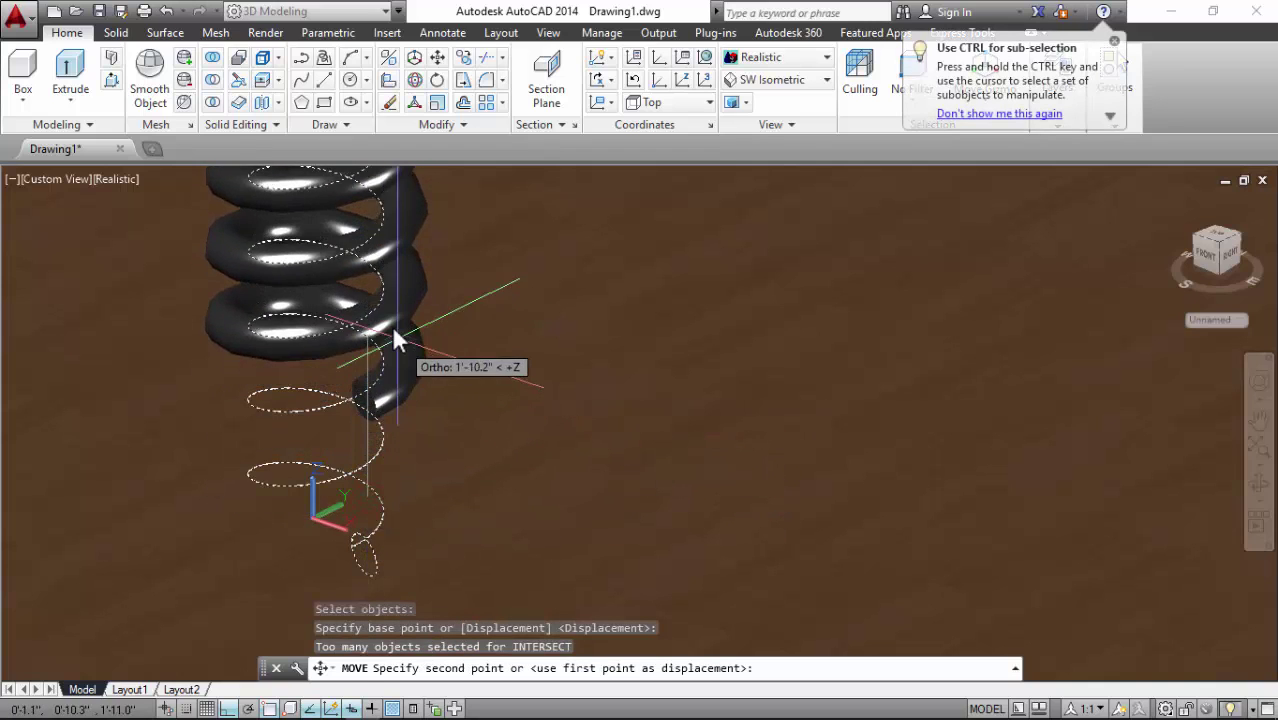
type(".2")
key("Return")
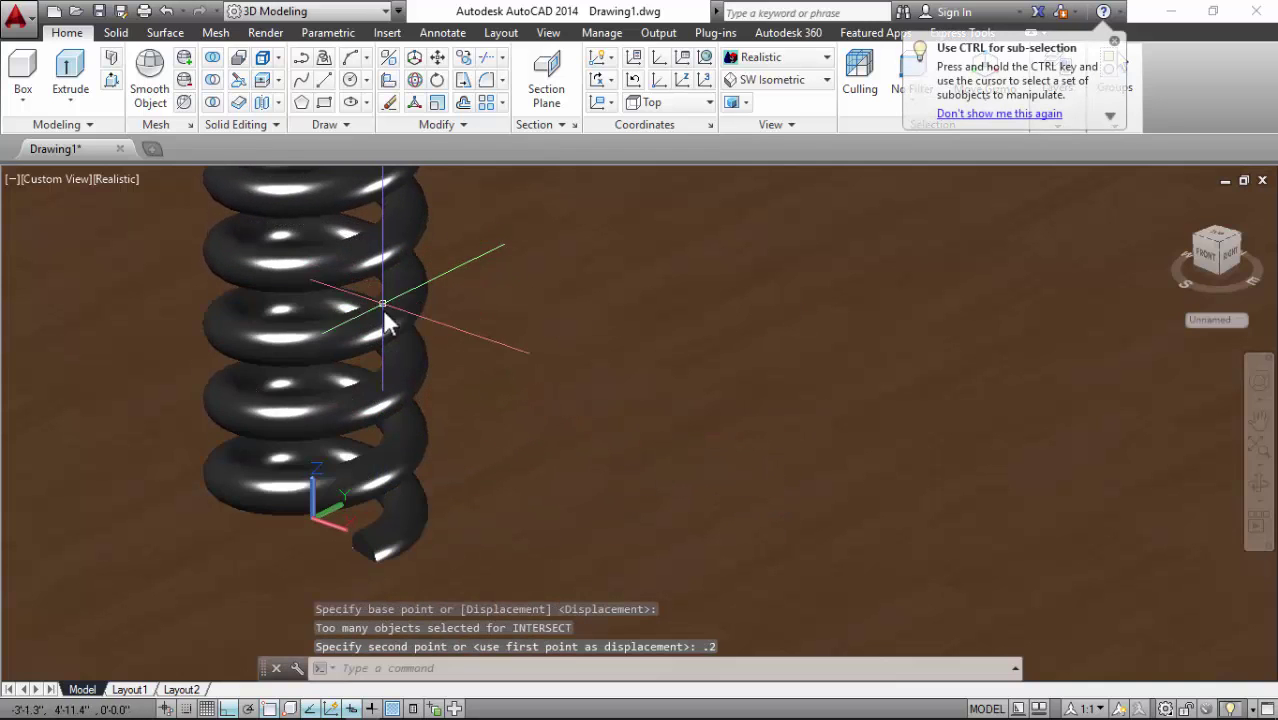
scroll(318, 443, "down", 3)
scroll(329, 456, "down", 1)
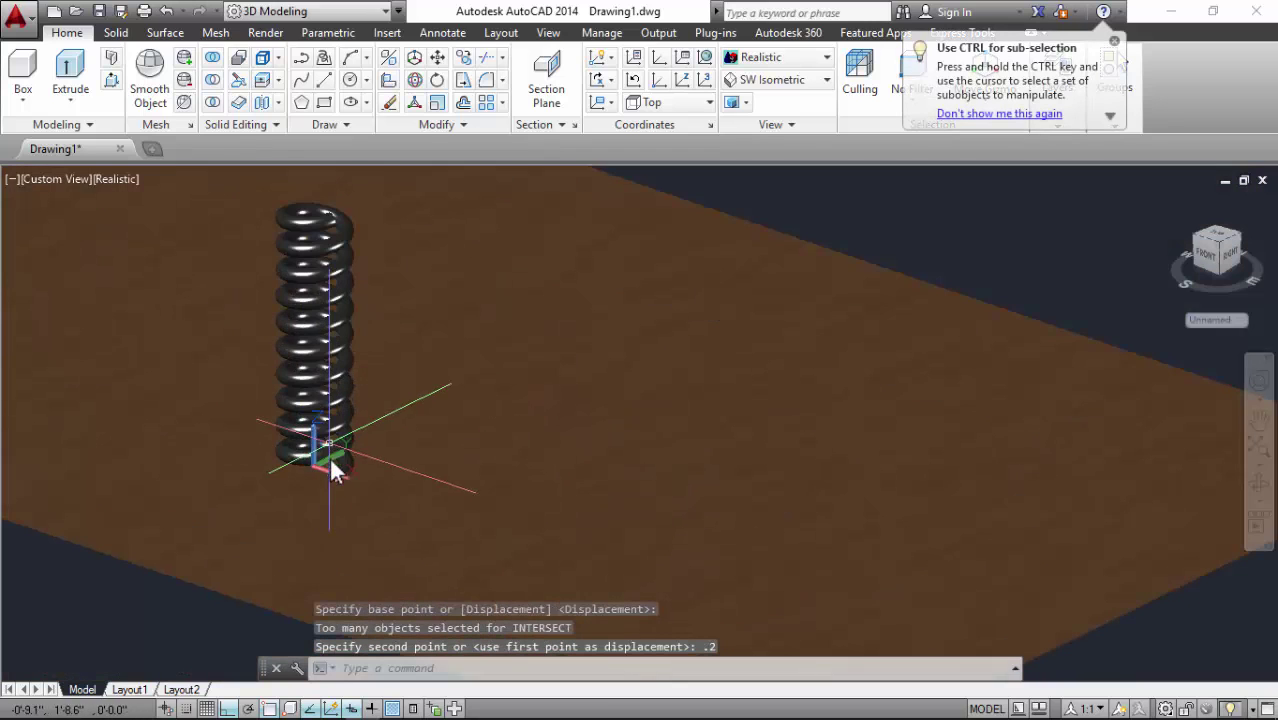
Step: Move the window-selected wood base plate 0.2 down
left_click(443, 60)
scroll(520, 270, "down", 2)
left_click(907, 238)
left_click(708, 405)
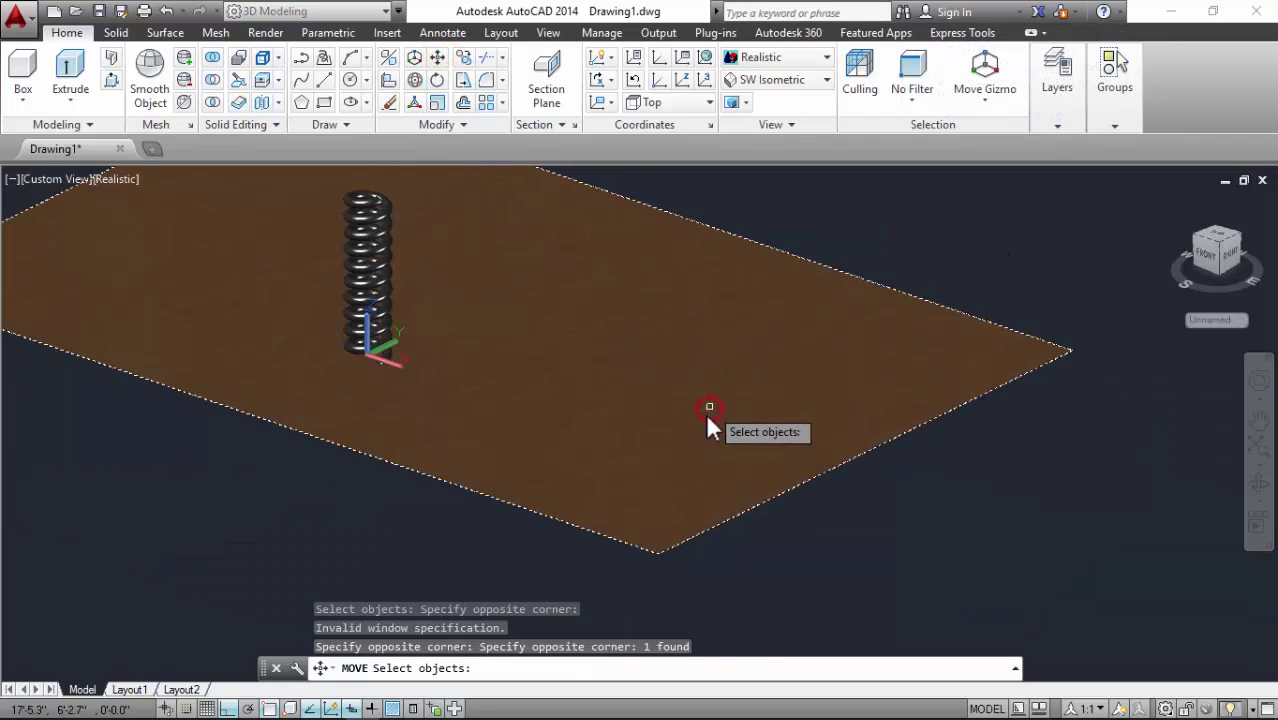
key("Return")
left_click(697, 403)
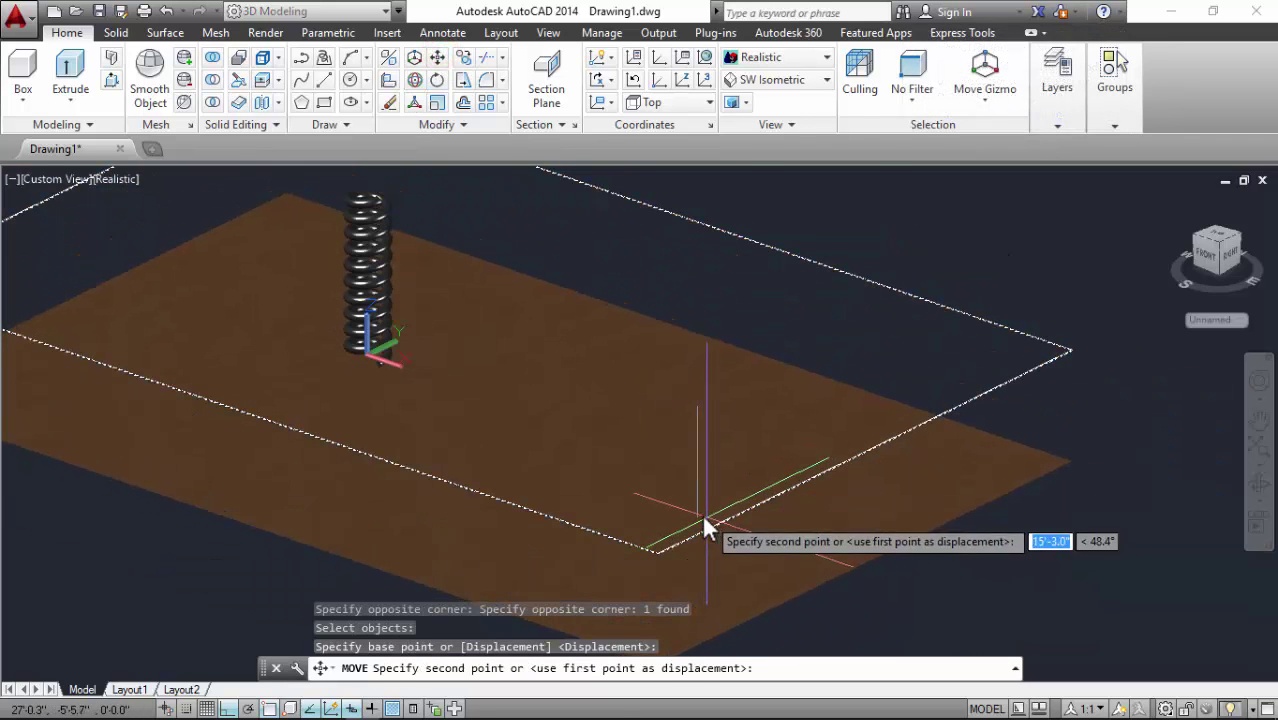
key("Return")
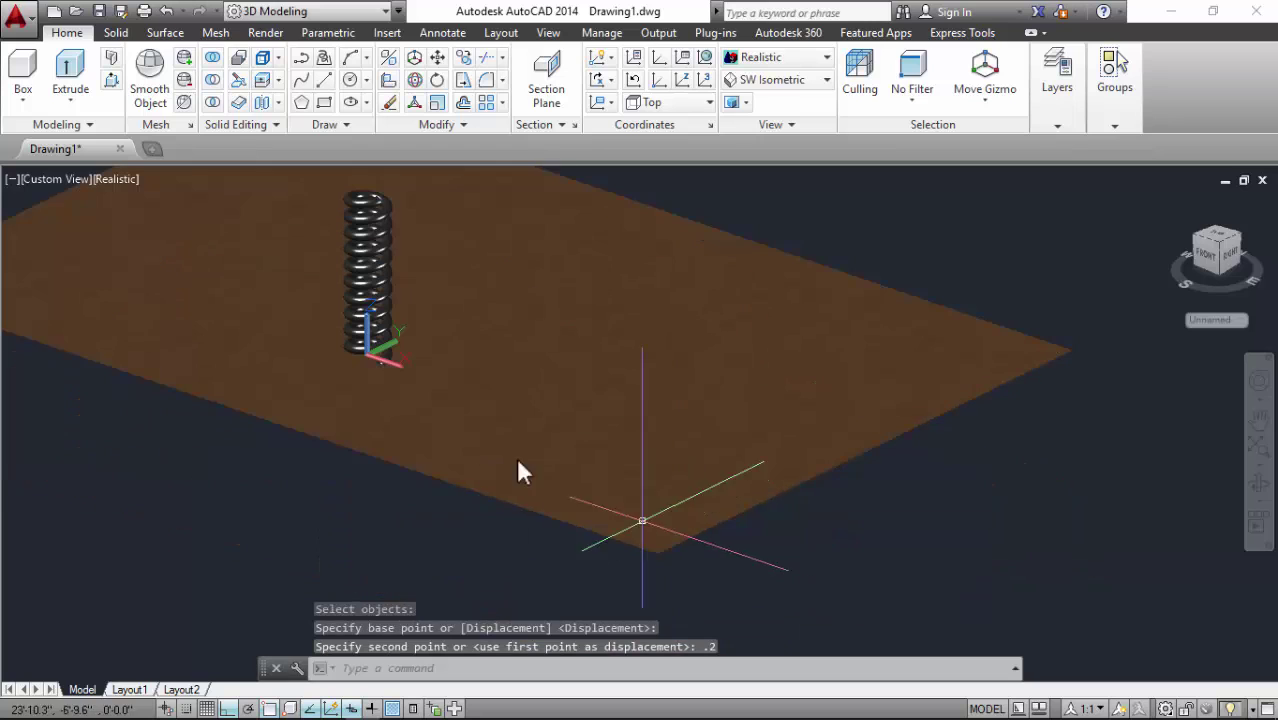
Step: Zoom and orbit until the plate is nearly edge-on
scroll(371, 373, "up", 3)
scroll(376, 399, "up", 2)
scroll(376, 399, "down", 5)
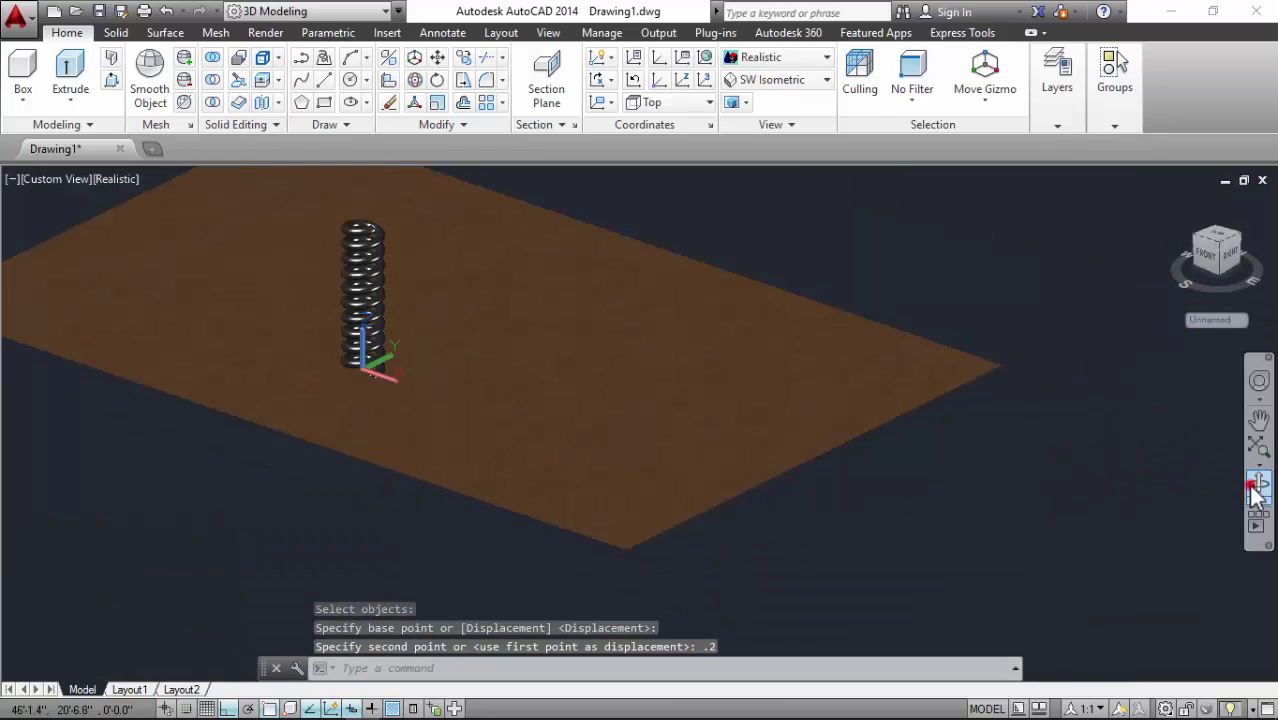
left_click(1257, 488)
mouse_move(483, 367)
left_mouse_down()
mouse_move(546, 344)
mouse_move(555, 388)
left_mouse_up()
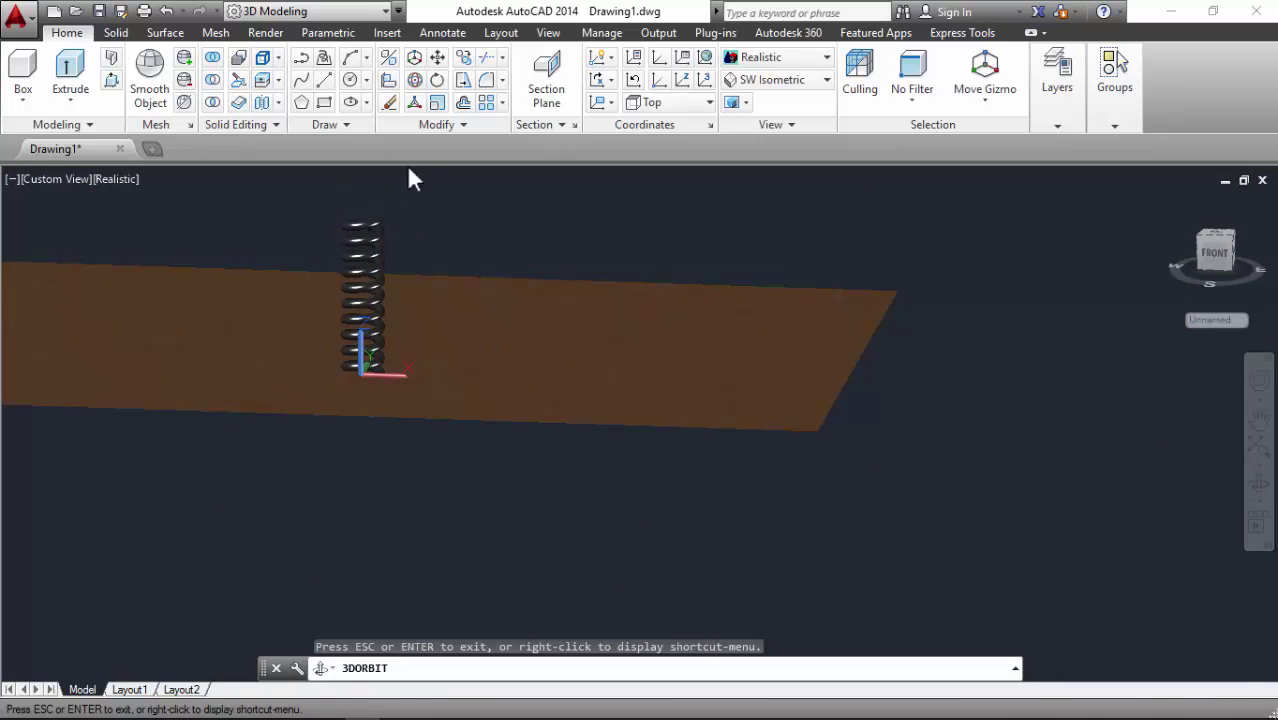
key("Escape")
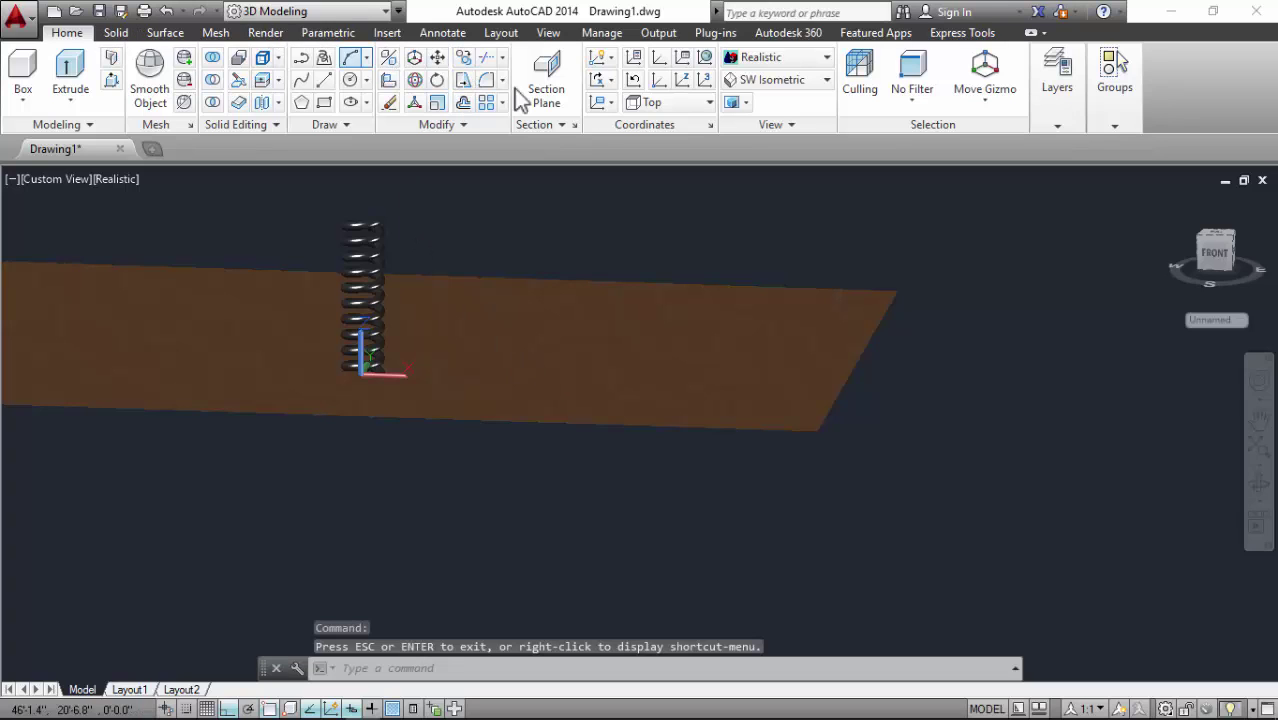
Step: Lower the window-selected plate by another 0.2
left_click(438, 57)
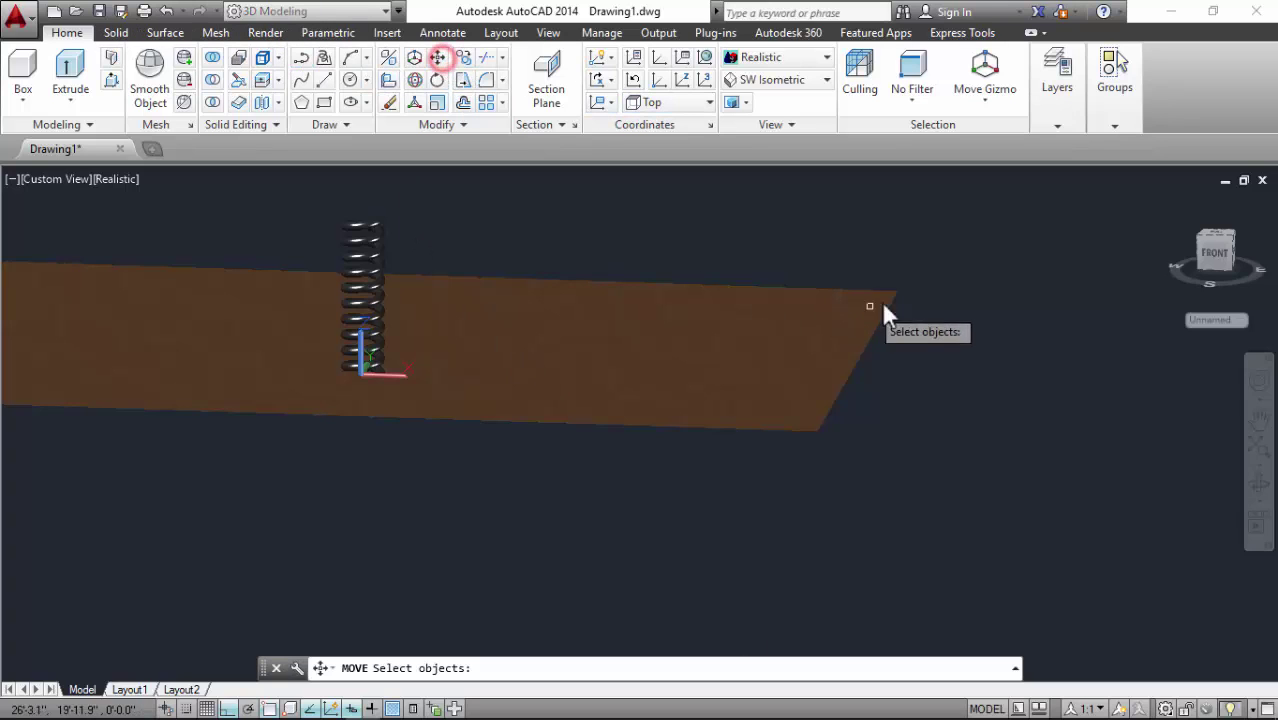
left_click(913, 277)
left_click(621, 499)
key("Return")
left_click(620, 480)
type("-2")
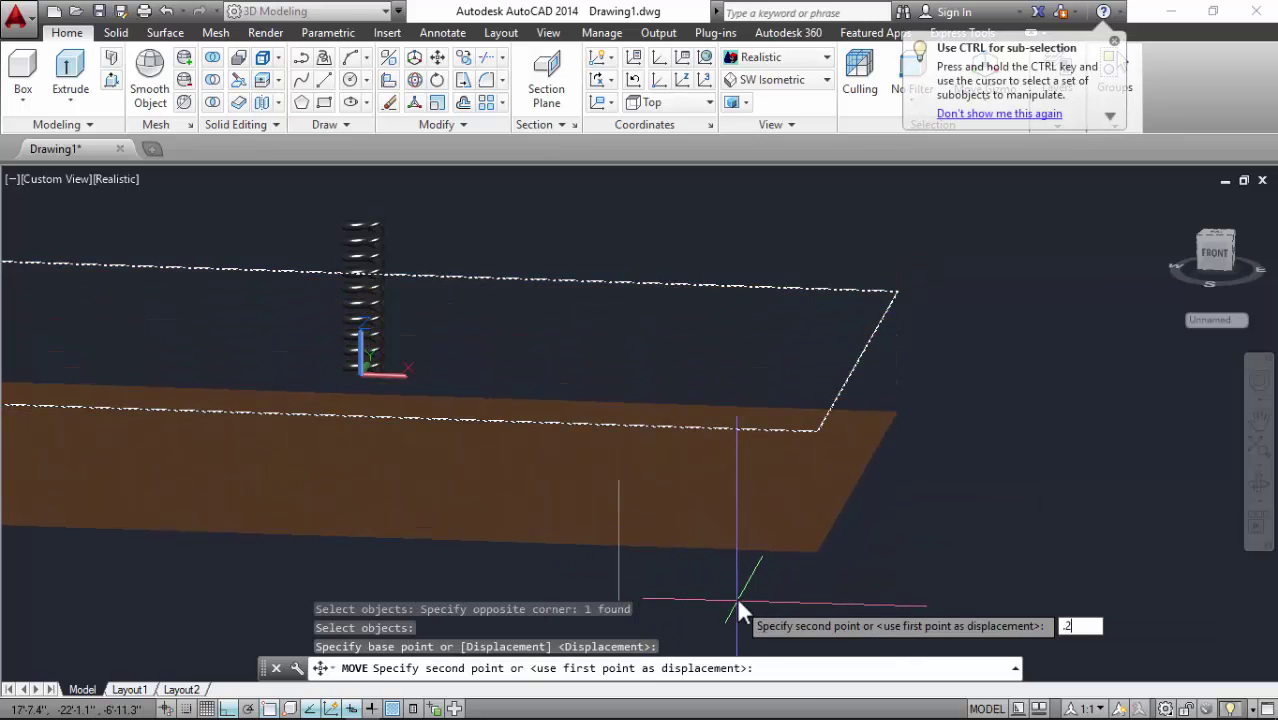
key("Return")
Step: Zoom in and orbit around the spring's bottom end to inspect the gap
scroll(317, 336, "up", 2)
scroll(537, 489, "up", 3)
scroll(500, 449, "up", 2)
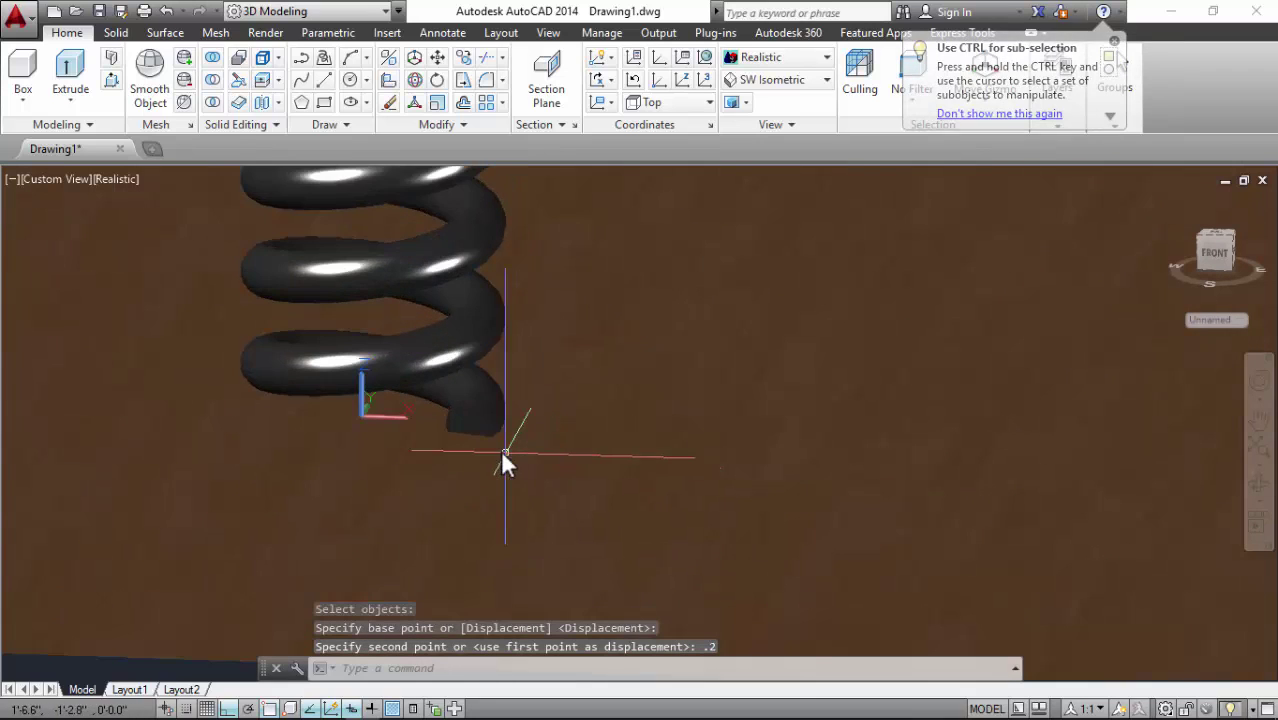
scroll(456, 468, "up", 2)
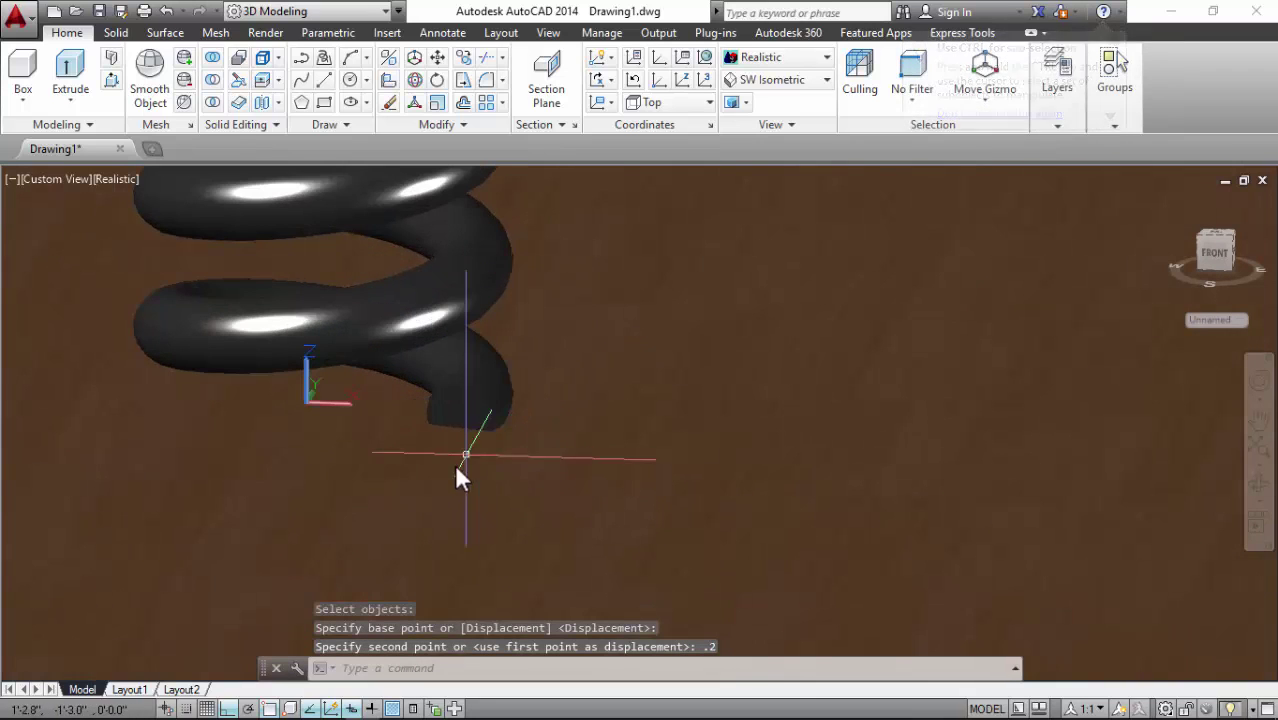
left_click(1262, 492)
mouse_move(538, 447)
left_mouse_down()
mouse_move(388, 441)
mouse_move(488, 502)
mouse_move(481, 484)
left_mouse_up()
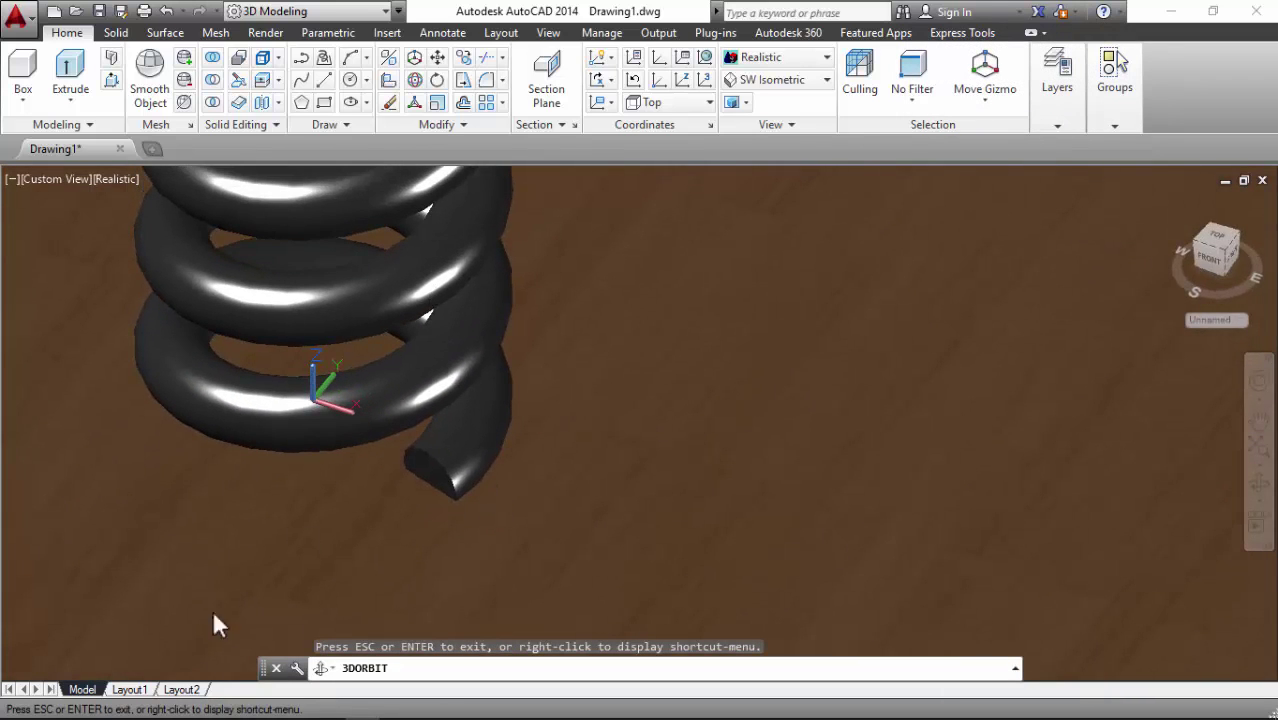
Step: Start moving the spring, then cancel the move
key("Escape")
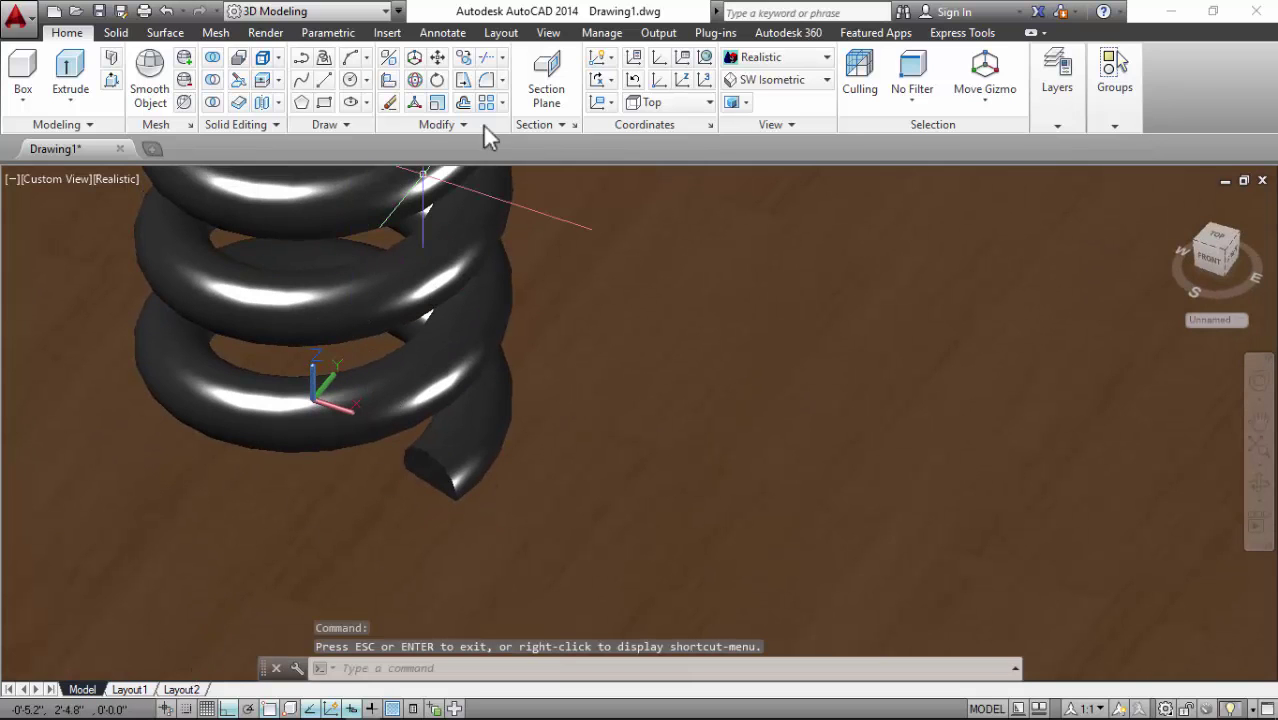
left_click(437, 57)
left_click(451, 369)
scroll(301, 399, "down", 3)
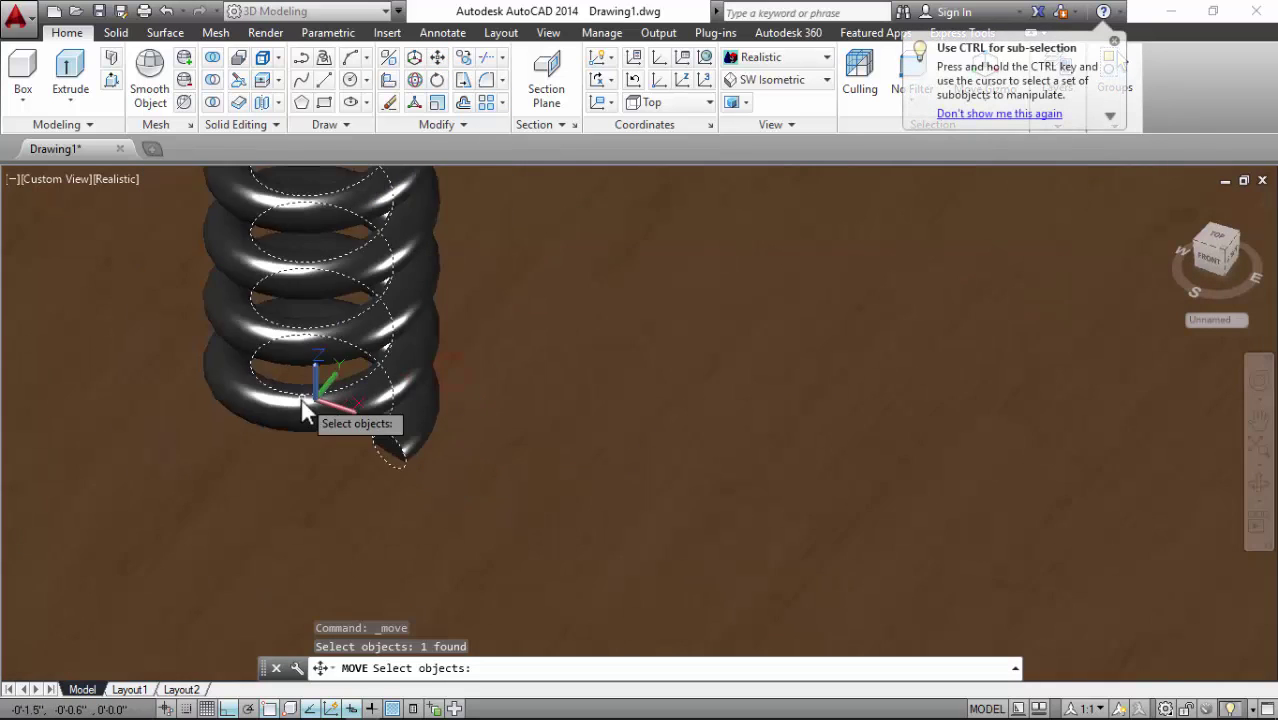
scroll(301, 397, "down", 2)
key("Escape")
Step: Move the base slab from its corner to a new position lower down
scroll(287, 300, "down", 3)
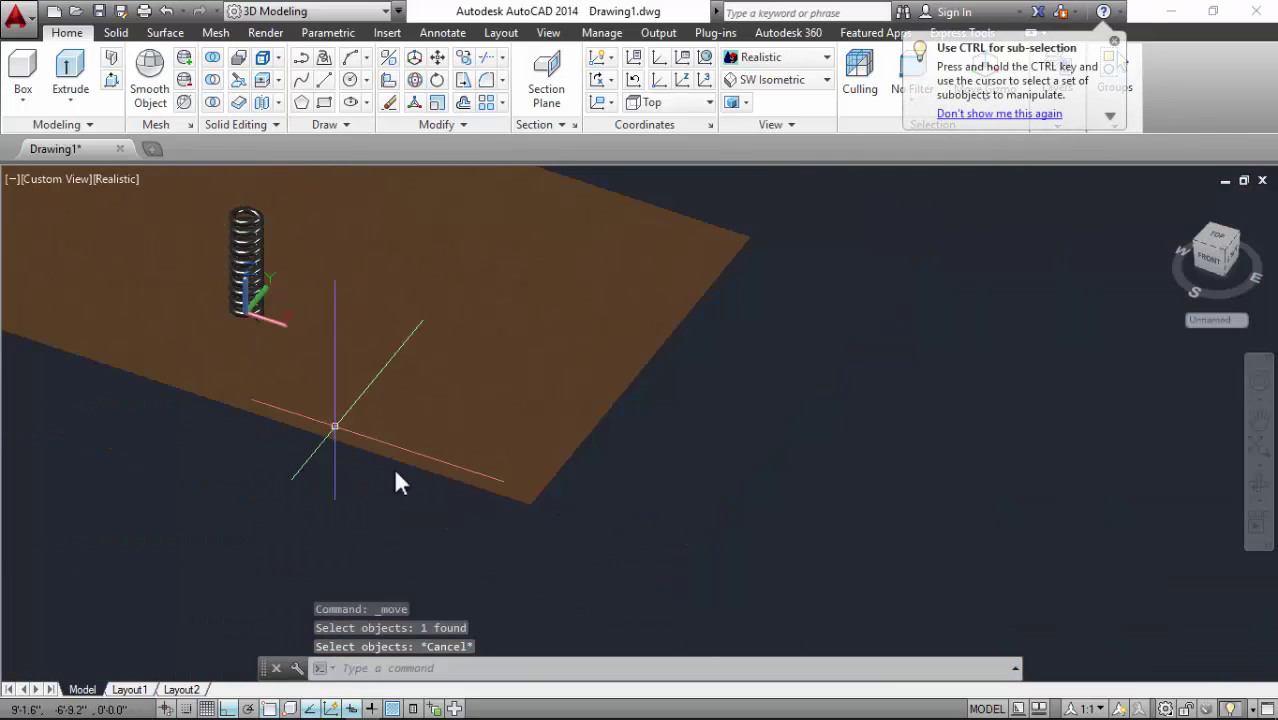
scroll(470, 515, "up", 4)
scroll(530, 433, "up", 2)
scroll(505, 480, "up", 2)
scroll(610, 350, "up", 3)
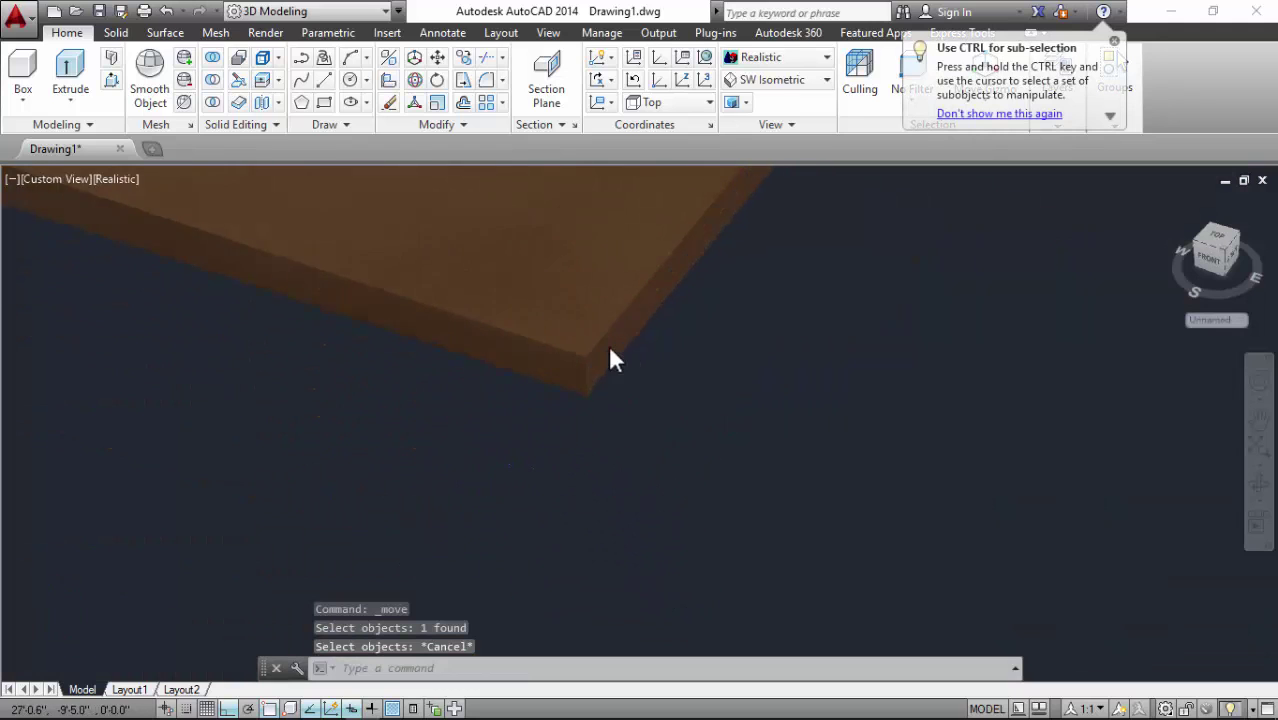
scroll(608, 350, "up", 2)
left_click(440, 60)
left_click(580, 290)
key("Return")
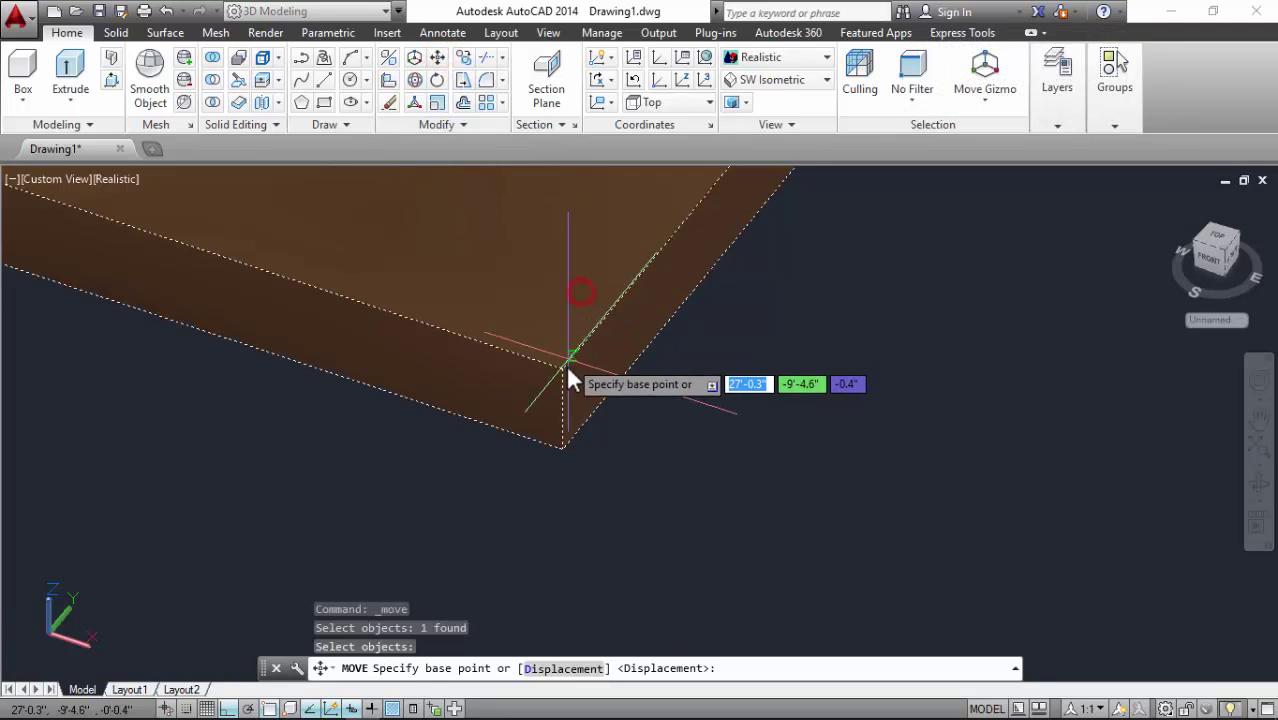
left_click(564, 371)
left_click(566, 460)
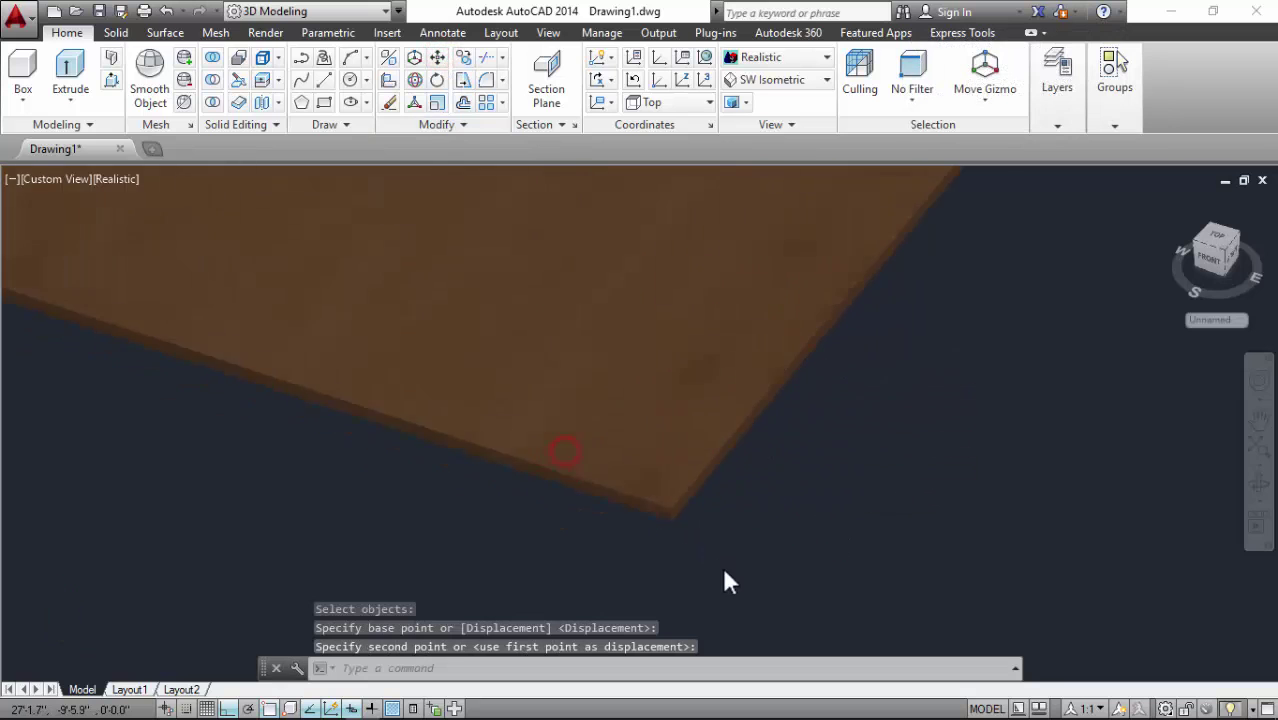
Step: Use MOVE to shift the spring from its bottom end onto the chosen point on the plate
scroll(722, 566, "down", 3)
scroll(748, 605, "down", 2)
scroll(724, 566, "down", 4)
scroll(686, 557, "up", 3)
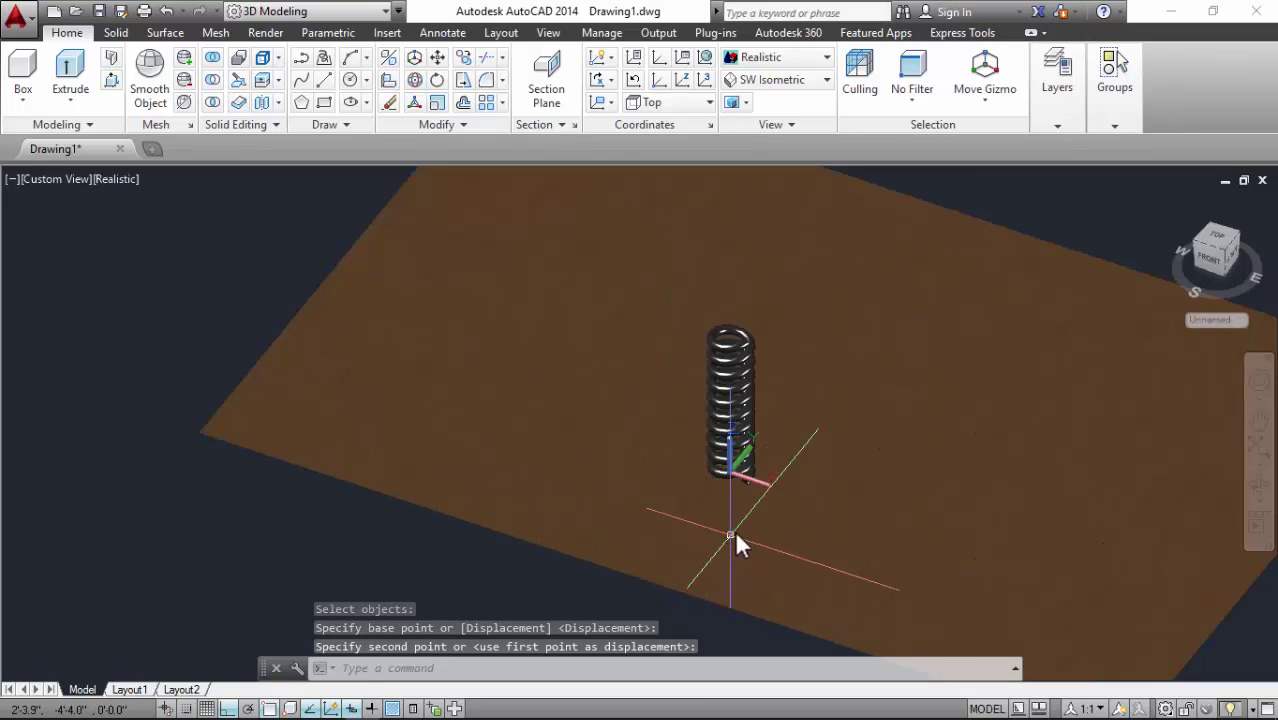
scroll(736, 543, "up", 3)
scroll(750, 486, "up", 2)
scroll(456, 425, "down", 2)
scroll(493, 402, "up", 2)
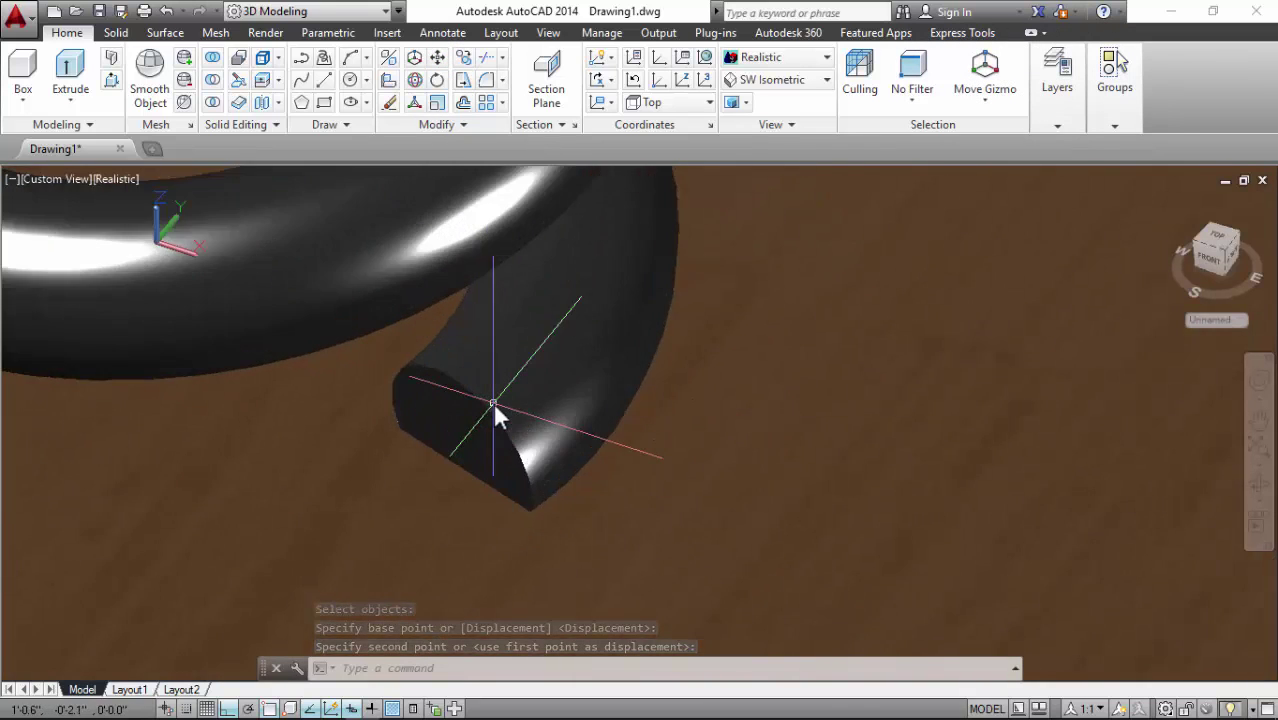
scroll(491, 432, "down", 2)
left_click(498, 416)
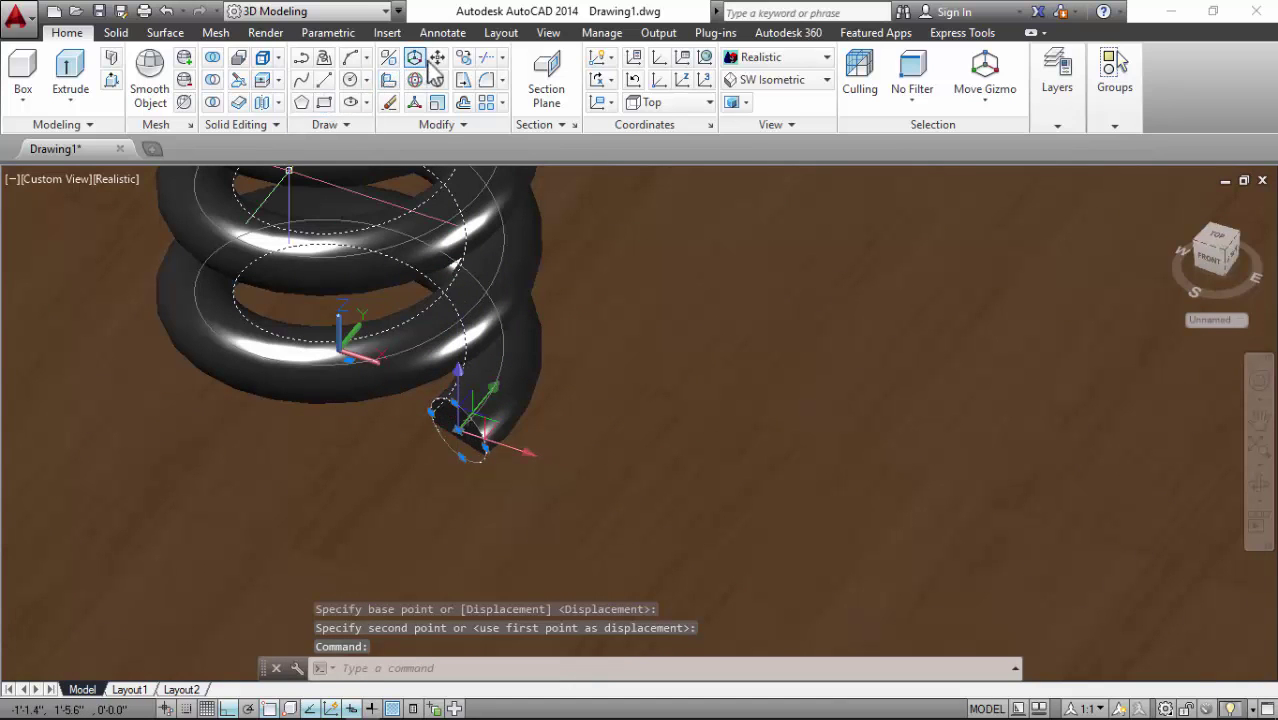
type("m")
key("Return")
left_click(457, 432)
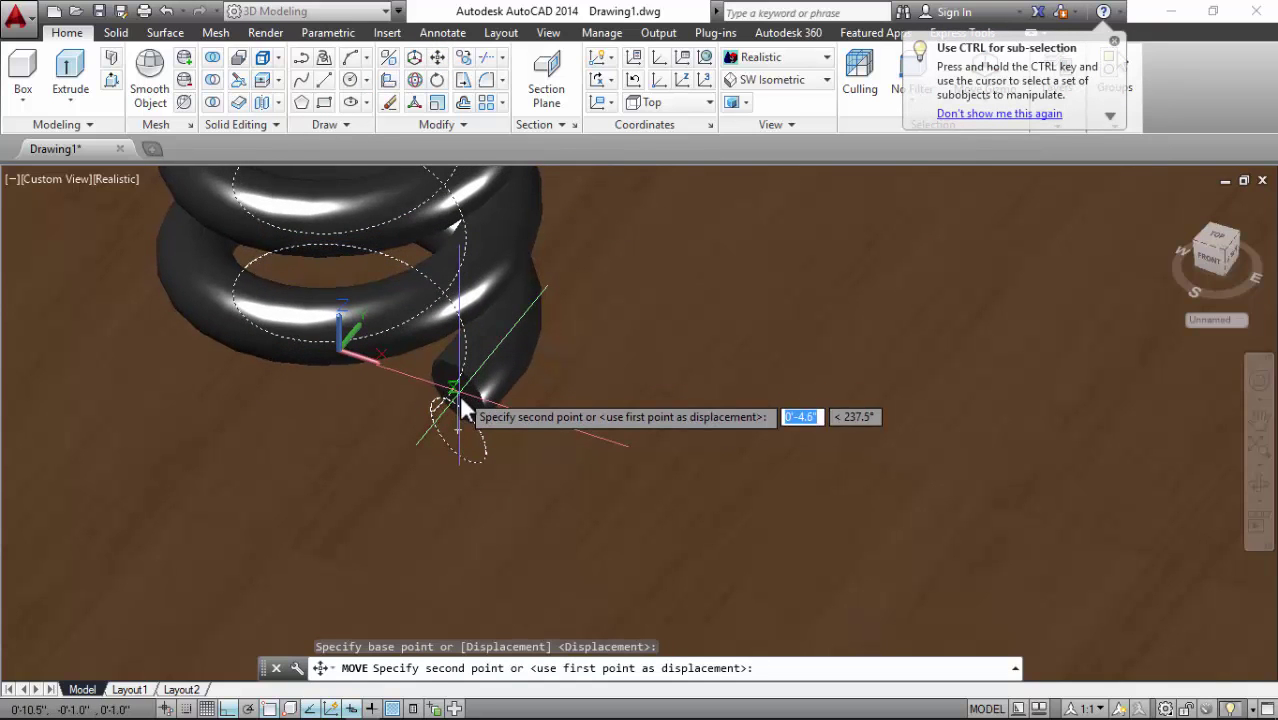
left_click(455, 399)
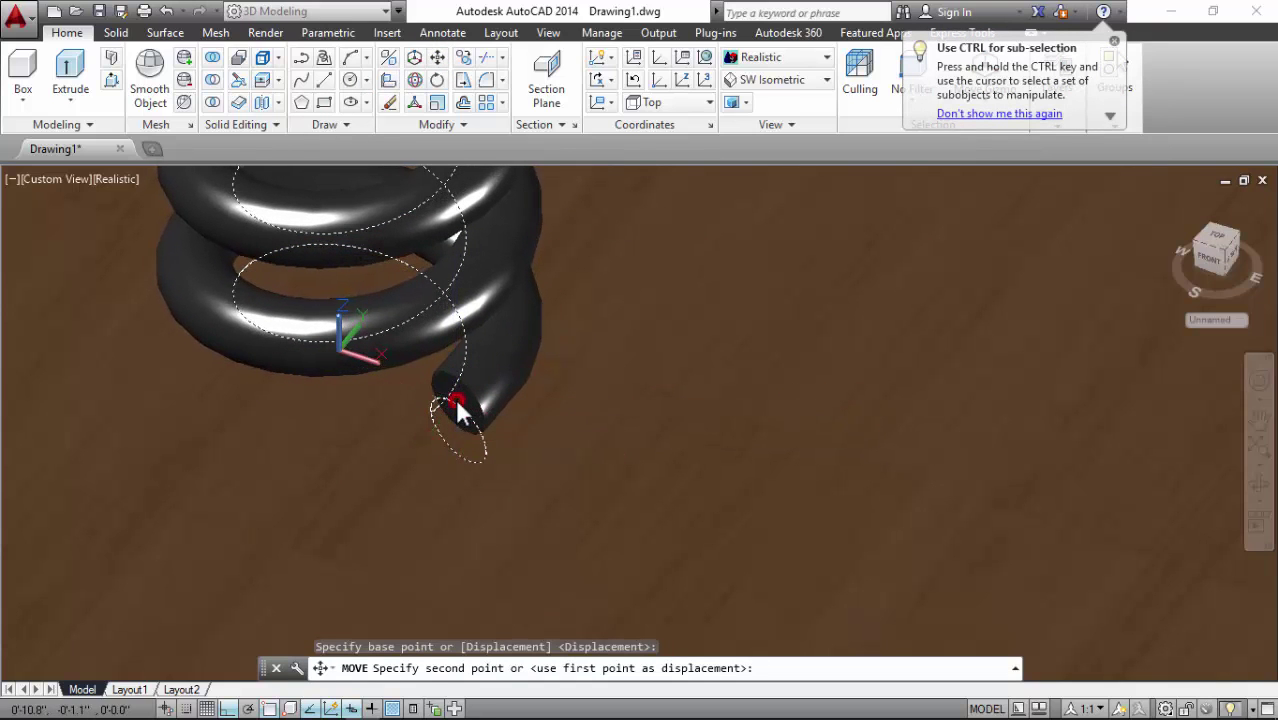
Step: Orbit and zoom to an enlarged side view of the spring on the plate
mouse_move(1001, 491)
middle_mouse_down("shift")
mouse_move(311, 380)
mouse_move(200, 322)
mouse_move(282, 345)
mouse_move(357, 402)
mouse_move(337, 503)
mouse_move(372, 430)
mouse_move(315, 417)
mouse_move(278, 427)
mouse_move(355, 405)
mouse_move(425, 410)
middle_mouse_up("shift")
scroll(350, 495, "down", 3)
scroll(368, 500, "down", 3)
scroll(300, 430, "up", 3)
scroll(355, 410, "up", 3)
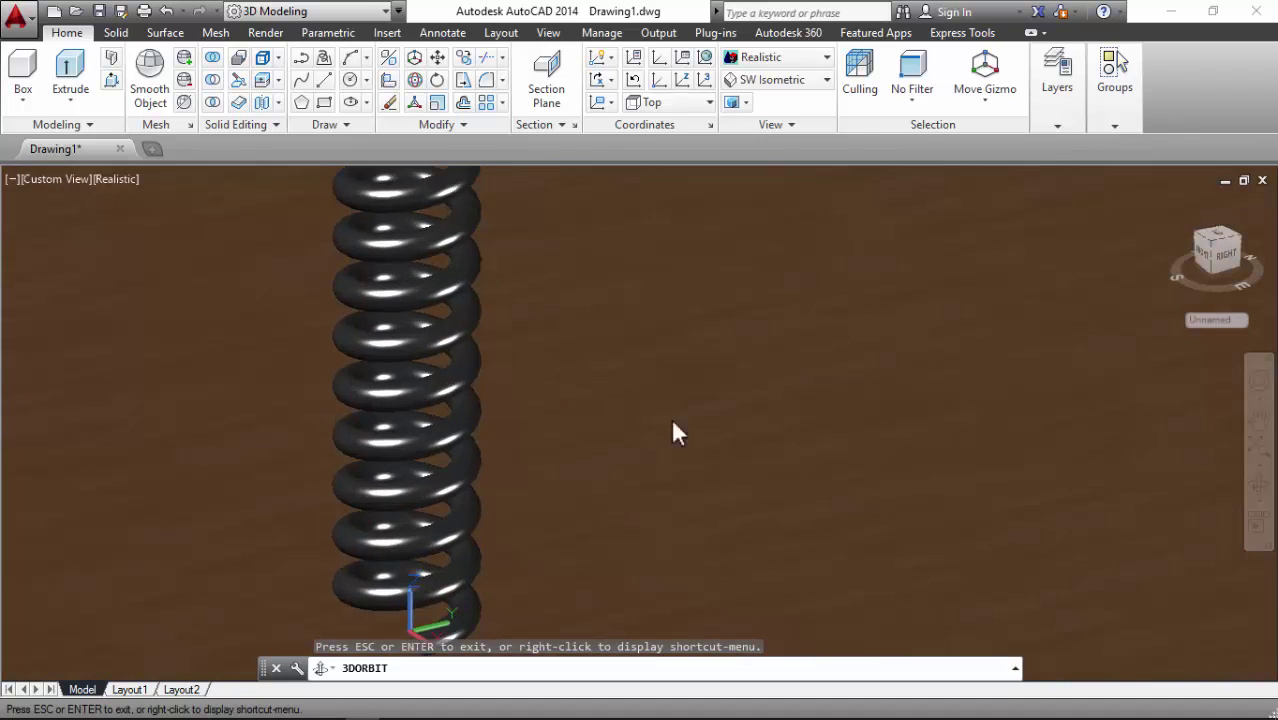
mouse_move(671, 430)
middle_mouse_down("shift")
mouse_move(628, 485)
mouse_move(448, 465)
middle_mouse_up("shift")
scroll(448, 465, "up", 2)
middle_click_drag(536, 465, 574, 435)
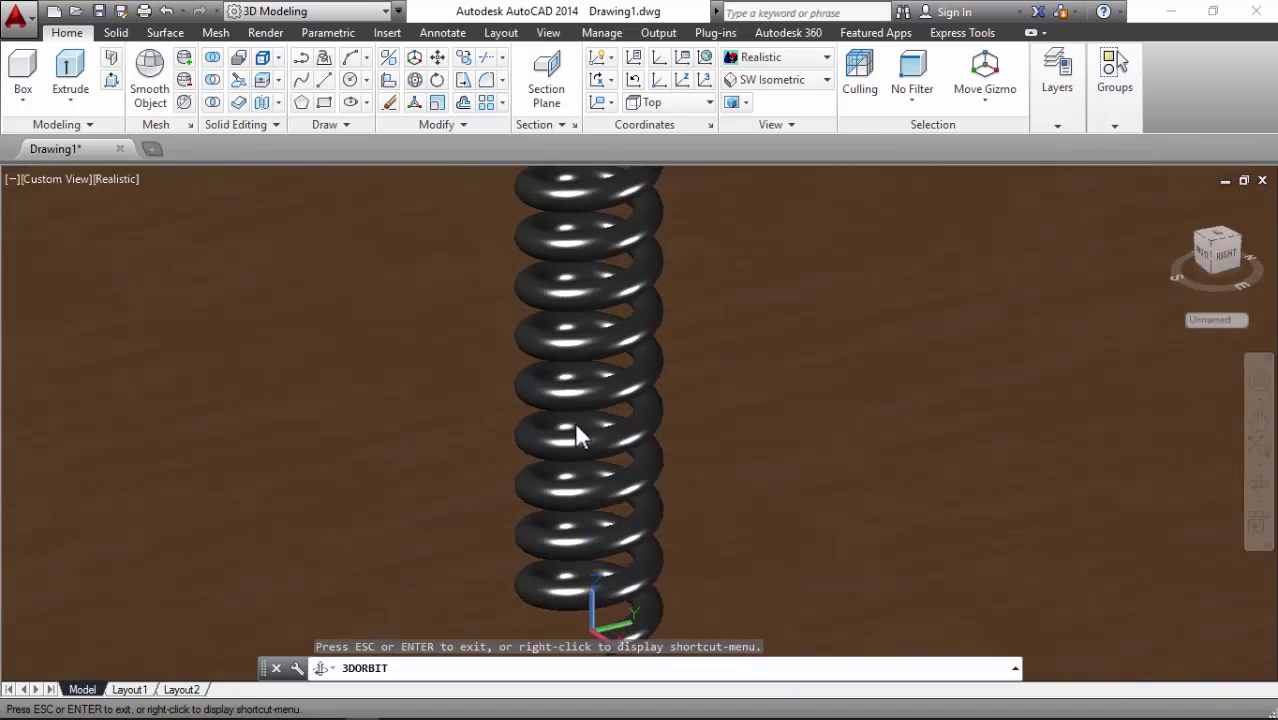
Step: Set Full Shadows on the Render tab and toggle Sun Status on, then off
left_click(266, 34)
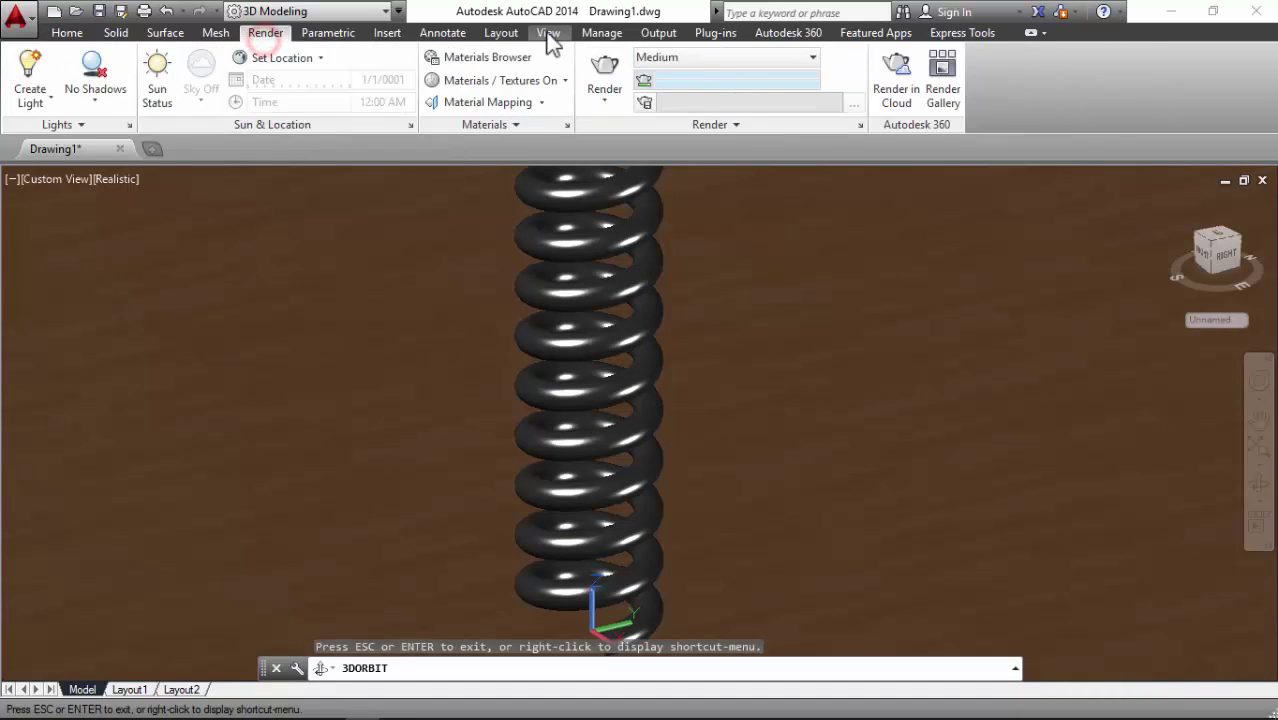
left_click(121, 106)
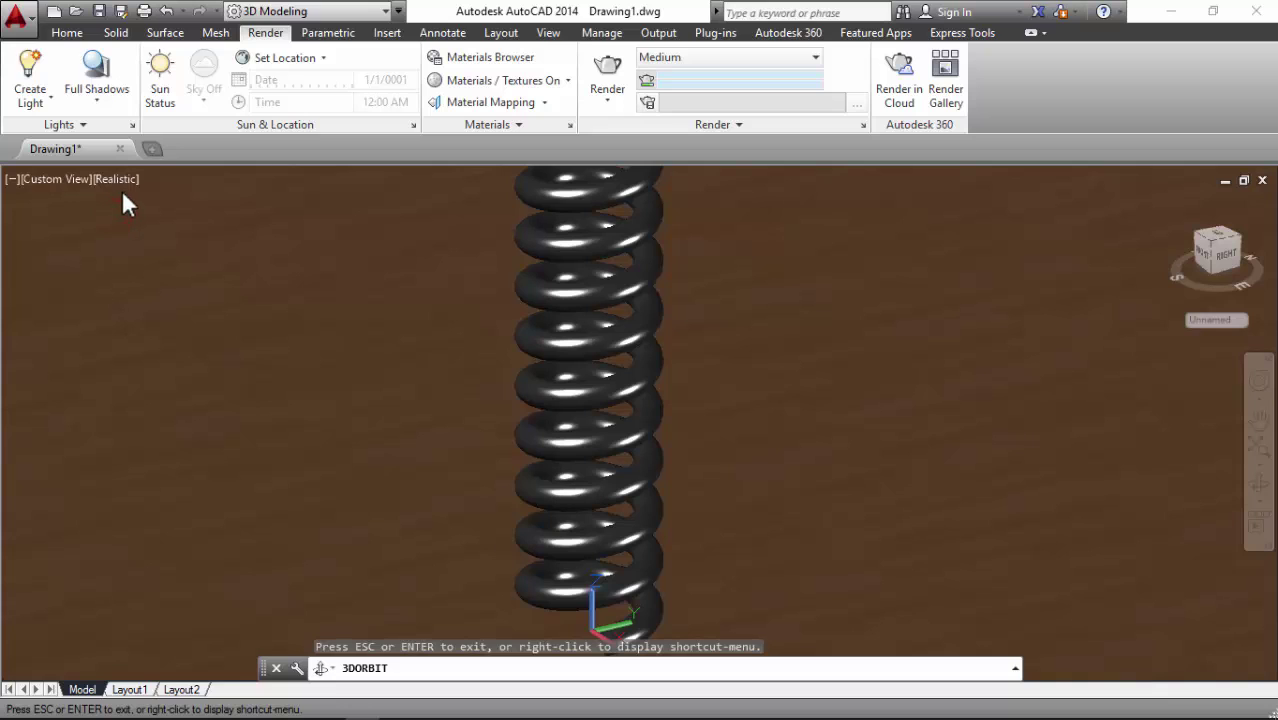
left_click(155, 95)
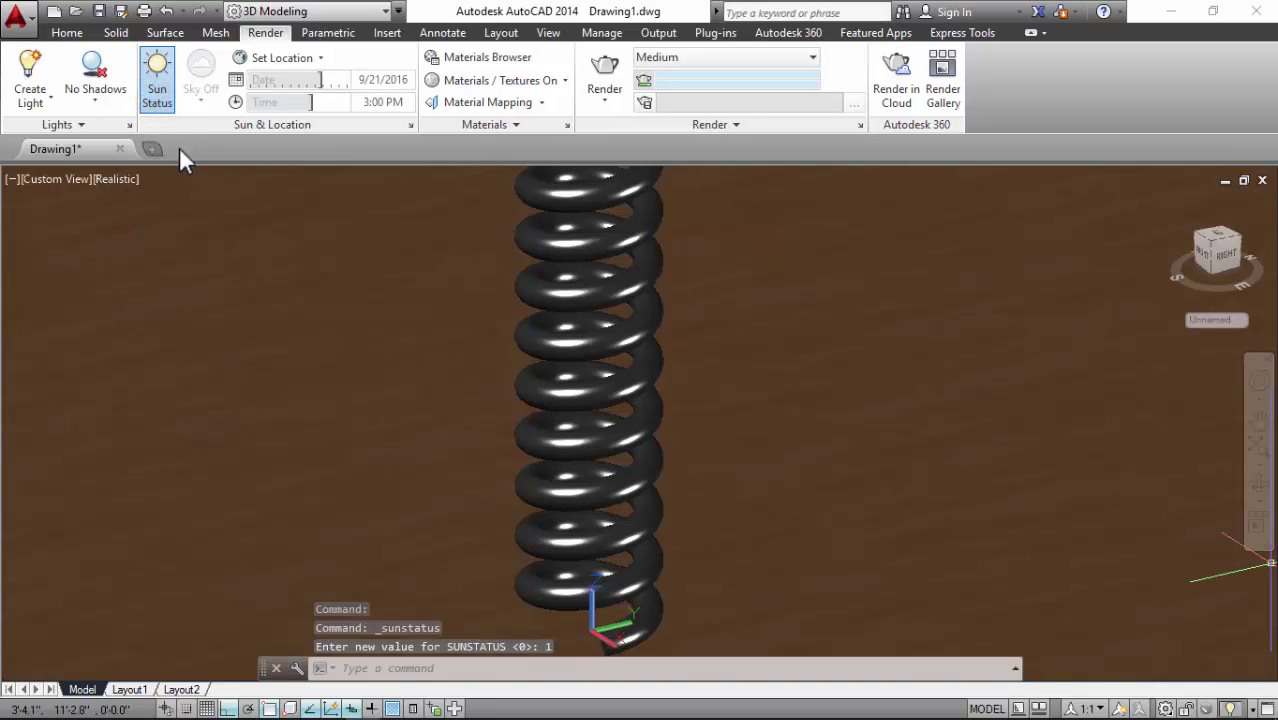
left_click(157, 100)
Step: Glance at the light types list, then open Manage Render Presets
left_click(30, 100)
left_click(32, 100)
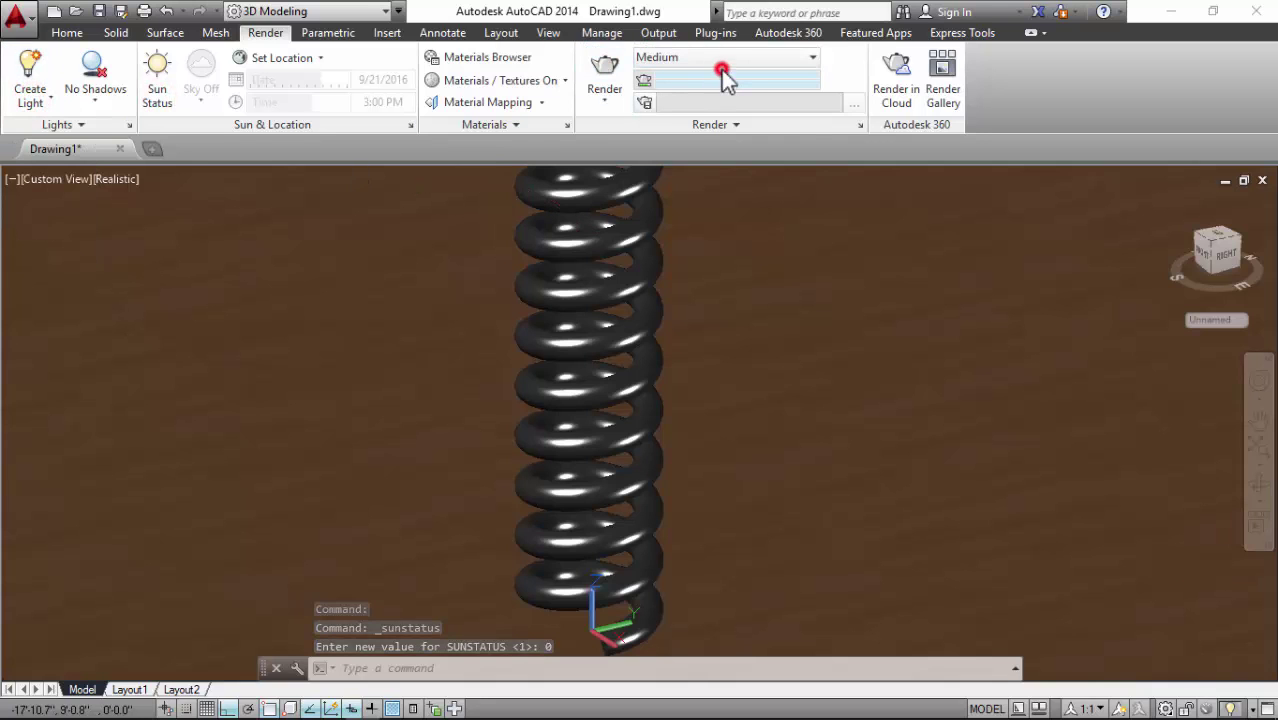
left_click(718, 57)
left_click(681, 168)
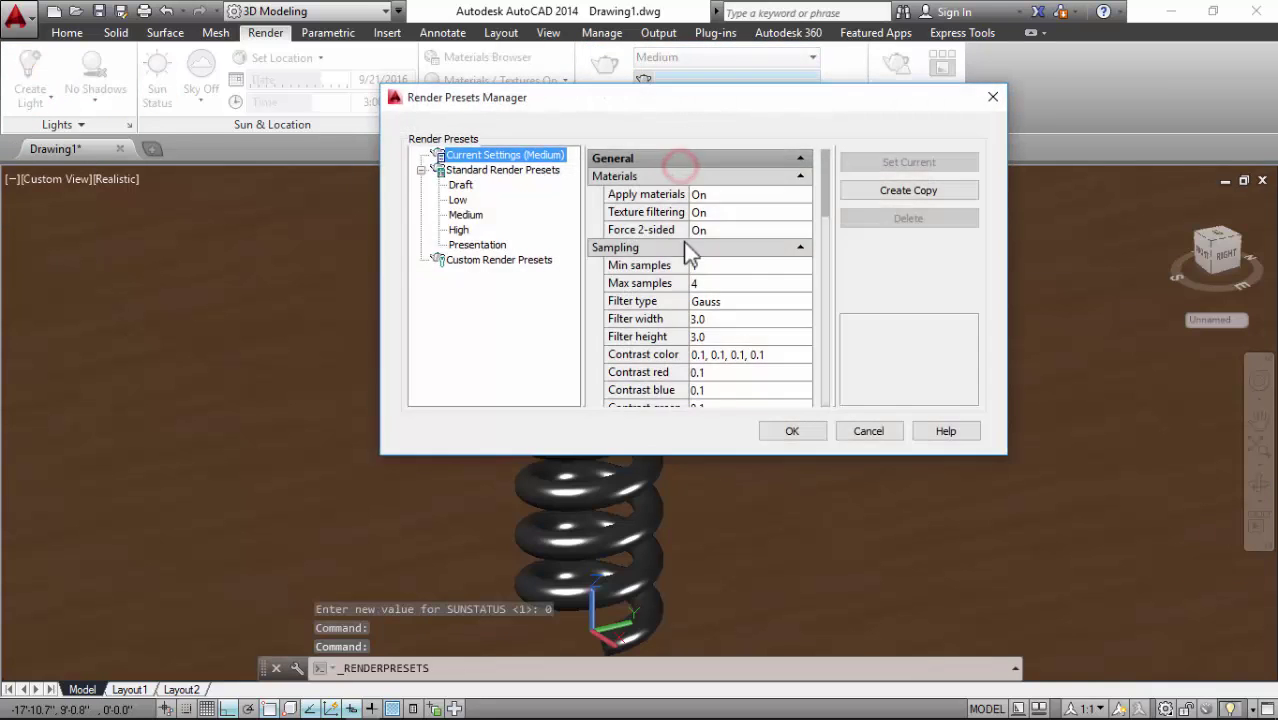
Step: Turn Shadow map On in the Medium preset settings and render the spring
scroll(707, 314, "down", 4)
scroll(717, 318, "down", 2)
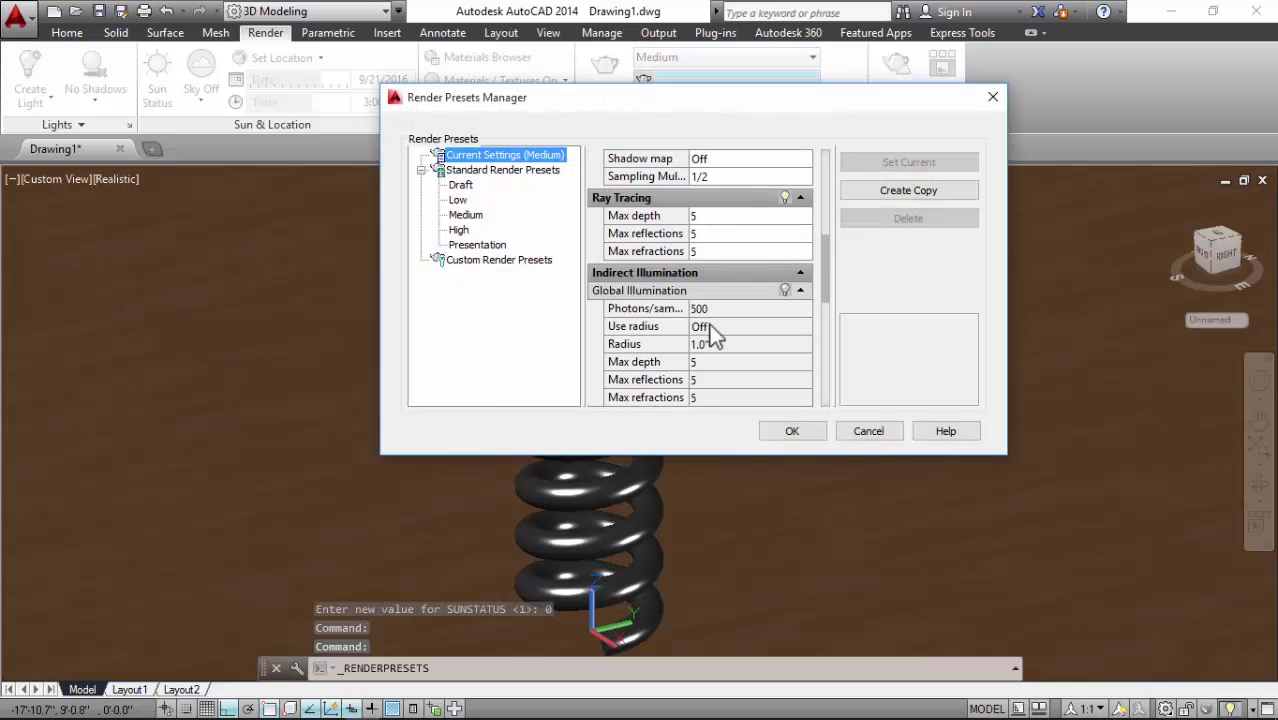
left_click(705, 327)
scroll(717, 262, "down", 4)
scroll(716, 288, "down", 2)
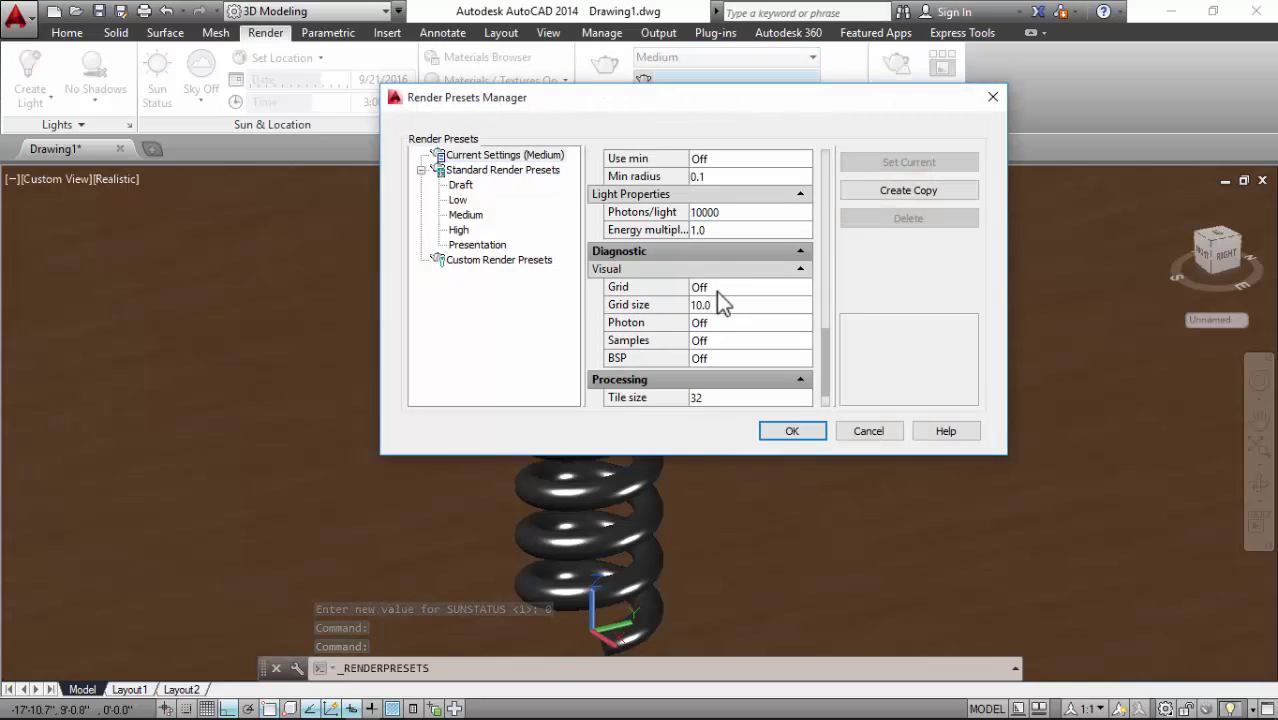
scroll(716, 300, "up", 2)
scroll(710, 300, "up", 3)
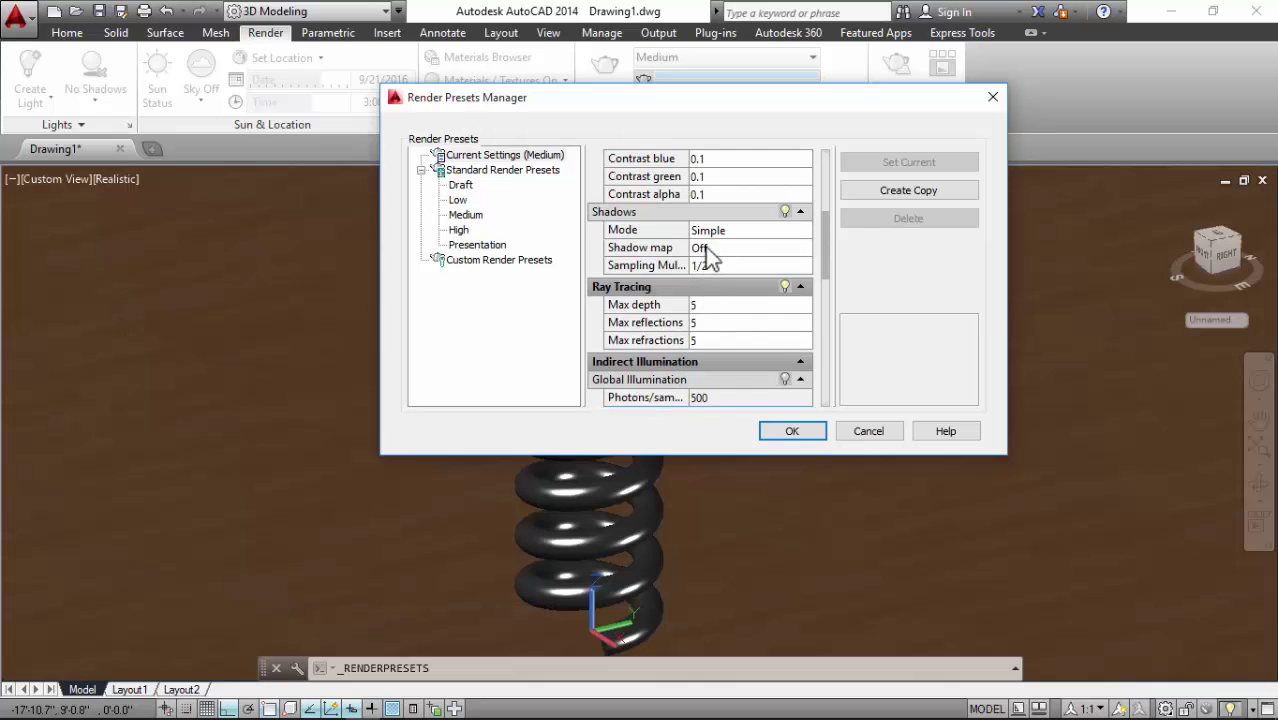
left_click(708, 250)
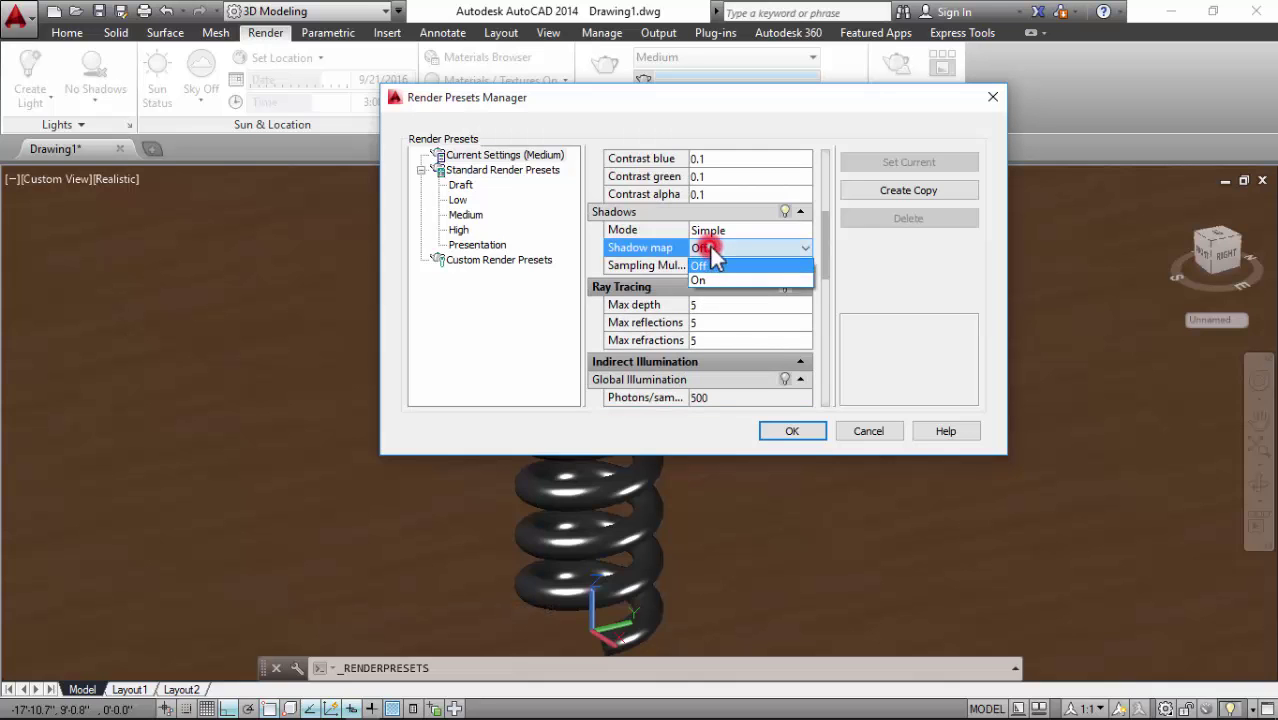
left_click(788, 431)
left_click(605, 75)
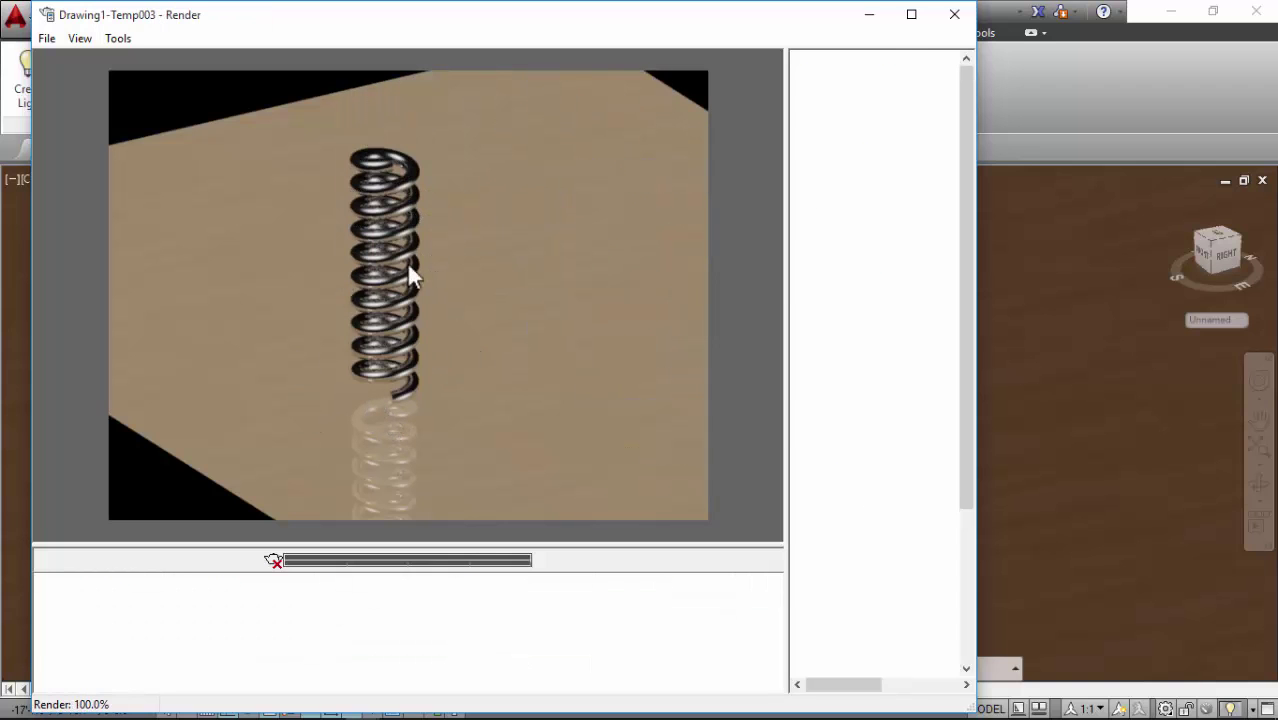
Step: Close the shadowed render, select the spring, and reopen the Materials Browser
left_click(941, 21)
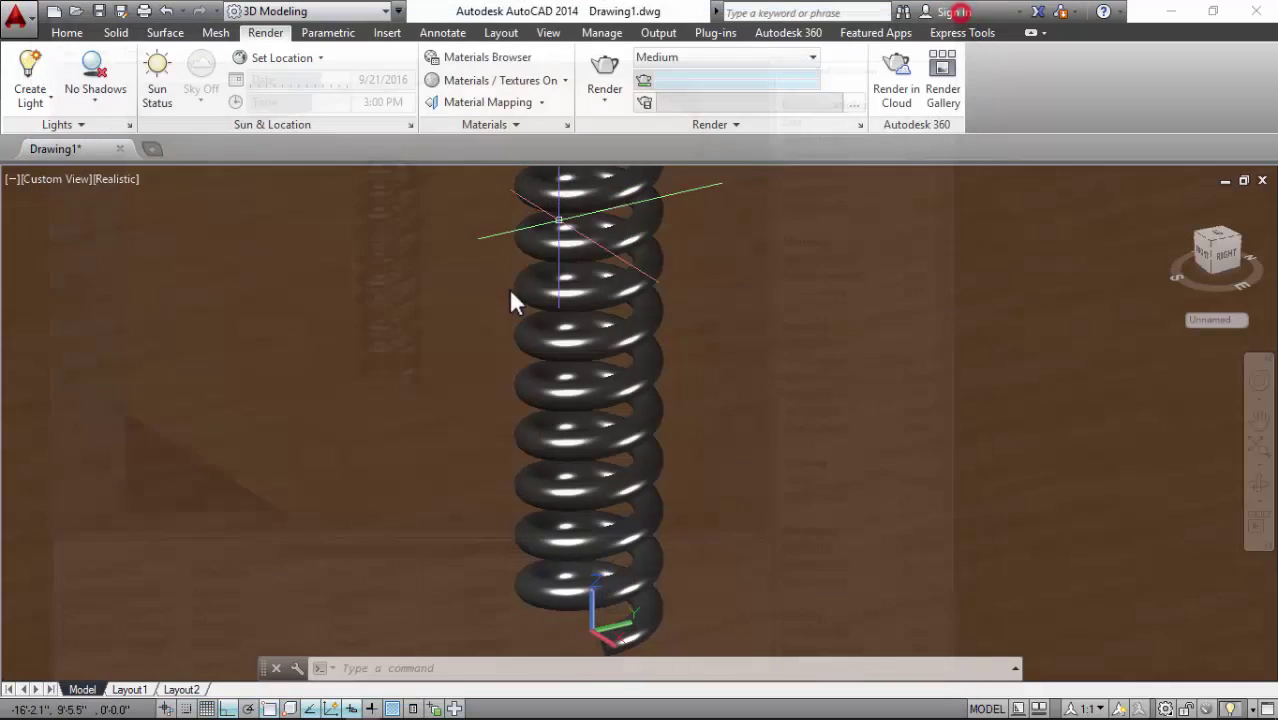
left_click(570, 270)
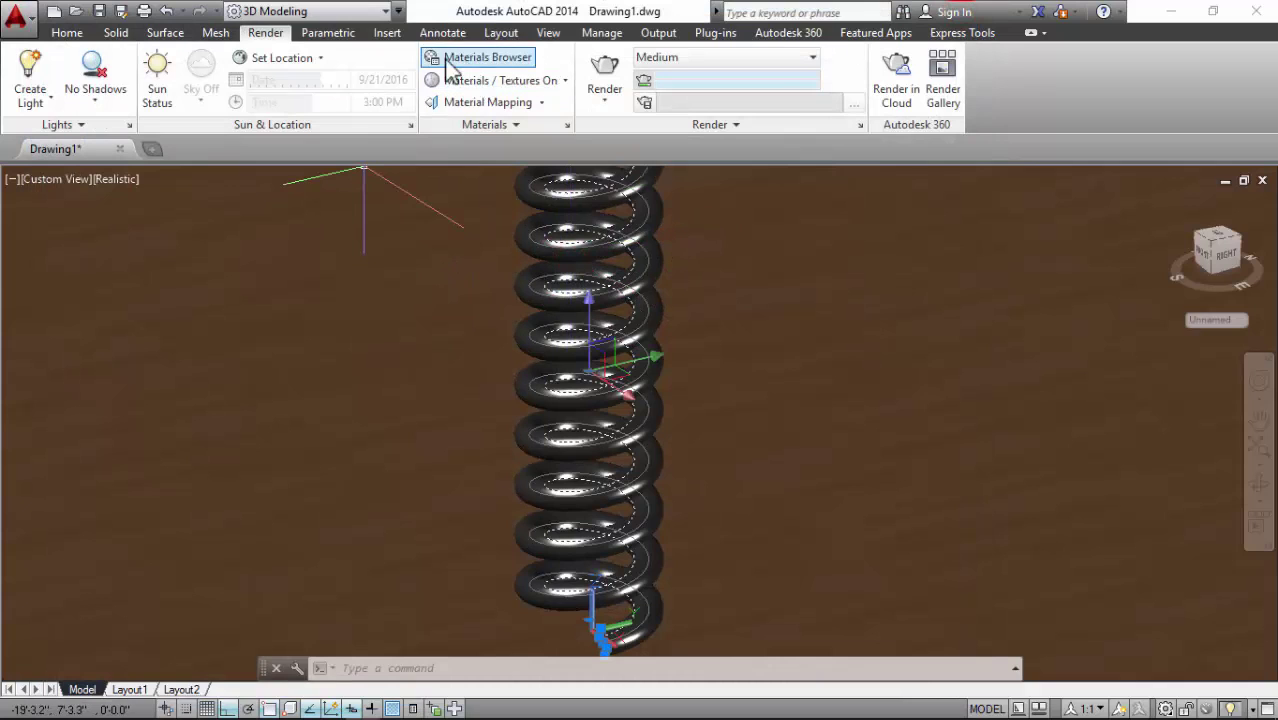
left_click(448, 62)
Step: Filter the material library to the Metal category
left_click(1054, 327)
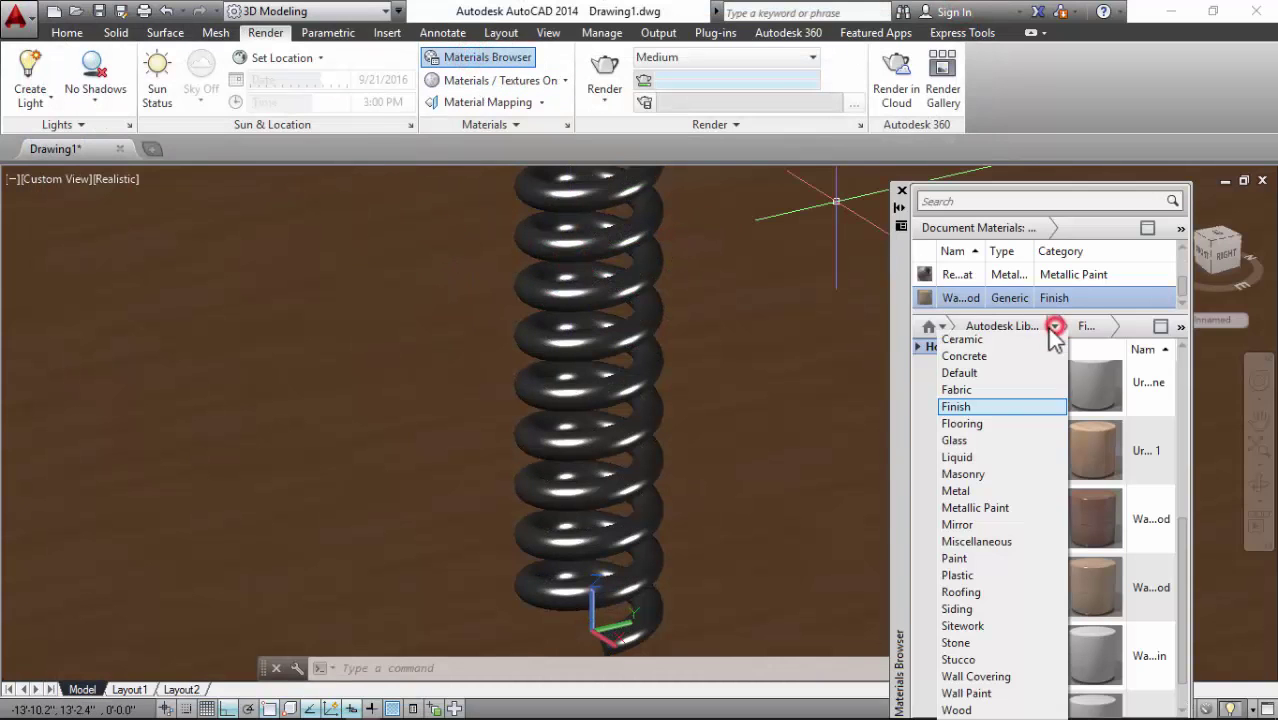
left_click(958, 491)
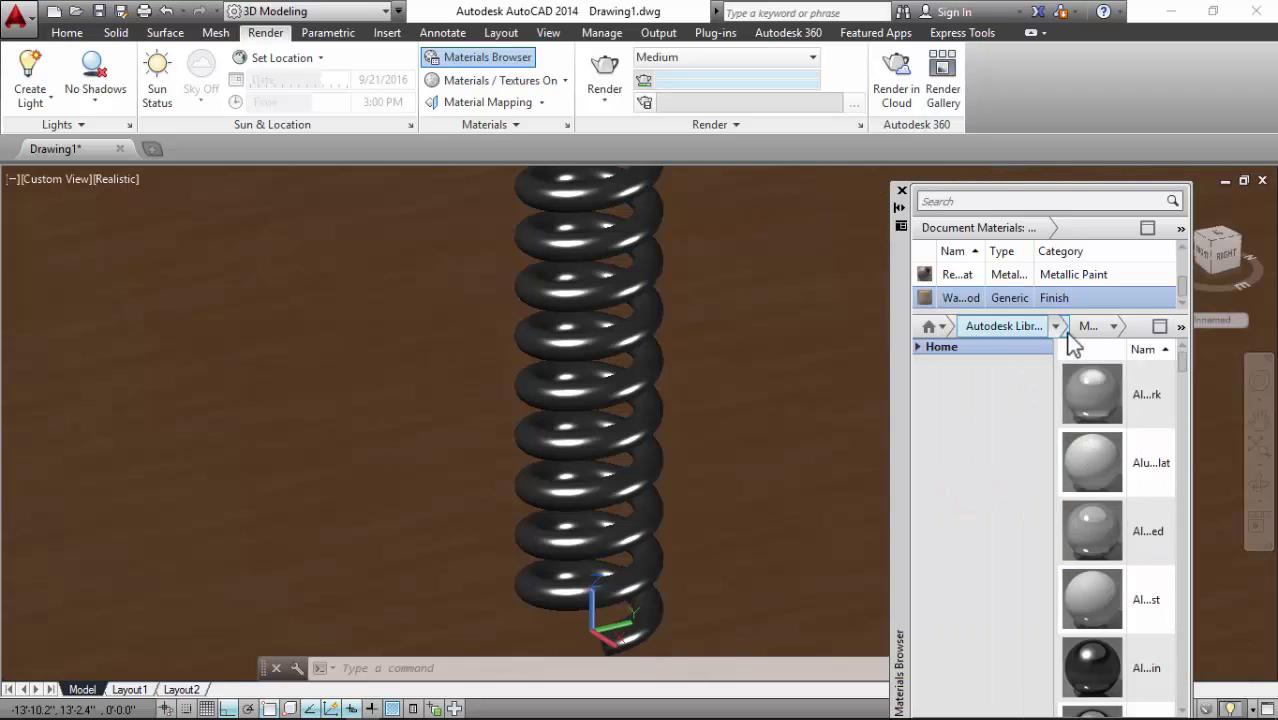
scroll(1098, 537, "down", 3)
scroll(1103, 545, "down", 3)
scroll(1090, 480, "up", 1)
scroll(1078, 480, "down", 3)
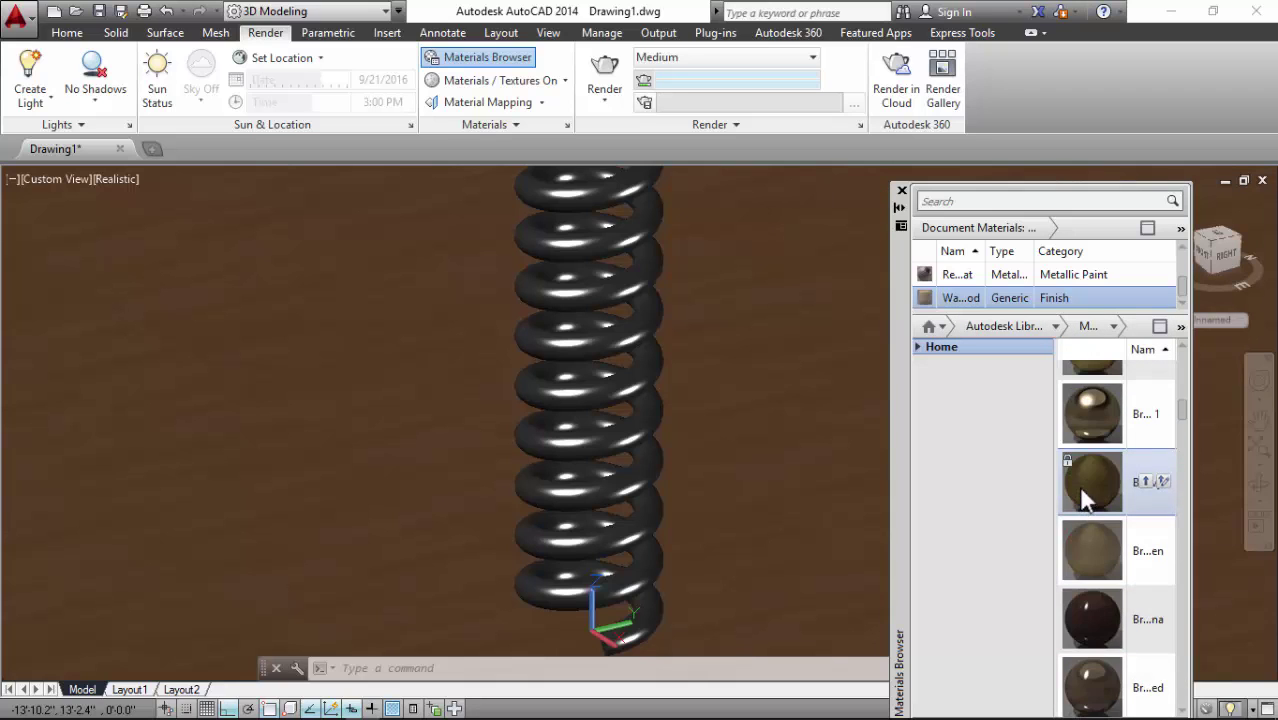
scroll(1080, 480, "down", 2)
scroll(1088, 529, "down", 2)
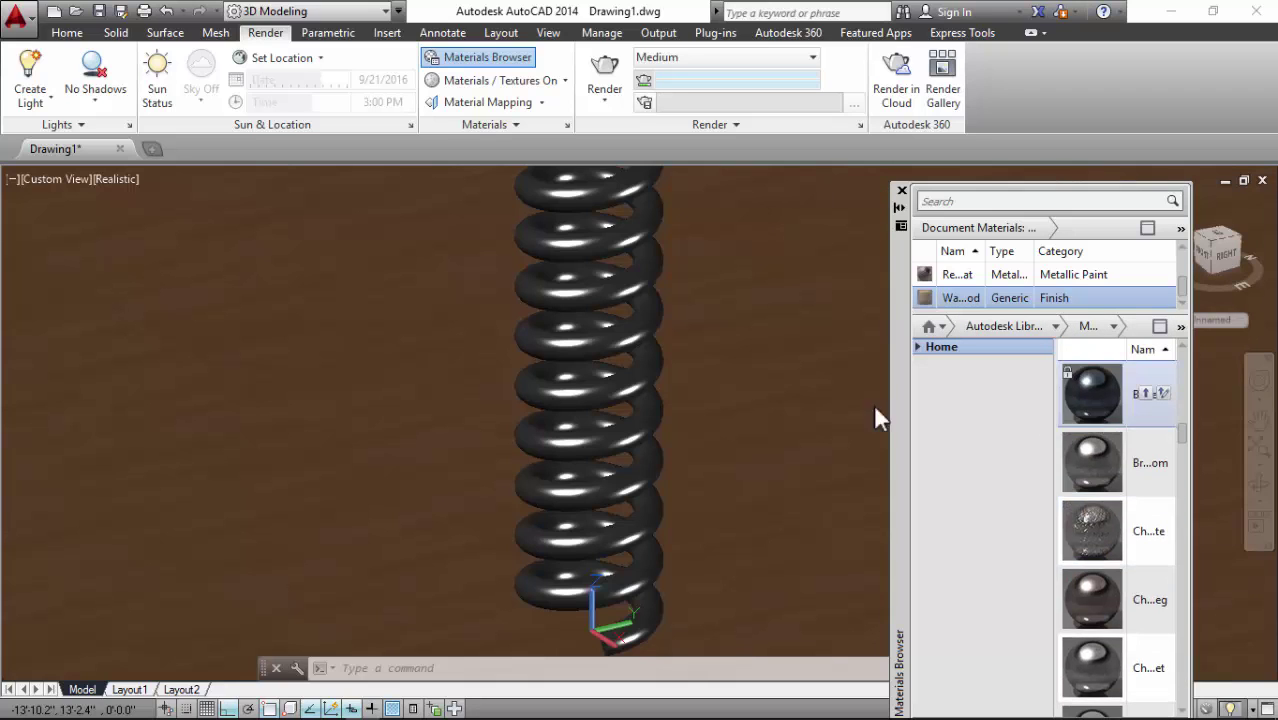
Step: Apply the black iron material to the spring and render the scene
left_click(632, 387)
scroll(1095, 530, "down", 3)
scroll(1106, 548, "down", 3)
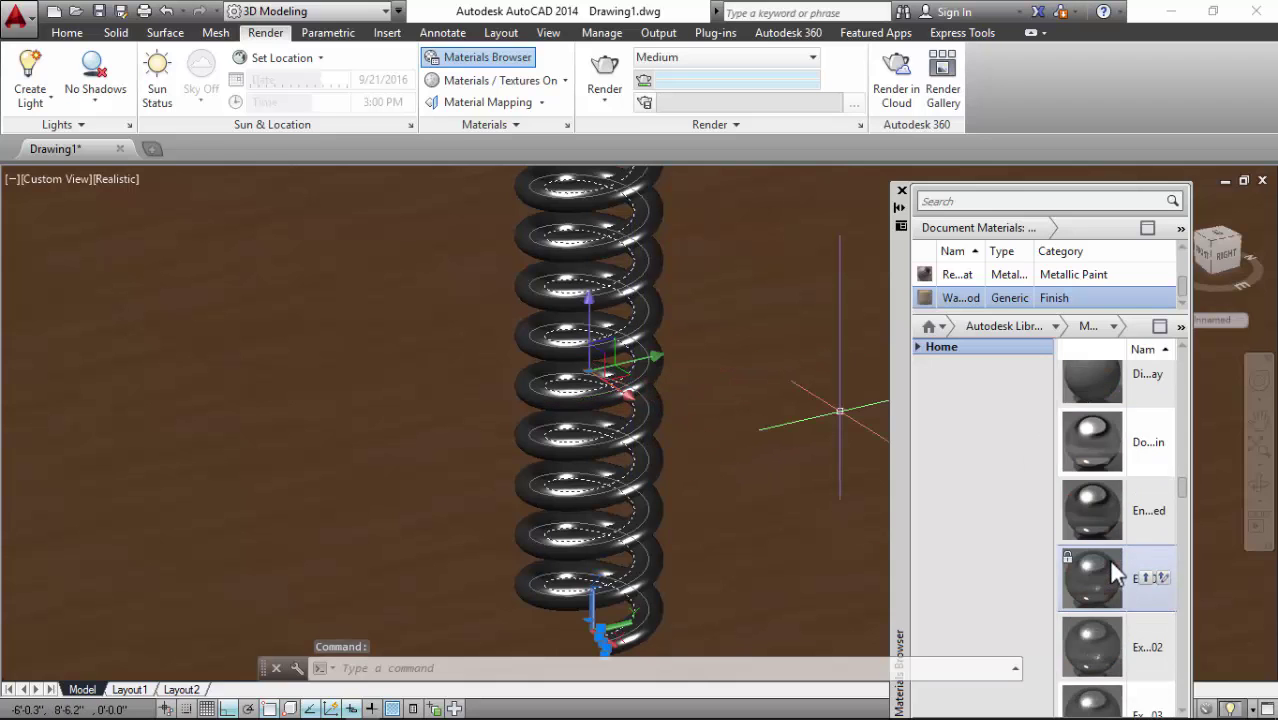
scroll(1104, 530, "down", 3)
scroll(1103, 536, "down", 3)
scroll(1102, 532, "down", 3)
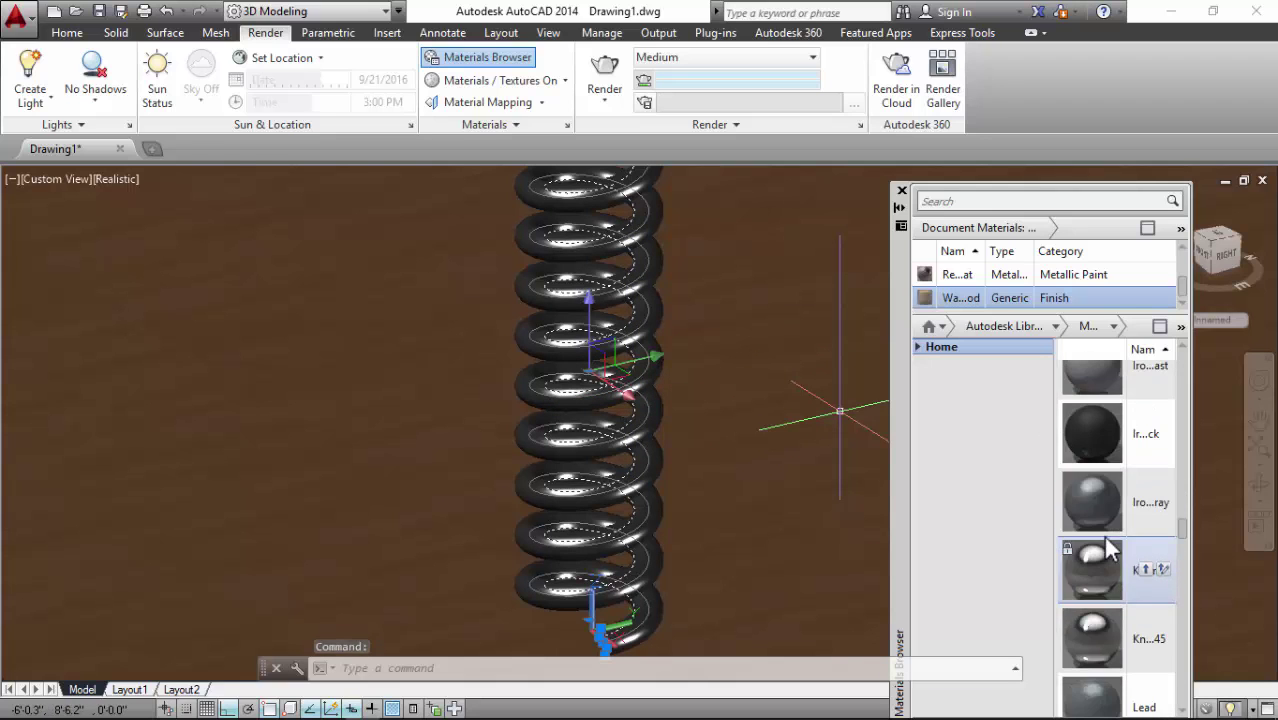
left_click(1140, 433)
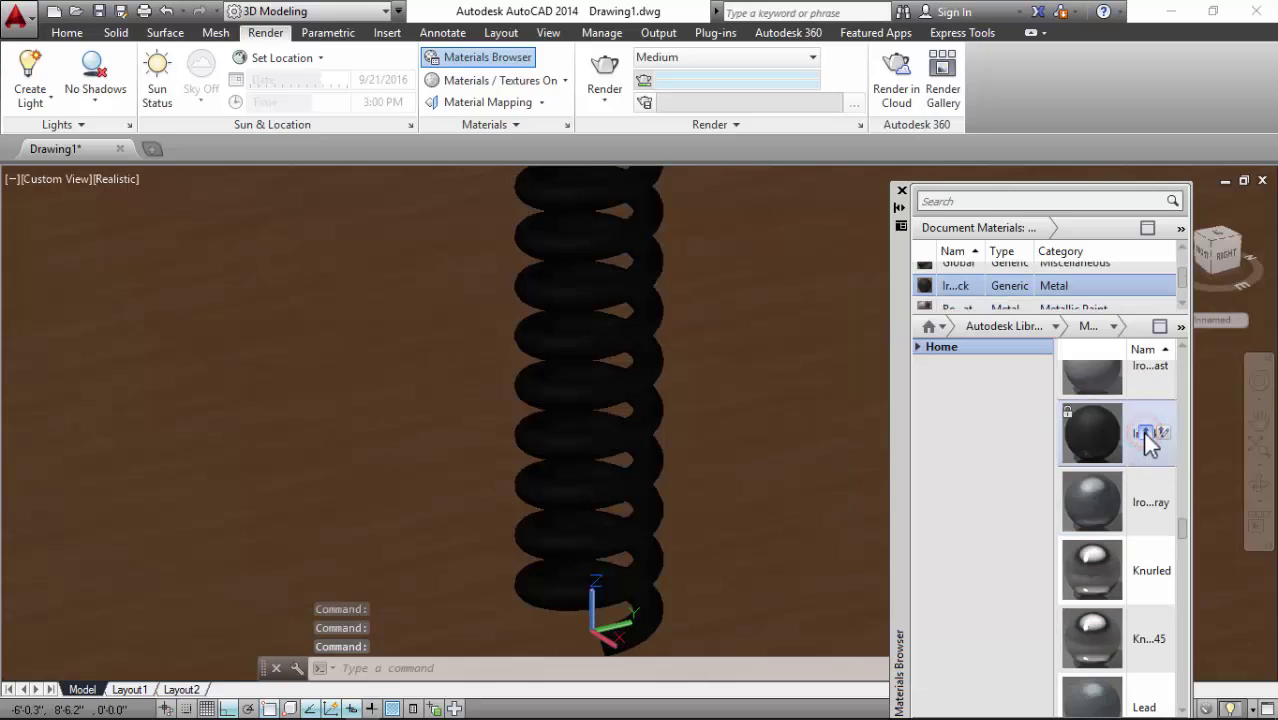
left_click(604, 68)
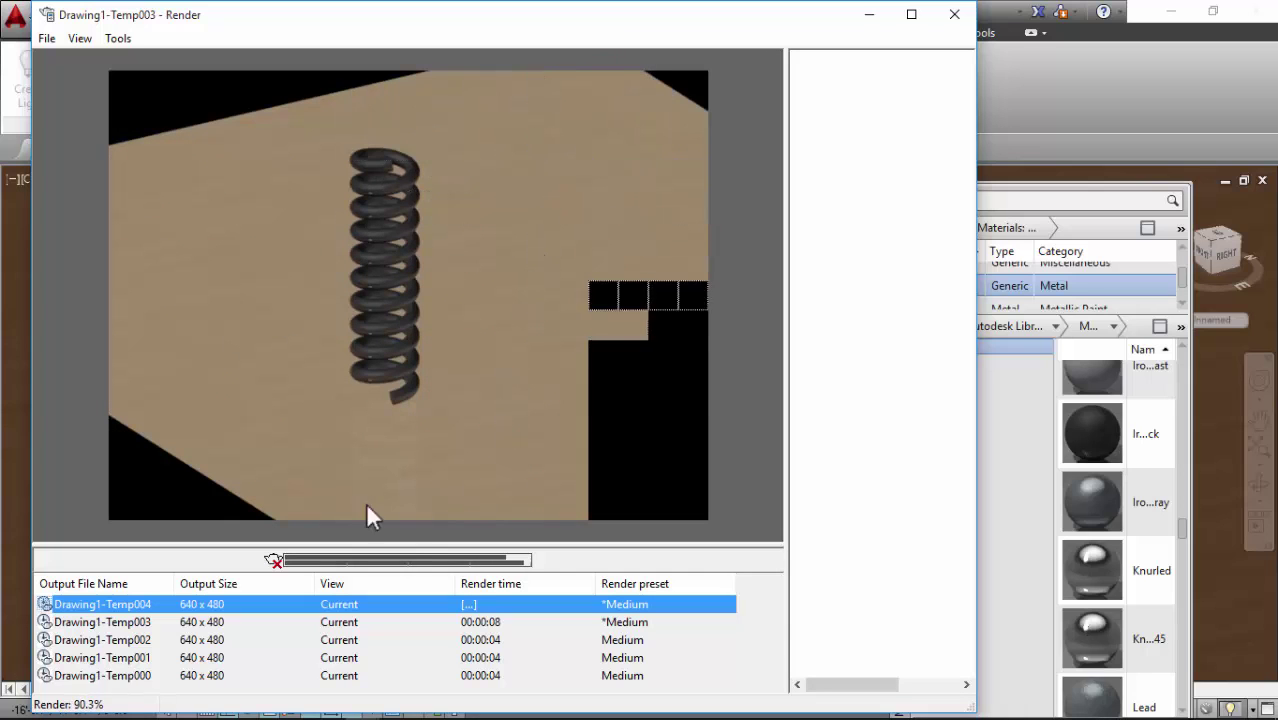
Step: Give the spring a darker textured Metal material and render it again
left_click(954, 14)
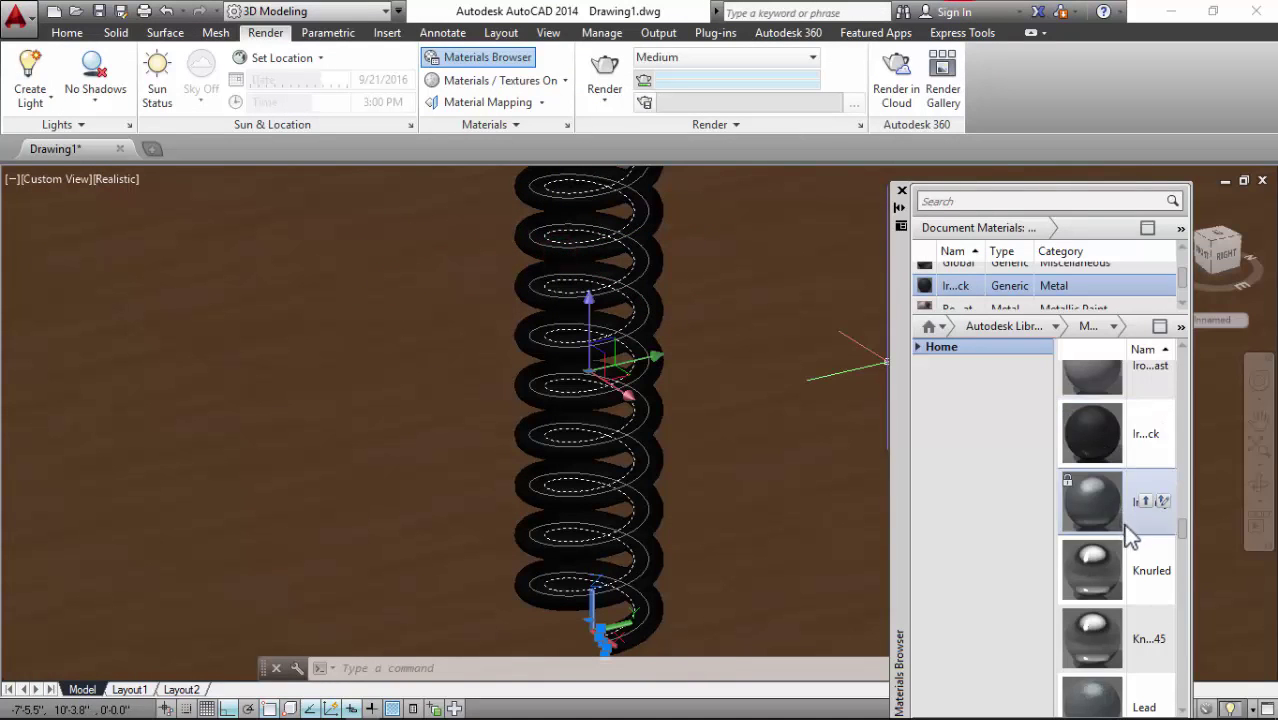
scroll(1127, 528, "down", 3)
scroll(1141, 540, "down", 2)
scroll(1138, 528, "down", 2)
scroll(1136, 535, "down", 2)
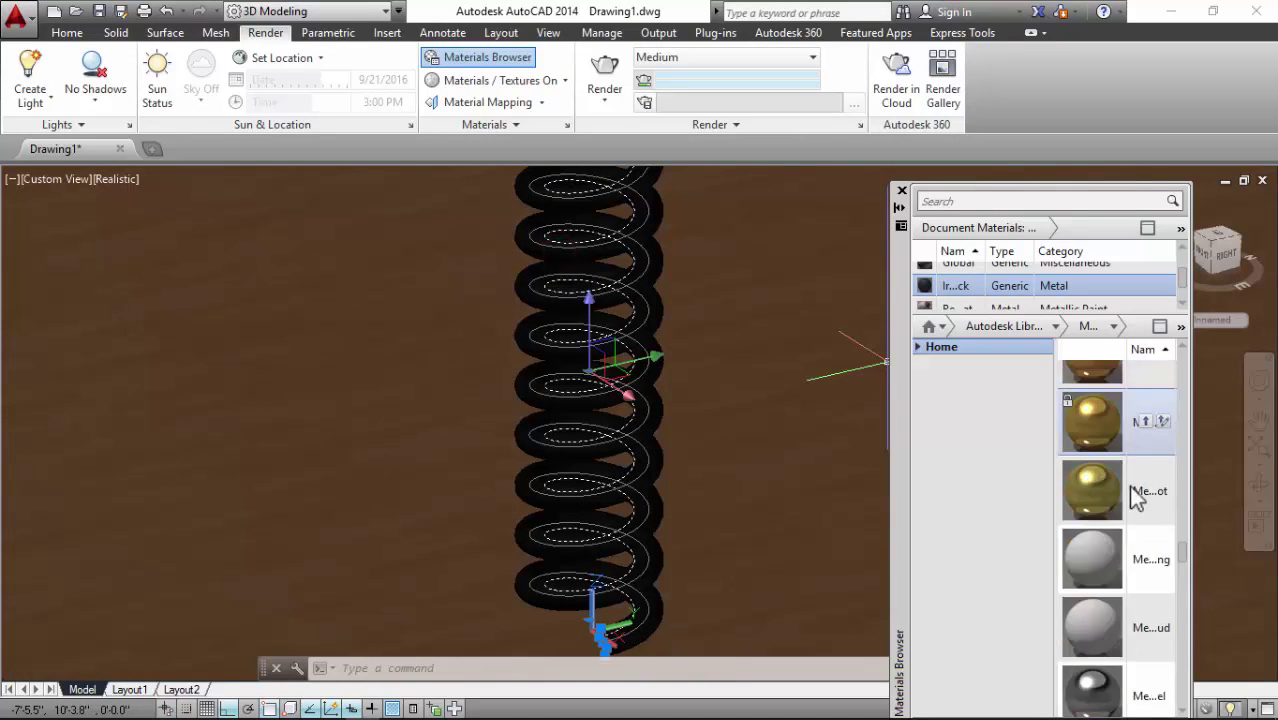
scroll(1132, 540, "down", 2)
left_click(1141, 466)
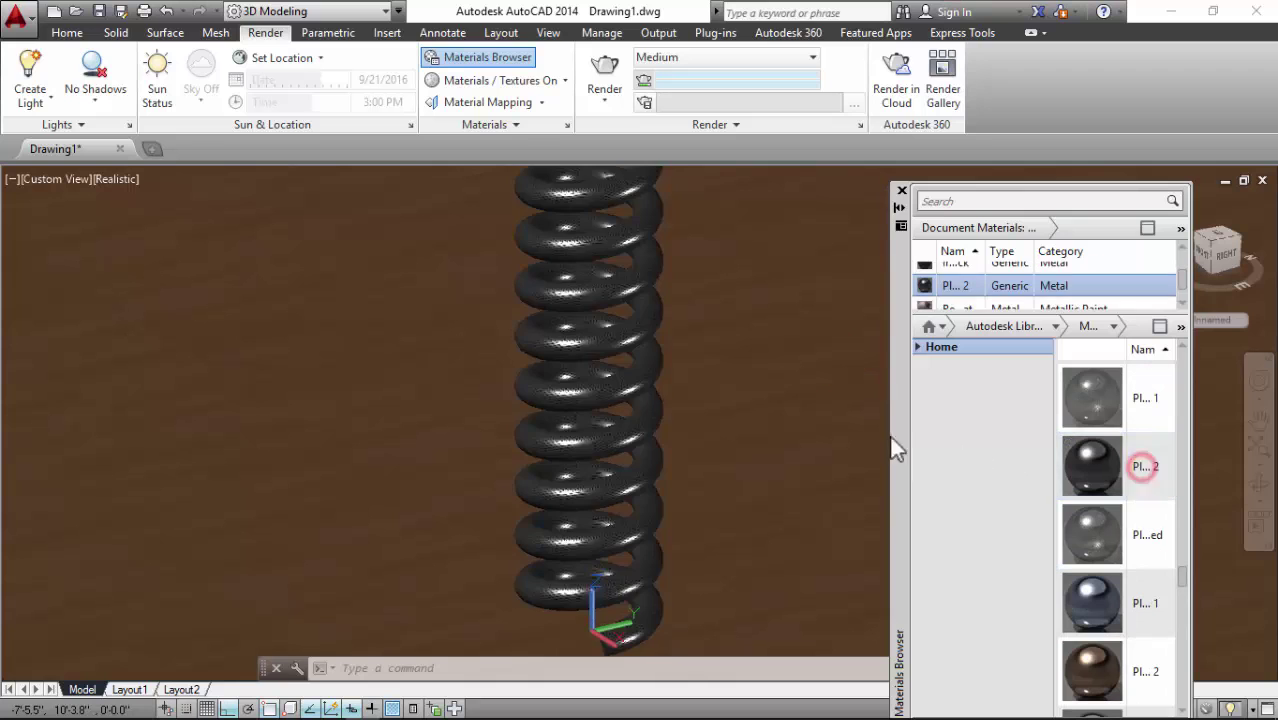
scroll(573, 399, "up", 5)
scroll(568, 394, "down", 3)
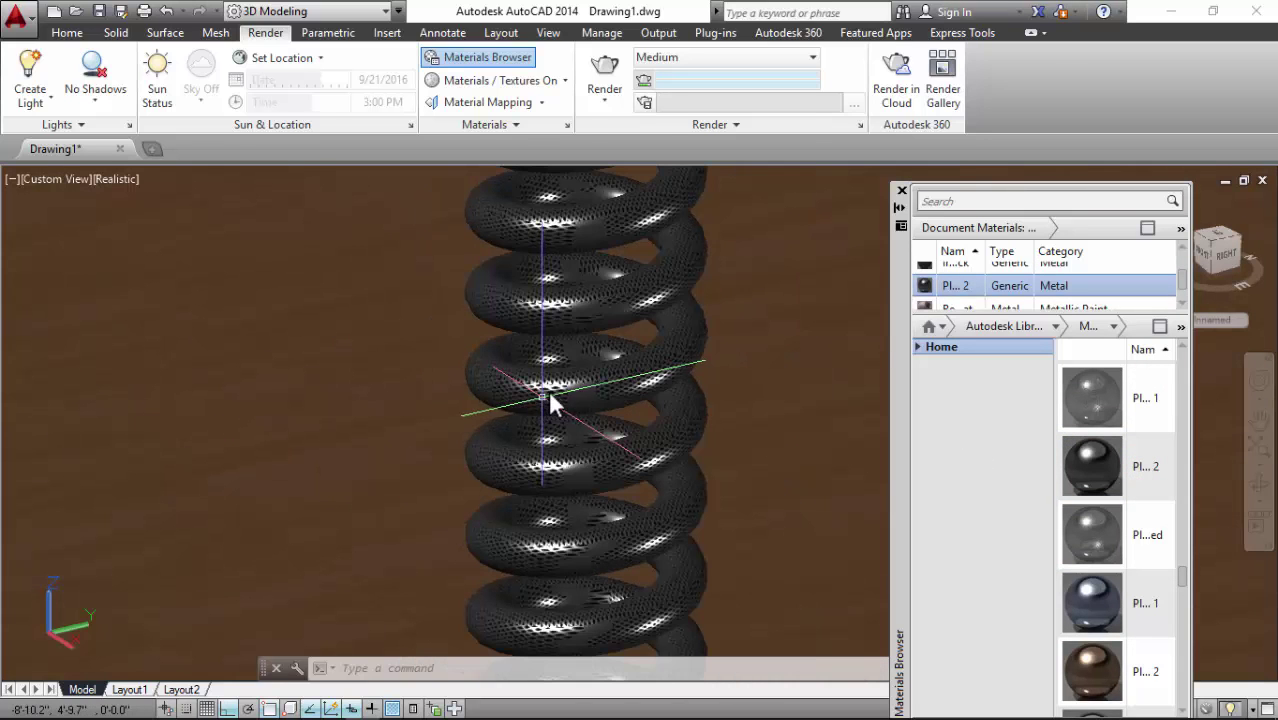
left_click(604, 70)
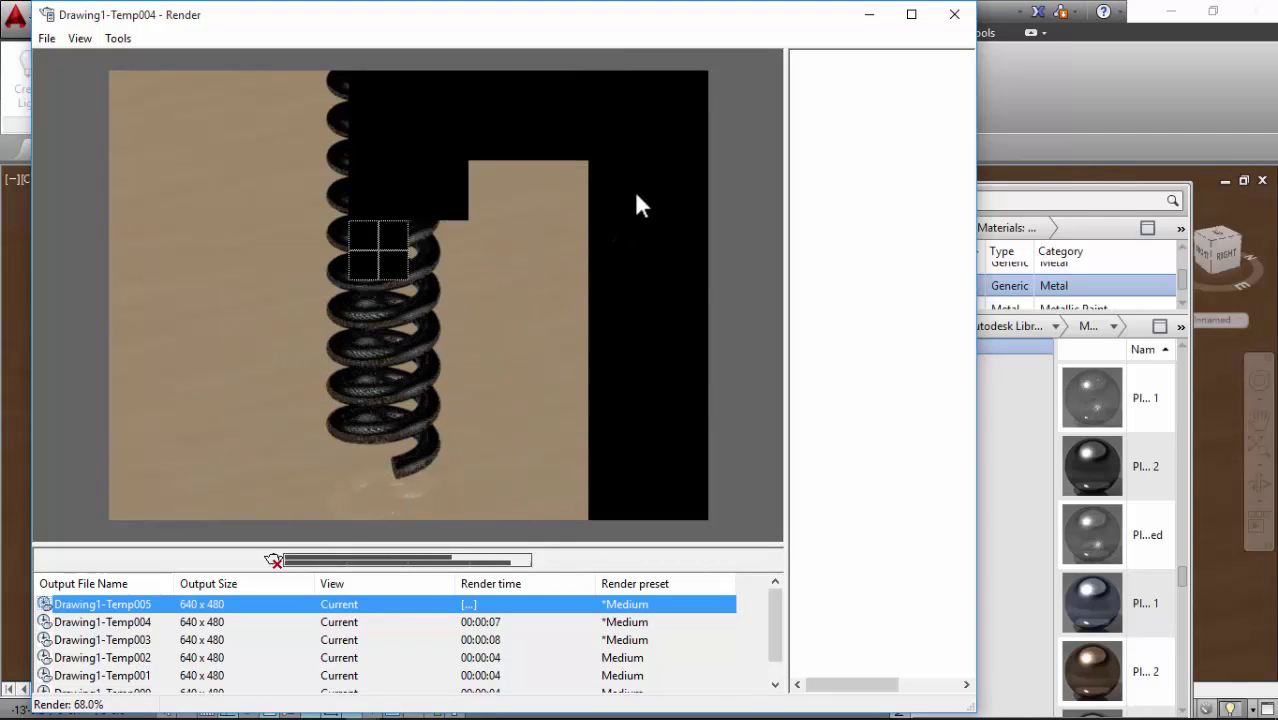
Step: Close the render result, select the spring, and scroll through the Metal materials
left_click(966, 16)
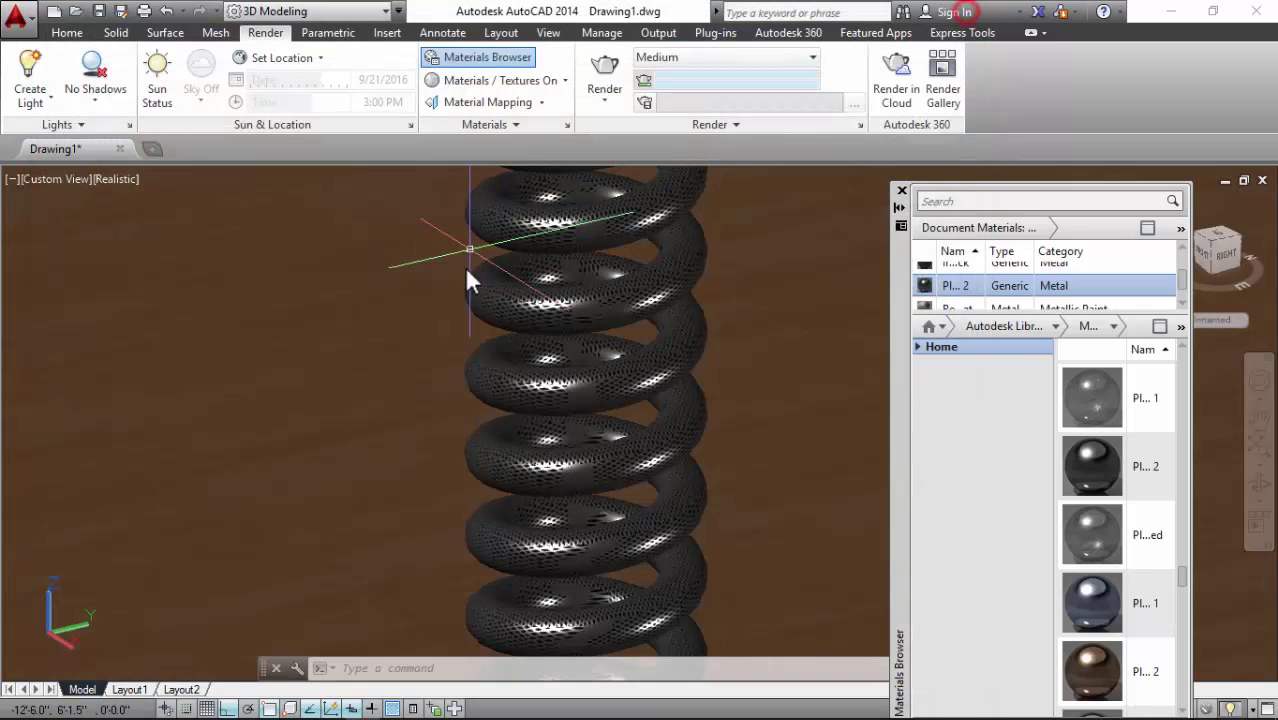
left_click(533, 306)
scroll(1110, 600, "down", 3)
scroll(1106, 598, "down", 2)
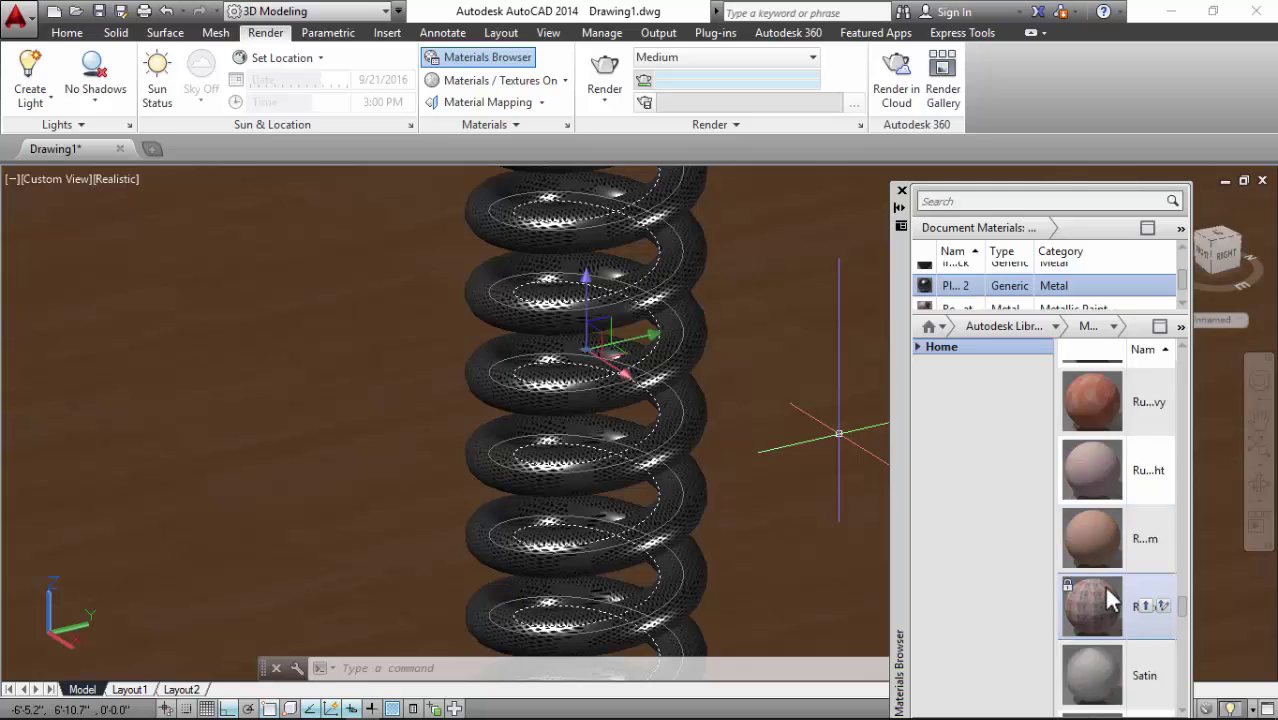
scroll(1106, 598, "down", 3)
scroll(1106, 595, "down", 3)
scroll(1108, 588, "down", 3)
scroll(1108, 590, "down", 2)
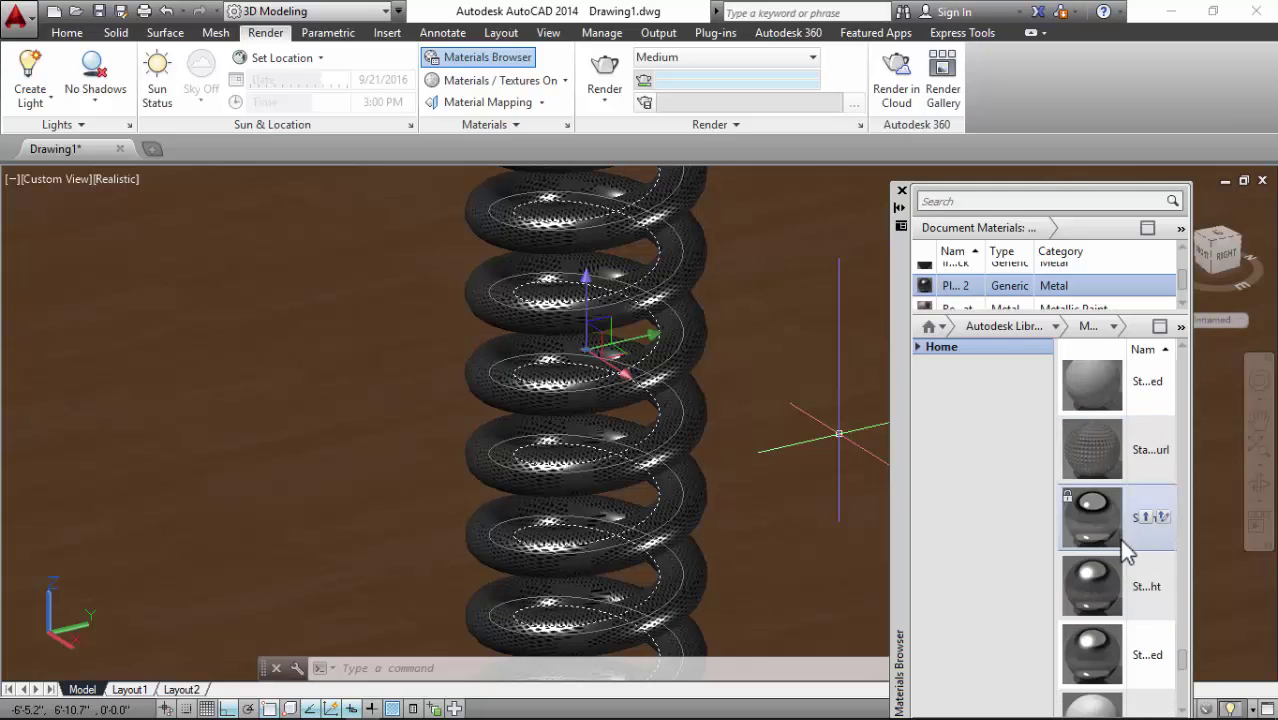
scroll(1120, 620, "down", 3)
scroll(1130, 630, "down", 3)
scroll(1130, 630, "up", 5)
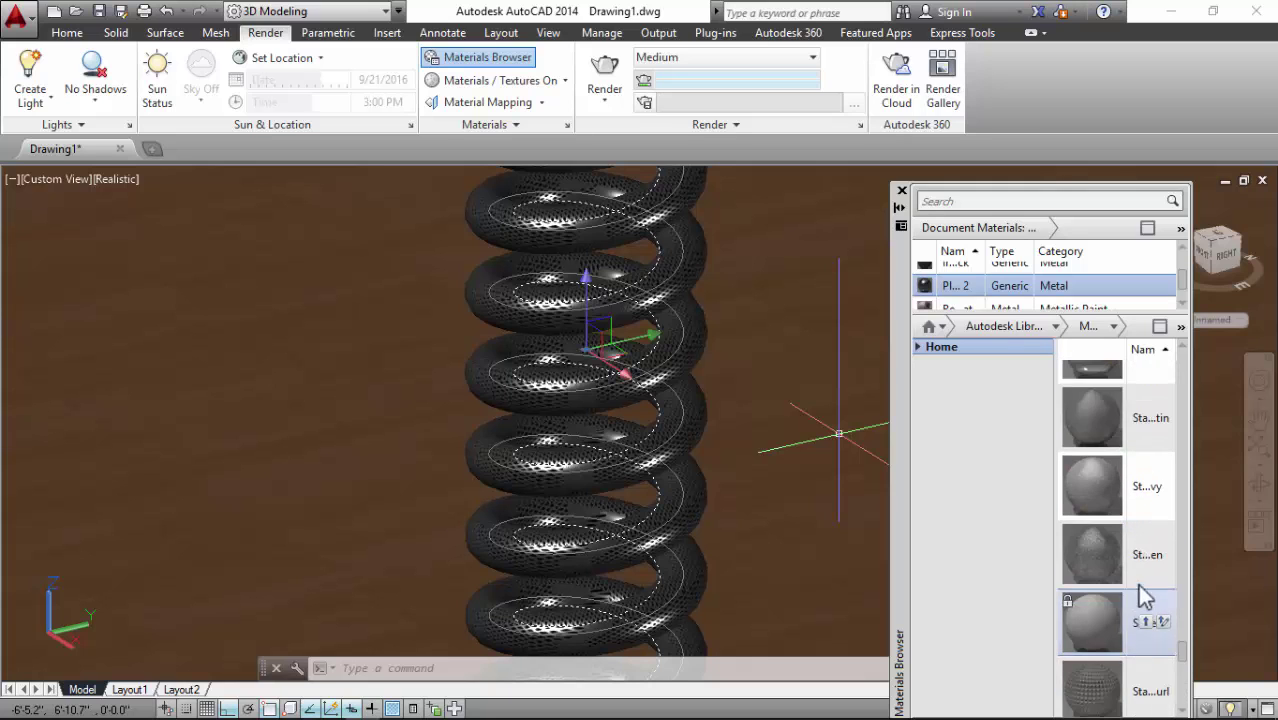
scroll(1141, 590, "up", 5)
scroll(1143, 562, "up", 5)
scroll(1140, 558, "up", 5)
scroll(1134, 548, "up", 3)
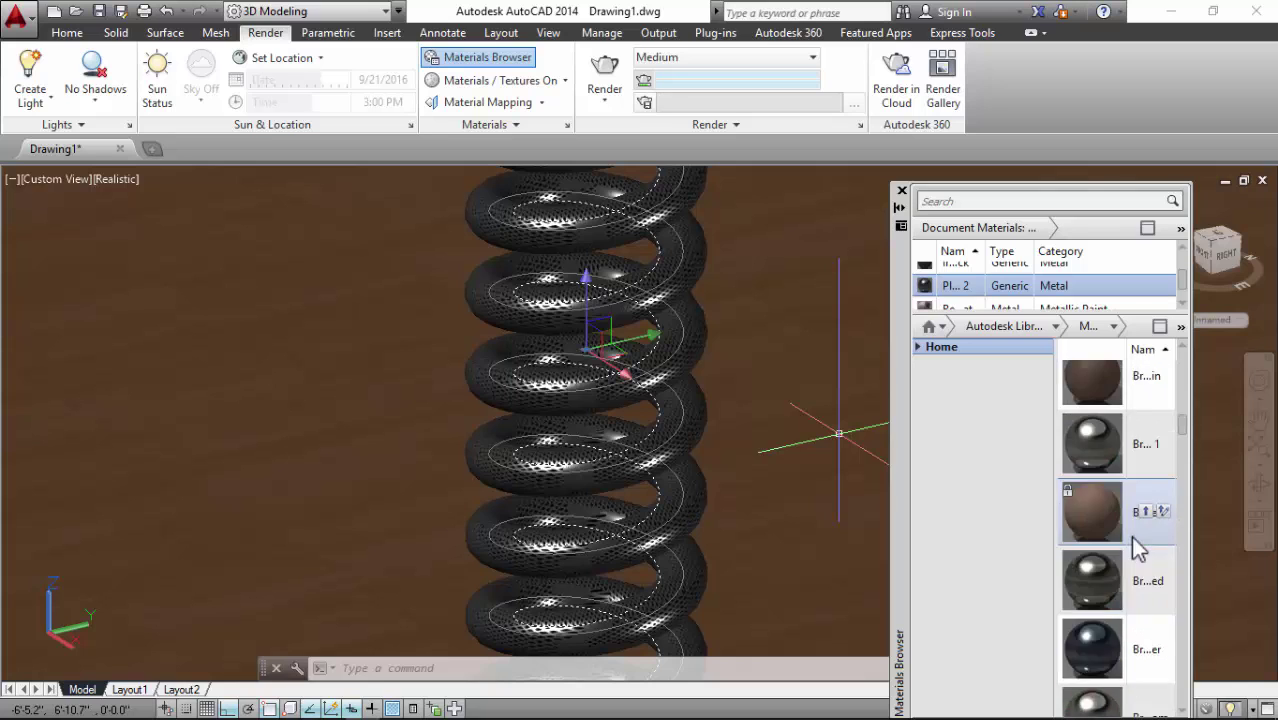
scroll(1130, 542, "up", 3)
scroll(1130, 542, "up", 3)
Step: Browse the Sitework and Wall Paint categories, then return to Metal
left_click(1049, 326)
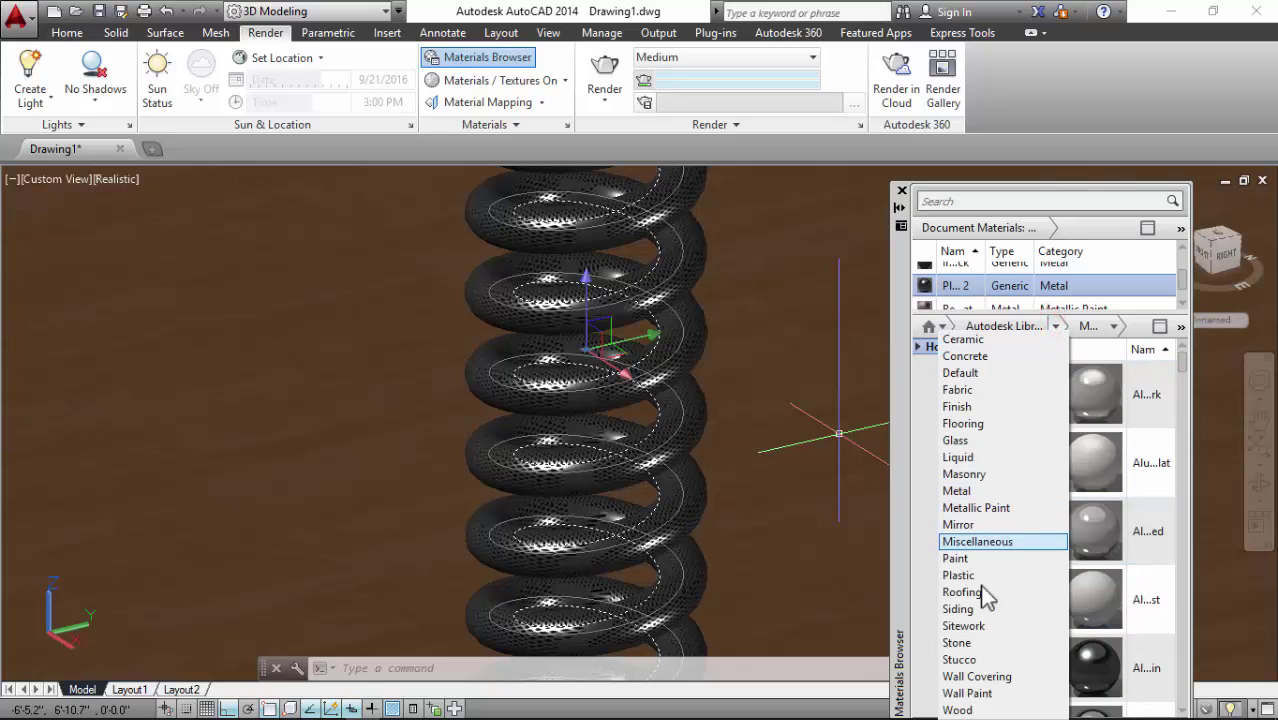
left_click(971, 630)
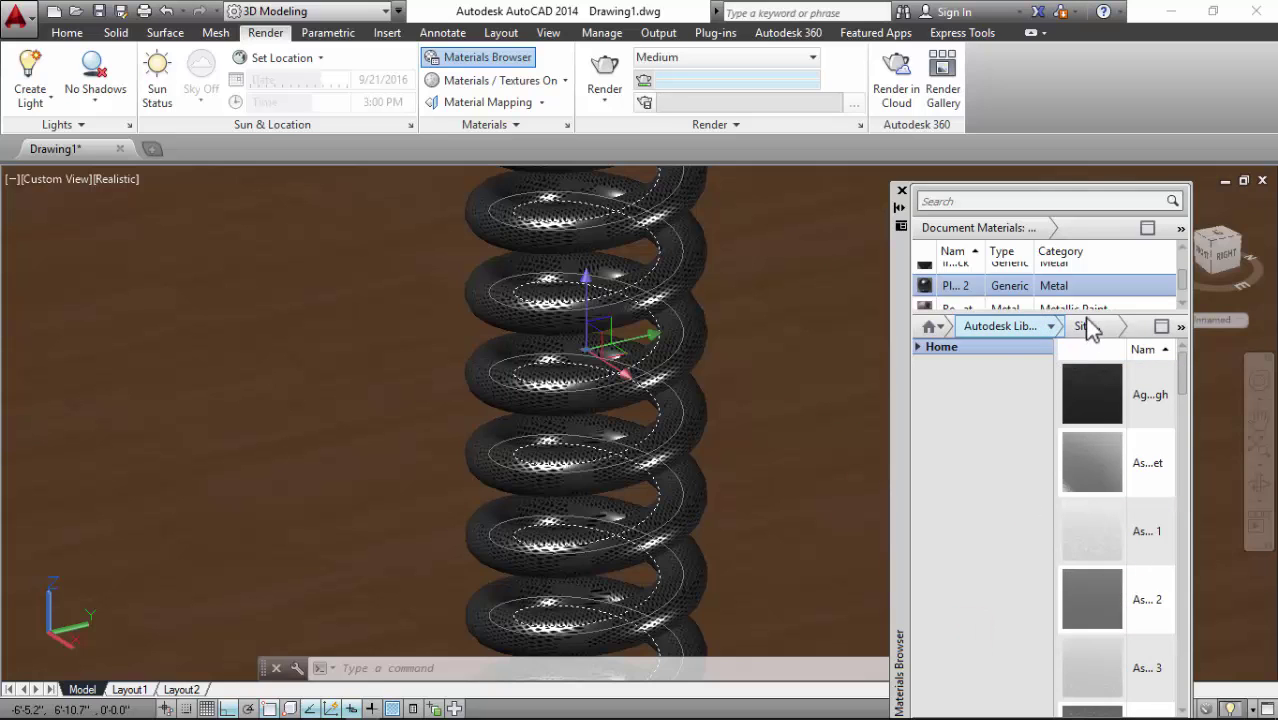
left_click(1050, 326)
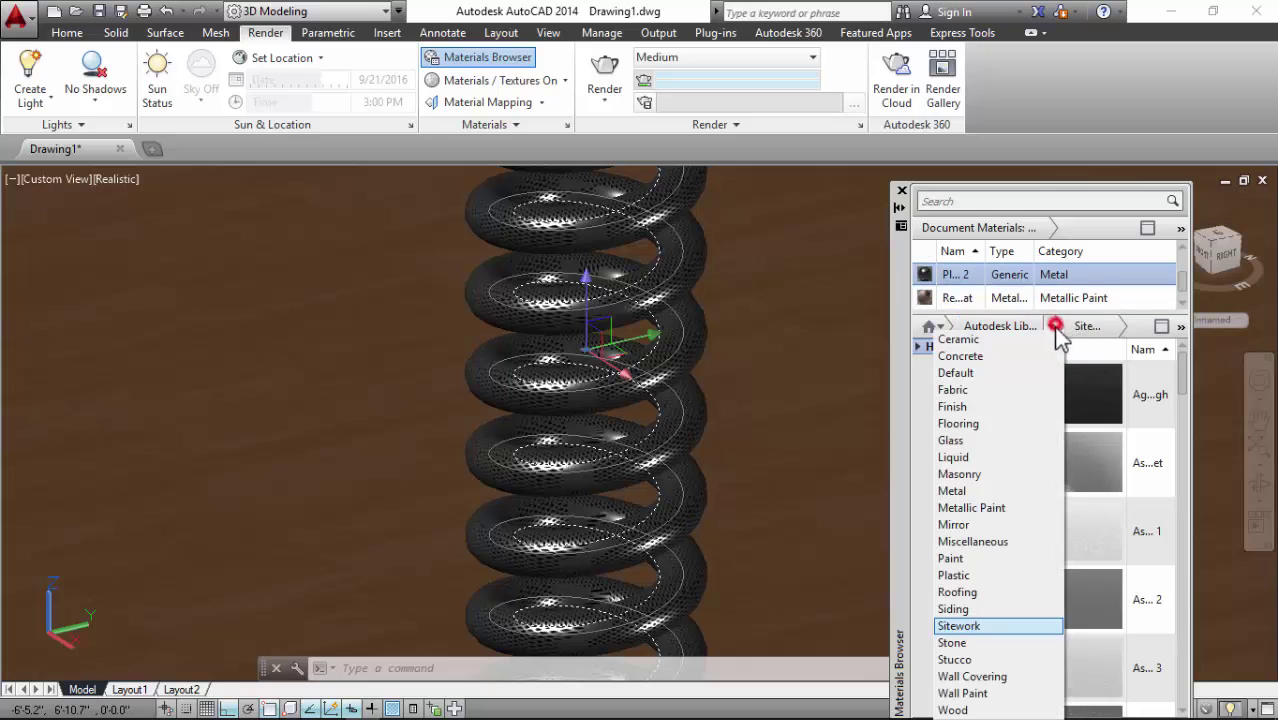
left_click(962, 693)
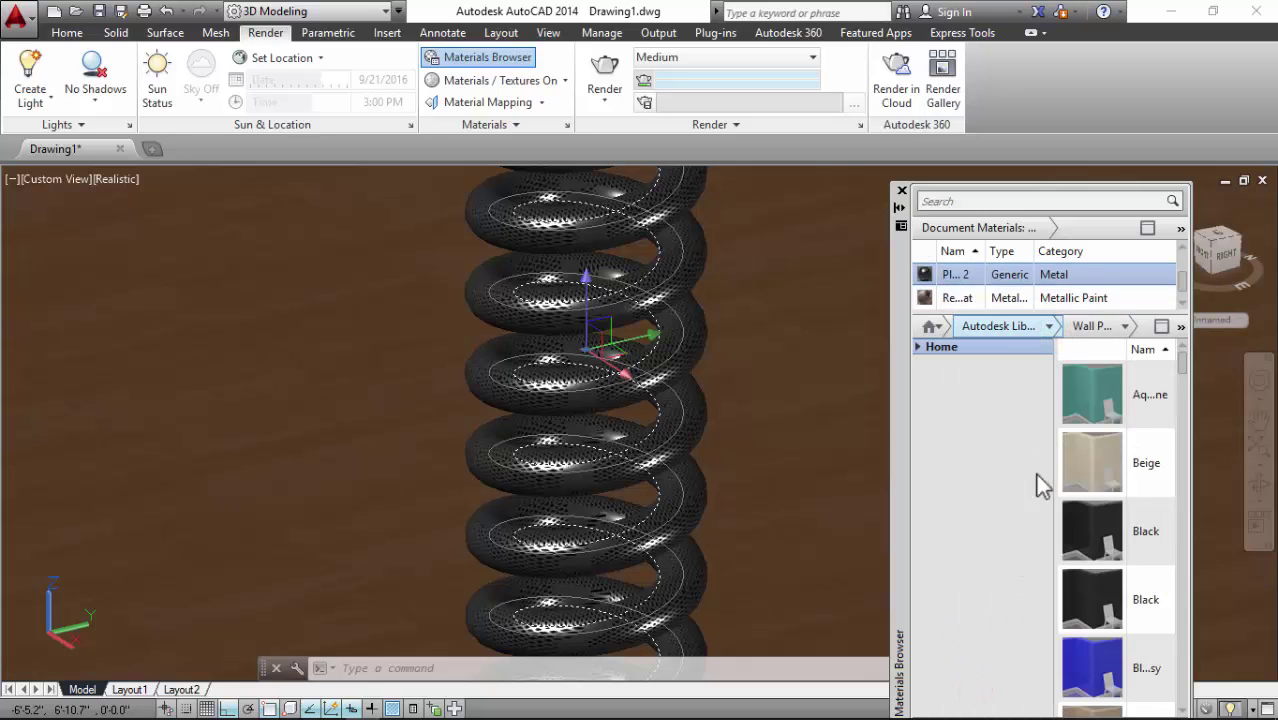
left_click(1050, 326)
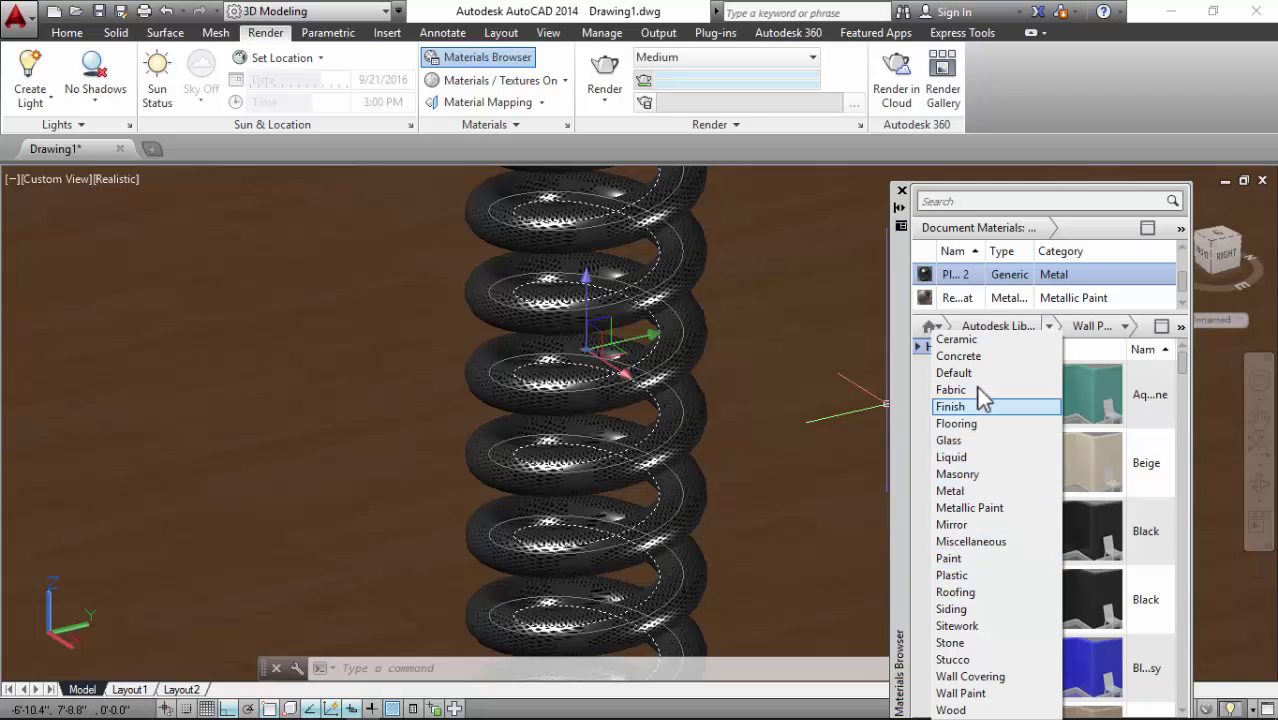
left_click(950, 491)
Step: Check Metallic Paint, then apply the glossy black lacquer from Finishes
left_click(1058, 329)
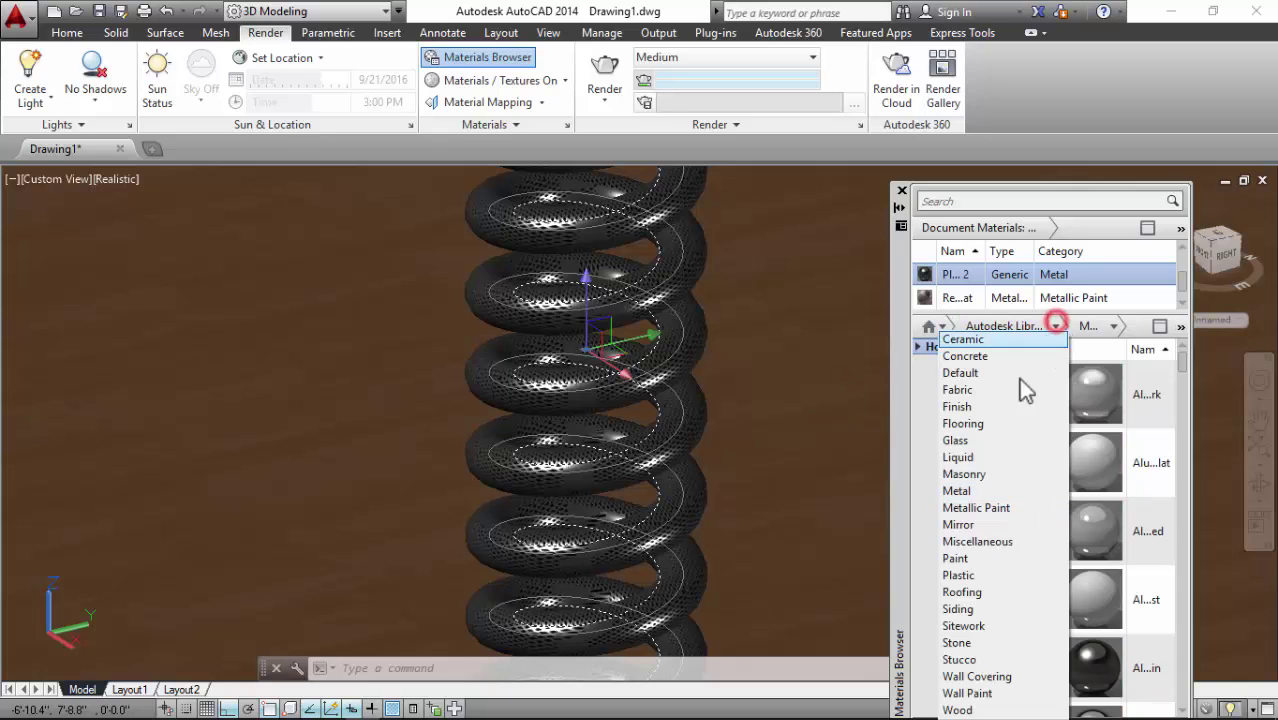
left_click(981, 508)
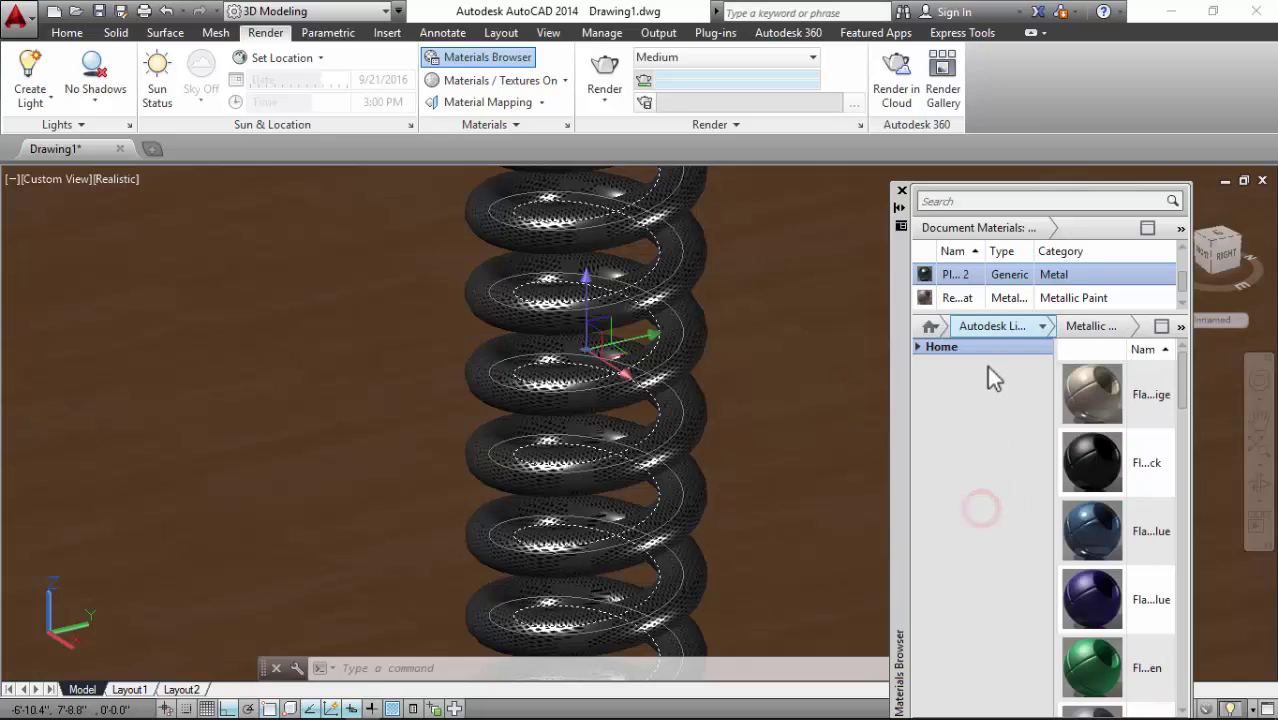
left_click(1044, 328)
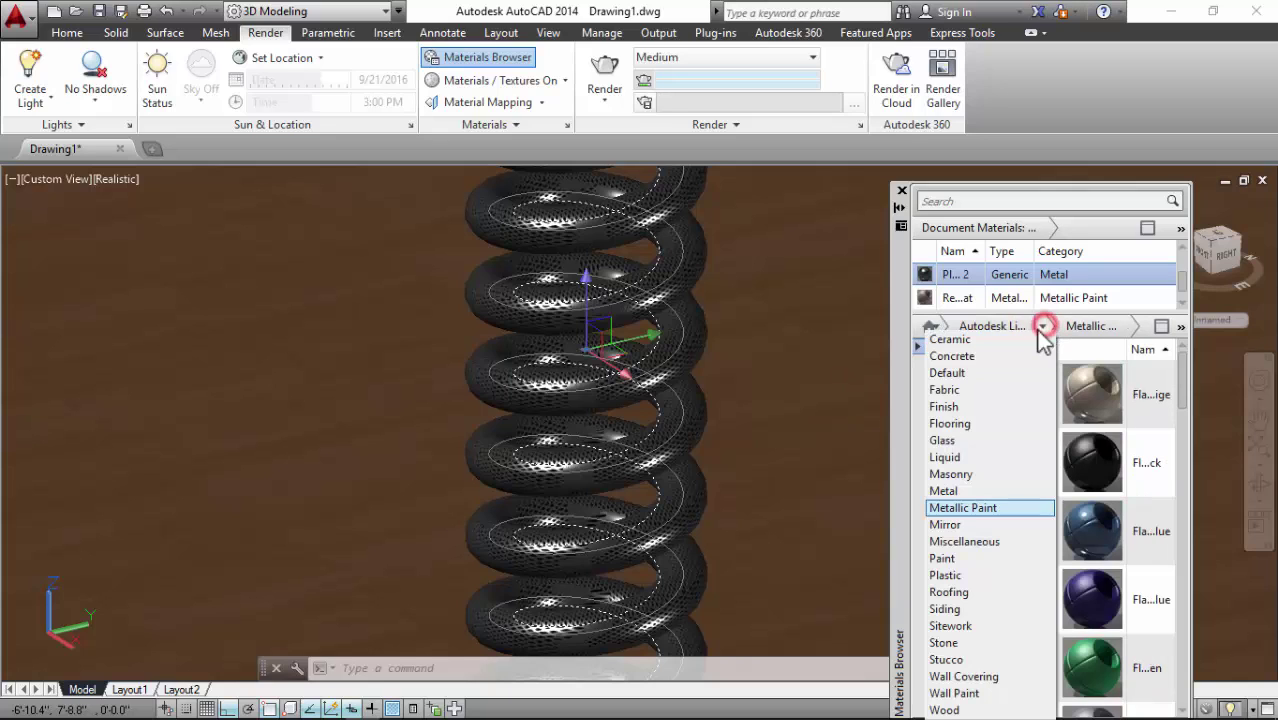
left_click(957, 407)
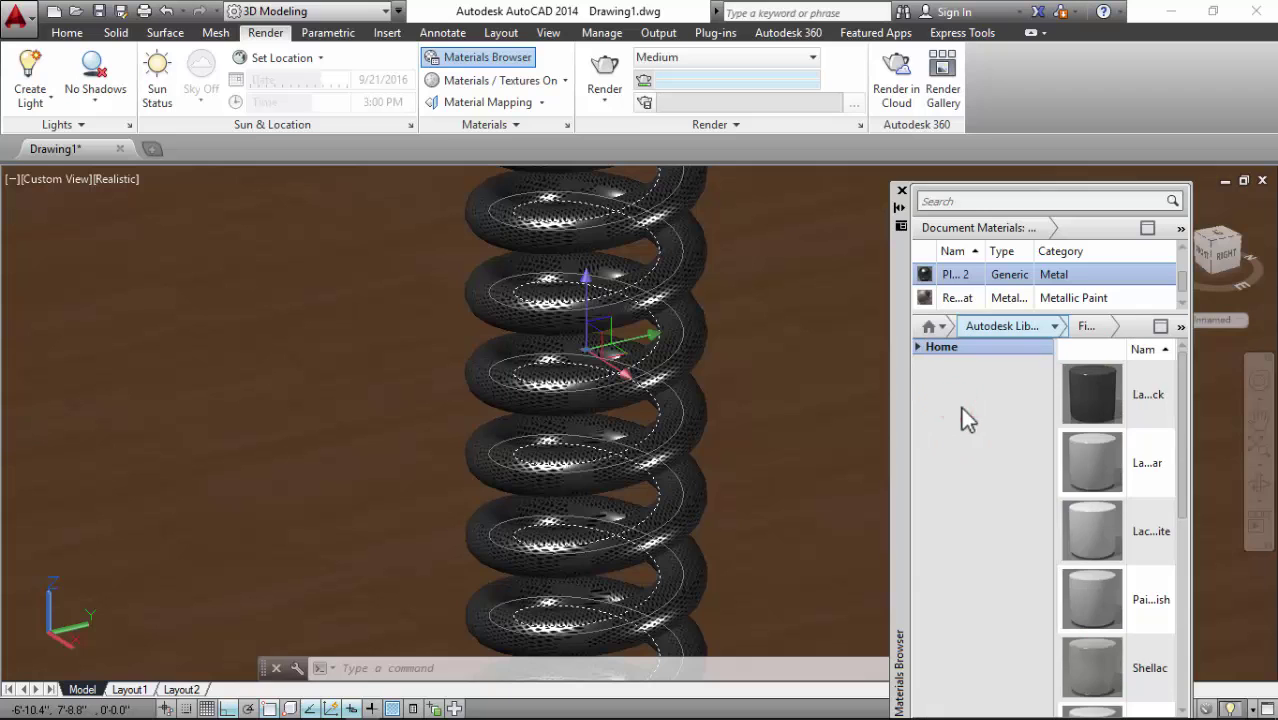
left_click(1145, 393)
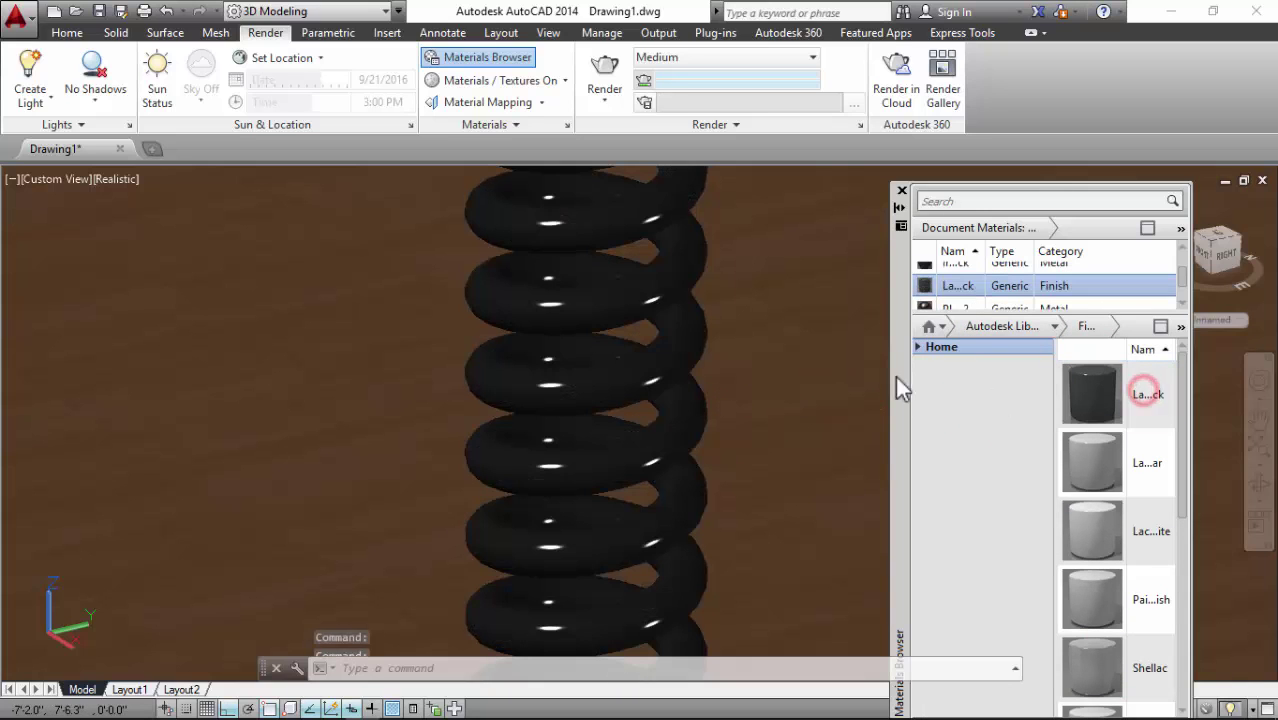
Step: Render the black-lacquered spring on the wood base, review the 7-second result, and close it
left_click(621, 72)
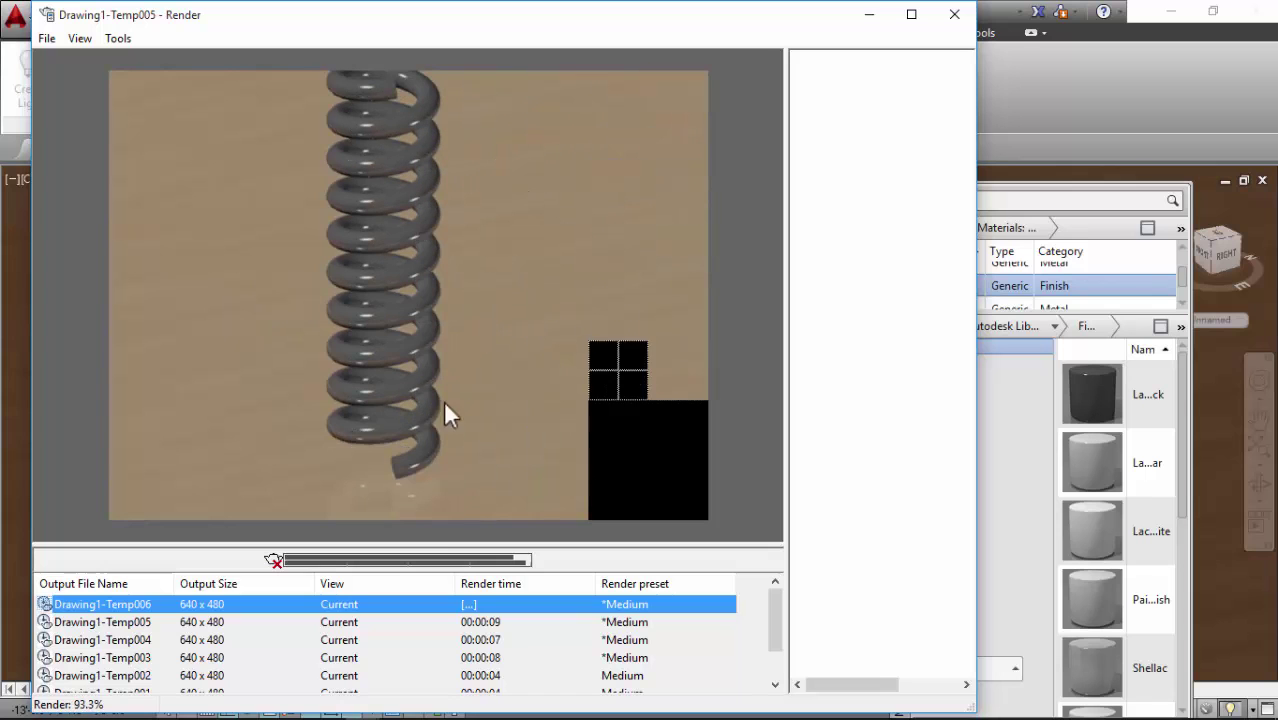
scroll(452, 405, "down", 1)
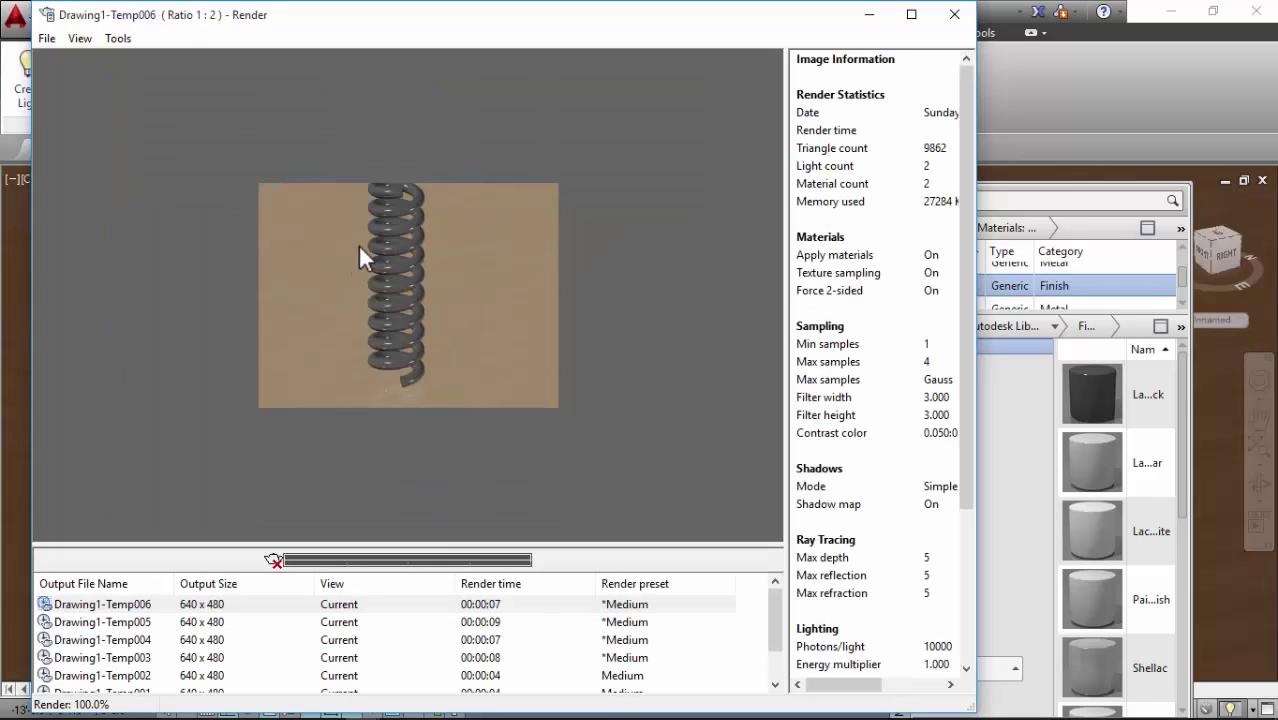
scroll(503, 272, "up", 1)
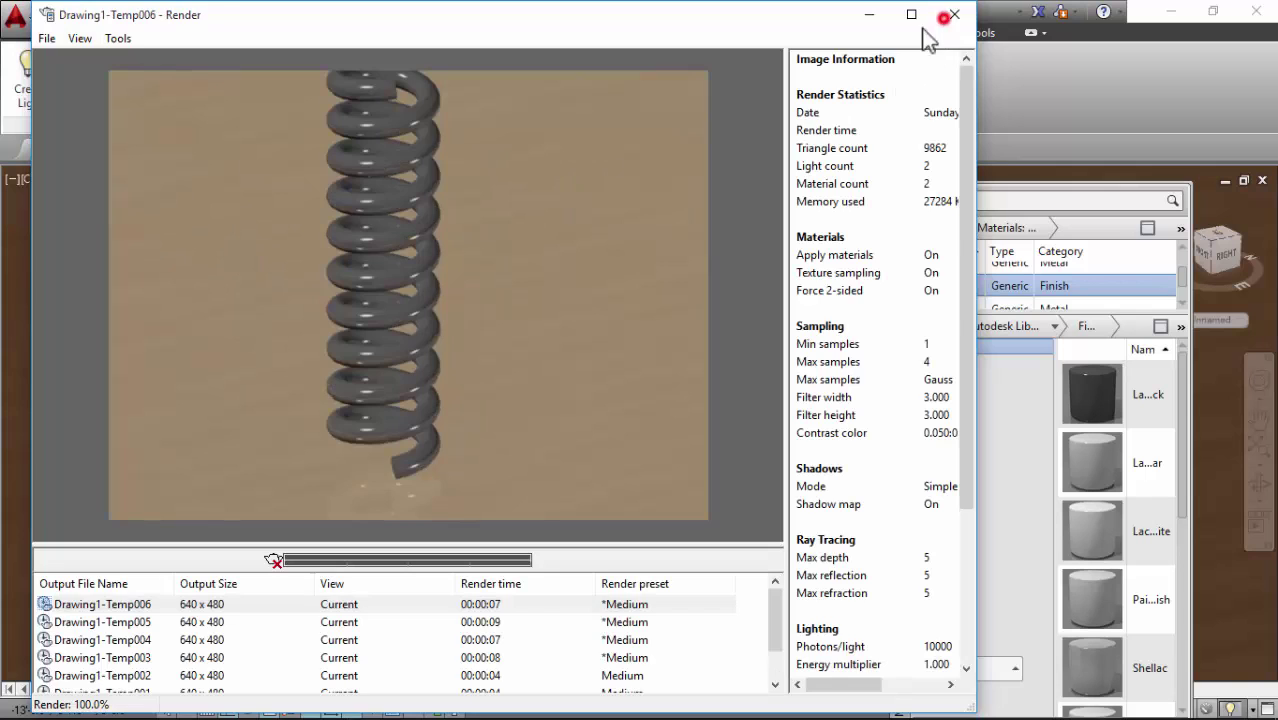
left_click(954, 14)
Step: Re-render the black spring on the full wood base plate, then orbit to another angle
scroll(540, 270, "down", 2)
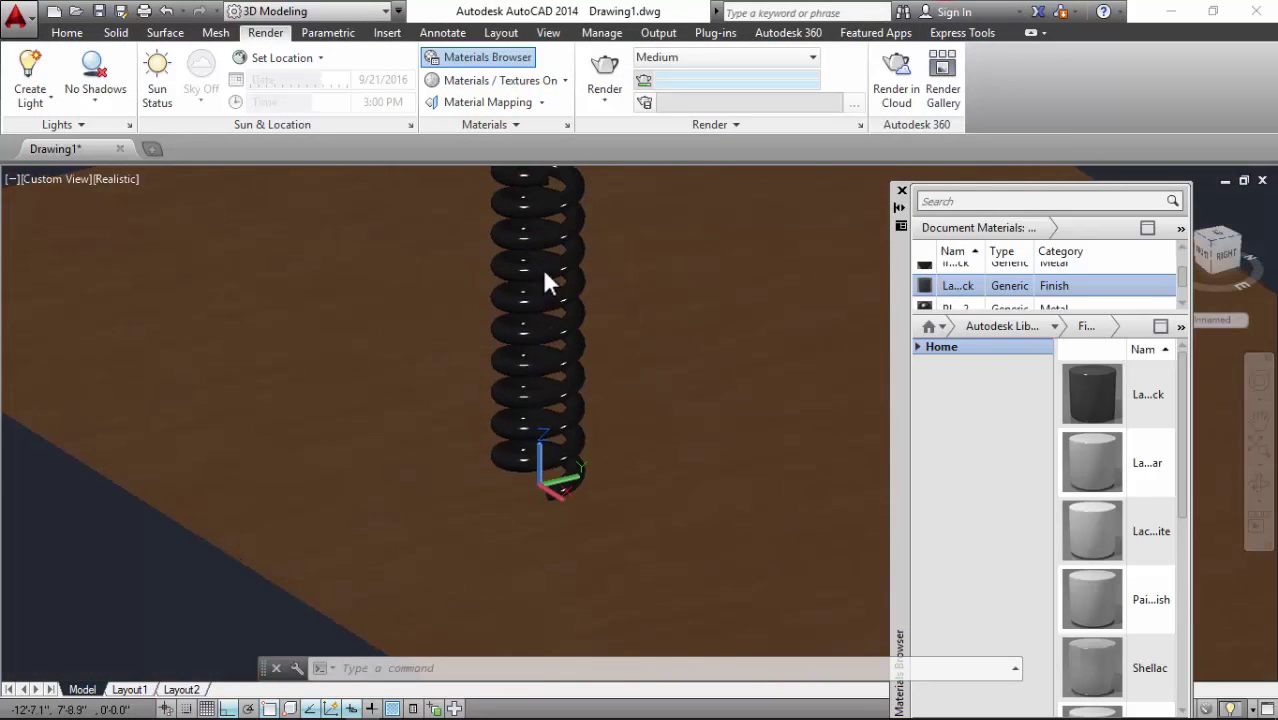
scroll(474, 342, "up", 2)
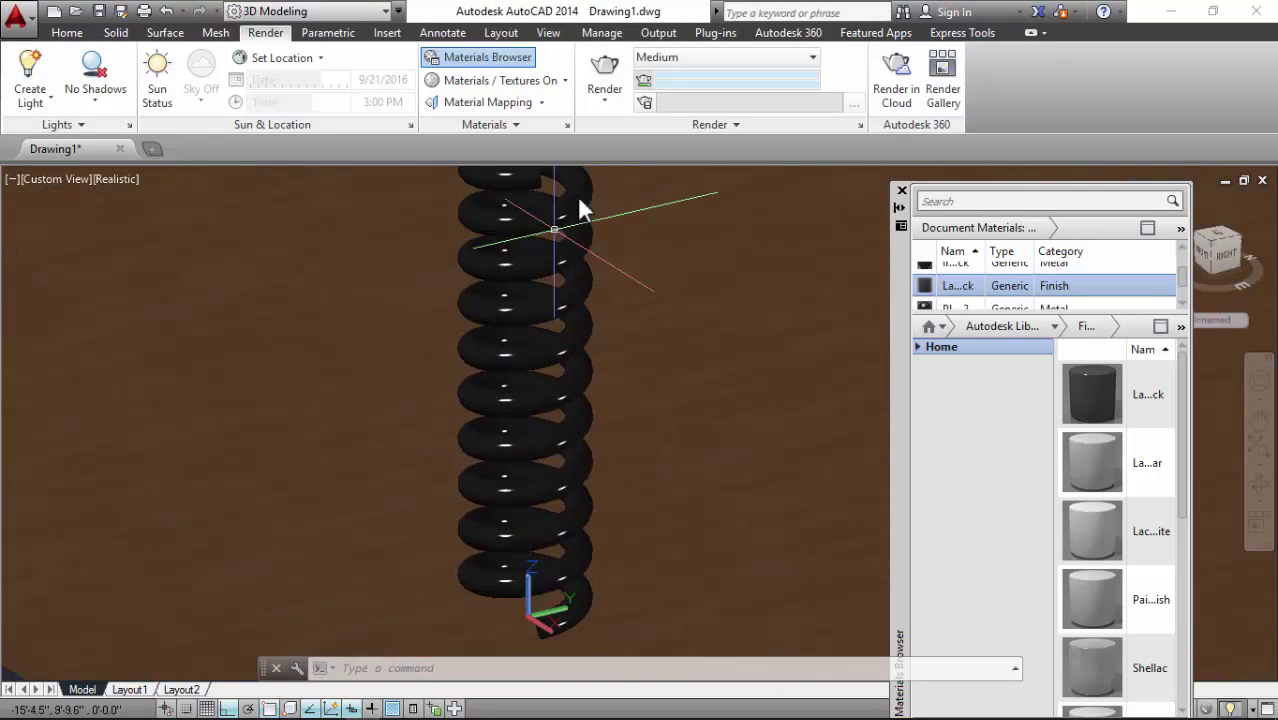
left_click(606, 80)
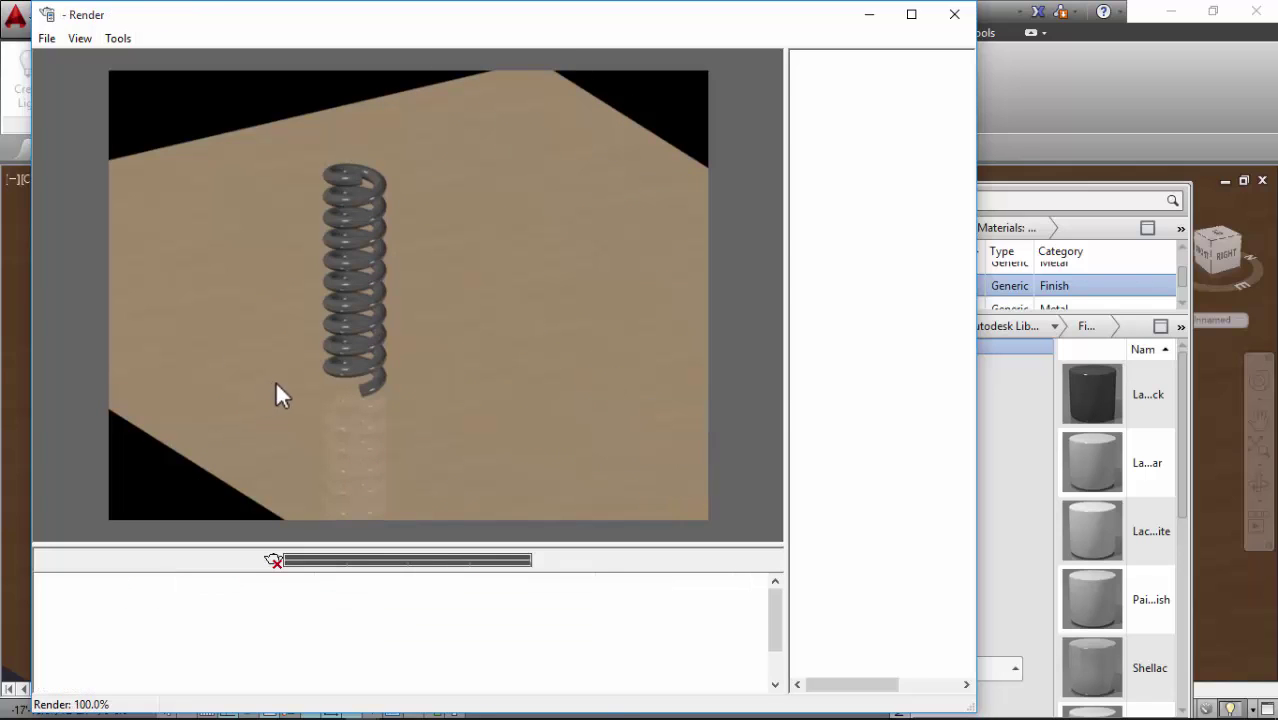
scroll(267, 262, "up", 1)
scroll(285, 271, "down", 1)
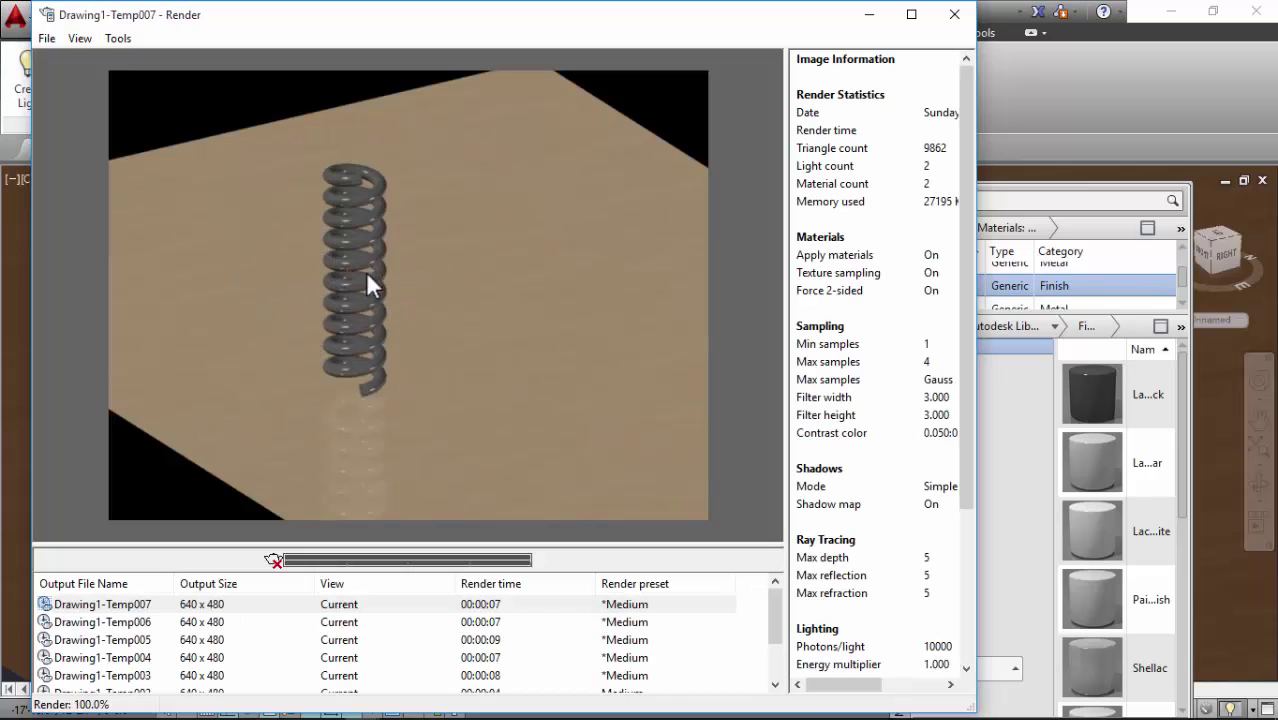
left_click(953, 14)
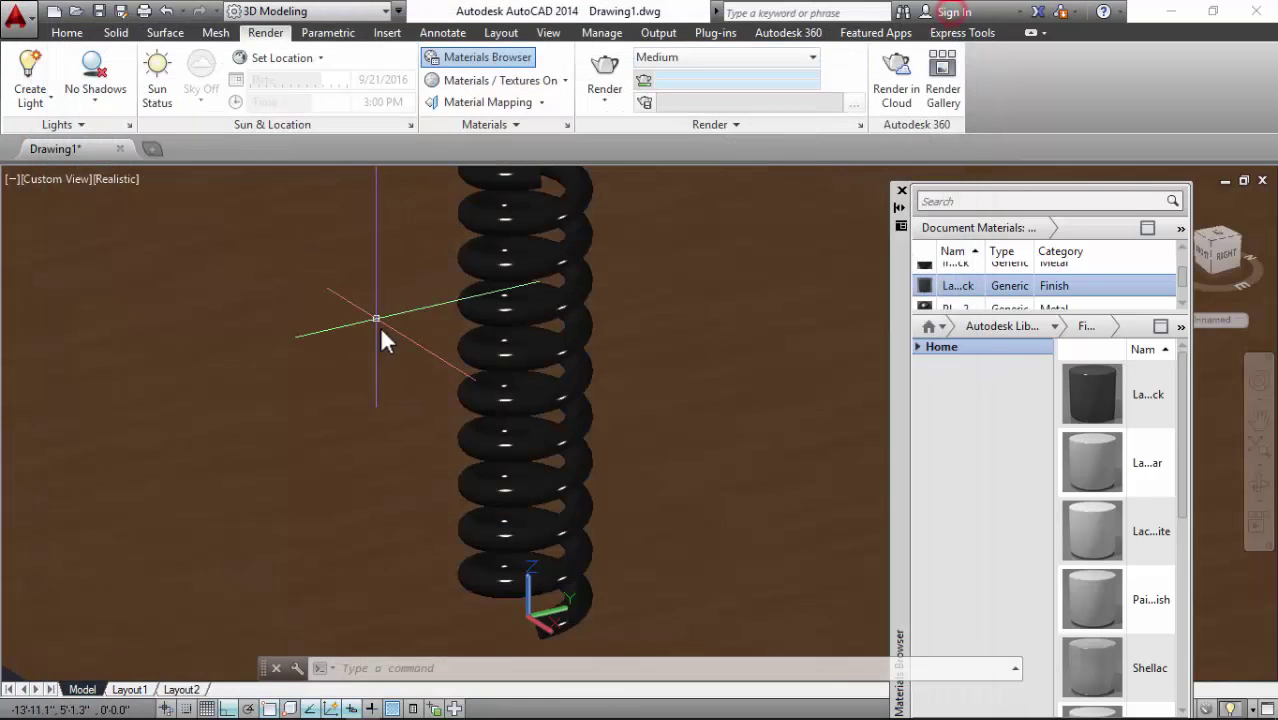
left_click(1260, 483)
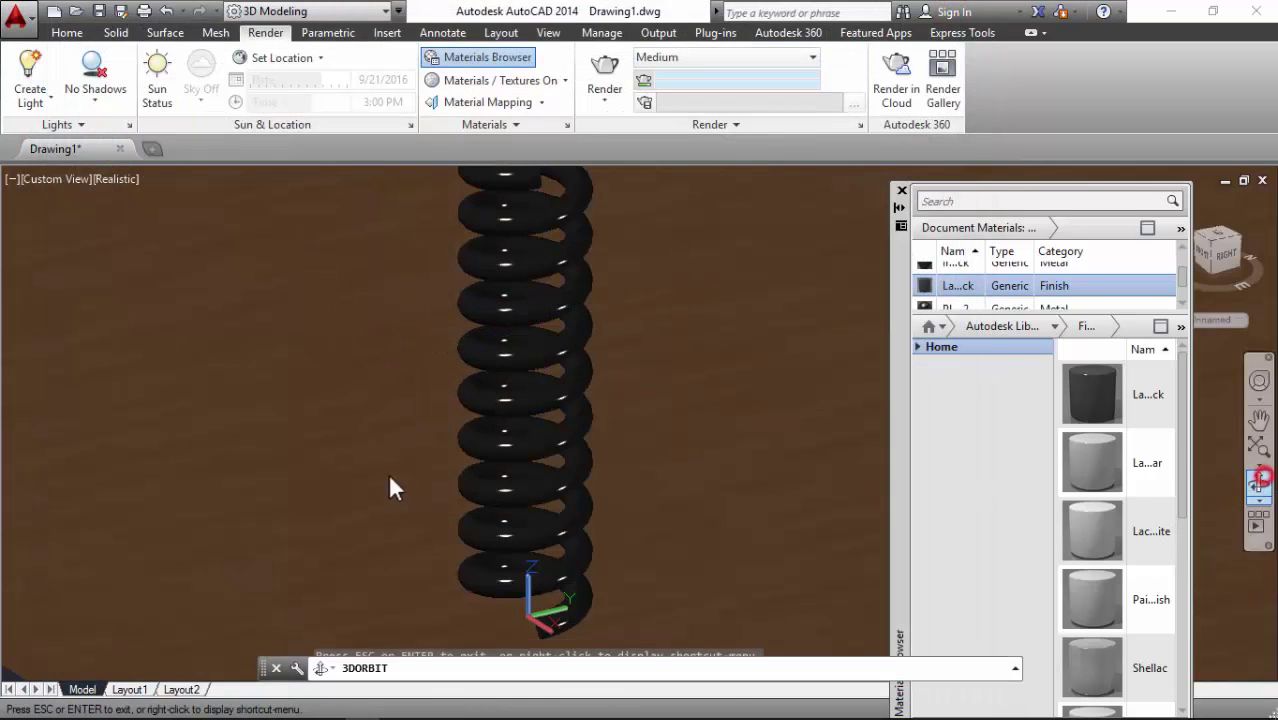
mouse_move(391, 485)
left_mouse_down()
mouse_move(536, 471)
mouse_move(499, 391)
mouse_move(513, 447)
mouse_move(476, 434)
left_mouse_up()
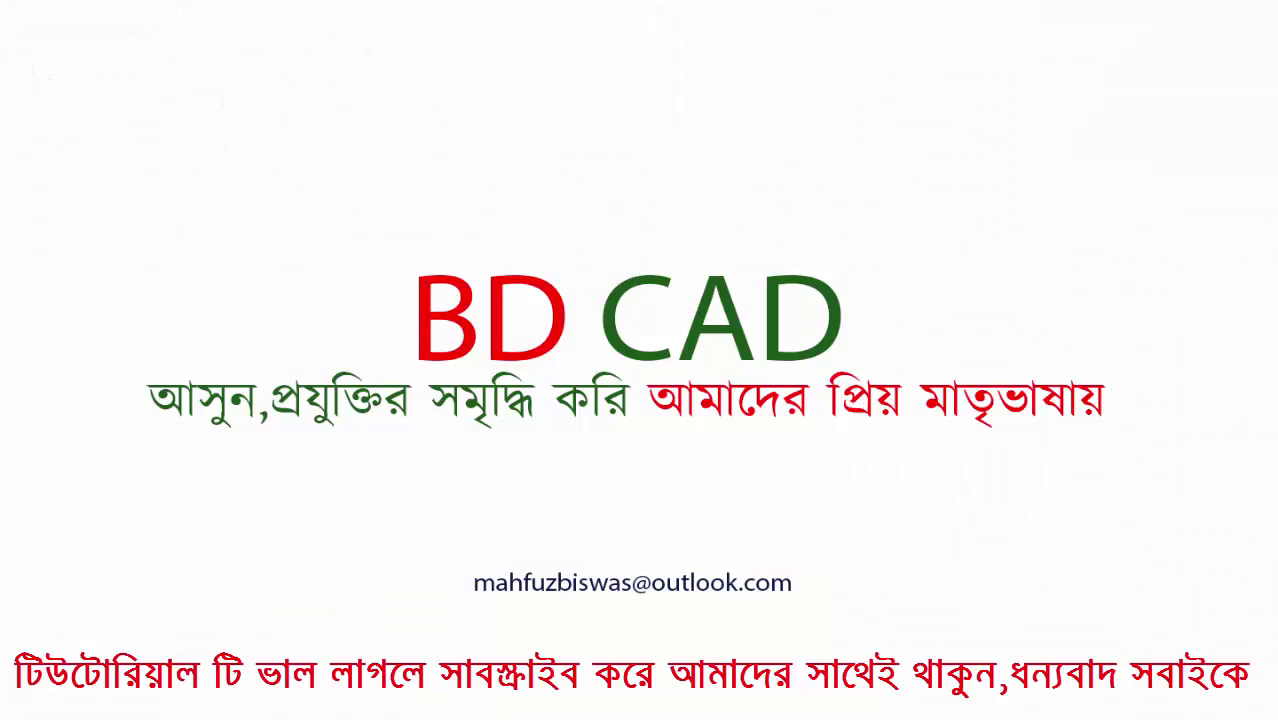